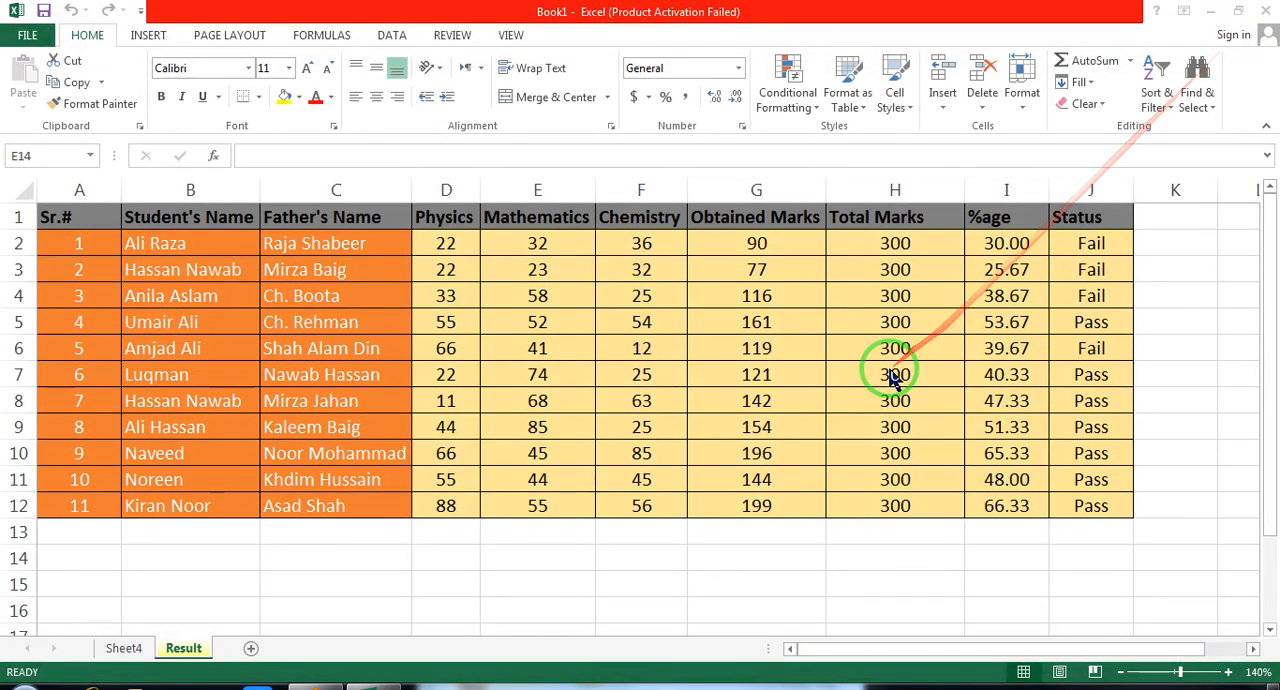
pyautogui.click(1167, 101)
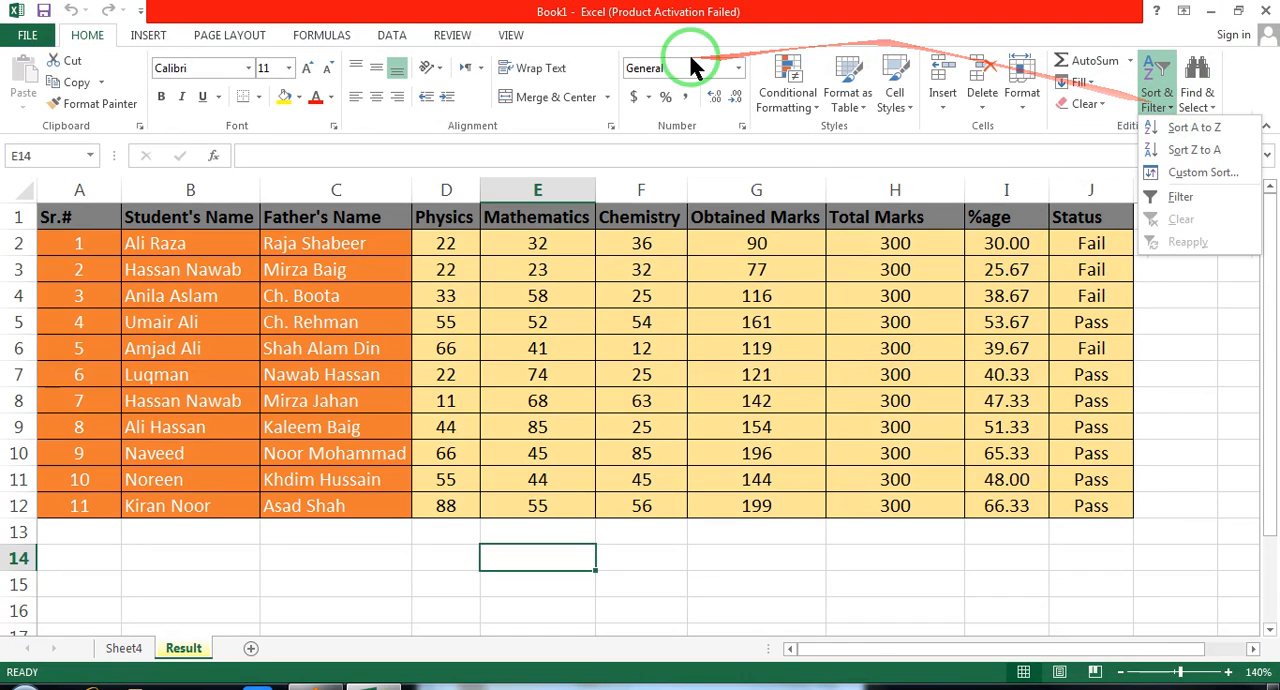
pyautogui.click(106, 40)
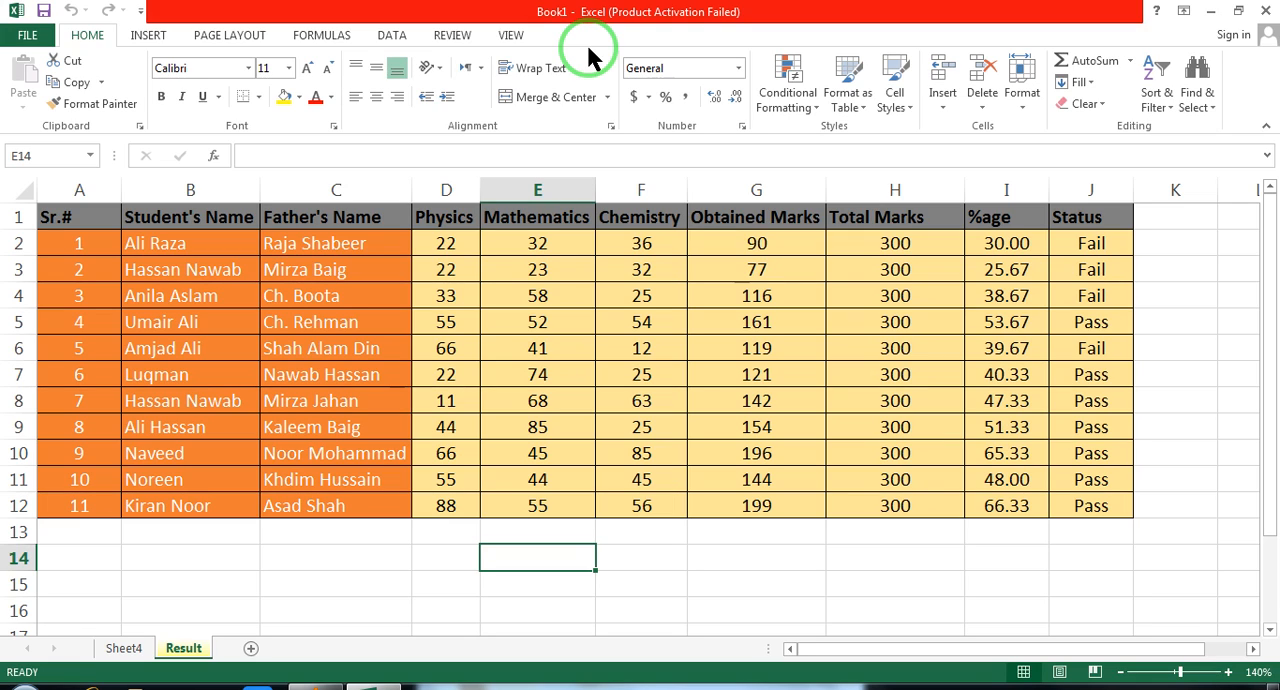
pyautogui.click(1157, 100)
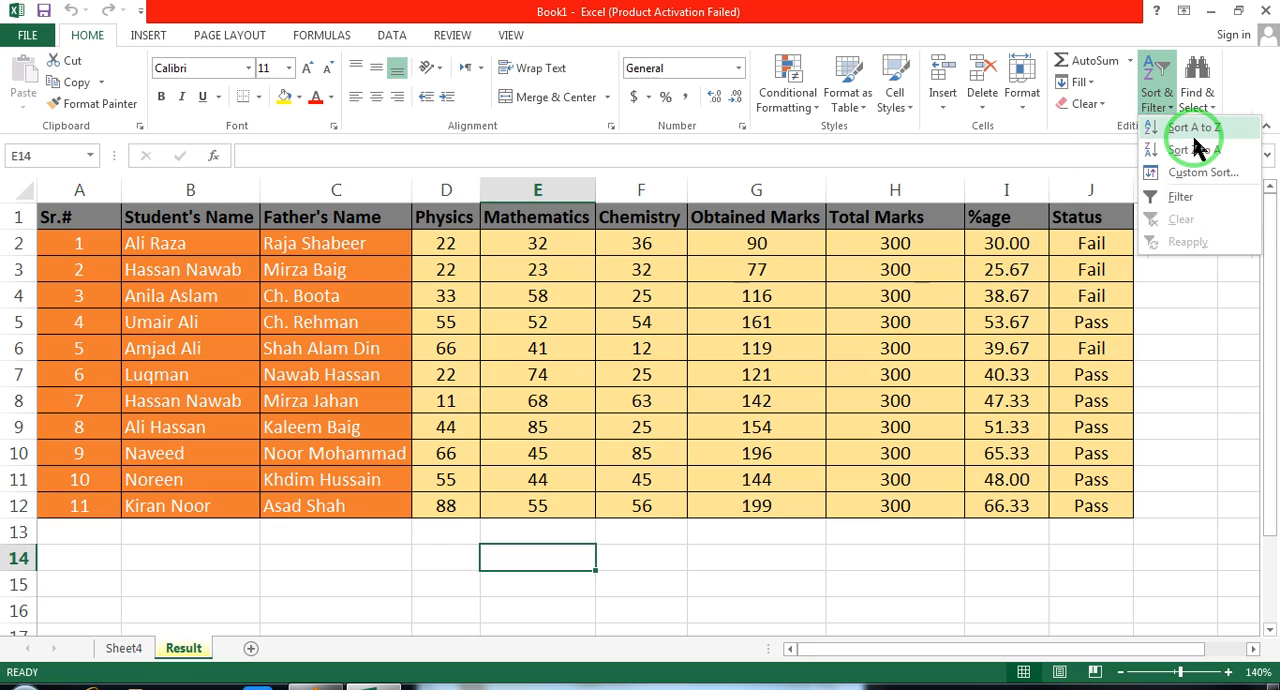
# Enter the letters a, b, c and d in cells K5 to K8 beside the results table
pyautogui.click(1189, 322)
pyautogui.click(1188, 327)
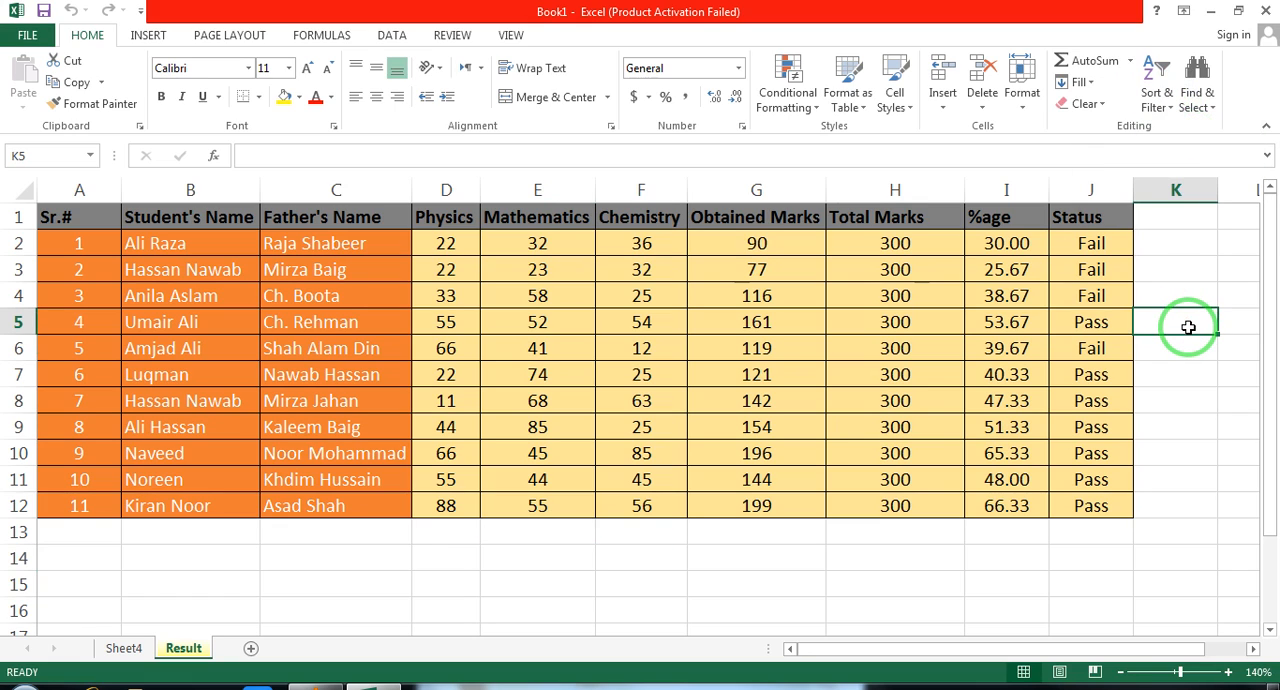
pyautogui.write('a')
pyautogui.press('Return')
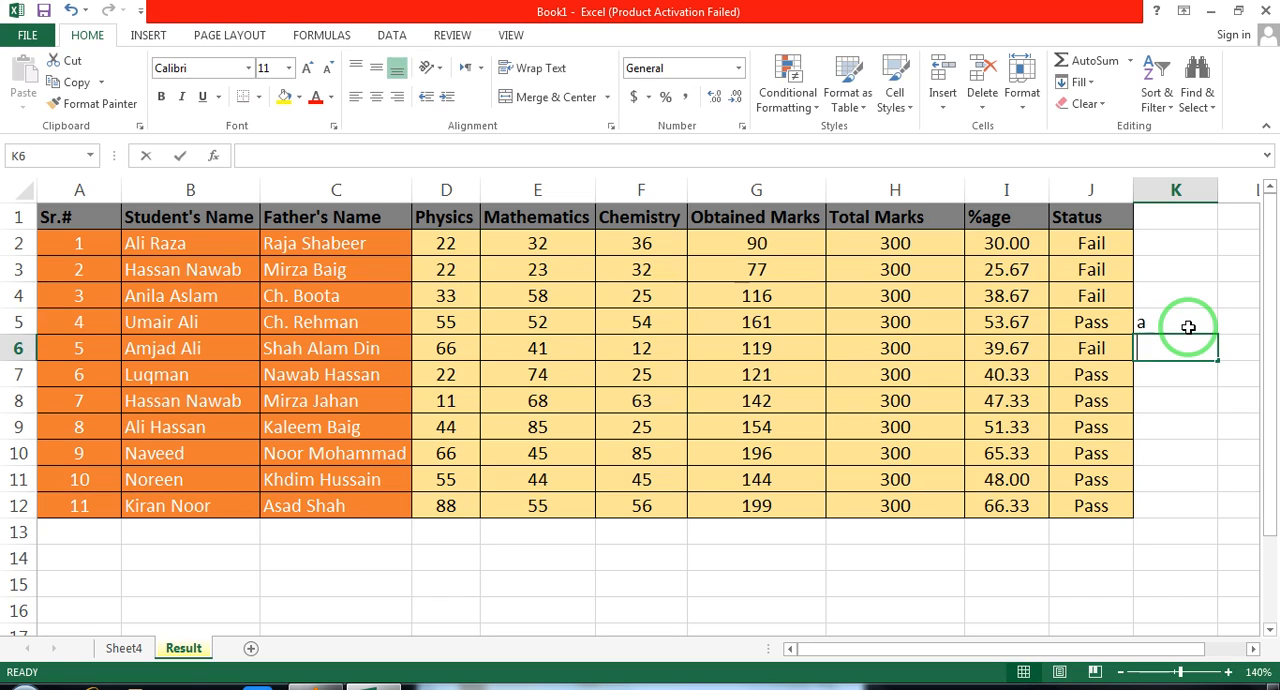
pyautogui.write('b')
pyautogui.press('Return')
pyautogui.write('c')
pyautogui.press('Return')
pyautogui.write('d')
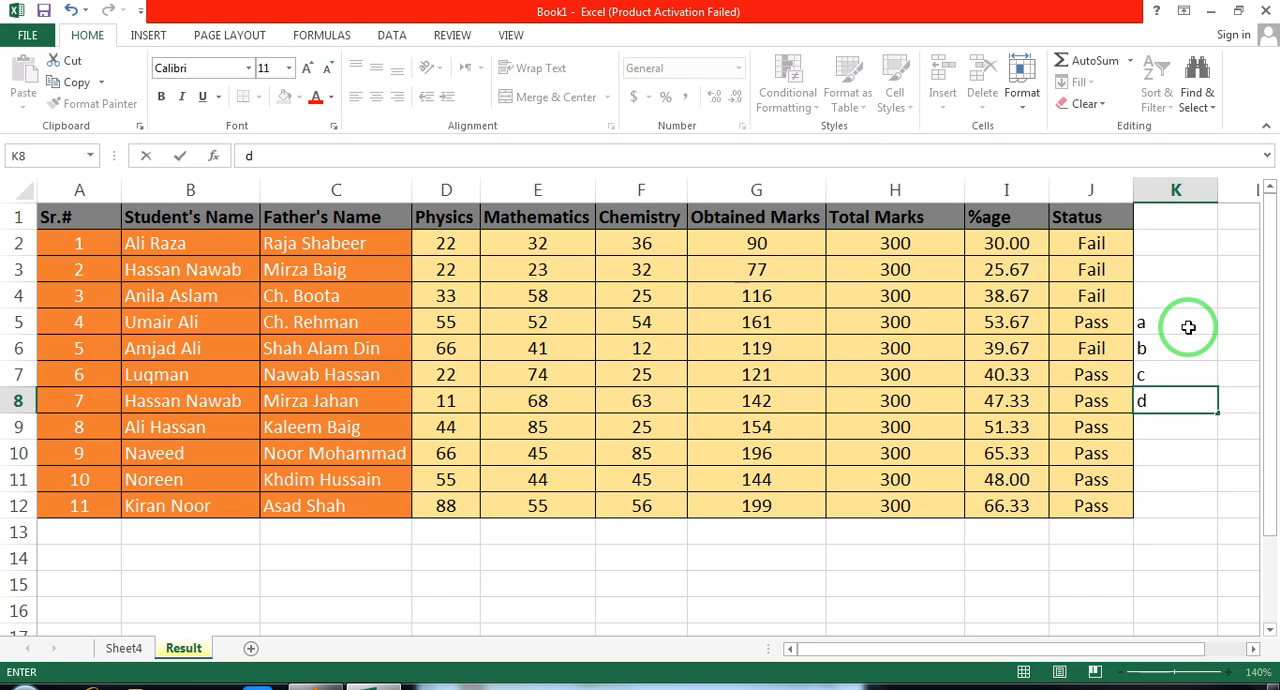
pyautogui.click(1188, 327)
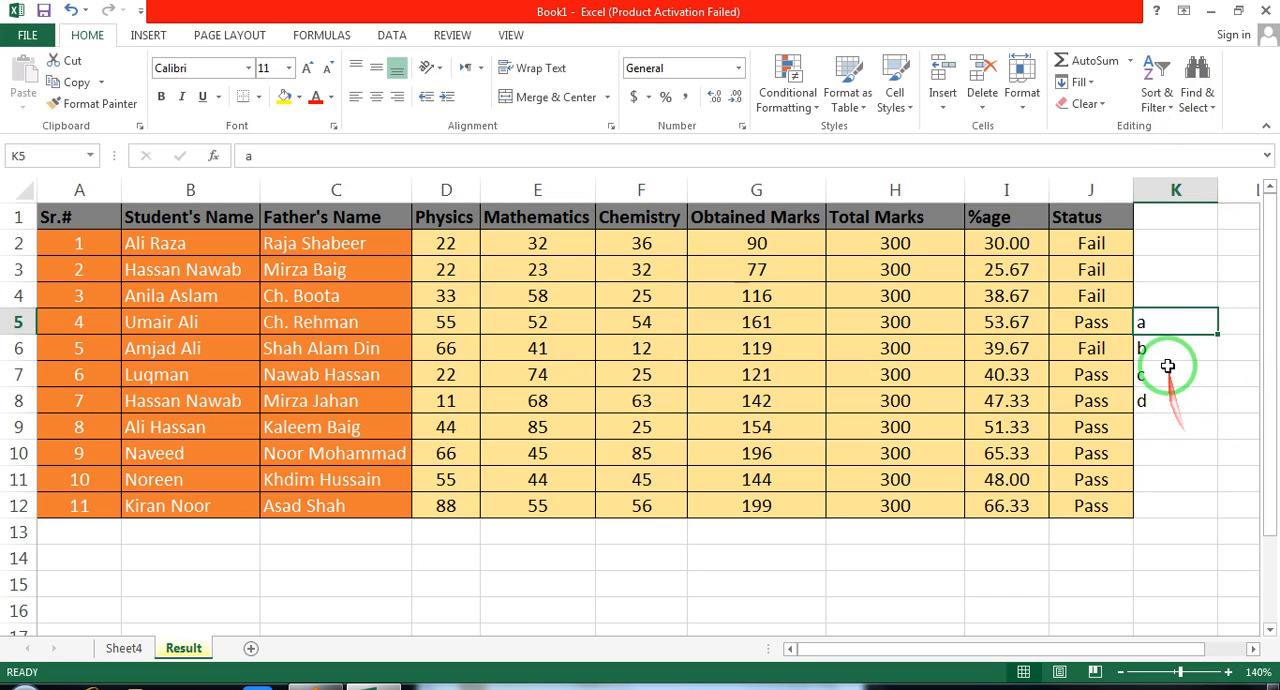
# Sort the letters in K5:K8 from Z to A, expanding the selection to the adjacent table rows
pyautogui.moveTo(1160, 323); pyautogui.dragTo(1160, 401)
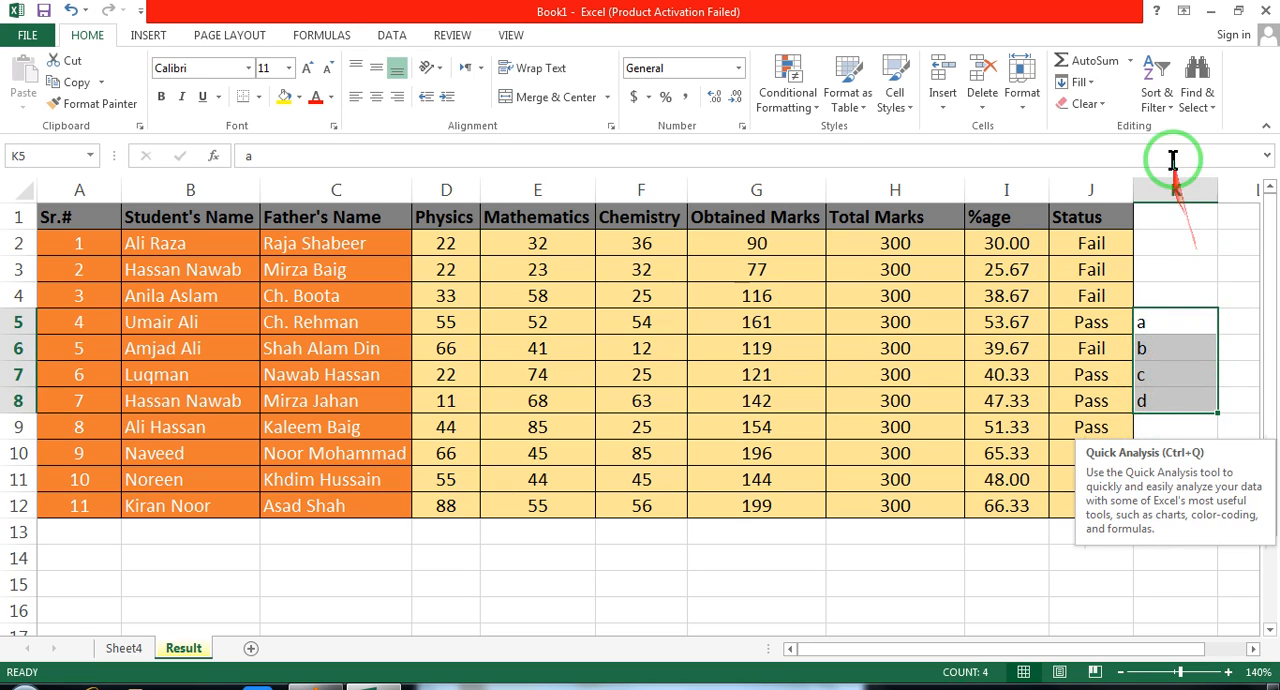
pyautogui.click(1162, 100)
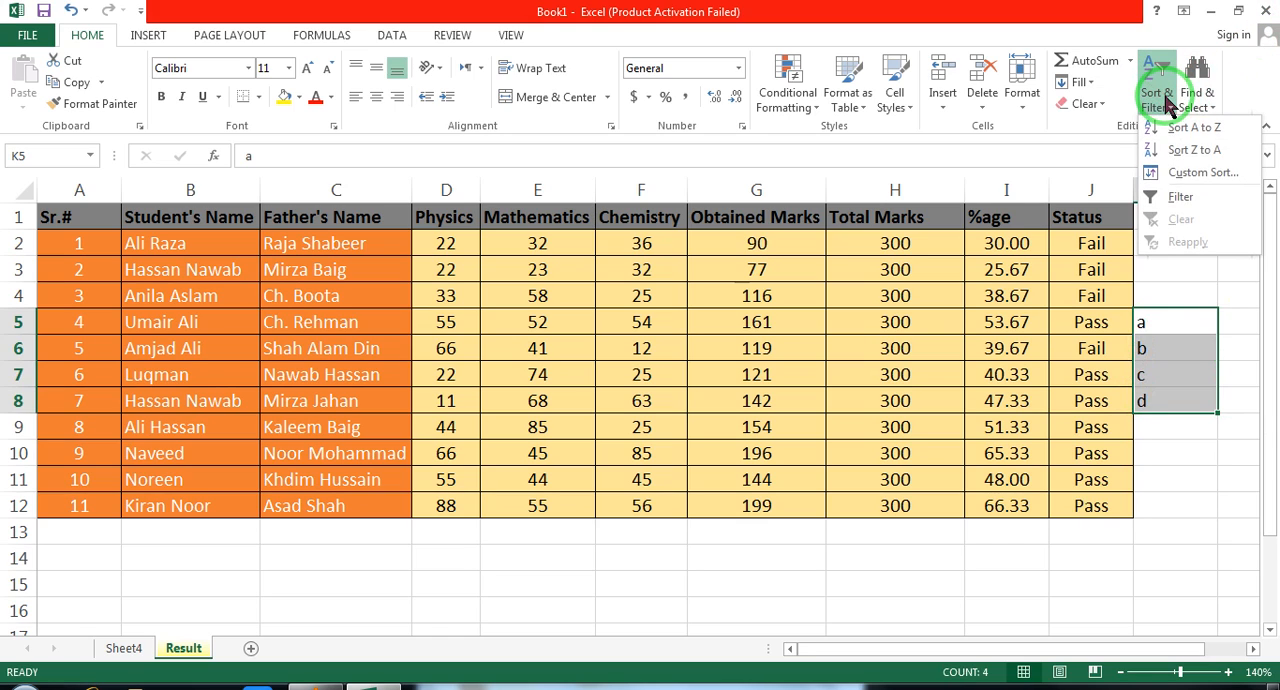
pyautogui.click(1196, 152)
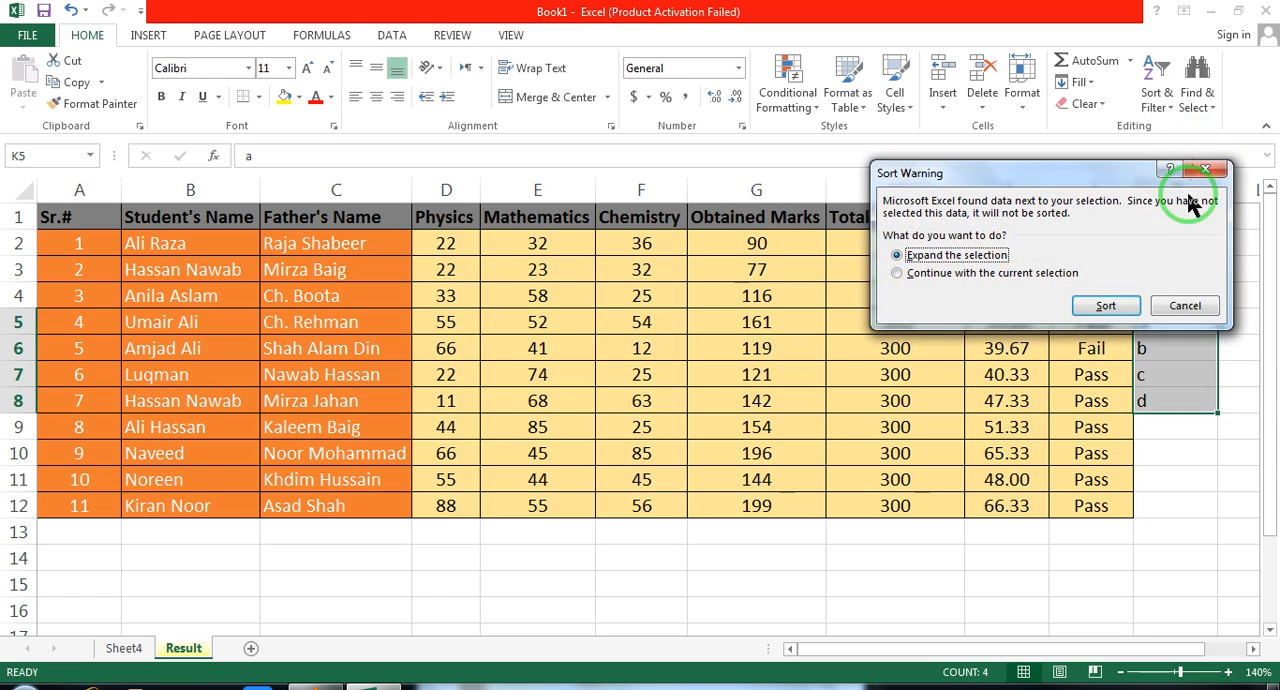
pyautogui.click(1105, 308)
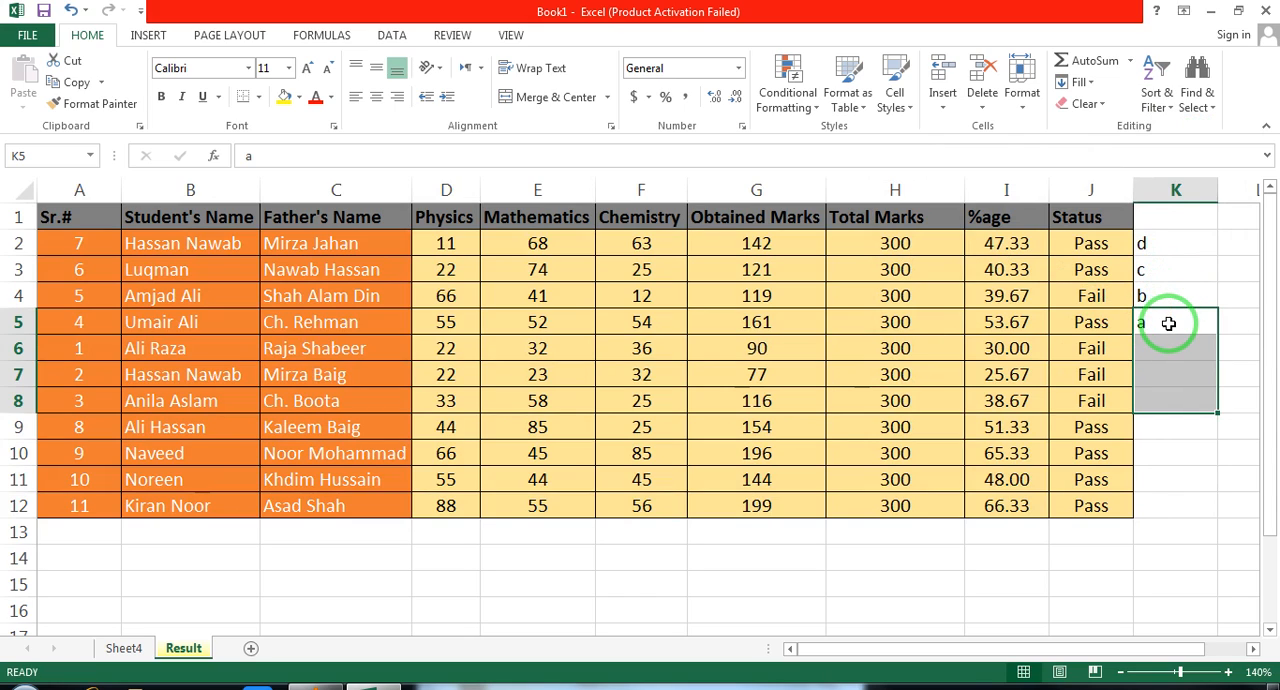
# Sort the letter column and its table rows from A to Z, expanding the selection
pyautogui.click(1156, 100)
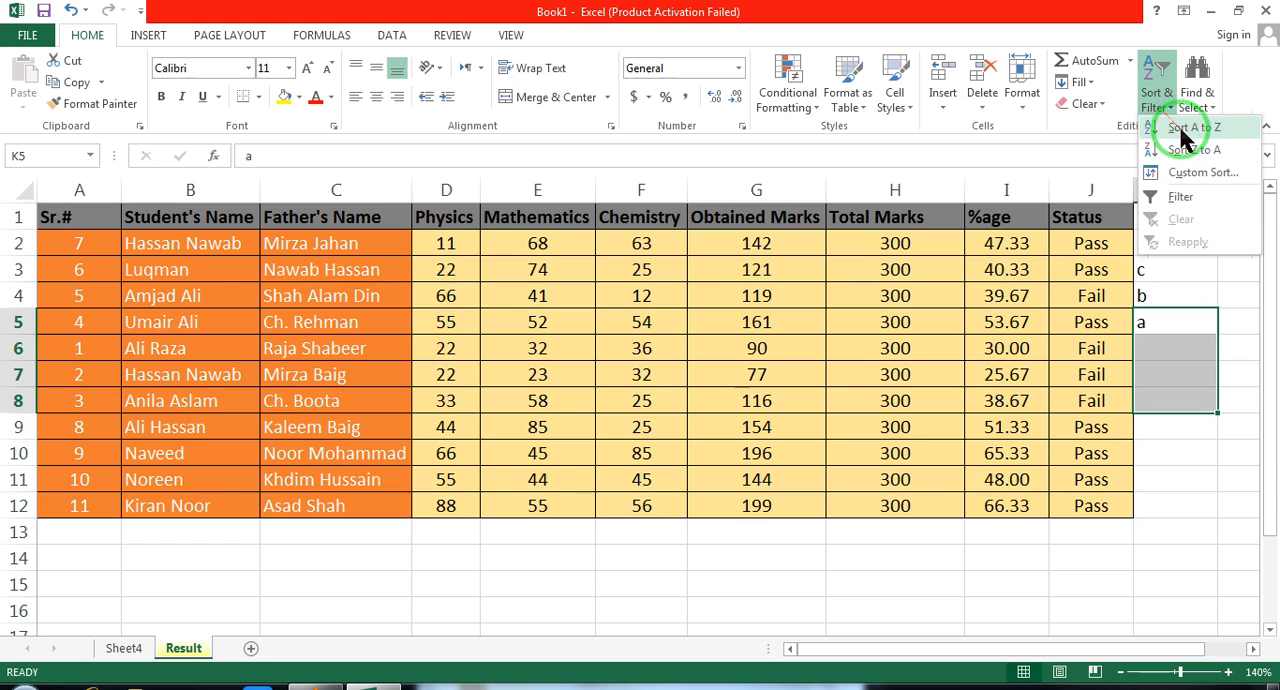
pyautogui.click(1195, 130)
pyautogui.click(1100, 305)
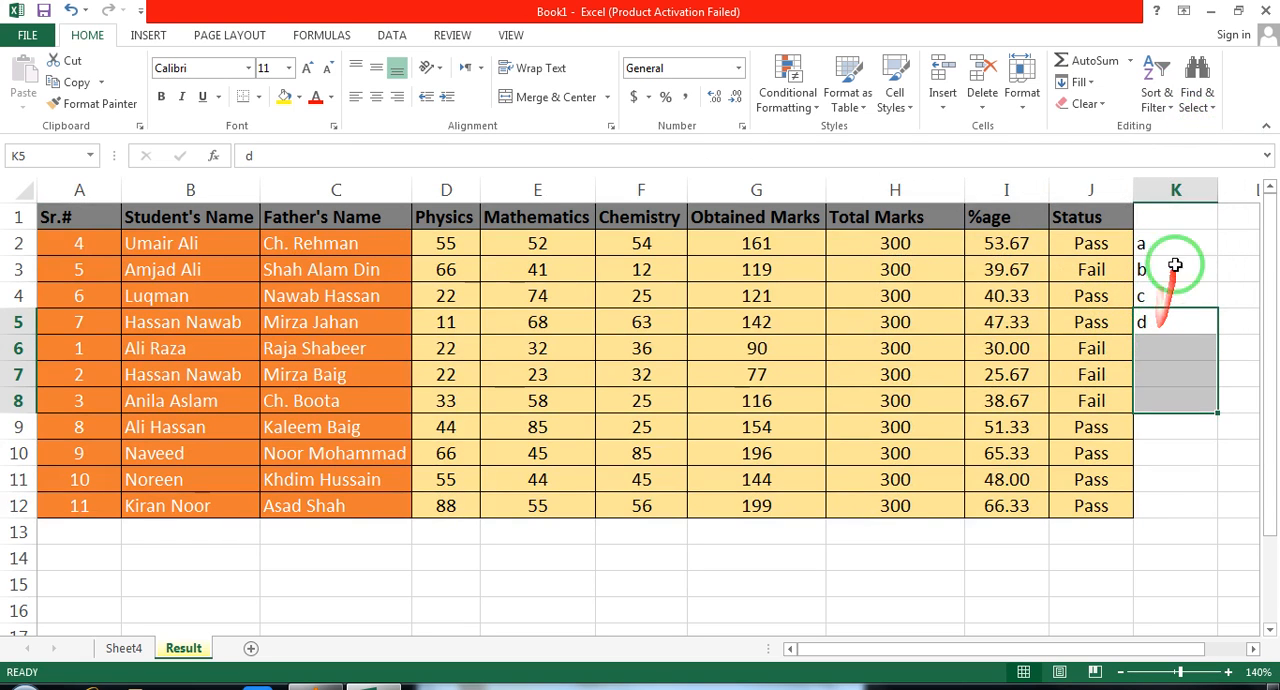
# Clear the letters from cells K2:K5
pyautogui.moveTo(1160, 243); pyautogui.dragTo(1154, 311)
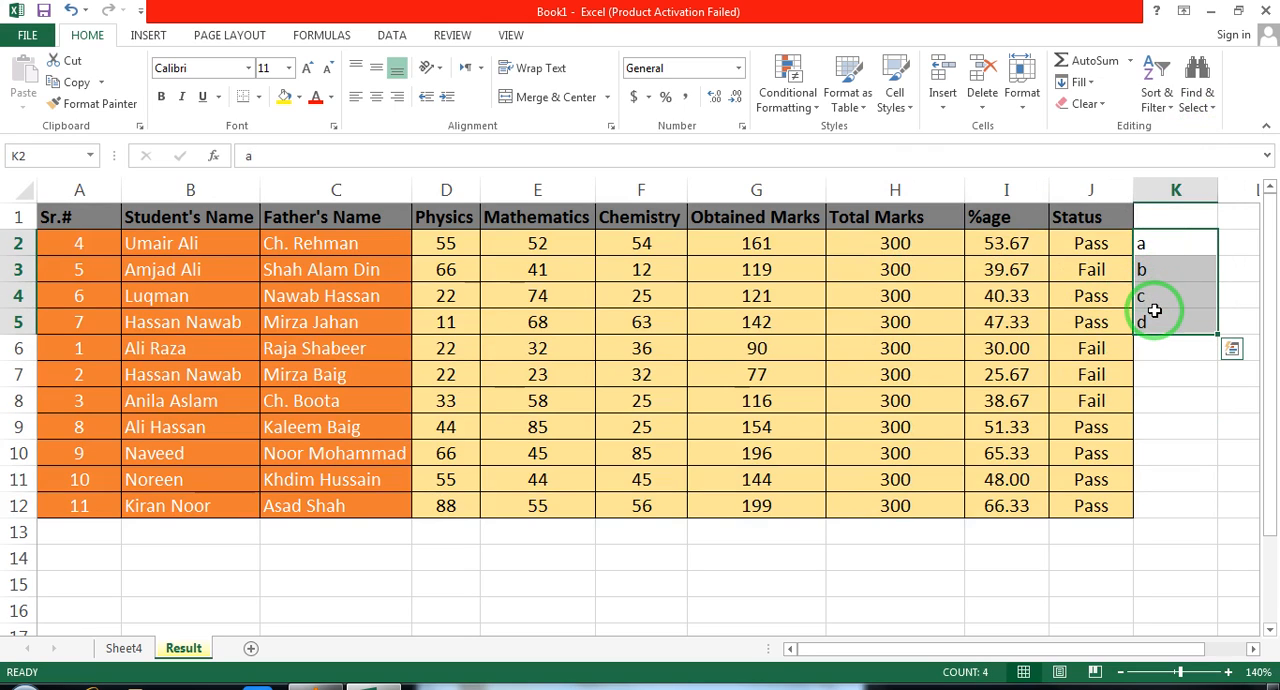
pyautogui.press('Delete')
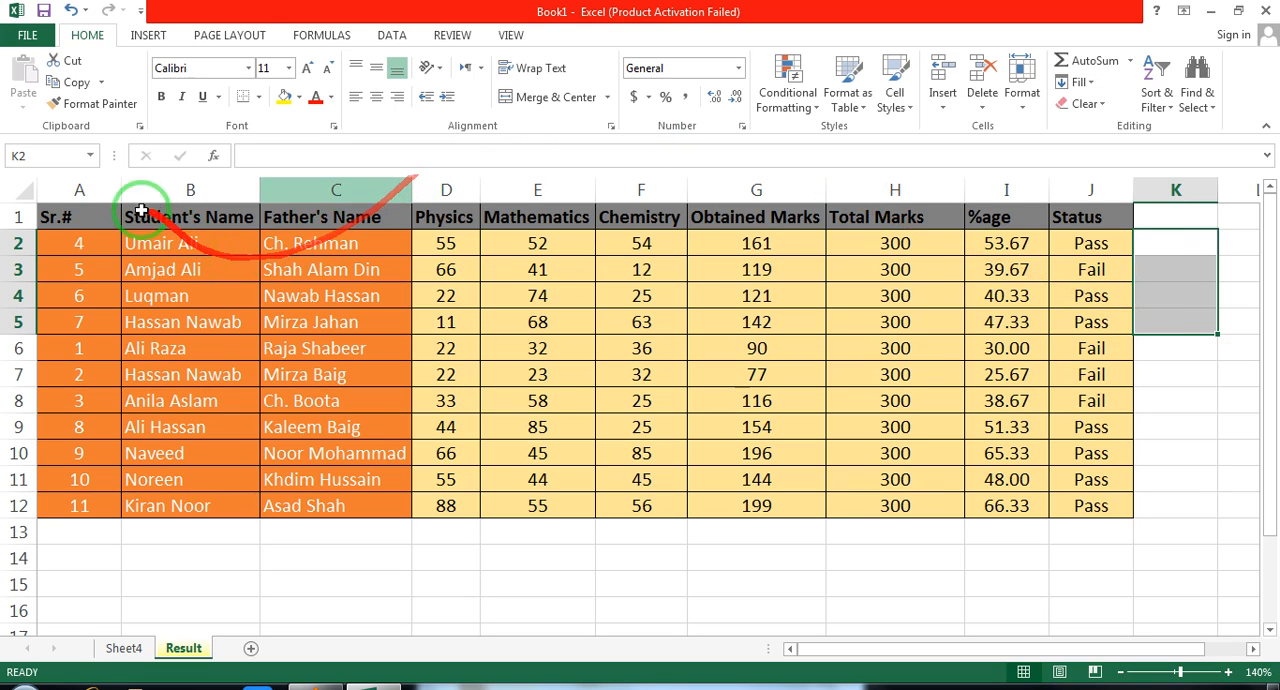
# Turn on filtering for the header row from Sr.# to Status (A1:J1)
pyautogui.click(88, 217)
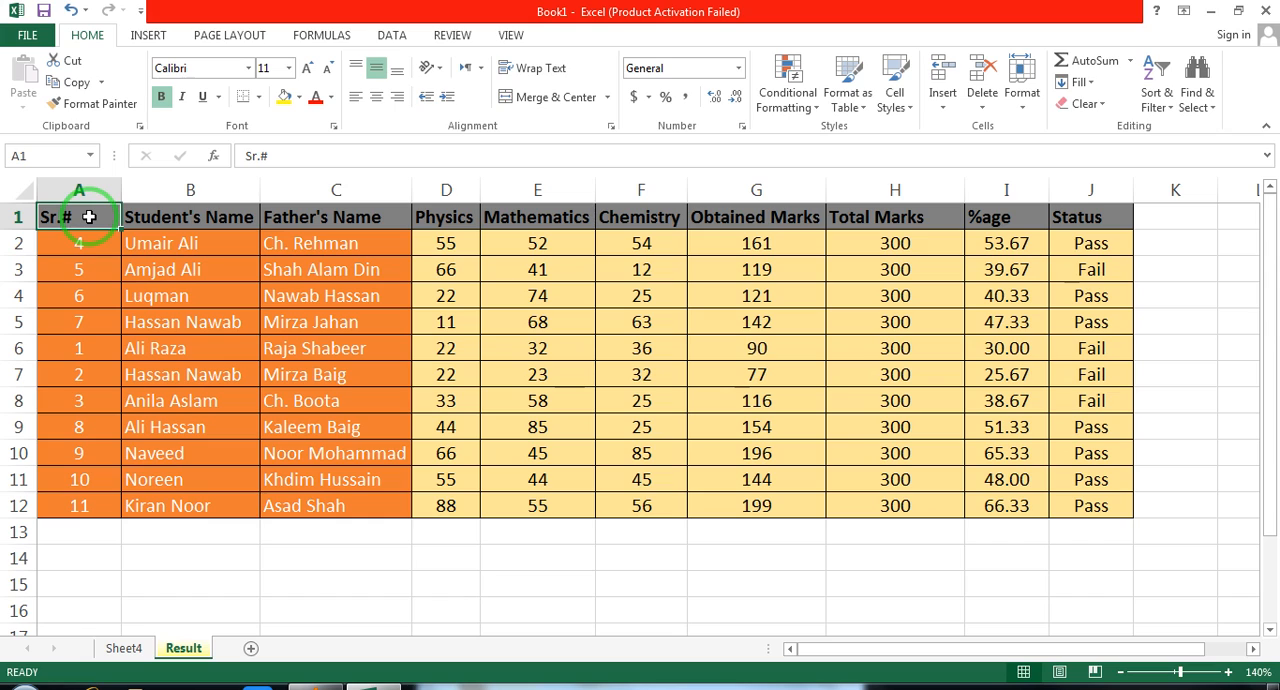
pyautogui.click(185, 242)
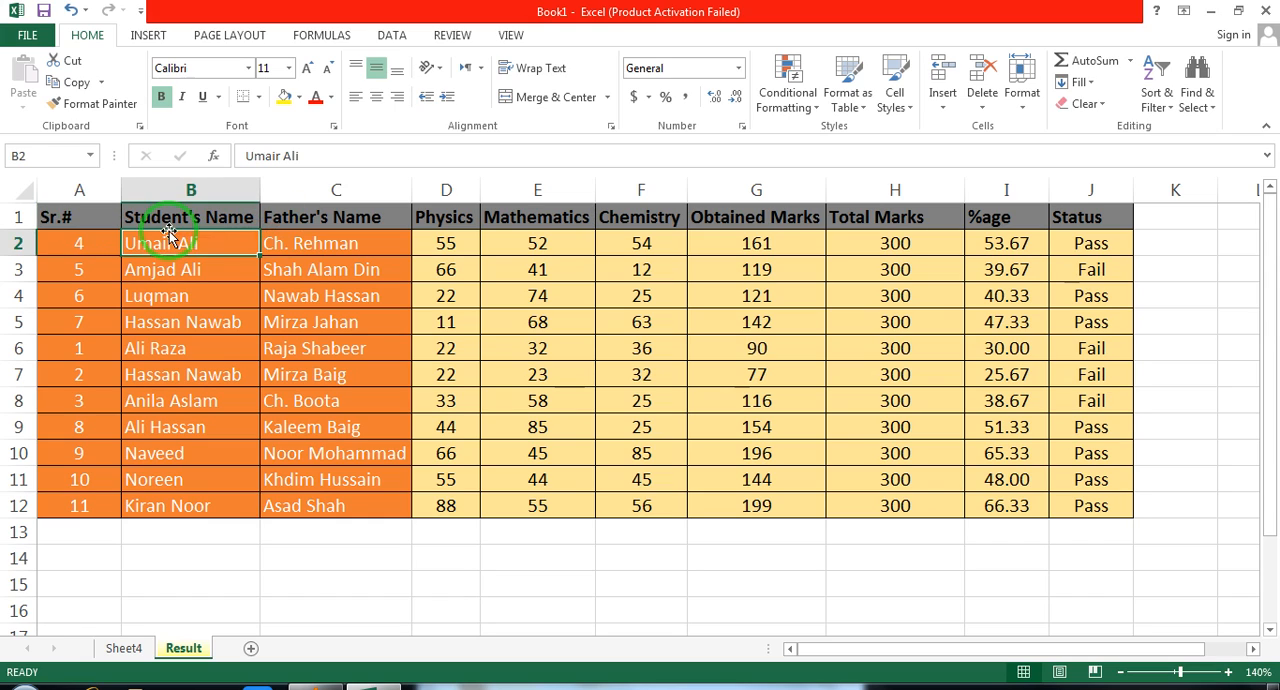
pyautogui.click(71, 216)
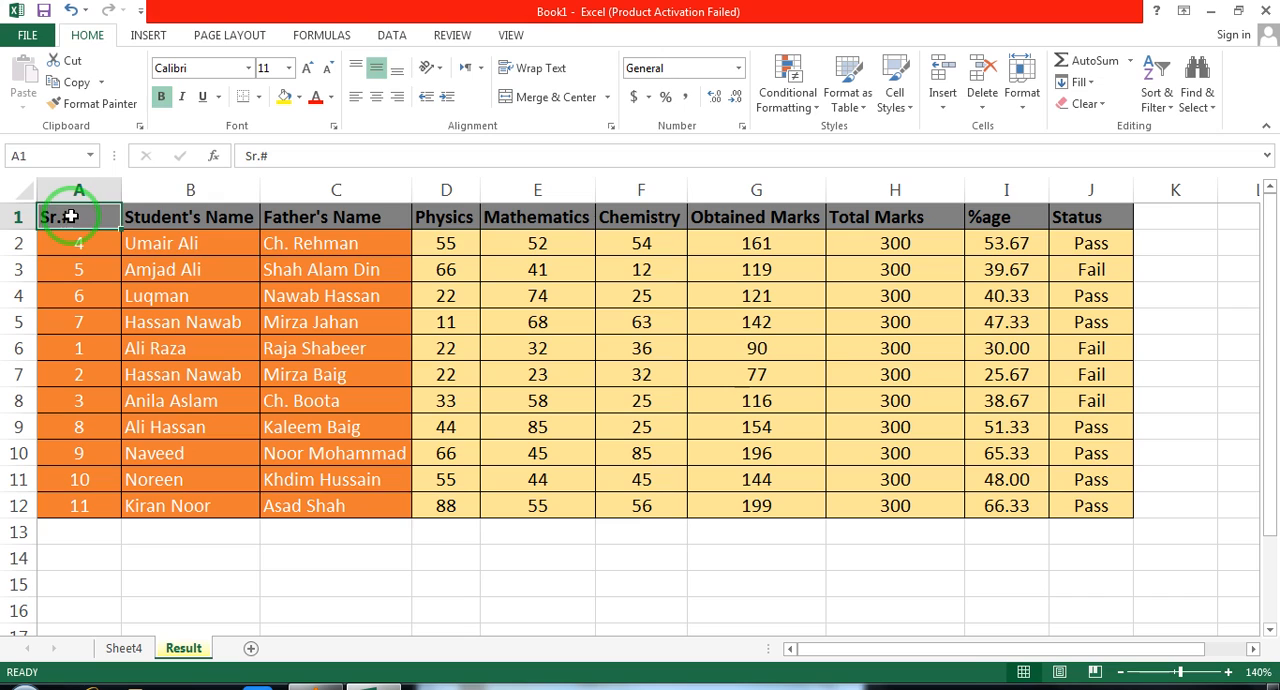
pyautogui.moveTo(71, 216); pyautogui.dragTo(1065, 224)
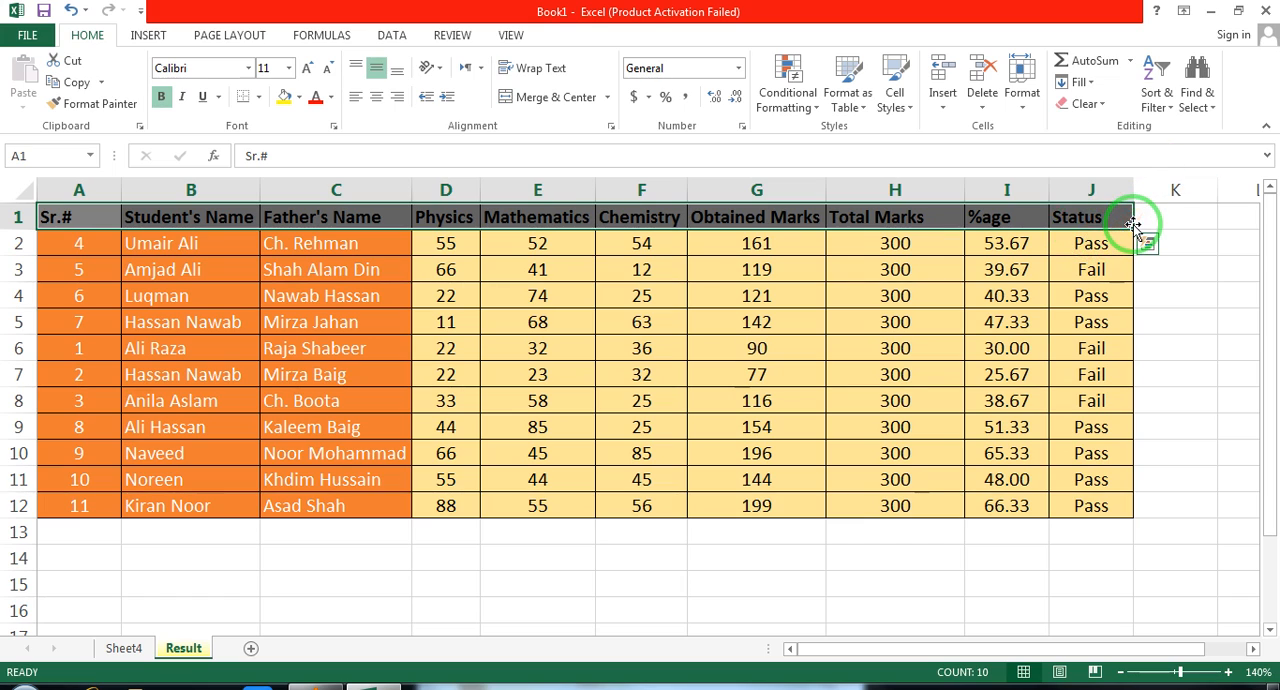
pyautogui.click(1160, 104)
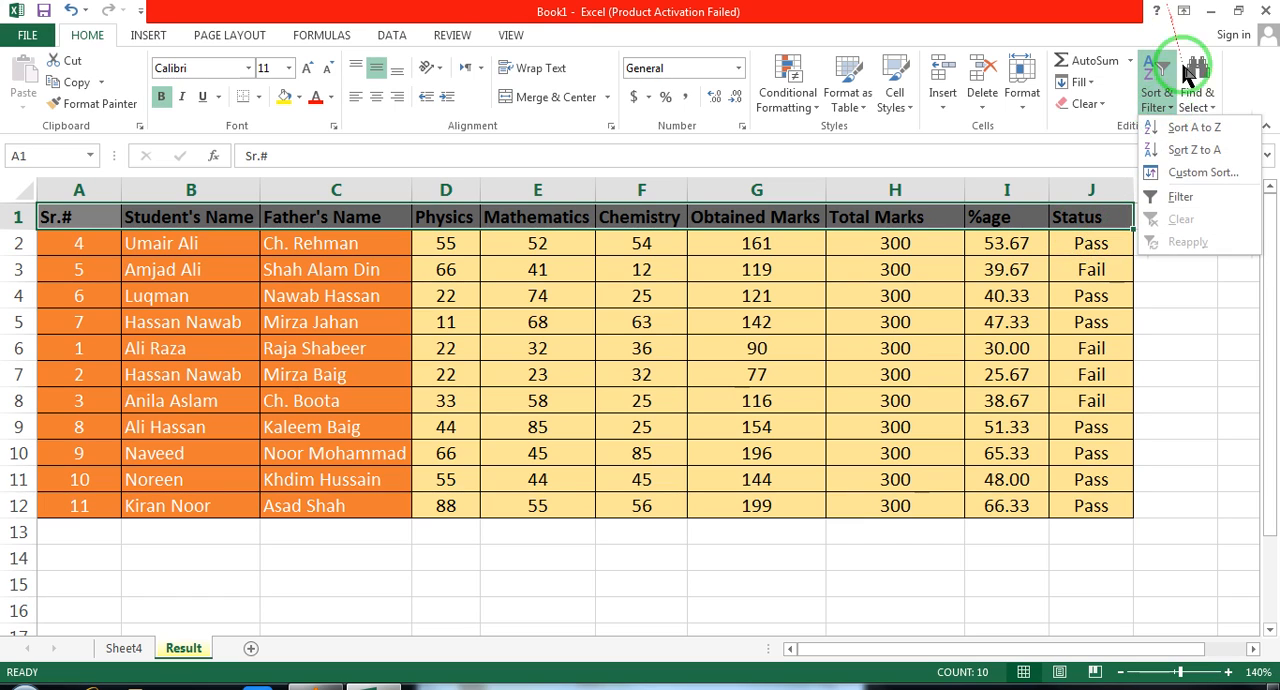
pyautogui.click(1181, 199)
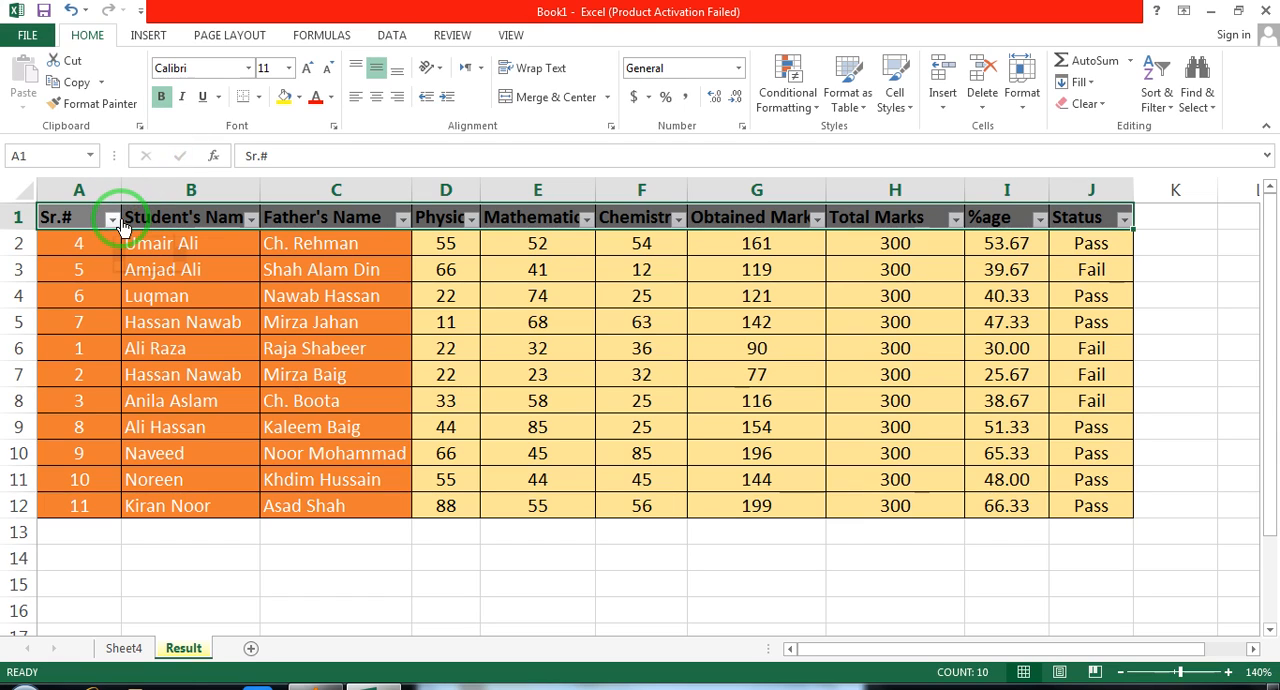
# Renumber the Sr.# column by entering 1 and 2 in A2:A3 and filling the series down to A12
pyautogui.click(72, 250)
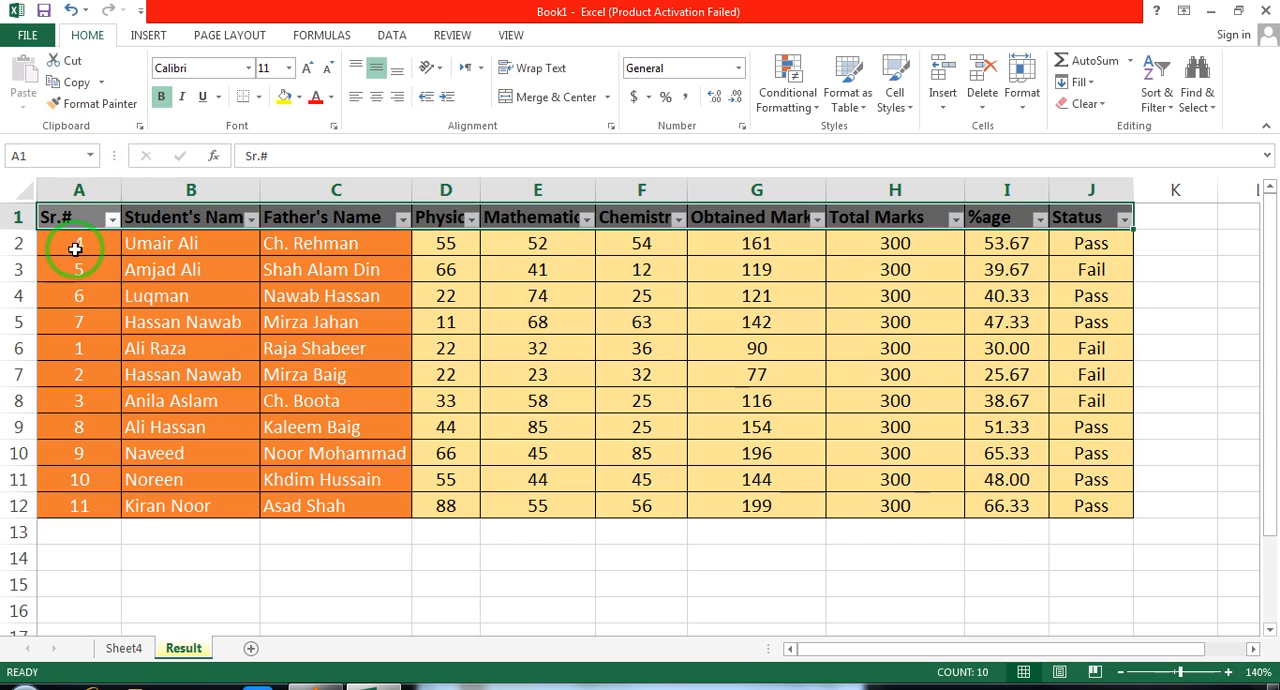
pyautogui.moveTo(75, 259); pyautogui.dragTo(75, 263)
pyautogui.click(71, 252)
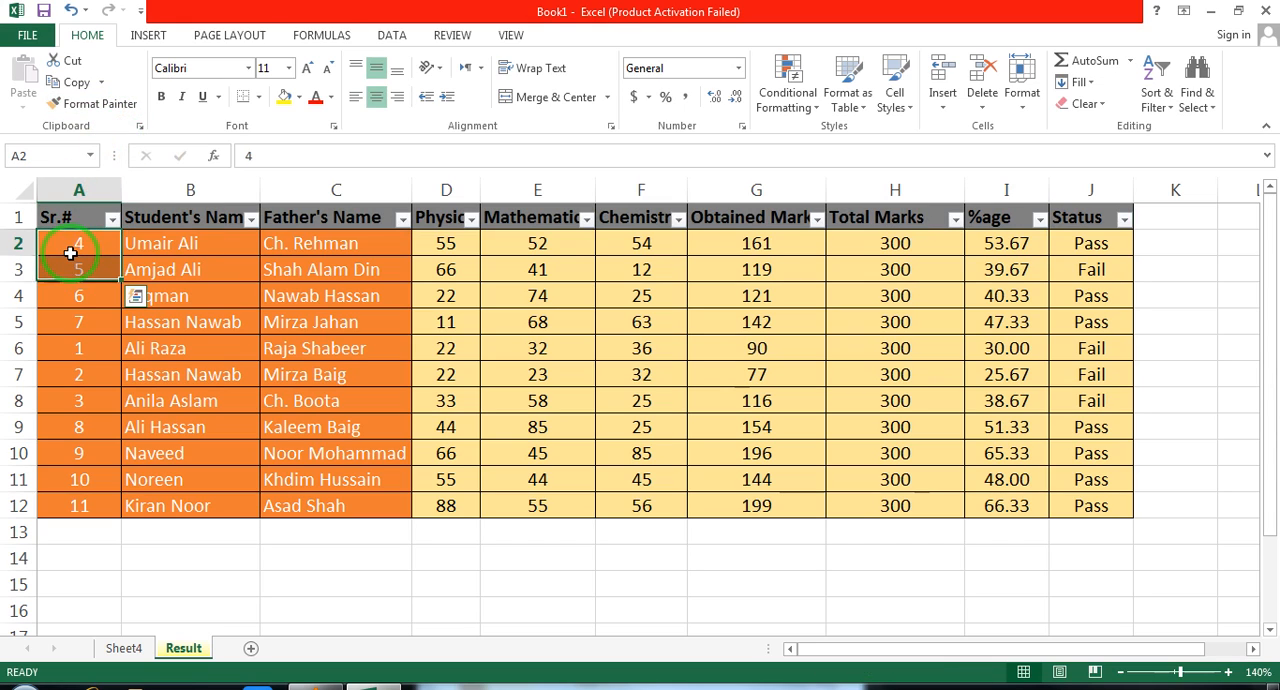
pyautogui.write('1')
pyautogui.press('Return')
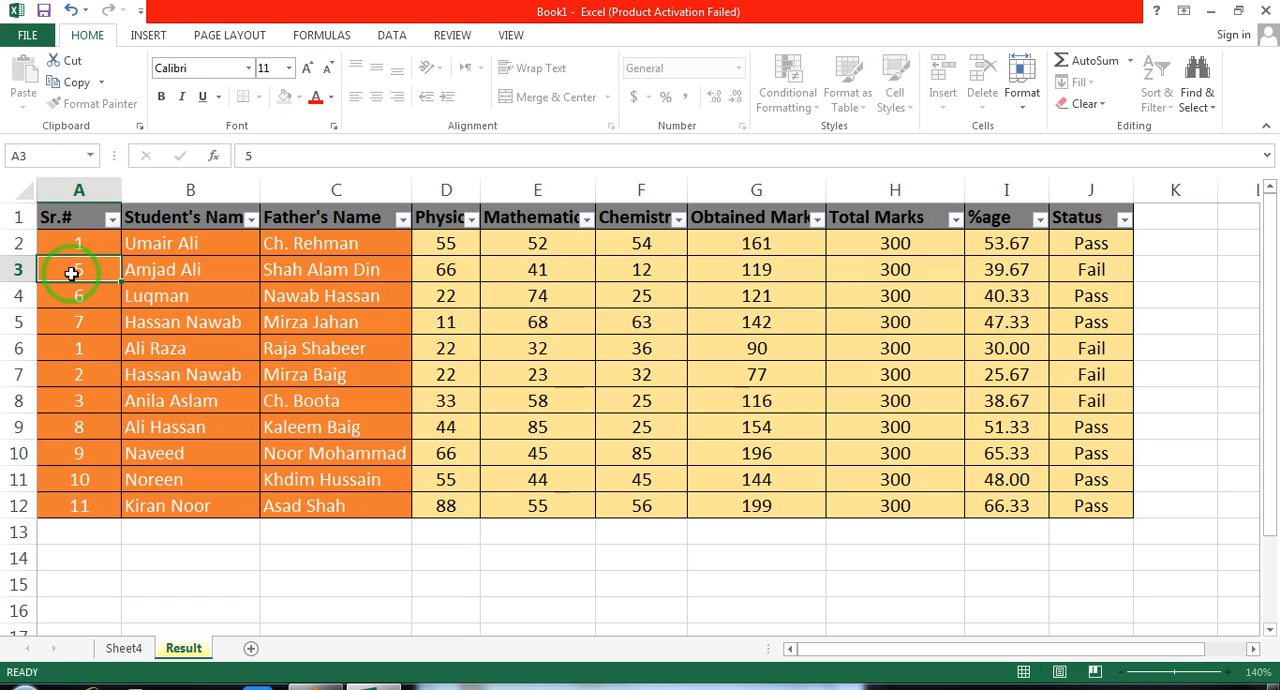
pyautogui.write('2')
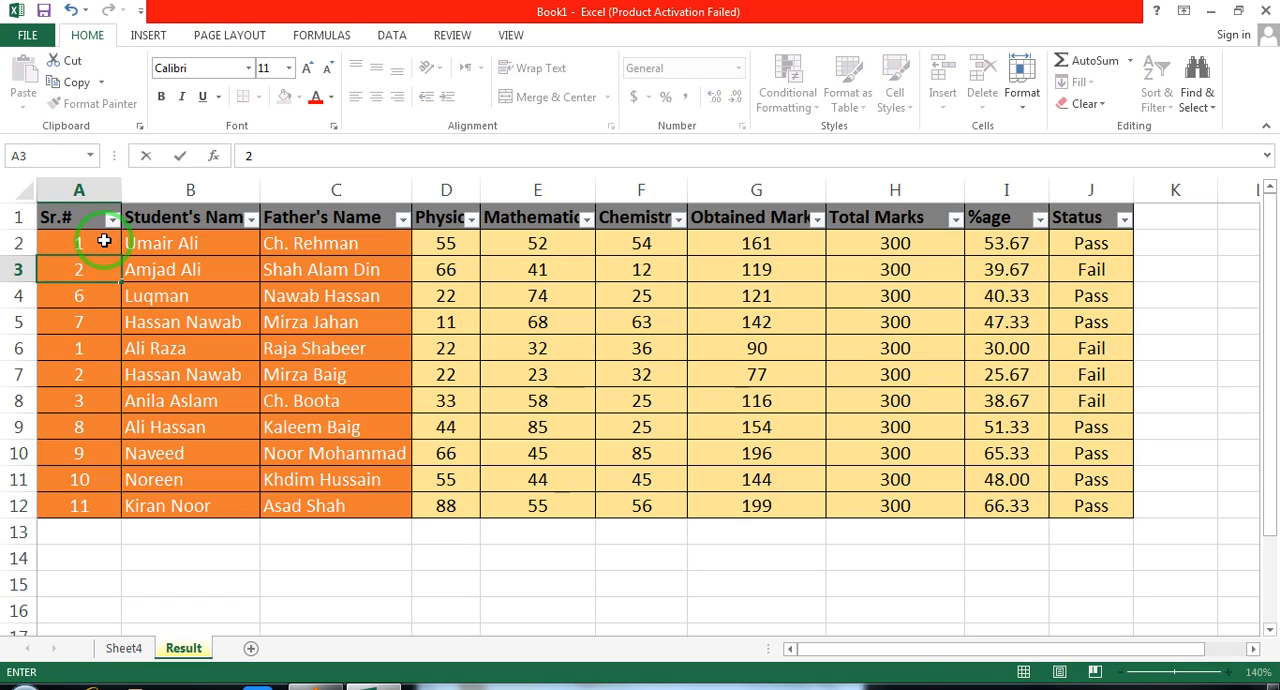
pyautogui.moveTo(104, 241); pyautogui.dragTo(103, 262)
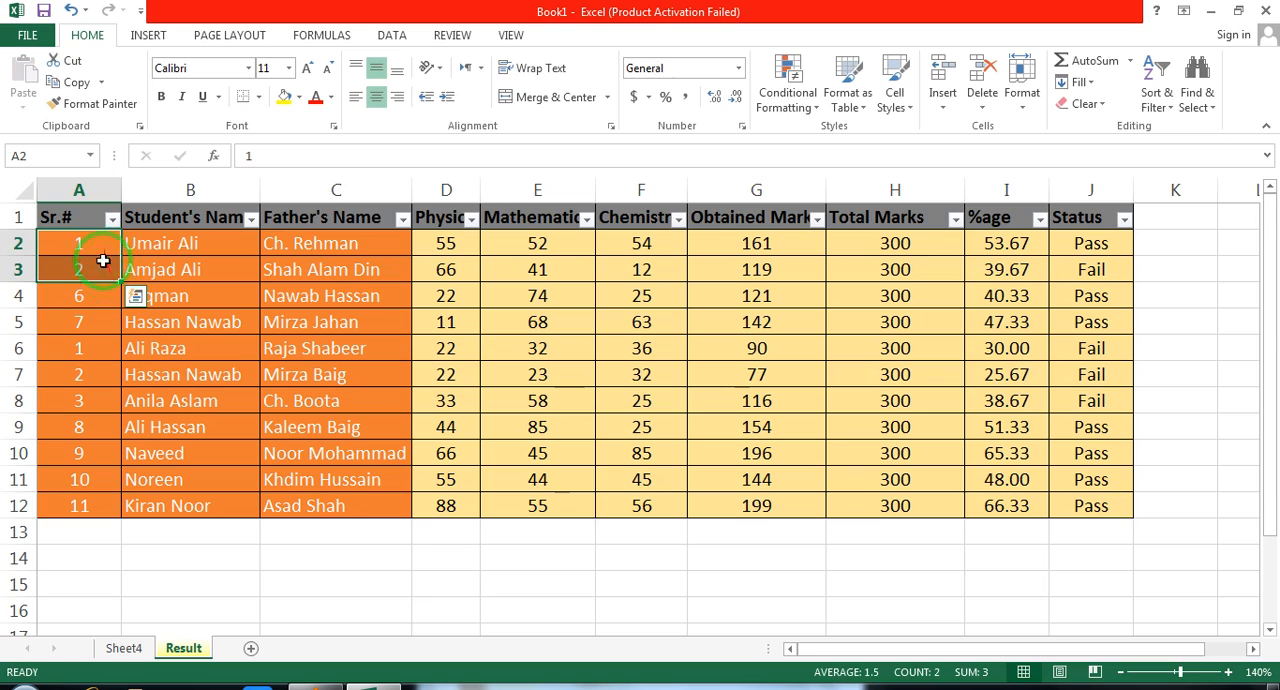
pyautogui.moveTo(120, 283); pyautogui.dragTo(108, 512)
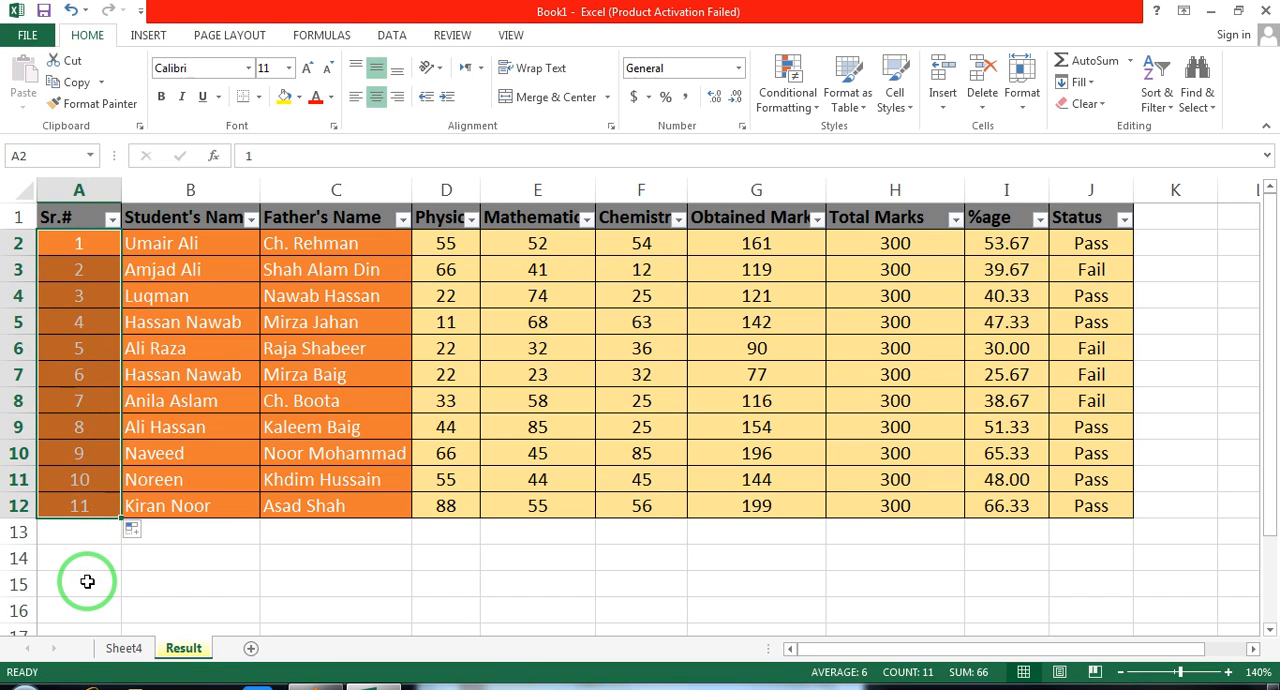
# Filter the Status column to show only the Fail records
pyautogui.click(312, 375)
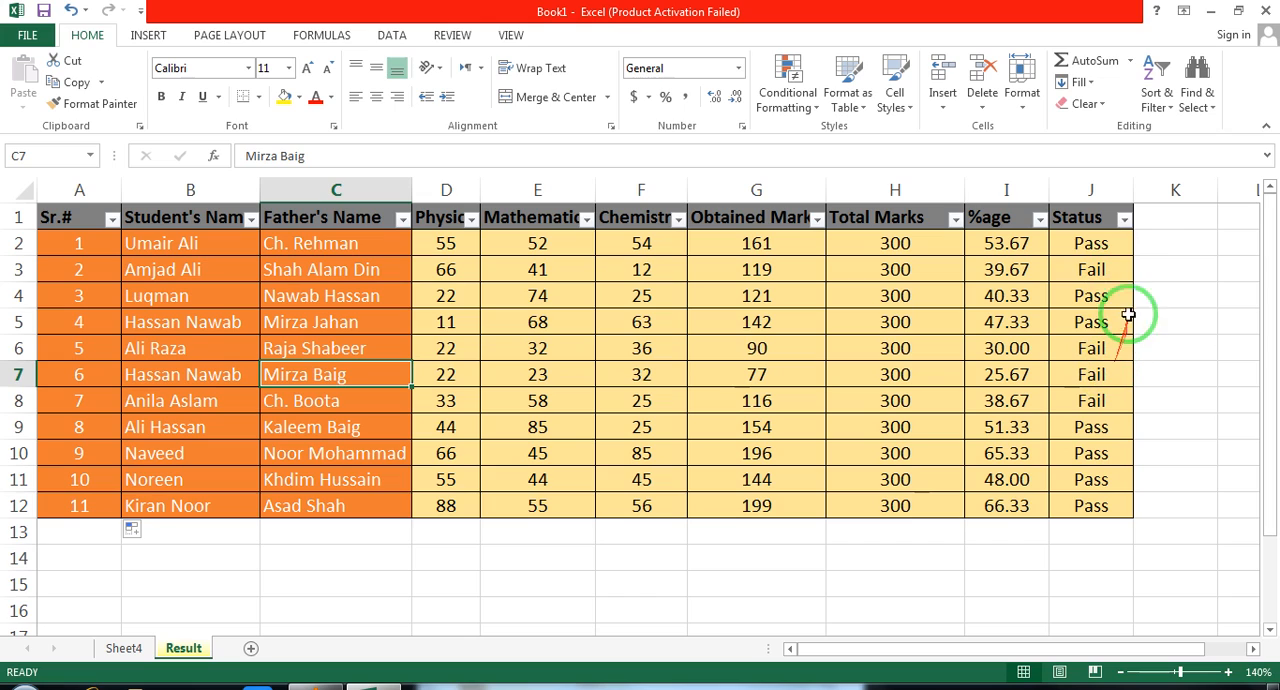
pyautogui.click(1125, 221)
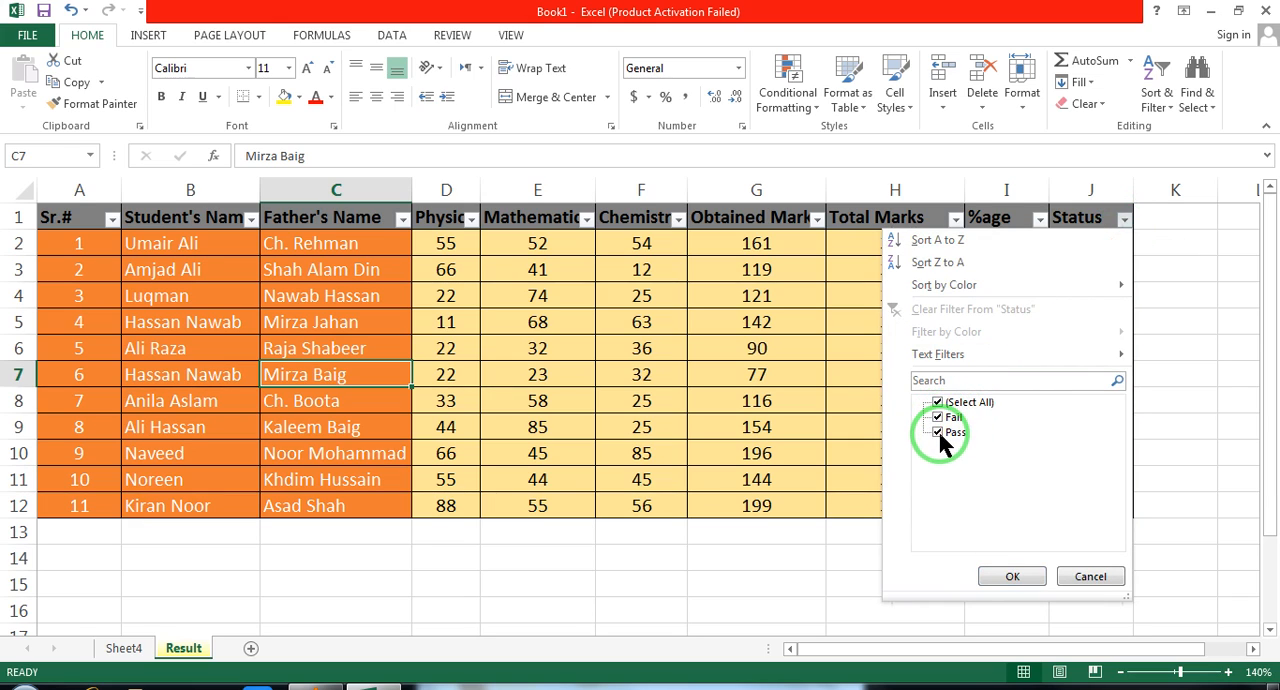
pyautogui.click(939, 432)
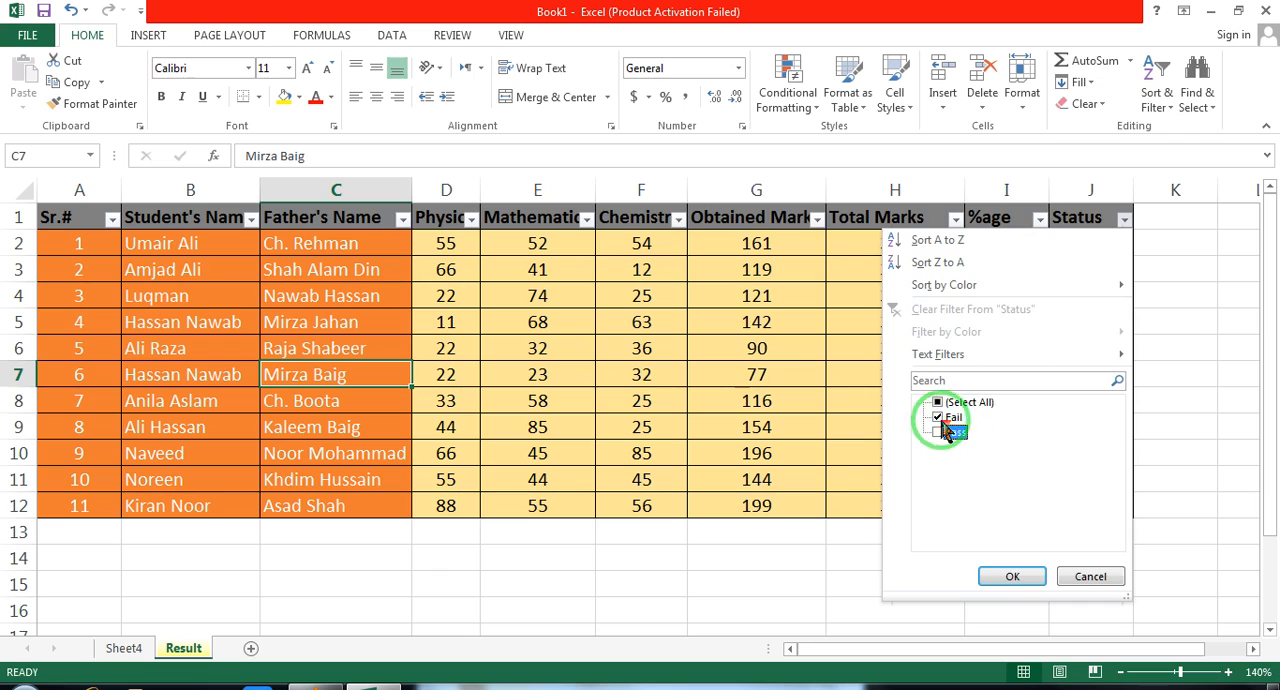
pyautogui.click(1013, 577)
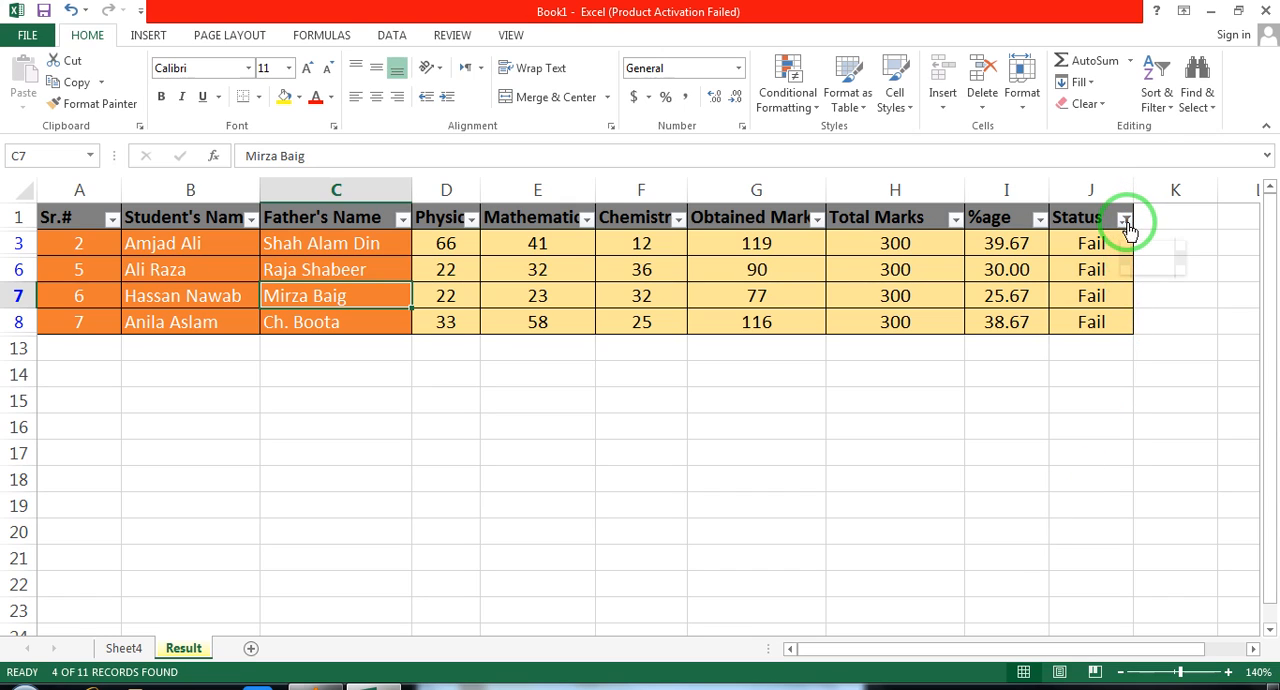
# Change the Status column filter to show only the Pass records
pyautogui.click(1230, 673)
pyautogui.click(1230, 673)
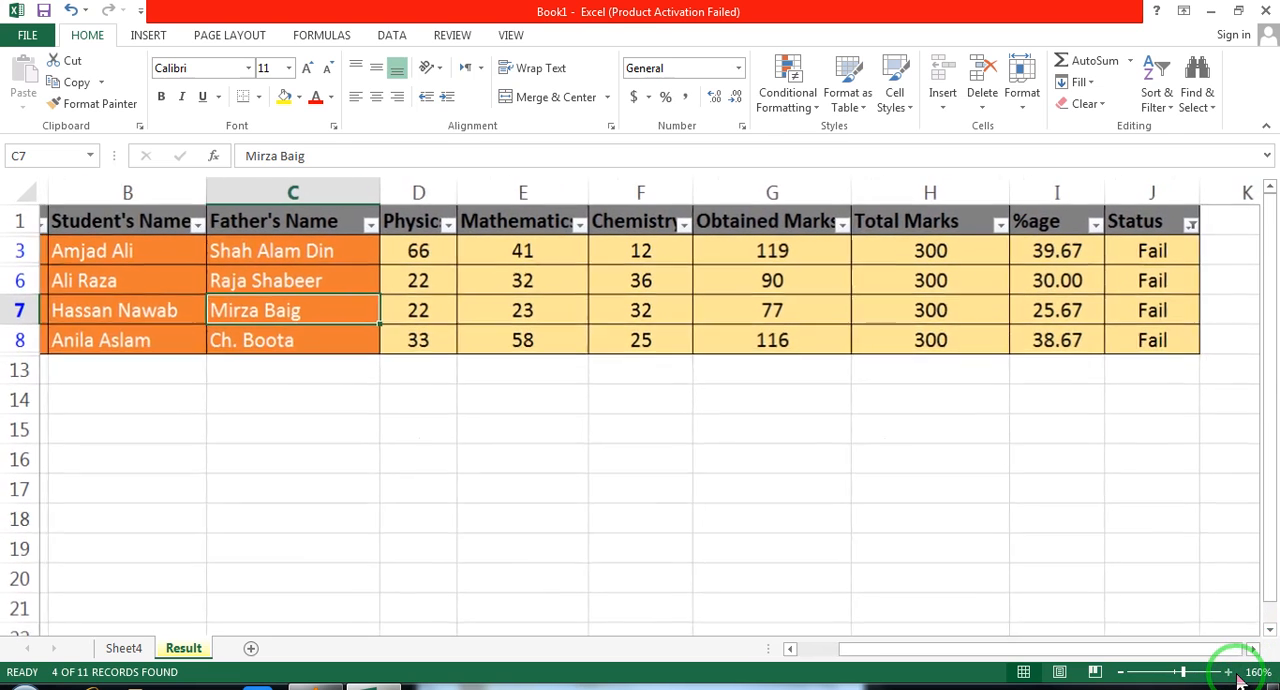
pyautogui.click(1121, 673)
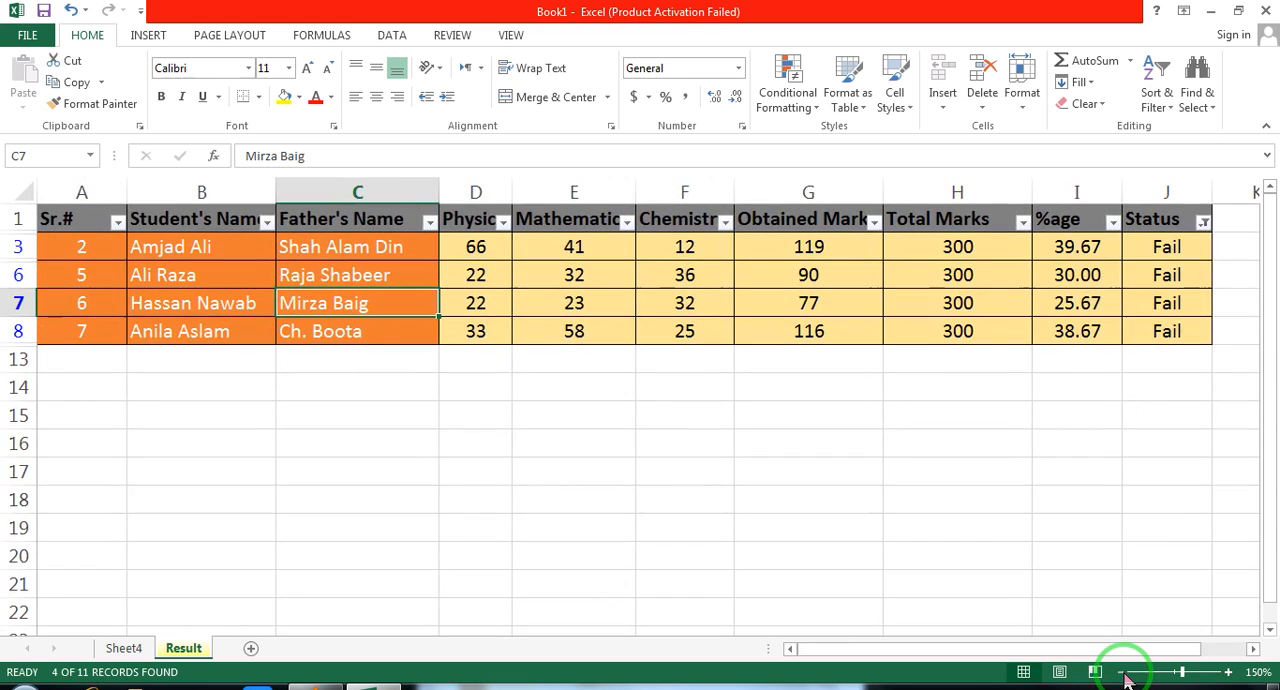
pyautogui.click(1208, 224)
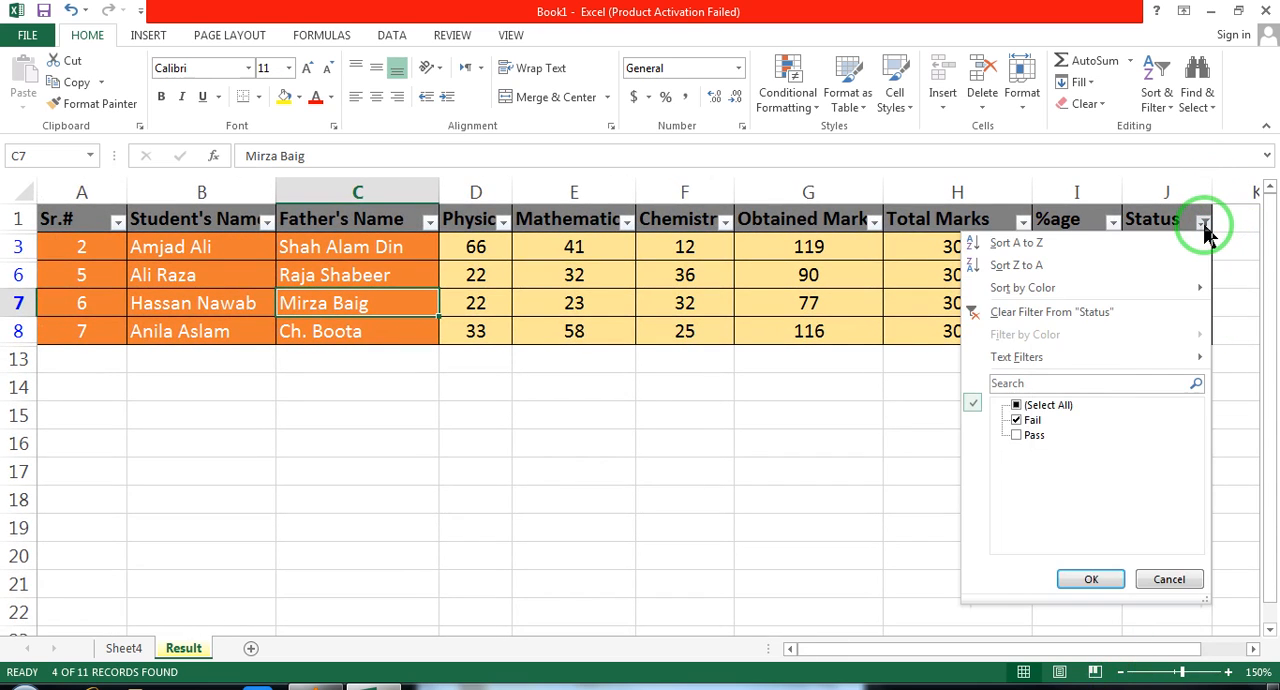
pyautogui.click(1016, 436)
pyautogui.click(1019, 421)
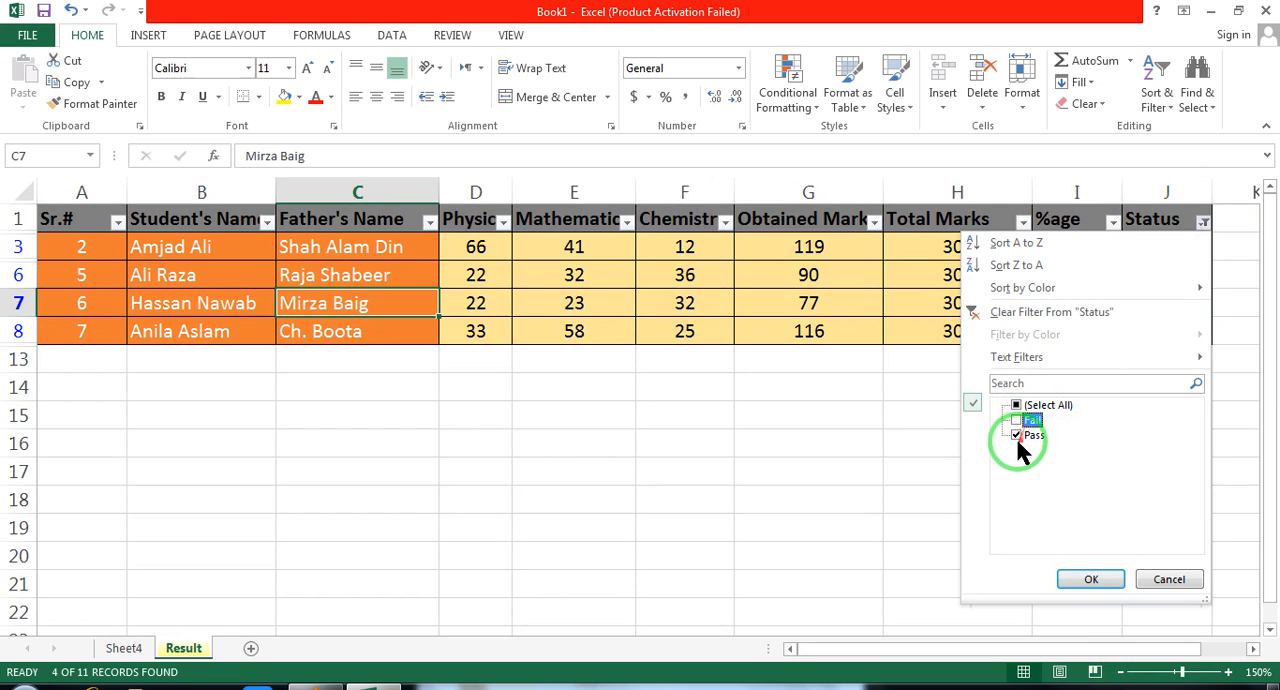
pyautogui.click(1091, 582)
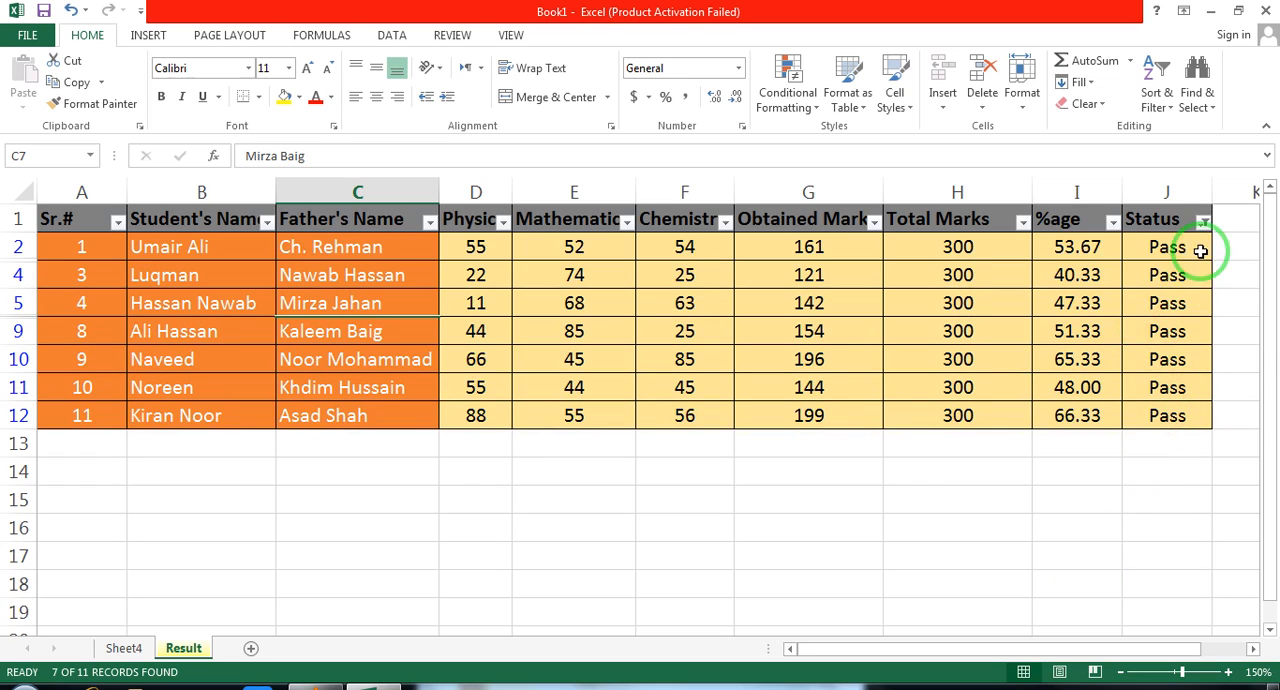
# Include the Fail records in the Status filter again so that all students are listed
pyautogui.click(1203, 221)
pyautogui.click(1021, 422)
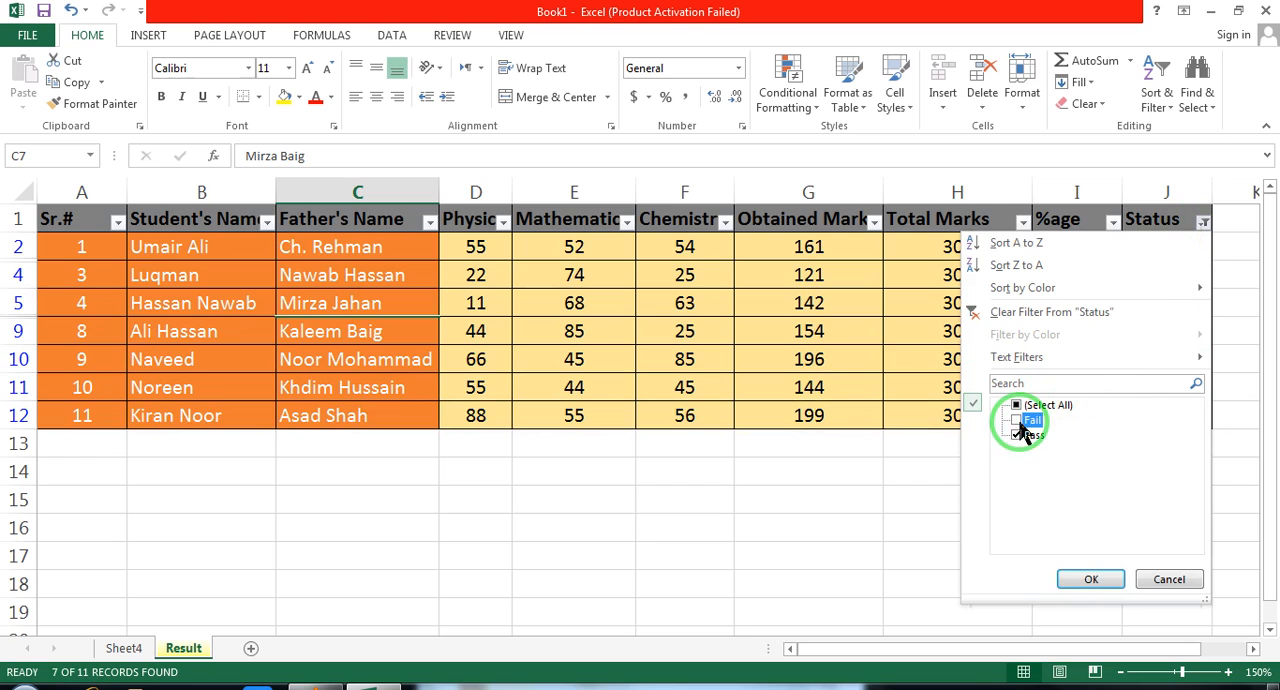
pyautogui.click(1091, 579)
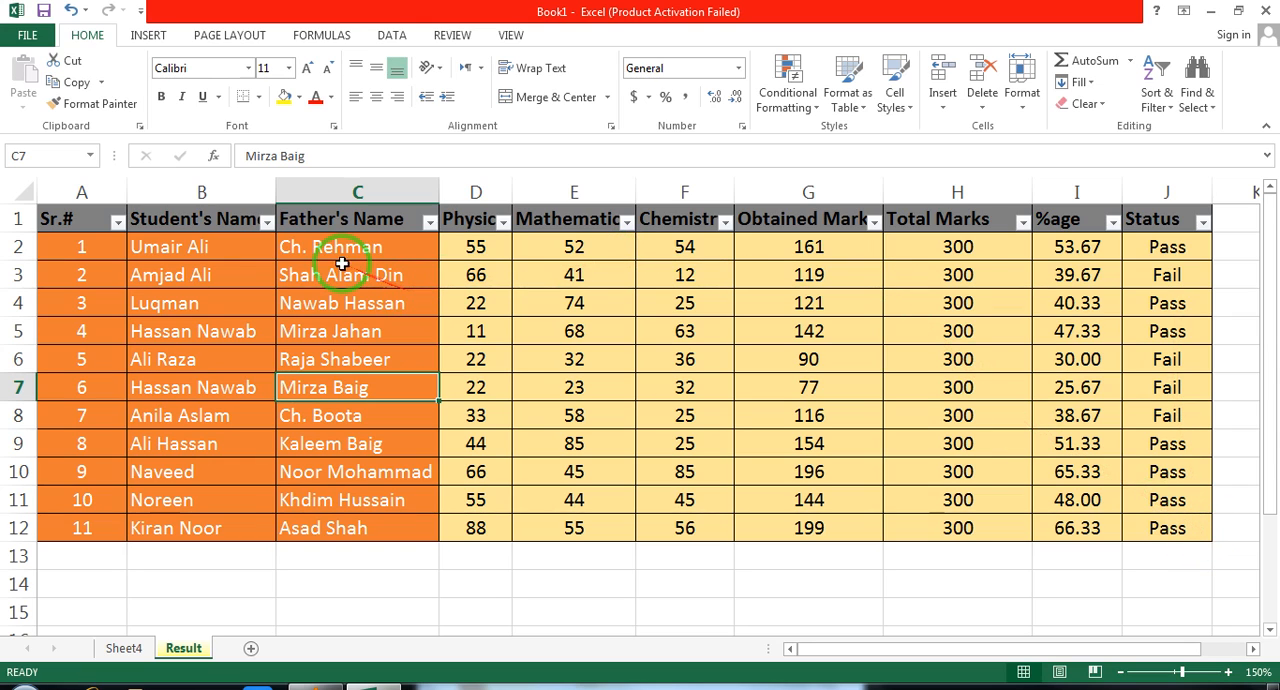
pyautogui.click(224, 252)
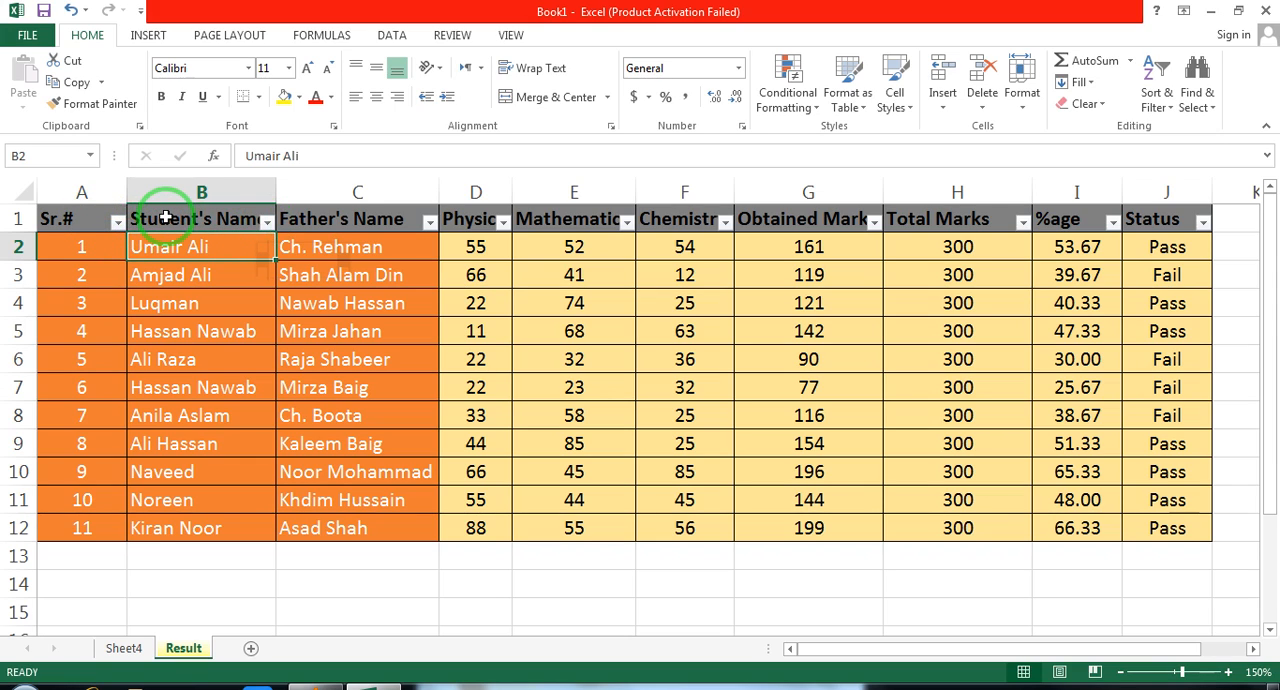
# Insert a new column before Physics and enter the heading "Roll No" in D1
pyautogui.rightClick(477, 192)
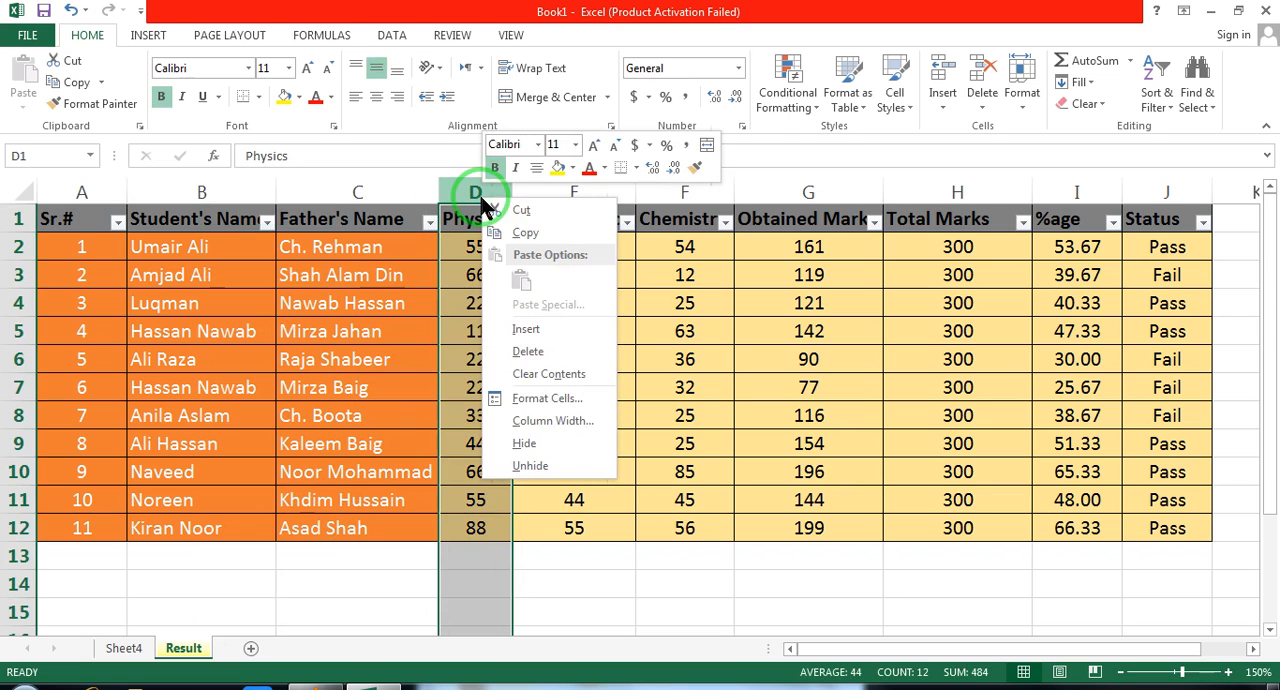
pyautogui.click(540, 330)
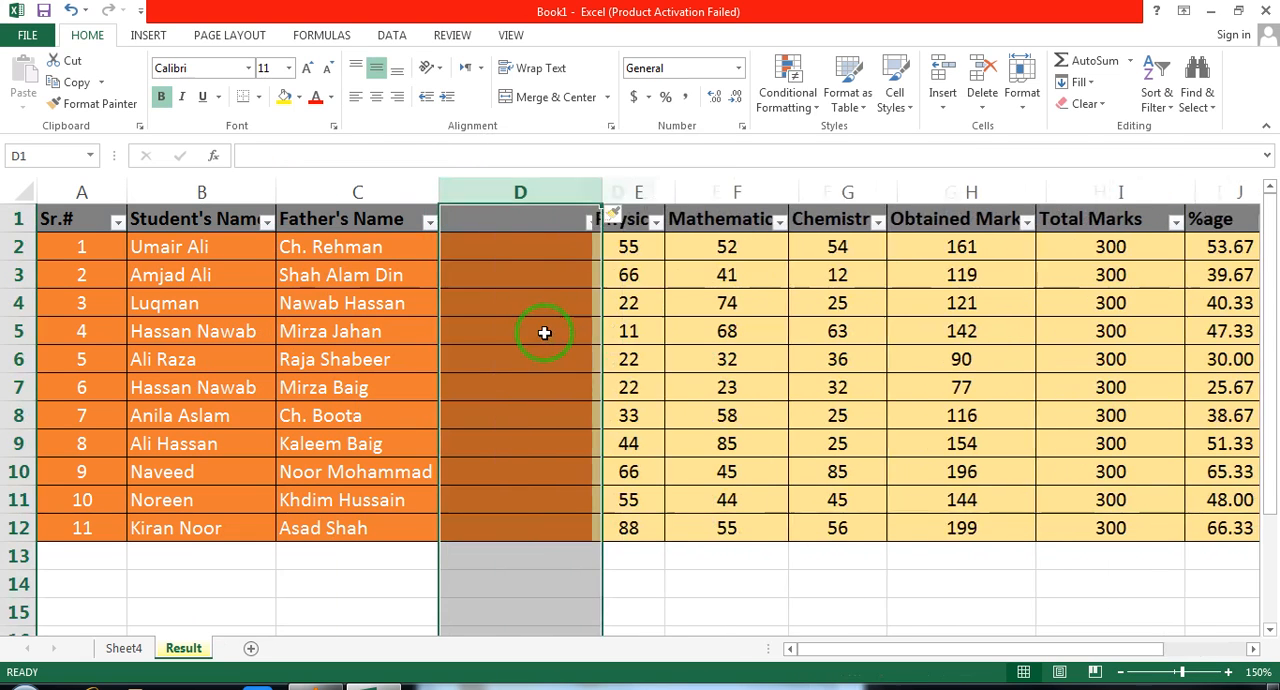
pyautogui.click(486, 224)
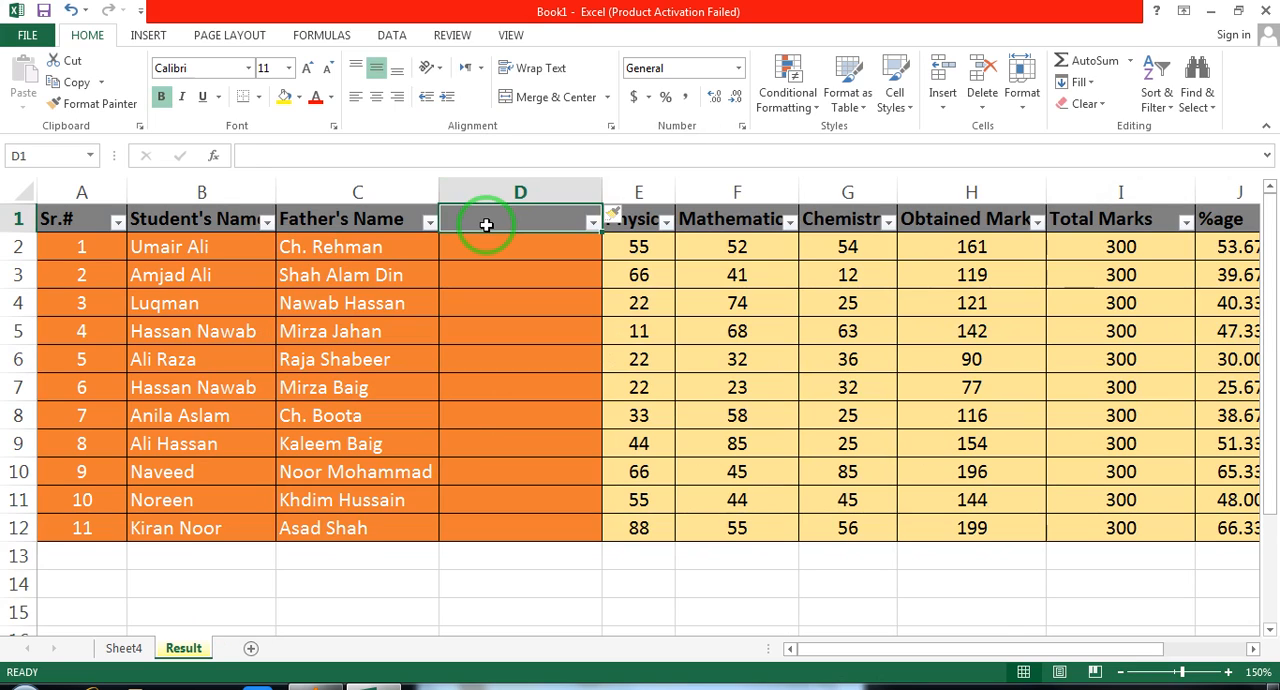
pyautogui.write('Roll N')
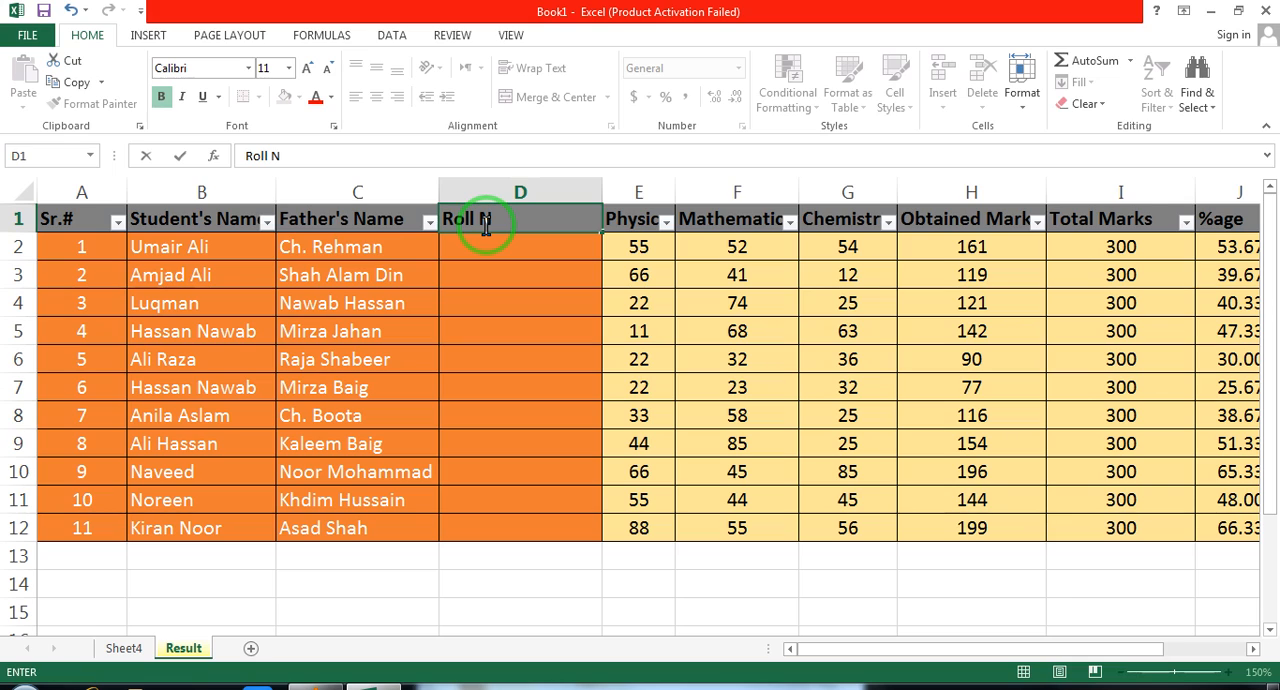
pyautogui.write('o')
pyautogui.press('Return')
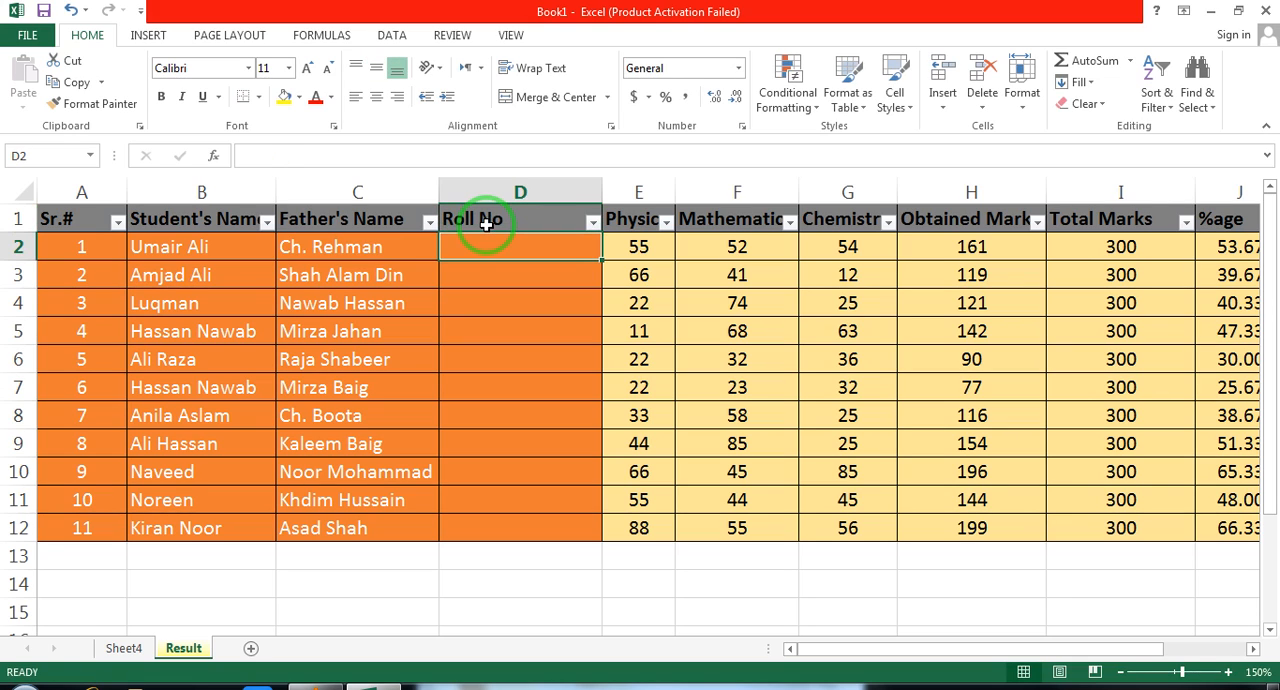
# Enter roll numbers 12 and 13 in D2:D3 and fill the series down to D12
pyautogui.write('12')
pyautogui.press('Return')
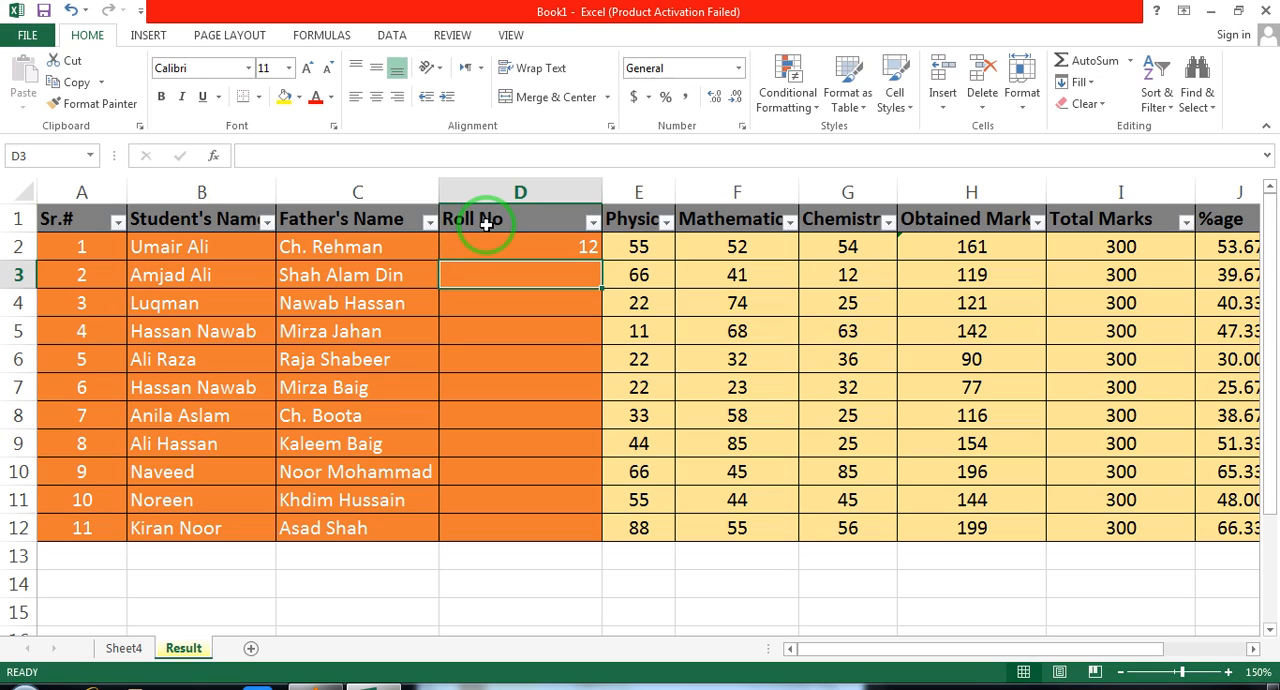
pyautogui.write('12')
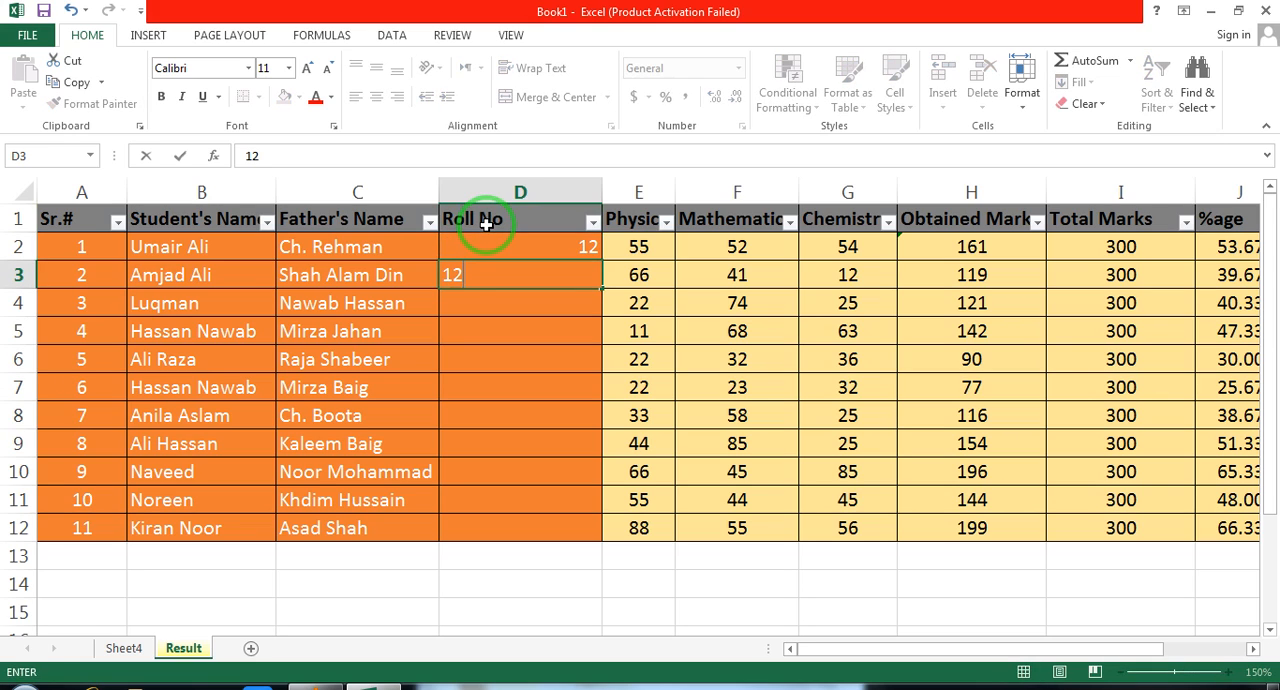
pyautogui.press('Return')
pyautogui.press('Up')
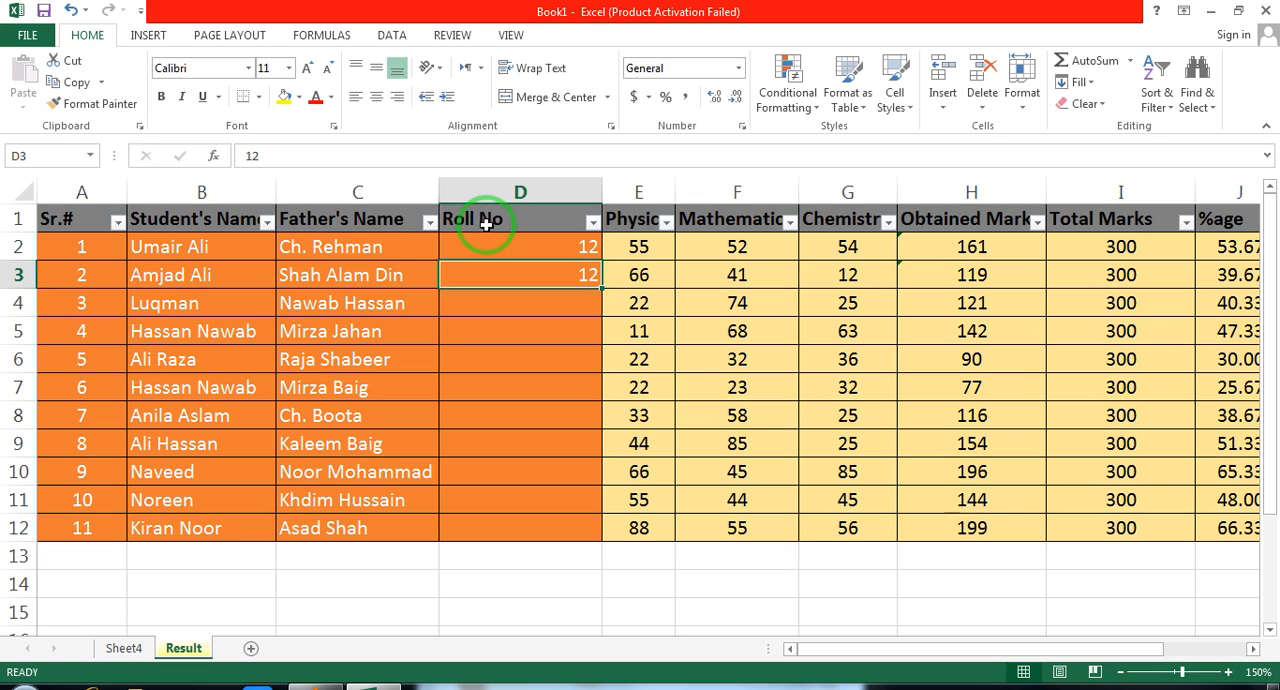
pyautogui.write('13')
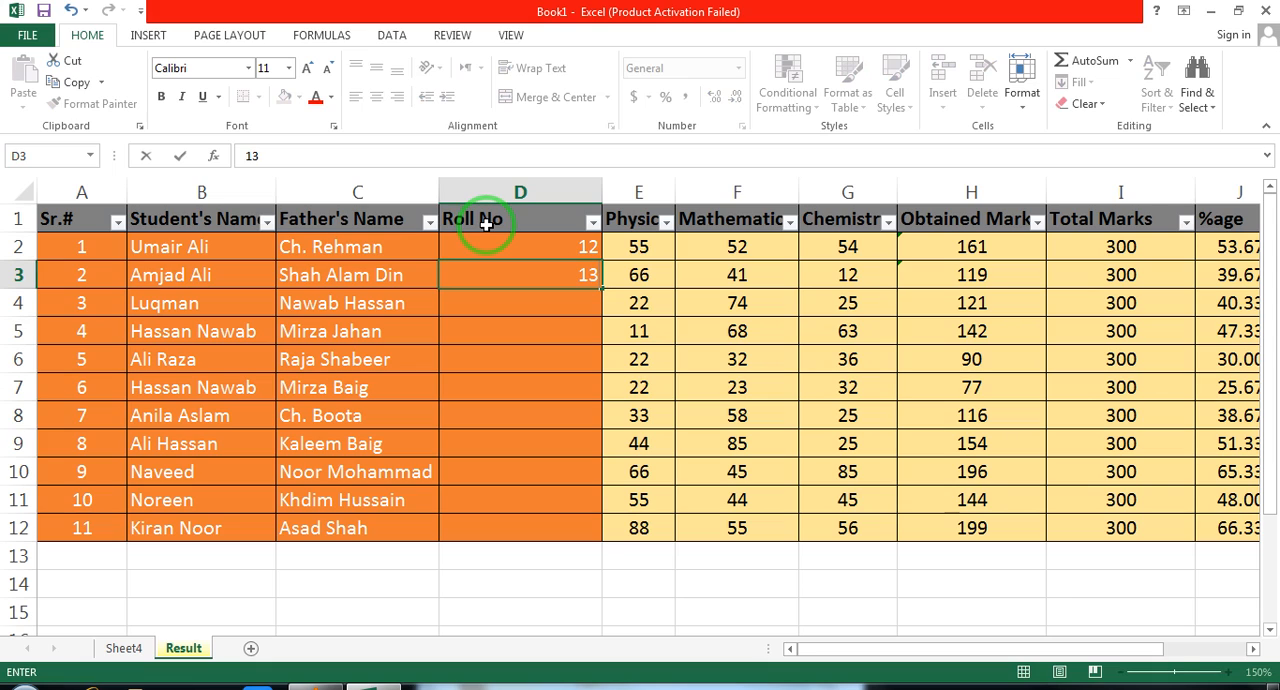
pyautogui.press('Up')
pyautogui.hotkey('shift', 'Down')
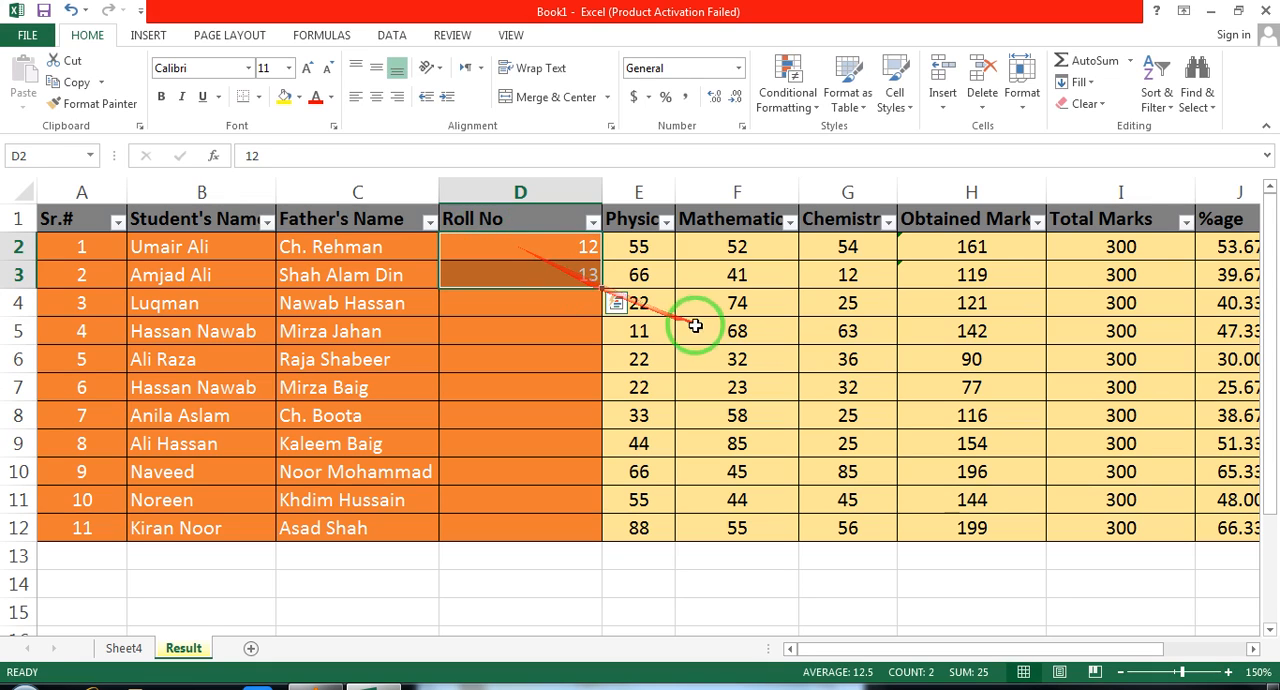
pyautogui.moveTo(603, 290); pyautogui.dragTo(603, 290)
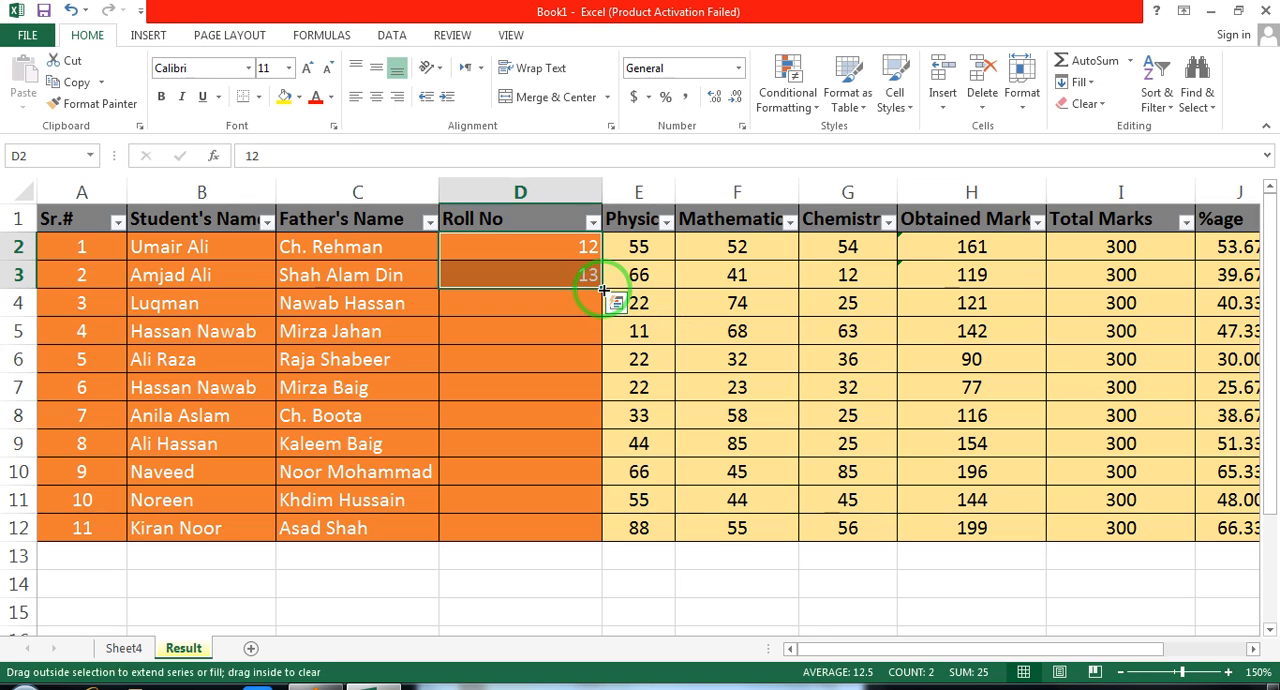
pyautogui.doubleClick(603, 290)
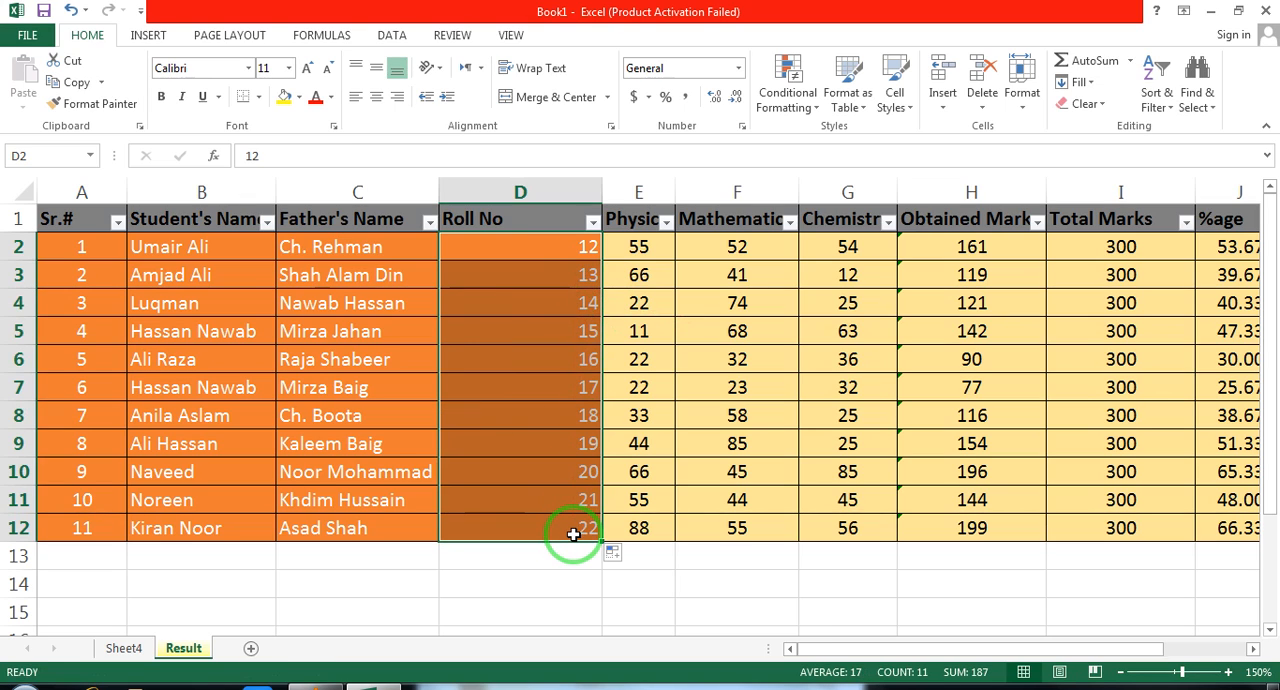
# Center the roll numbers in D2:D12 and fit the width of column D to its contents
pyautogui.click(385, 101)
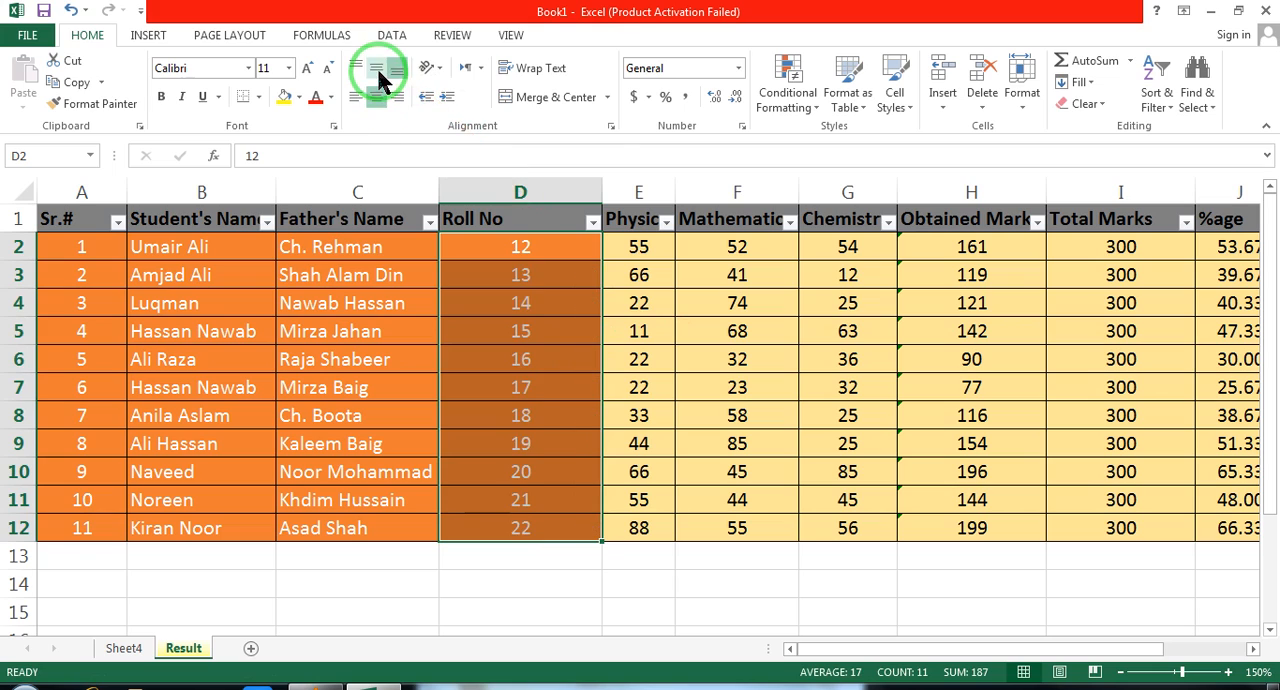
pyautogui.doubleClick(601, 185)
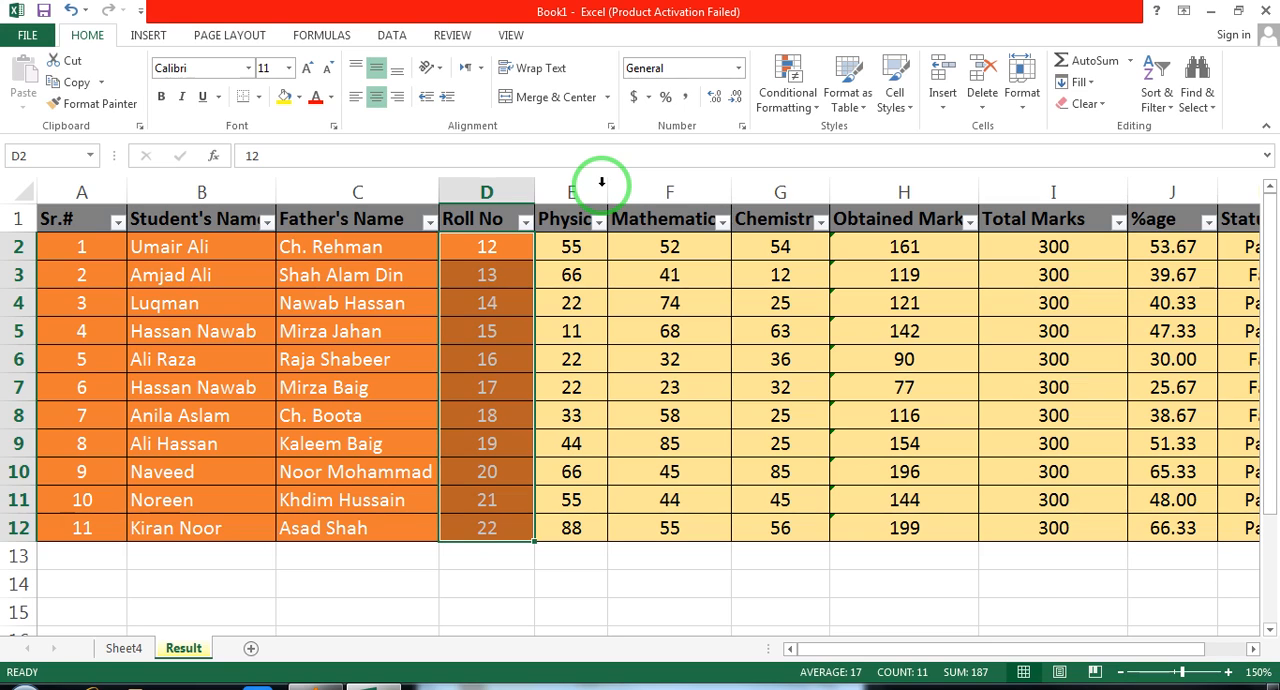
pyautogui.click(500, 300)
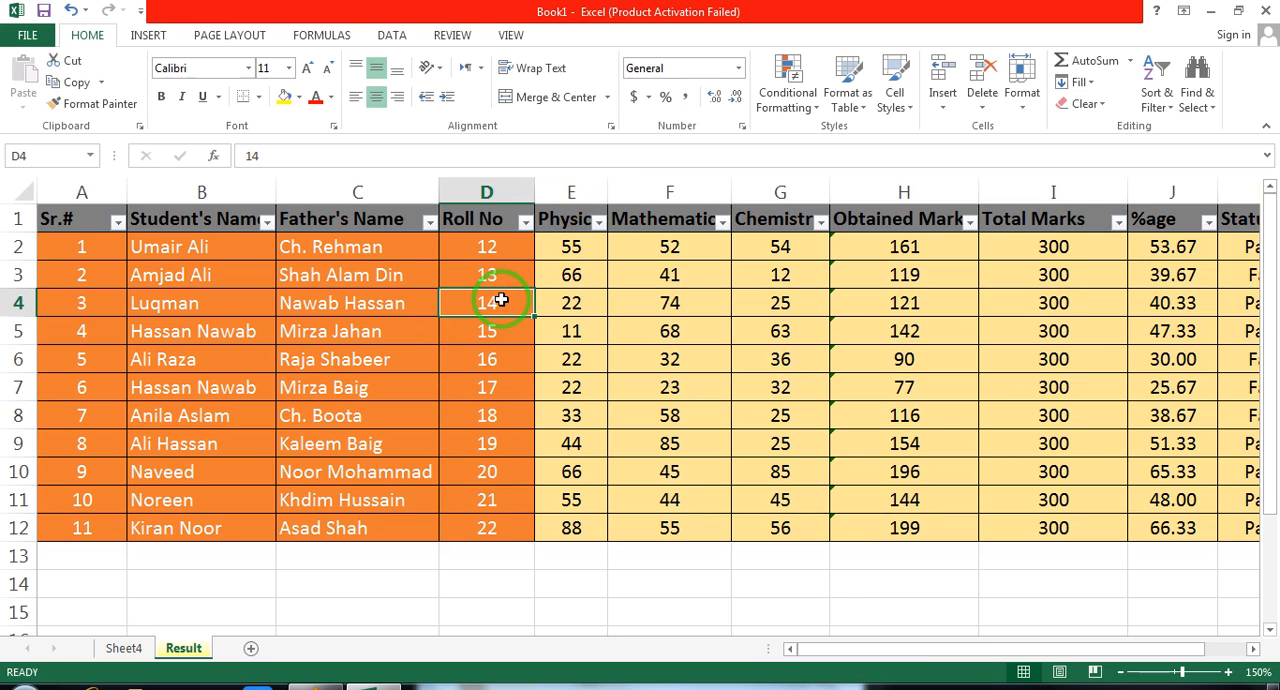
# Filter the Roll No column to show only roll number 15
pyautogui.click(525, 222)
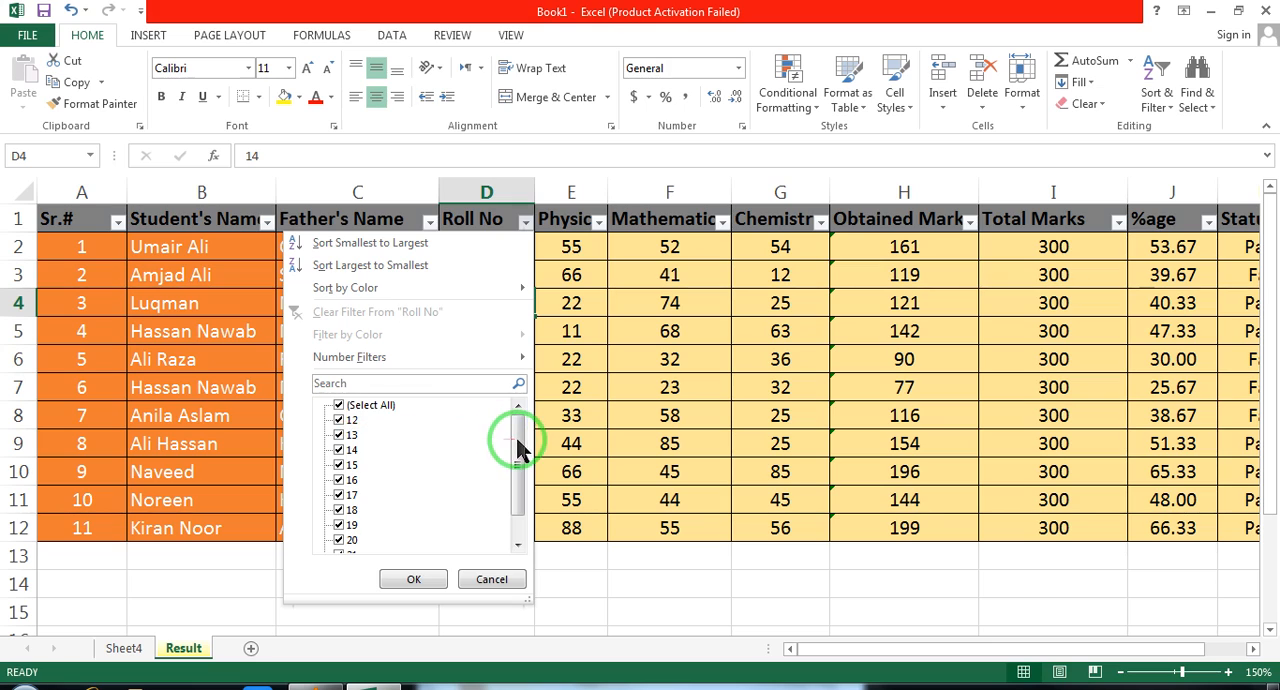
pyautogui.click(340, 406)
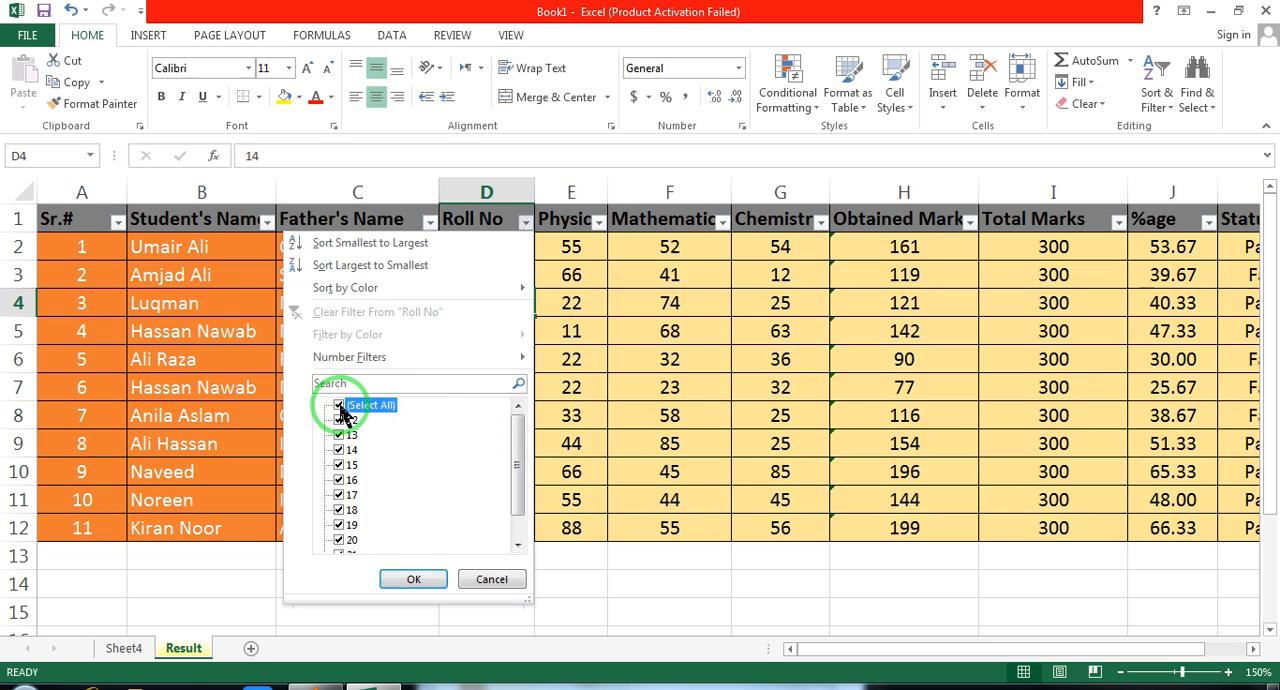
pyautogui.click(340, 466)
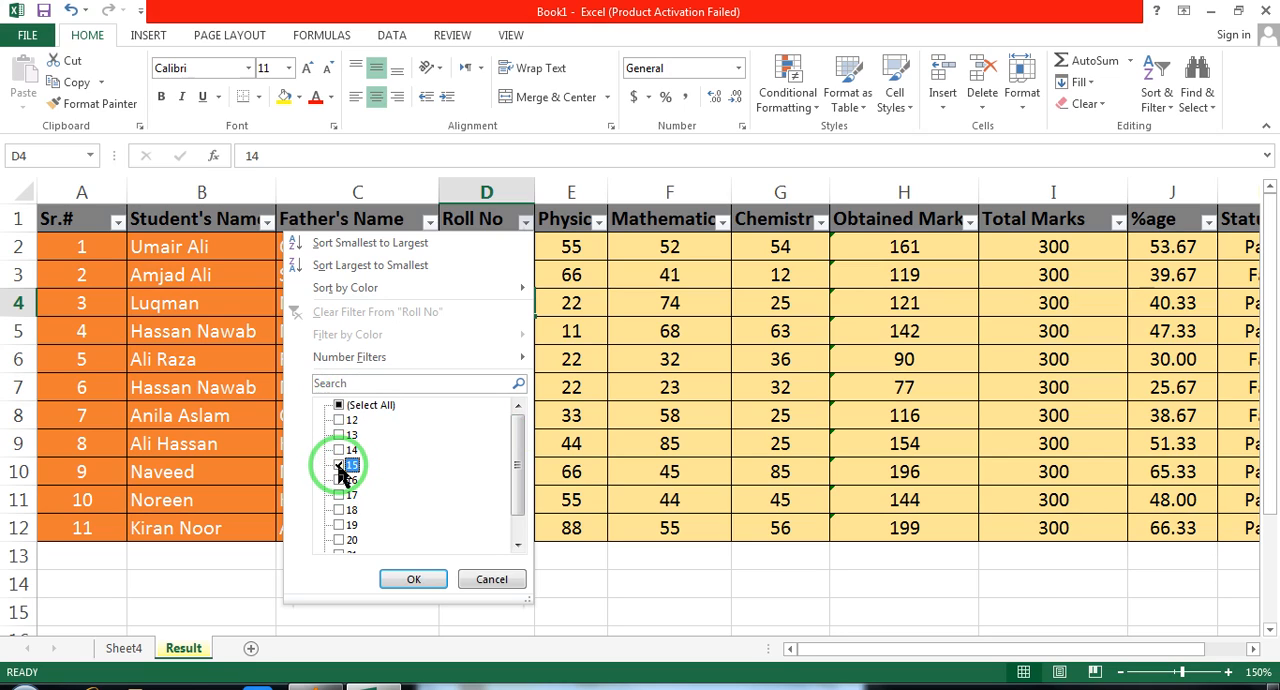
pyautogui.click(419, 579)
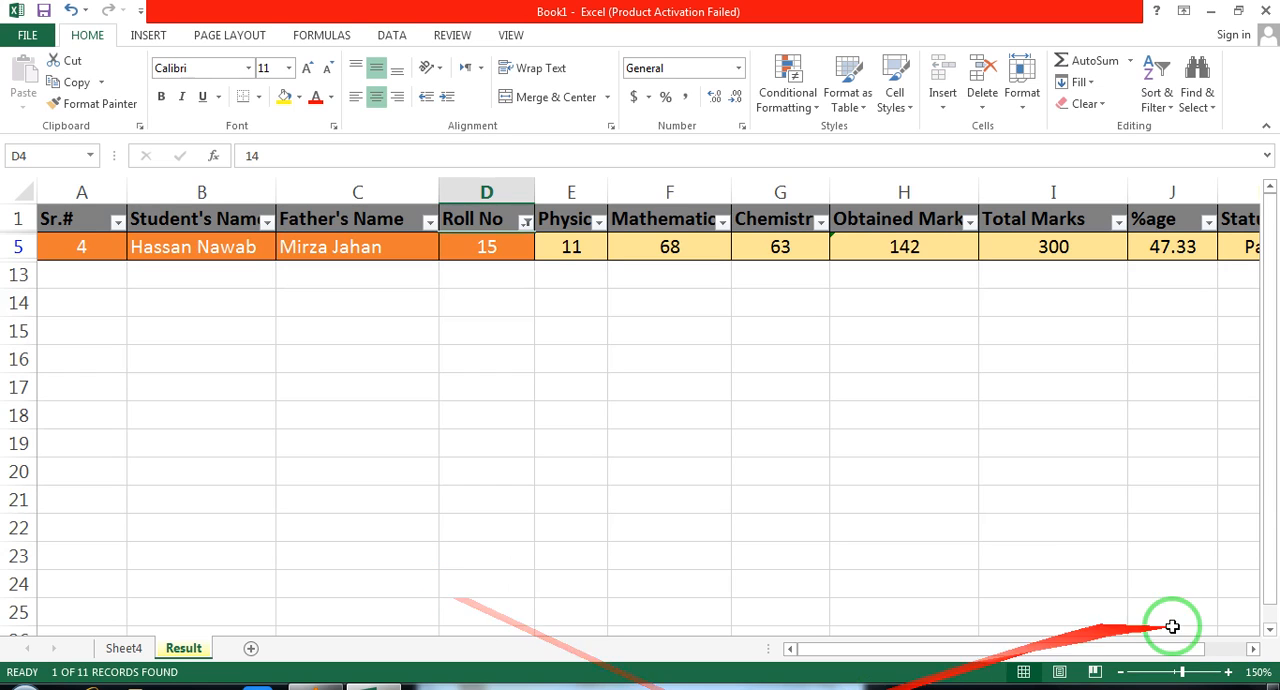
pyautogui.click(1121, 672)
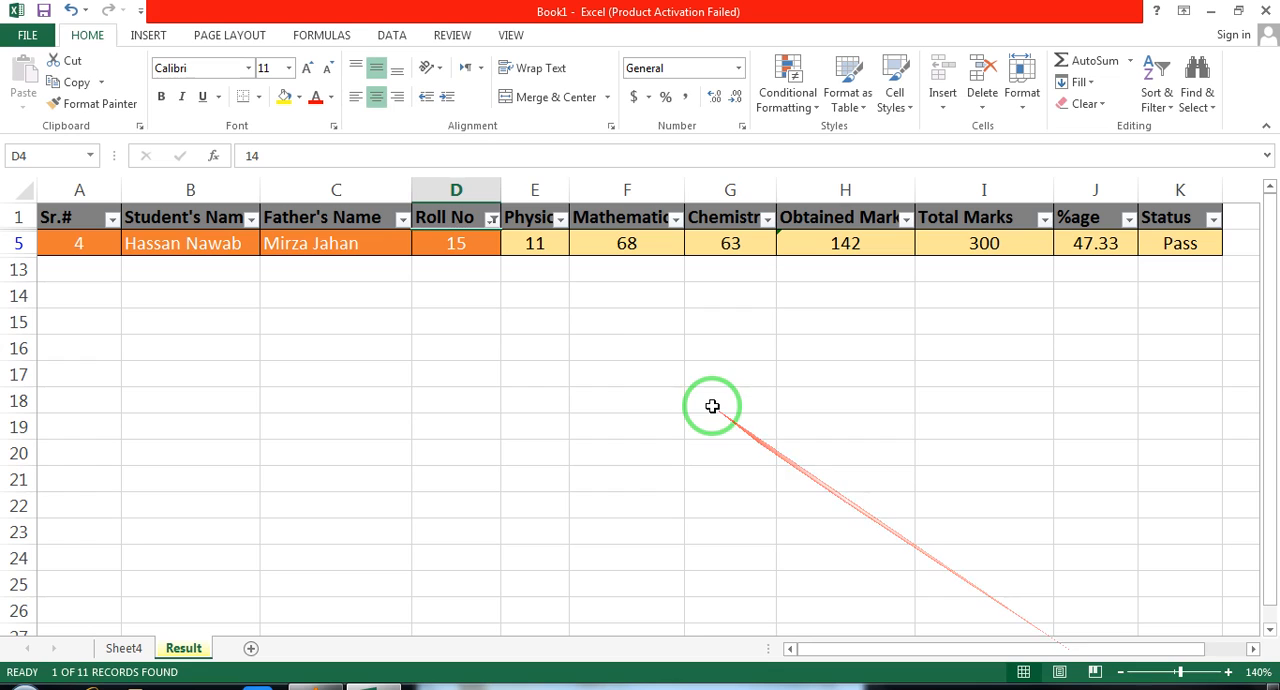
# Select all values in the Roll No filter to list every student again
pyautogui.click(492, 219)
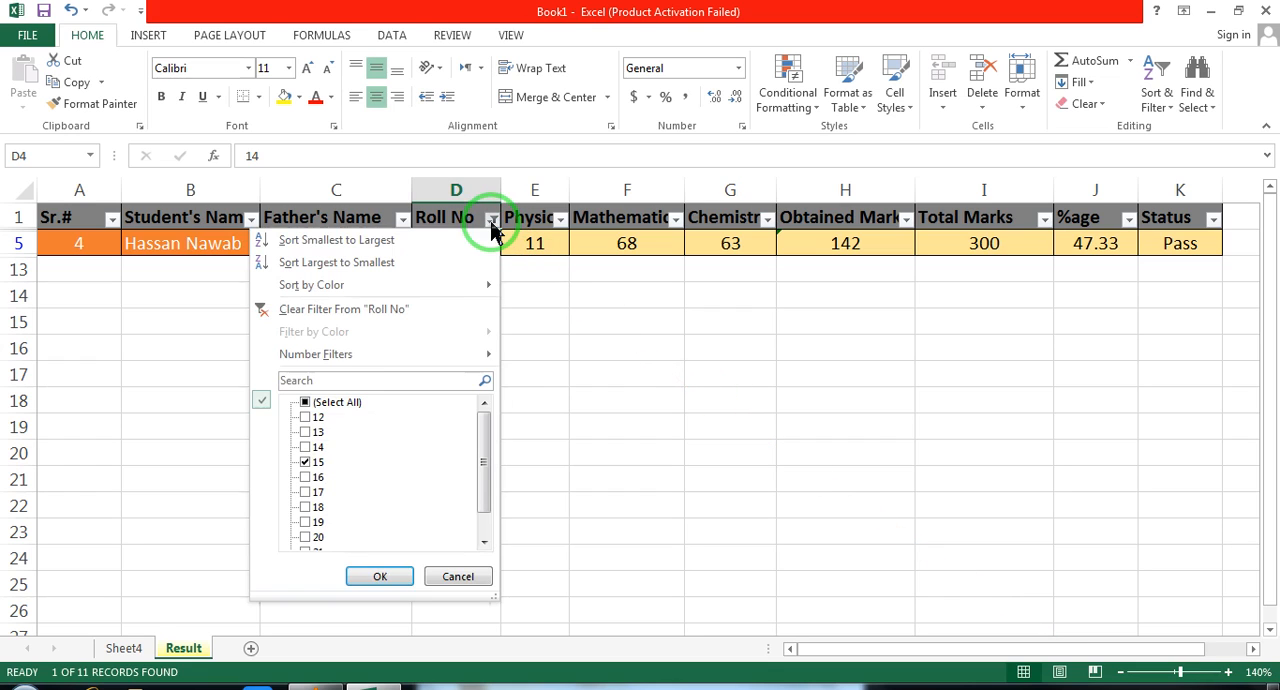
pyautogui.click(305, 402)
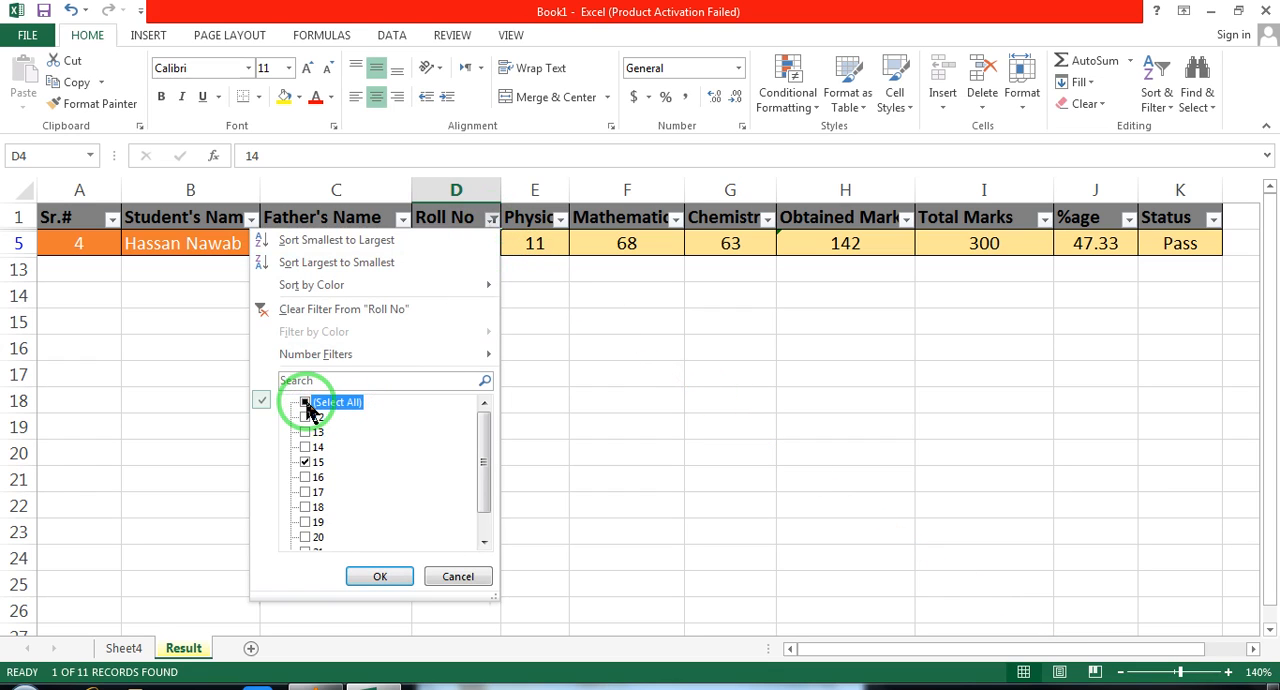
pyautogui.click(376, 576)
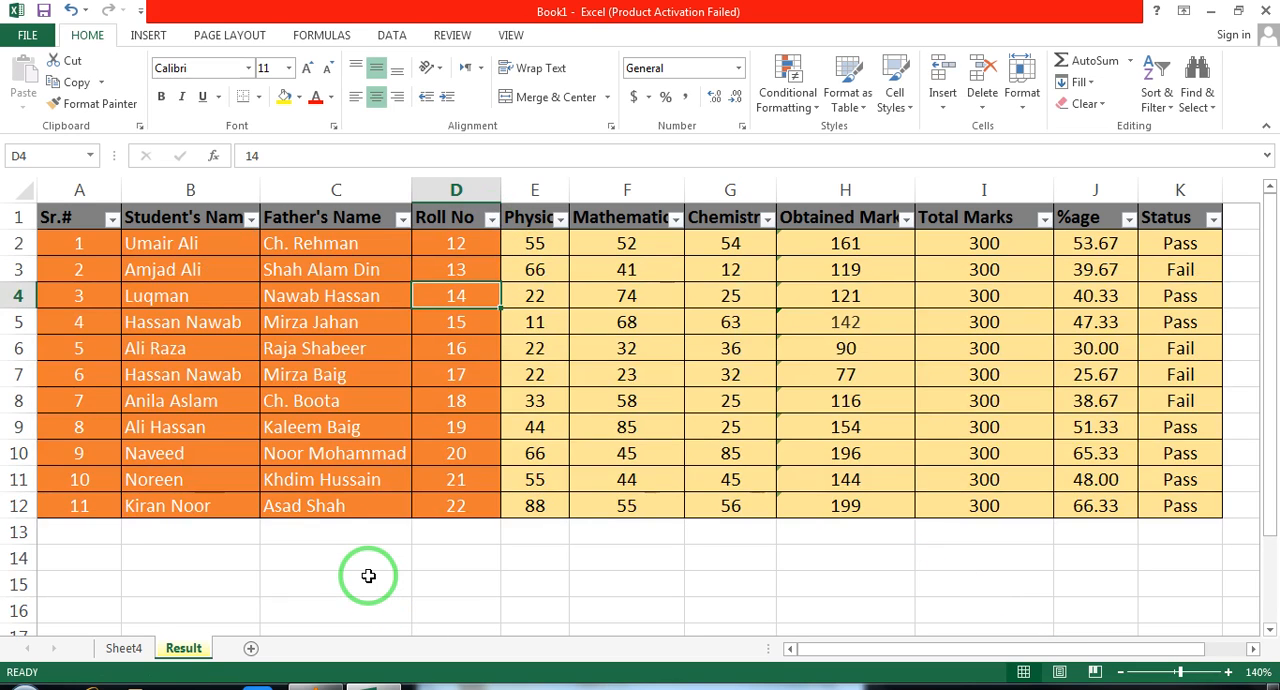
# Apply an Equals number filter of 20 to the Roll No column
pyautogui.click(493, 221)
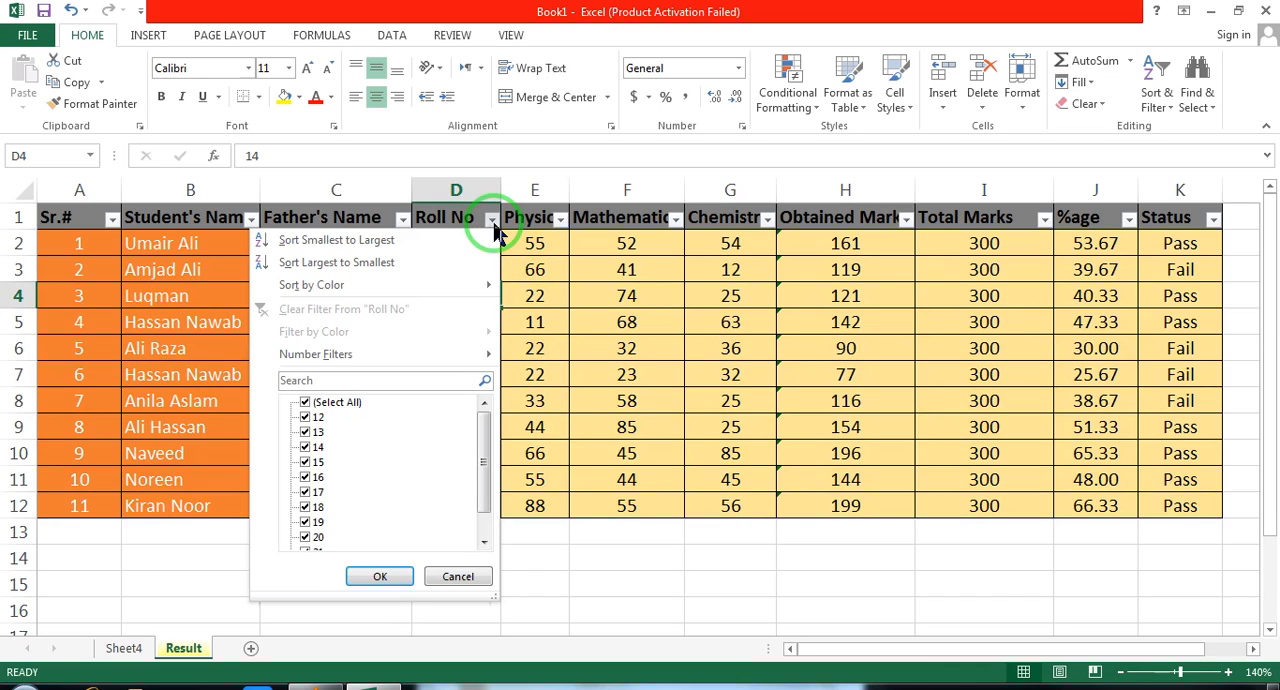
pyautogui.moveTo(435, 356)
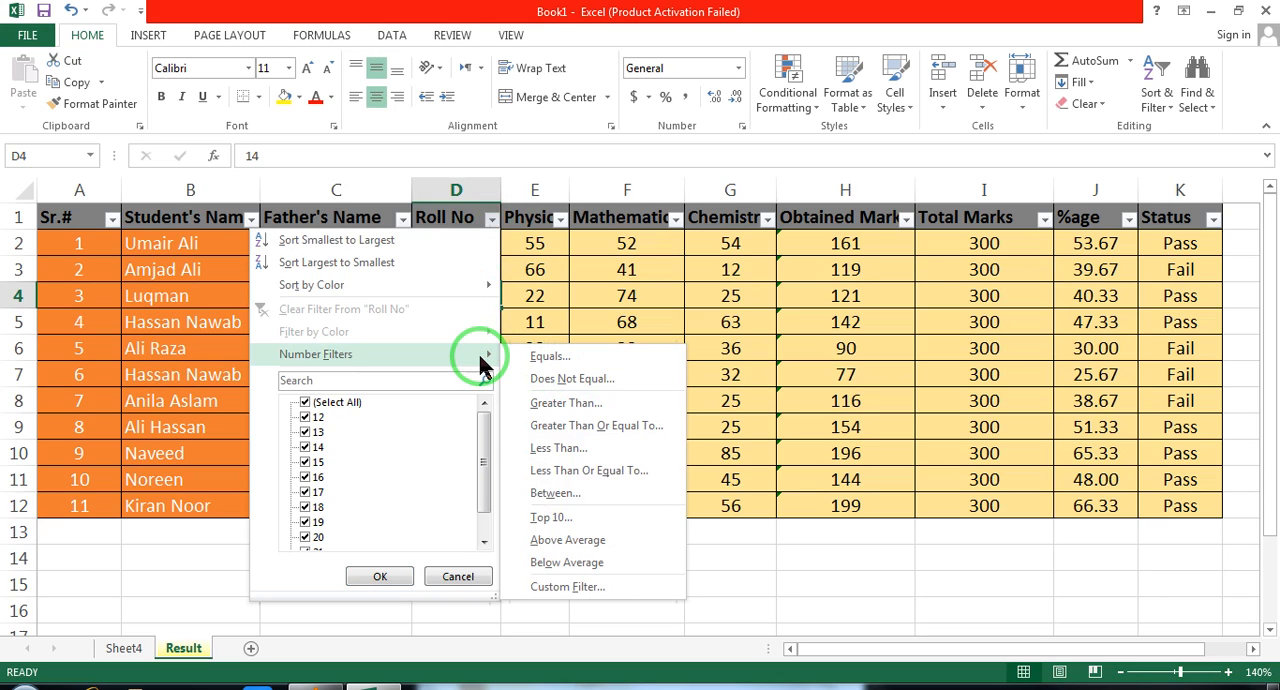
pyautogui.click(550, 362)
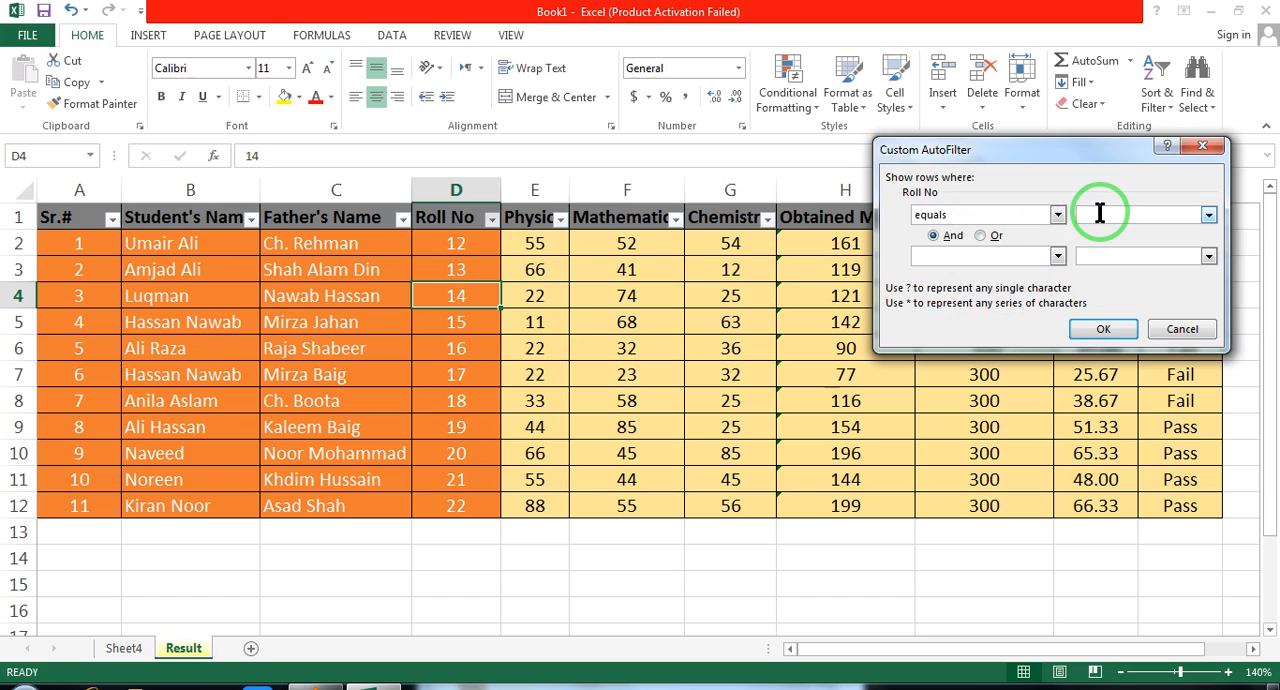
pyautogui.write('20')
pyautogui.click(1120, 335)
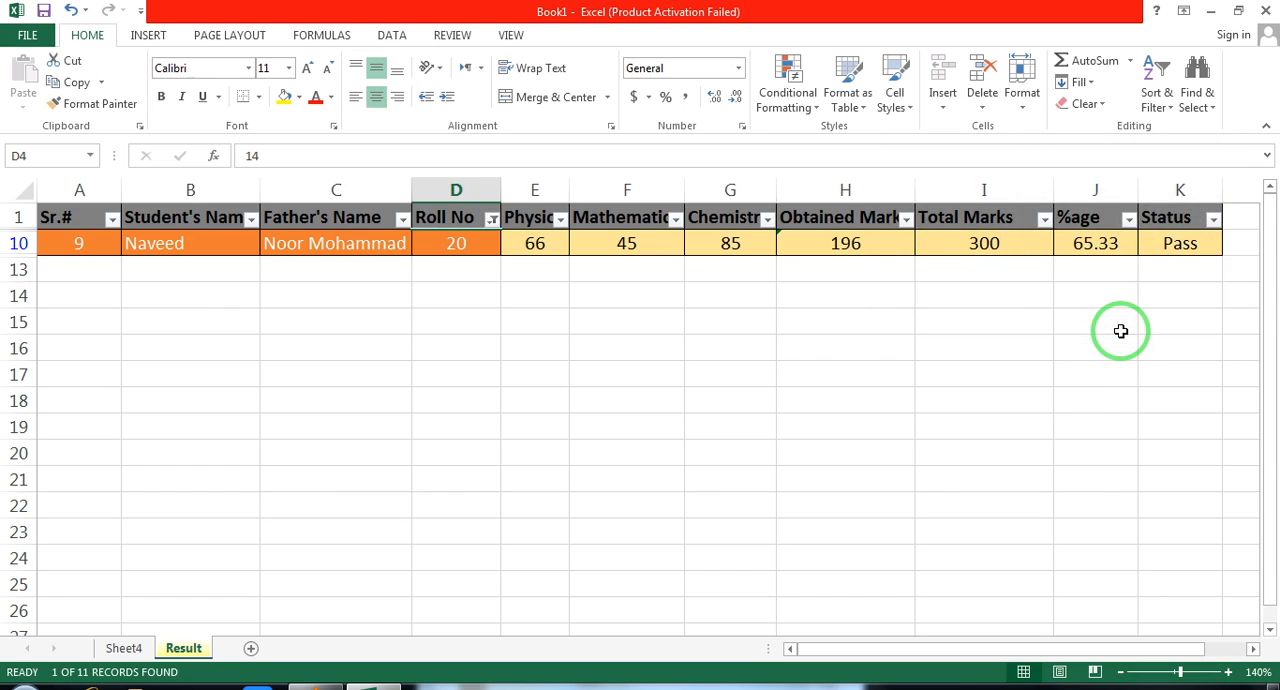
# Undo the Roll No filter and filter the %age column to values greater than 40
pyautogui.hotkey('ctrl', 'z')
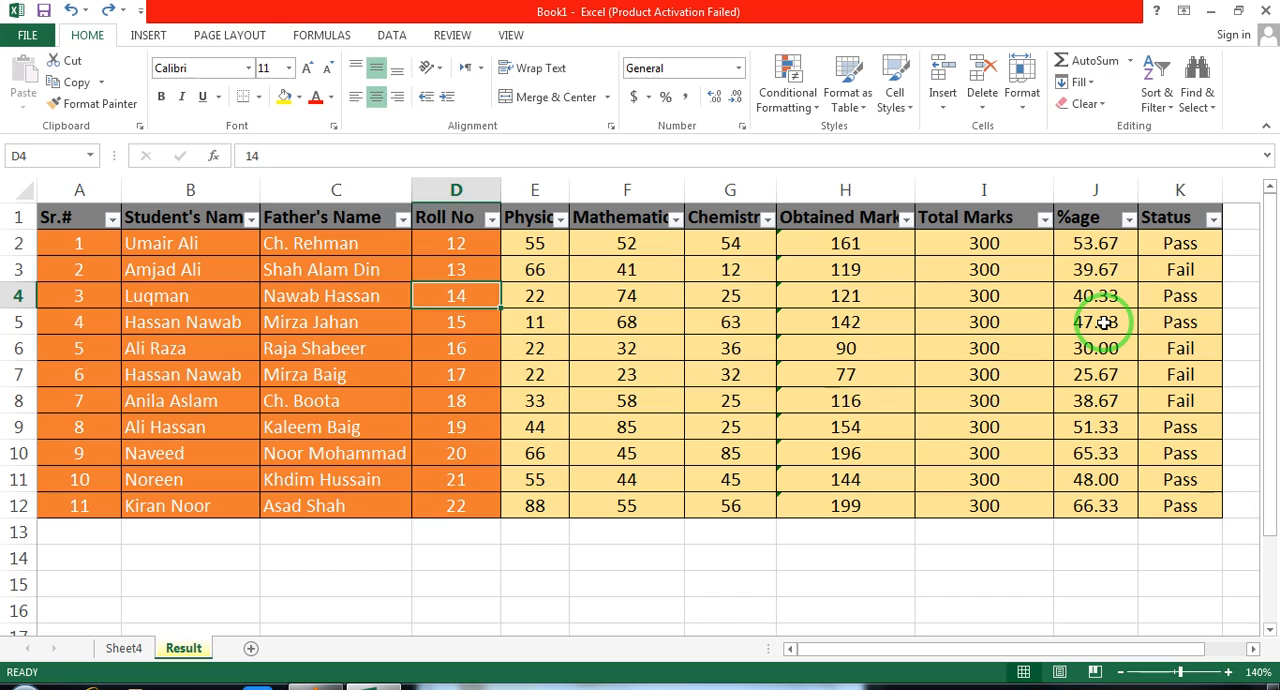
pyautogui.click(1129, 218)
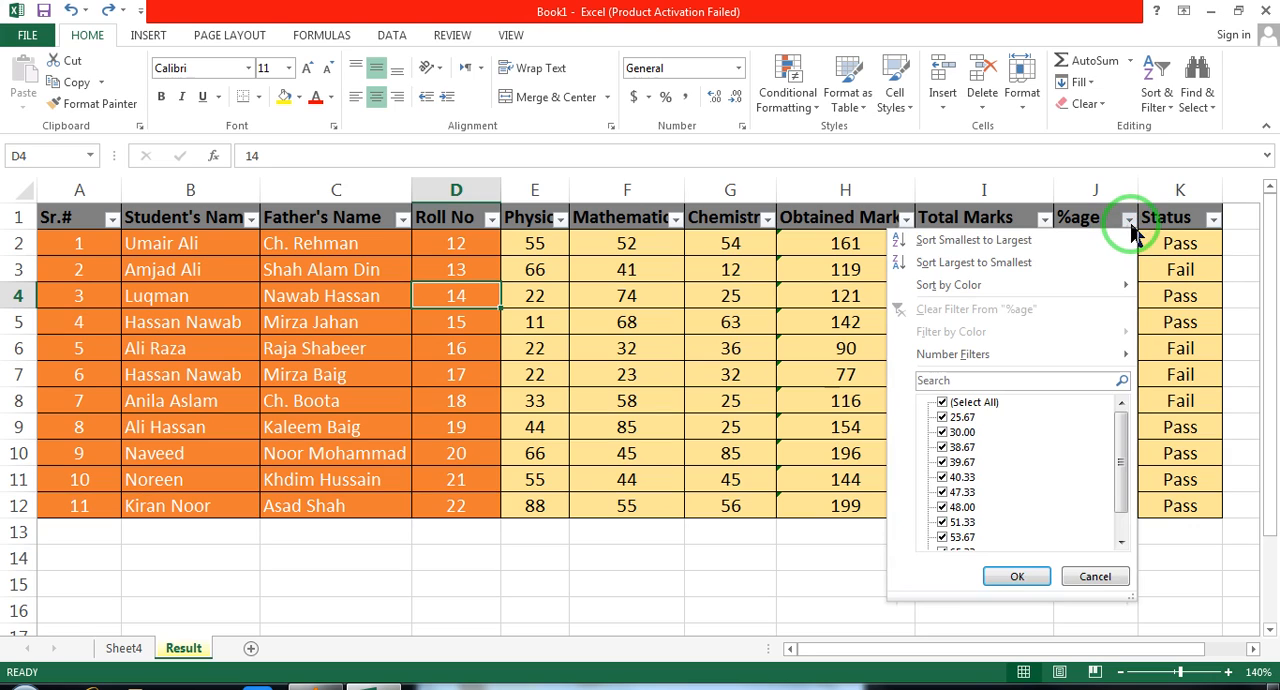
pyautogui.moveTo(1023, 368)
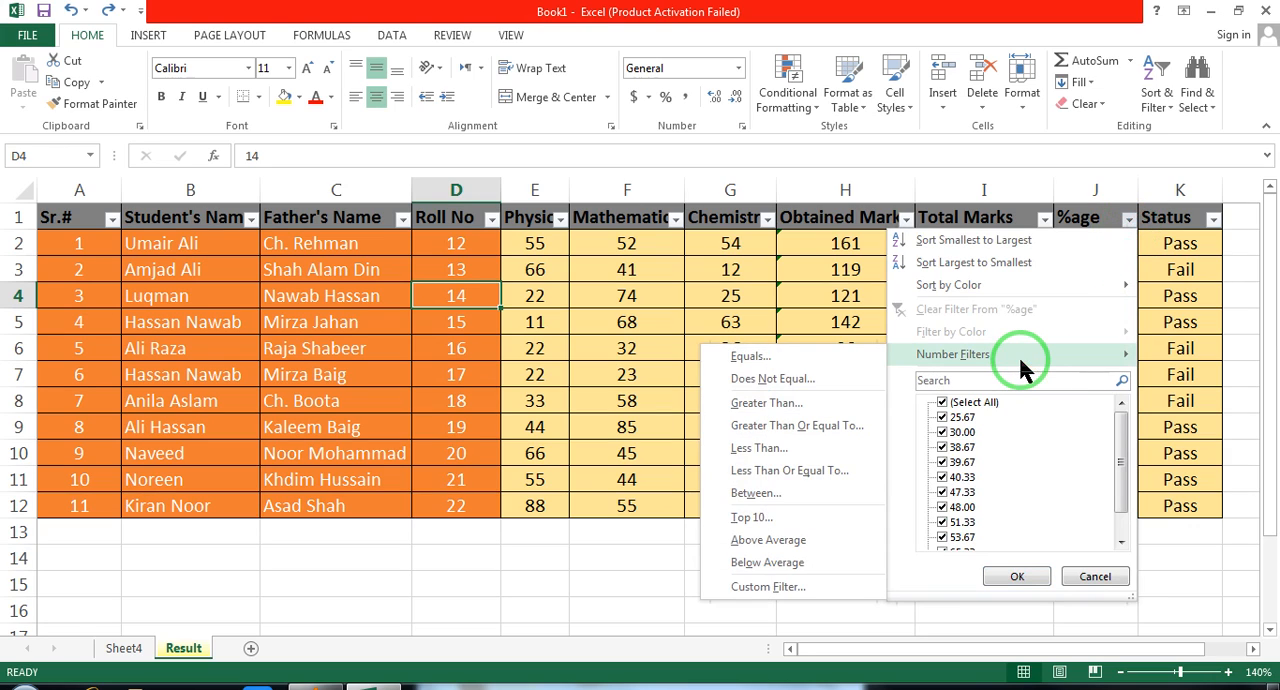
pyautogui.click(791, 408)
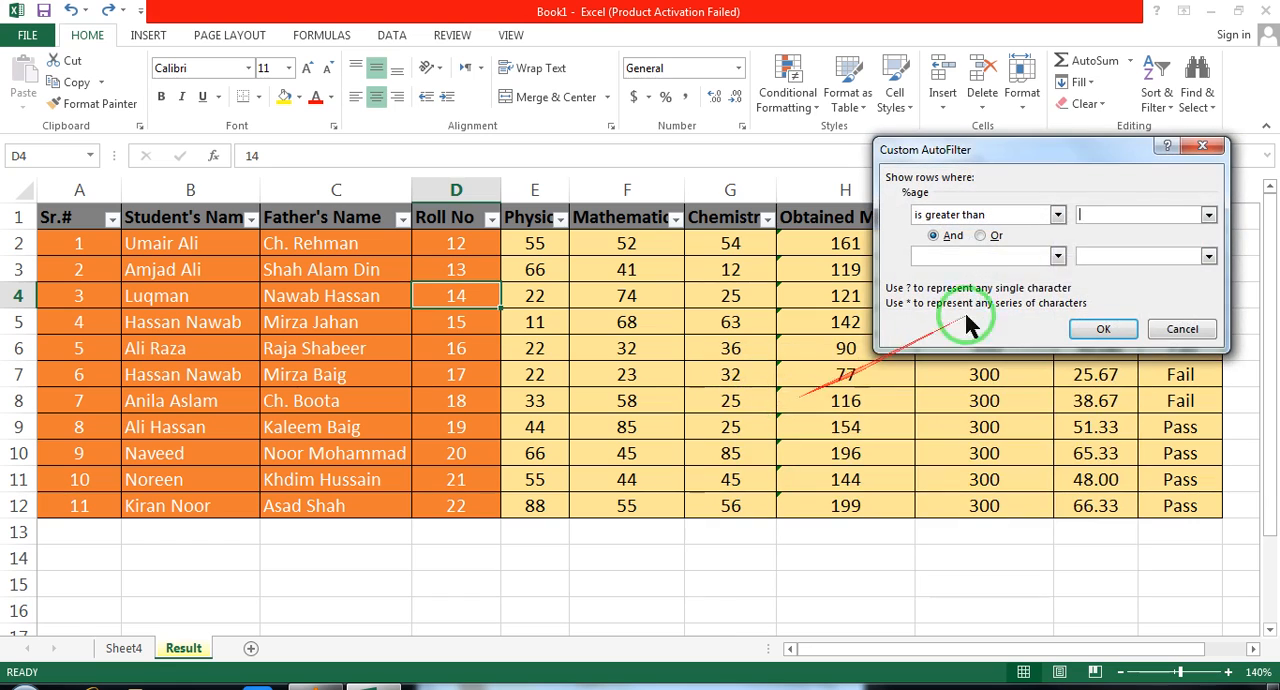
pyautogui.write('40')
pyautogui.click(1097, 215)
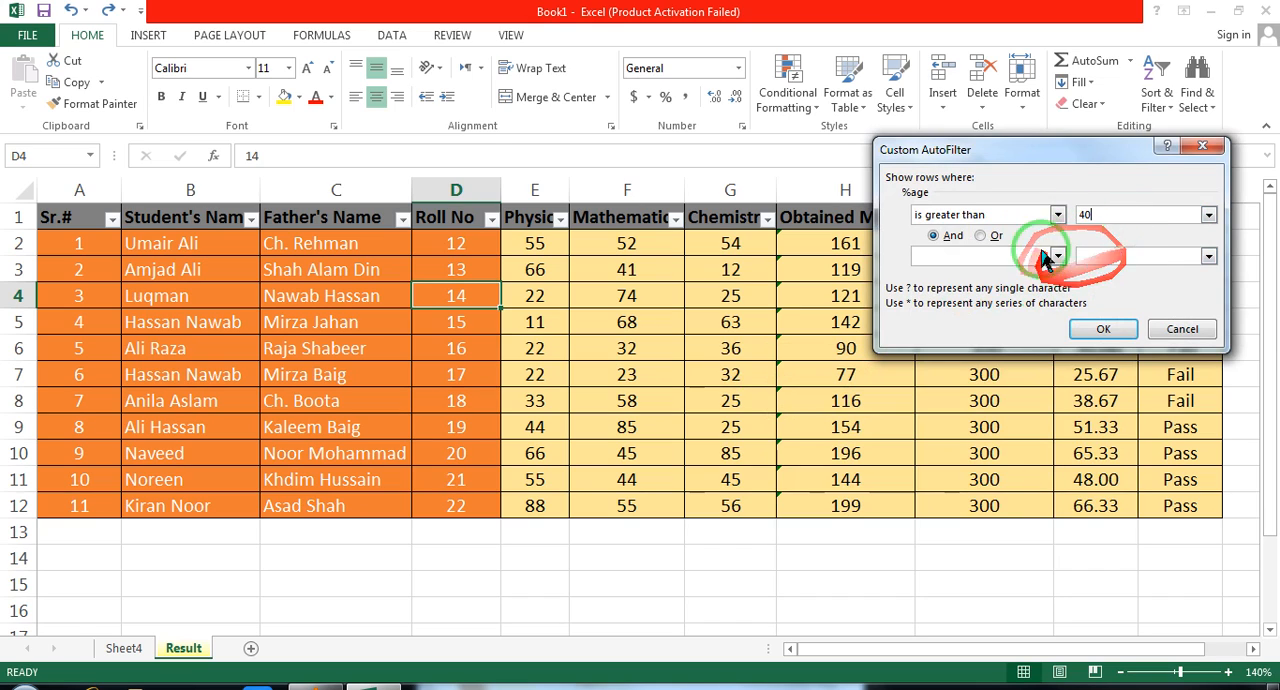
pyautogui.click(1103, 329)
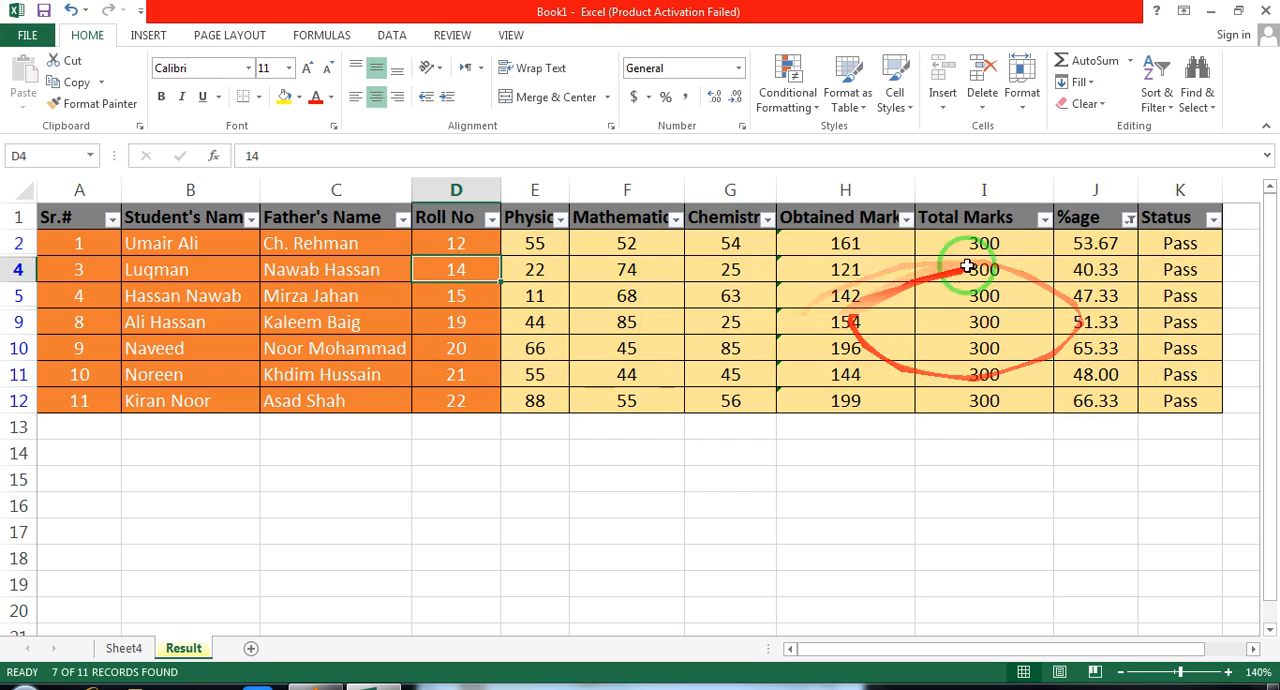
# Undo the Greater Than filter and apply a Greater Than Or Equal To number filter of 40 to the %age column
pyautogui.click(1112, 222)
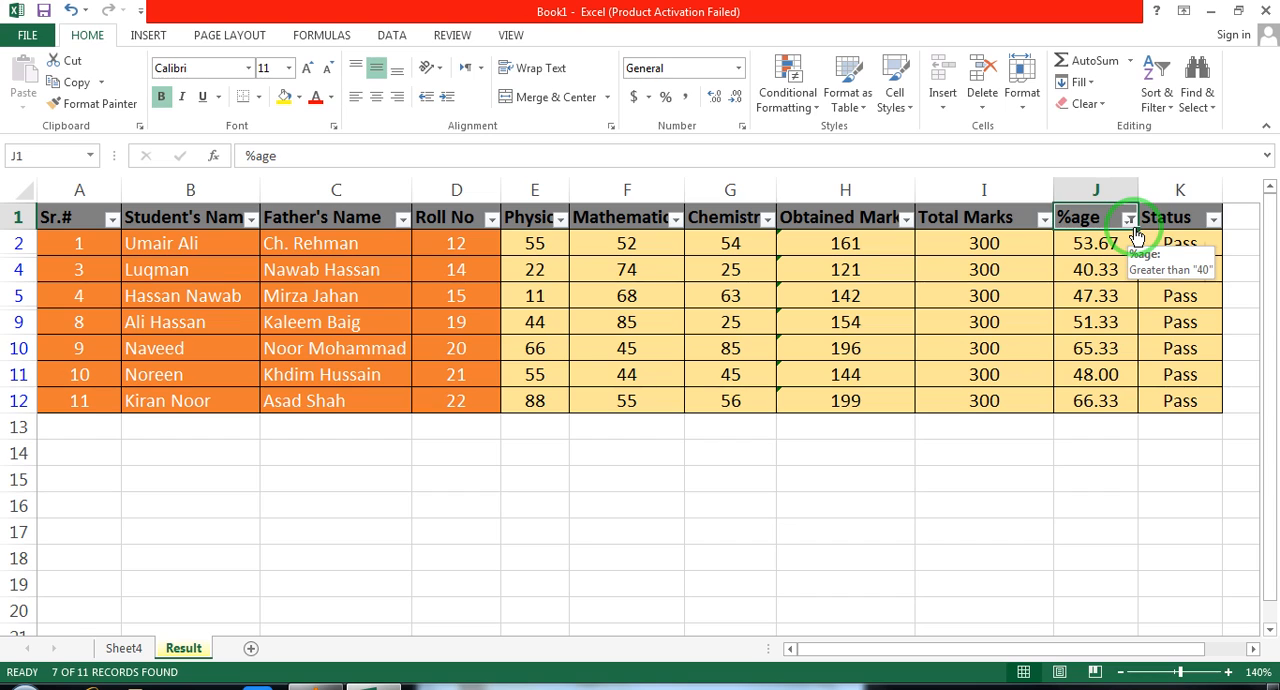
pyautogui.hotkey('ctrl', 'z')
pyautogui.click(1129, 221)
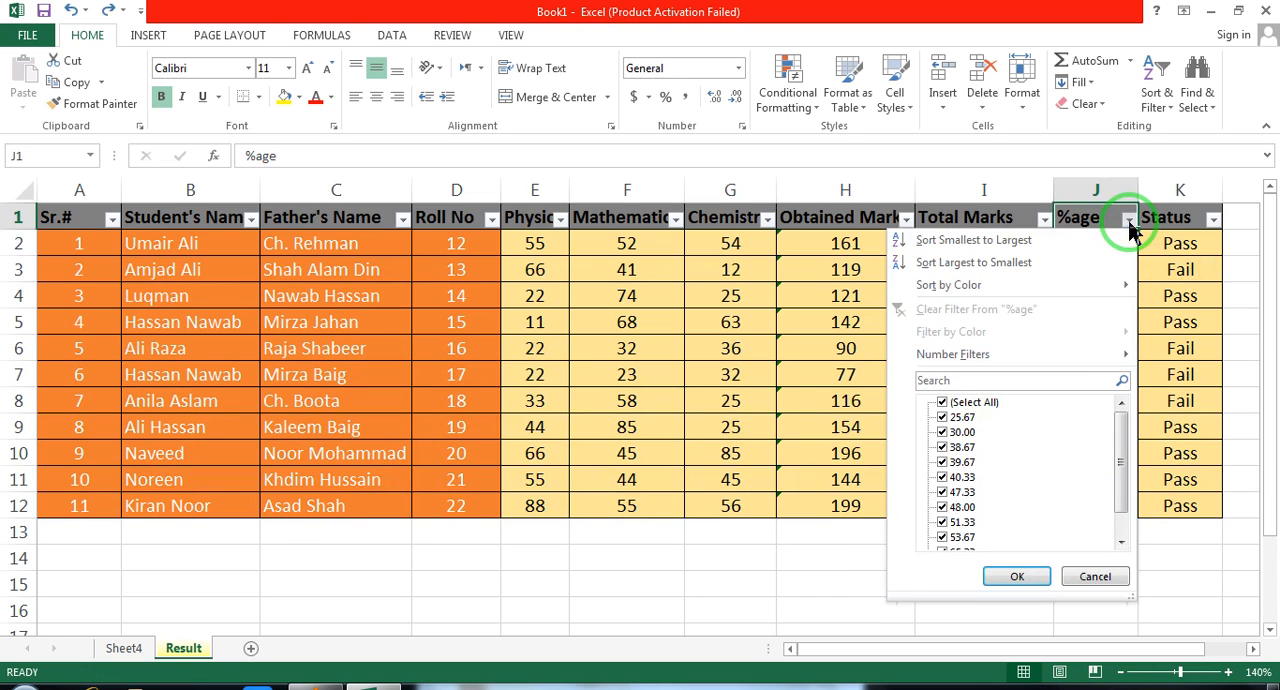
pyautogui.moveTo(1063, 354)
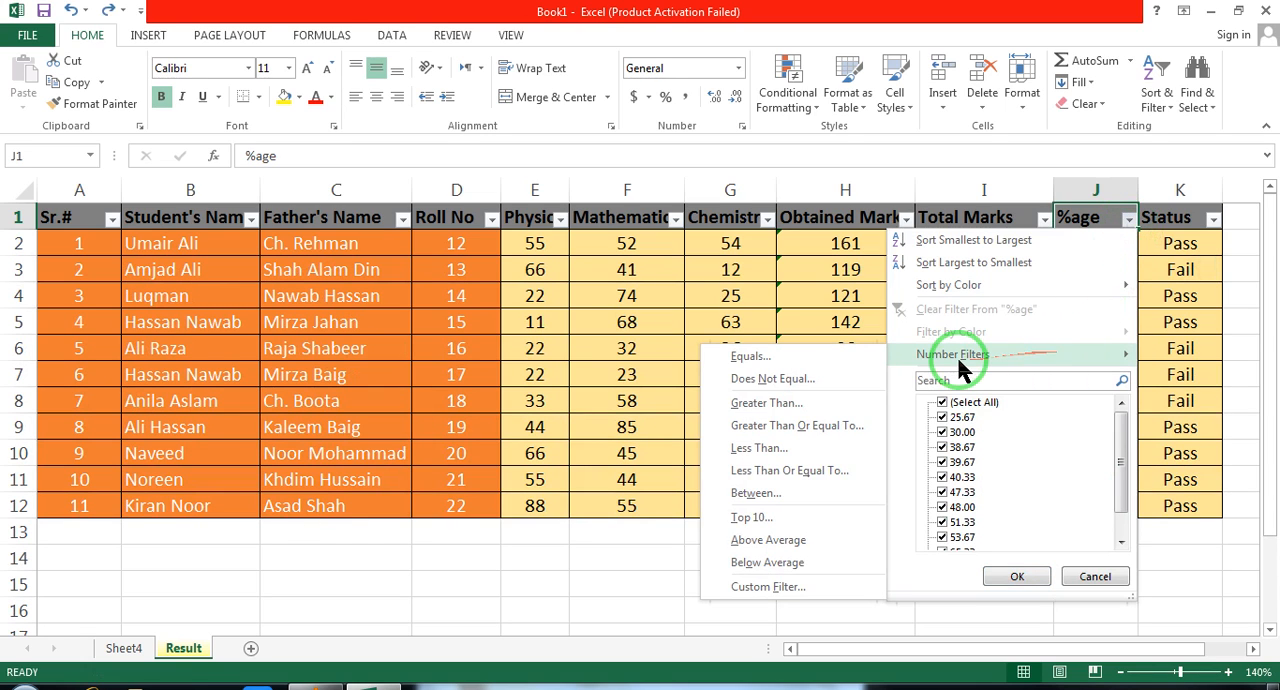
pyautogui.click(795, 428)
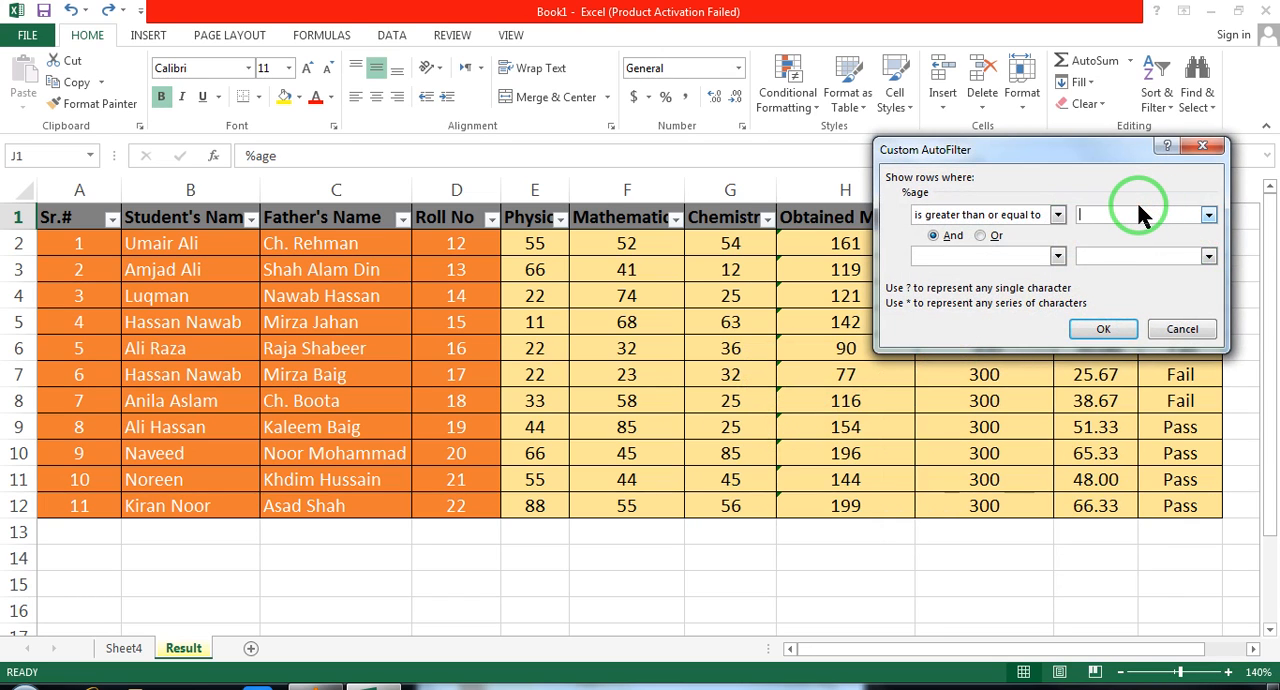
pyautogui.write('40')
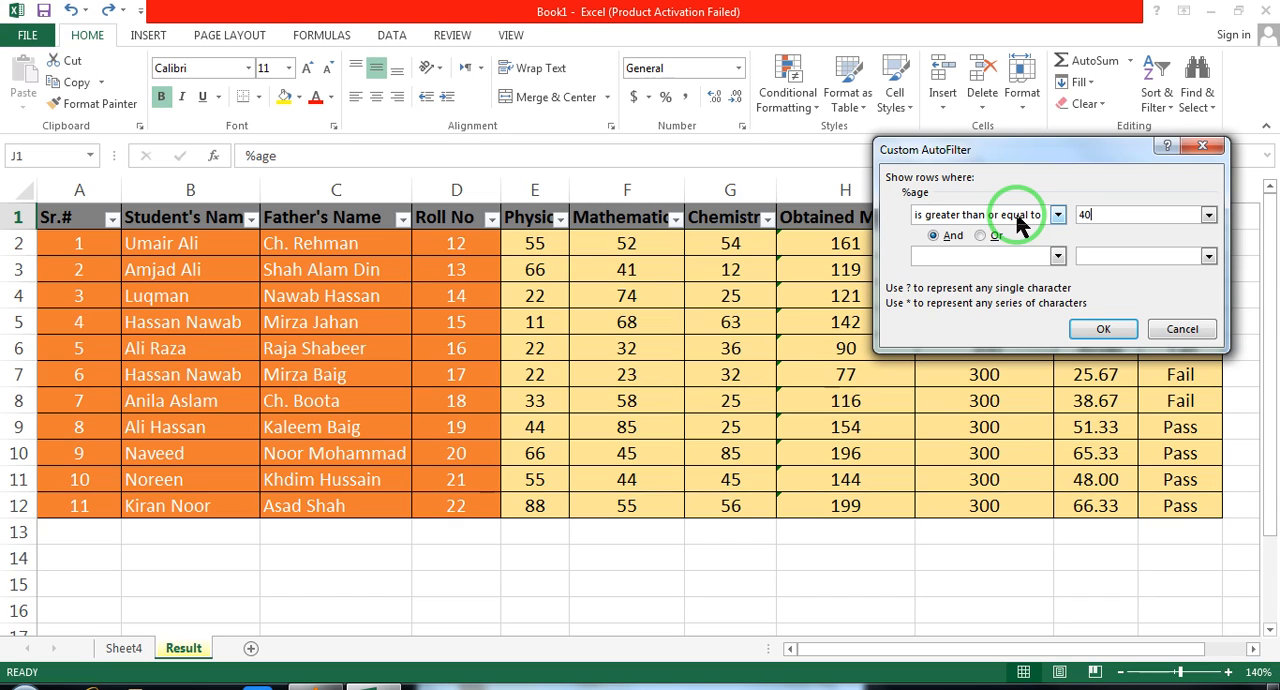
pyautogui.click(1103, 329)
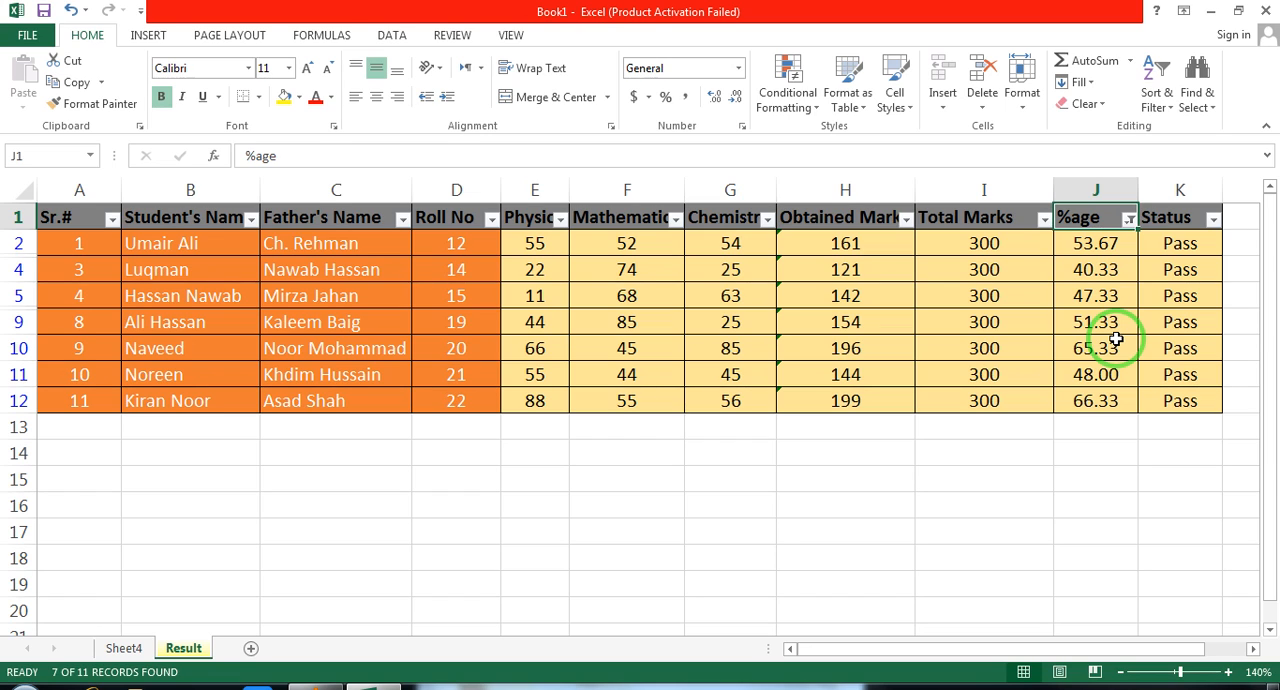
# Undo the last %age filter and apply a Less Than number filter of 40 to the same column
pyautogui.hotkey('ctrl', 'z')
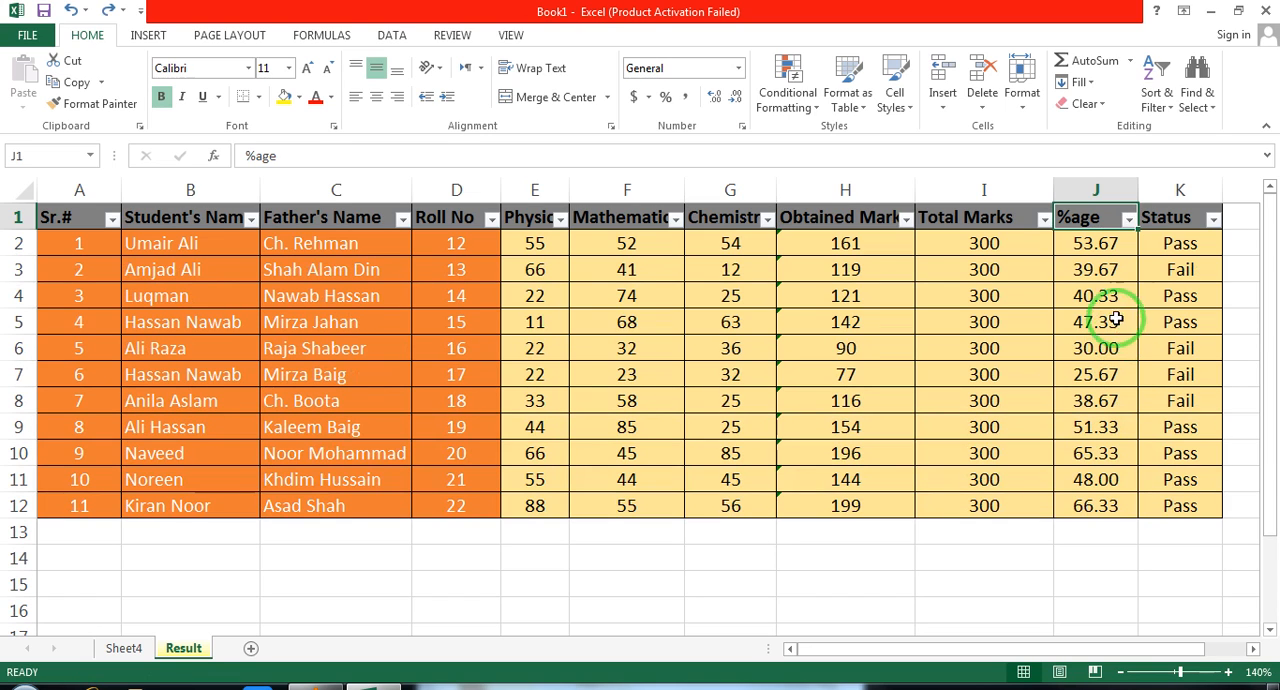
pyautogui.click(1130, 221)
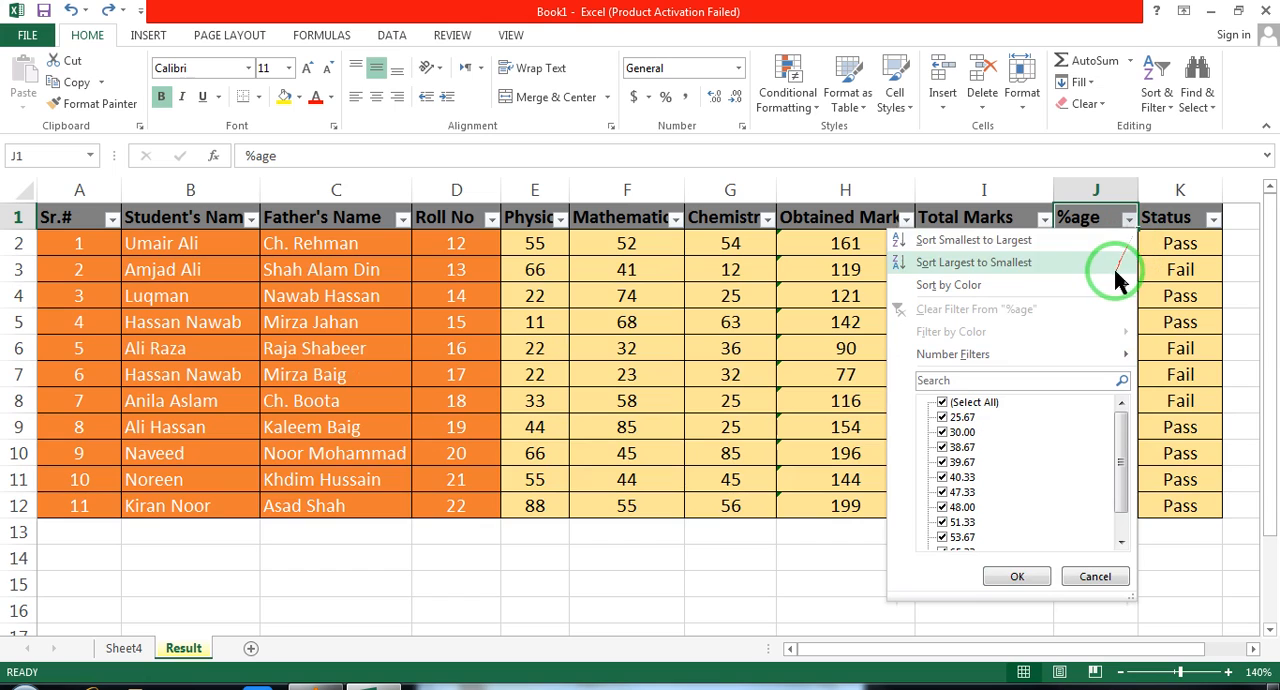
pyautogui.moveTo(1014, 357)
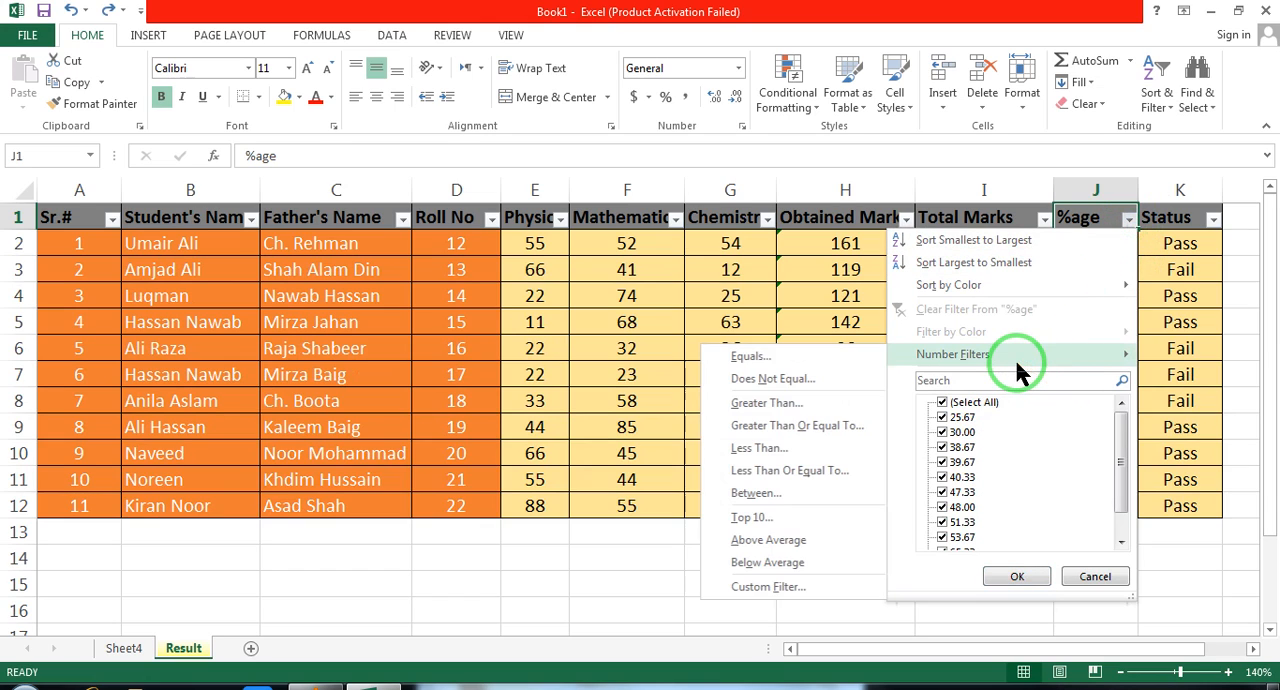
pyautogui.click(787, 450)
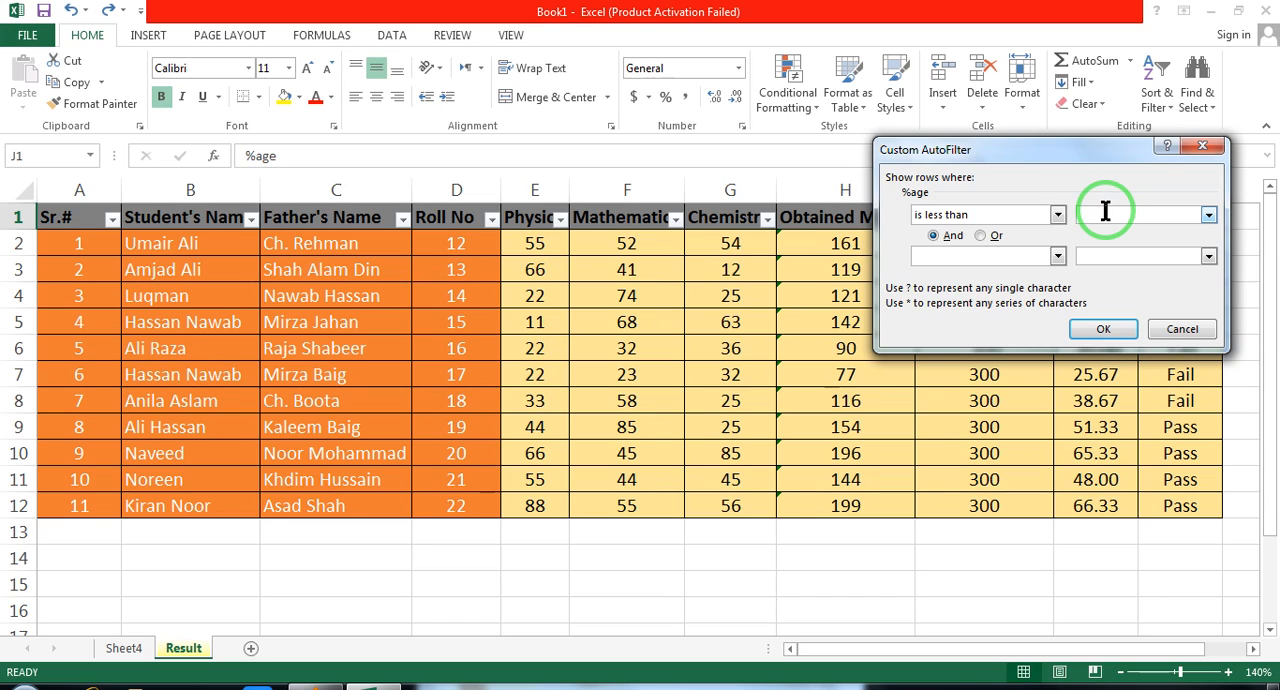
pyautogui.write('40')
pyautogui.click(1106, 324)
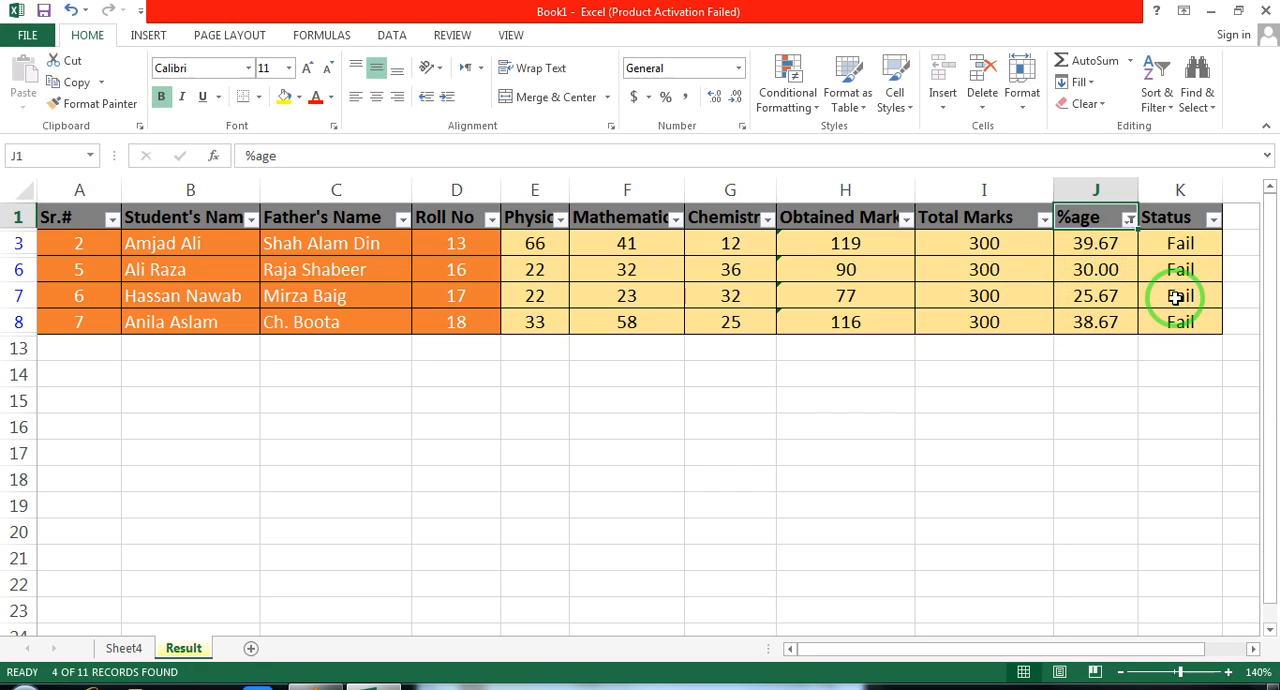
# Undo the Less Than filter and apply a Between number filter of 40 to 45 to the %age column
pyautogui.hotkey('ctrl', 'z')
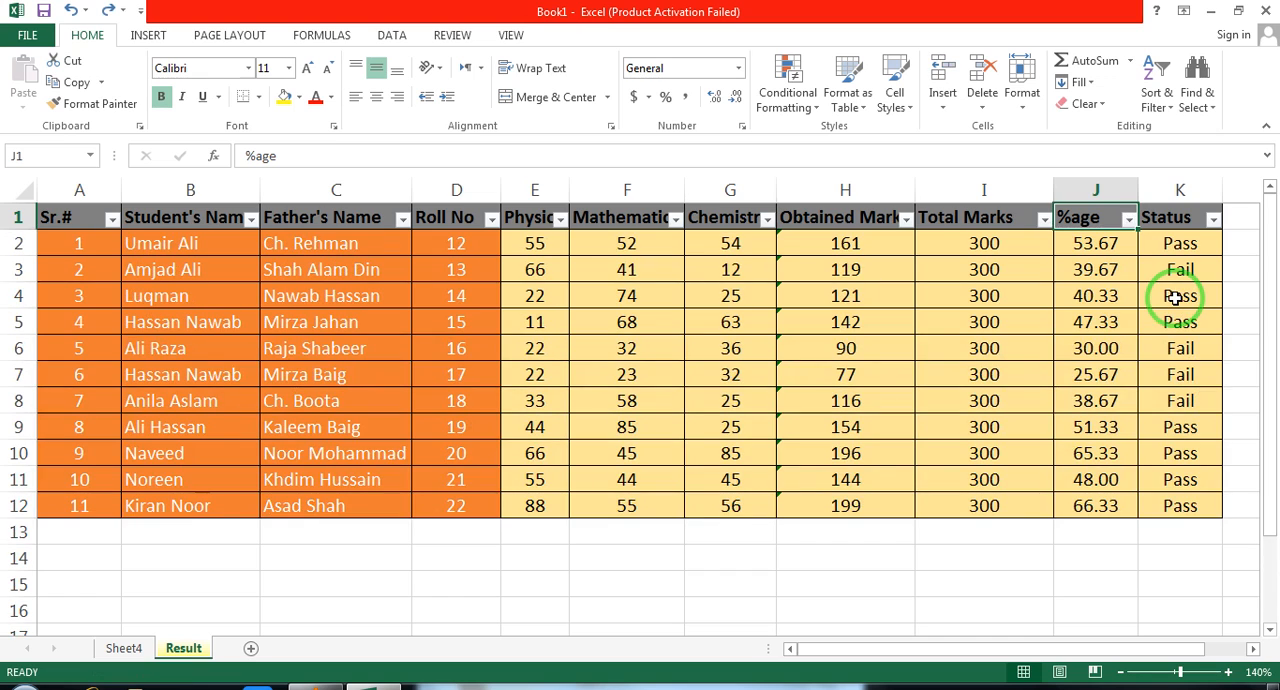
pyautogui.click(1128, 219)
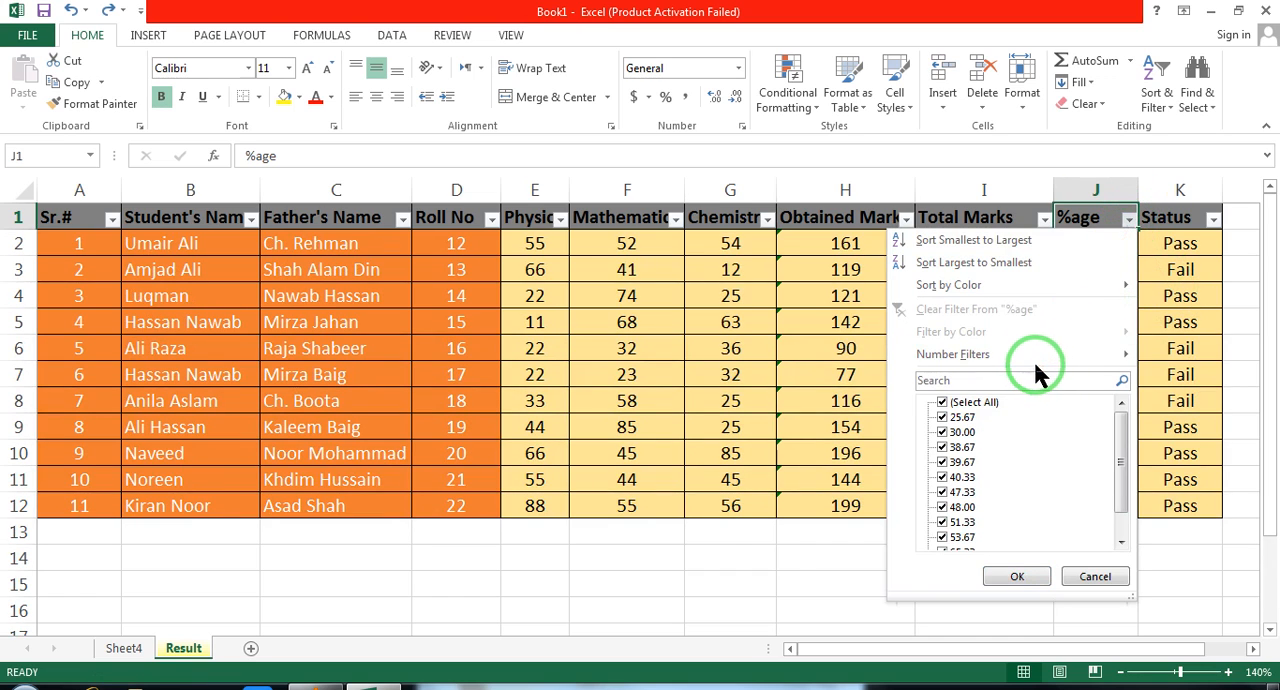
pyautogui.moveTo(1022, 353)
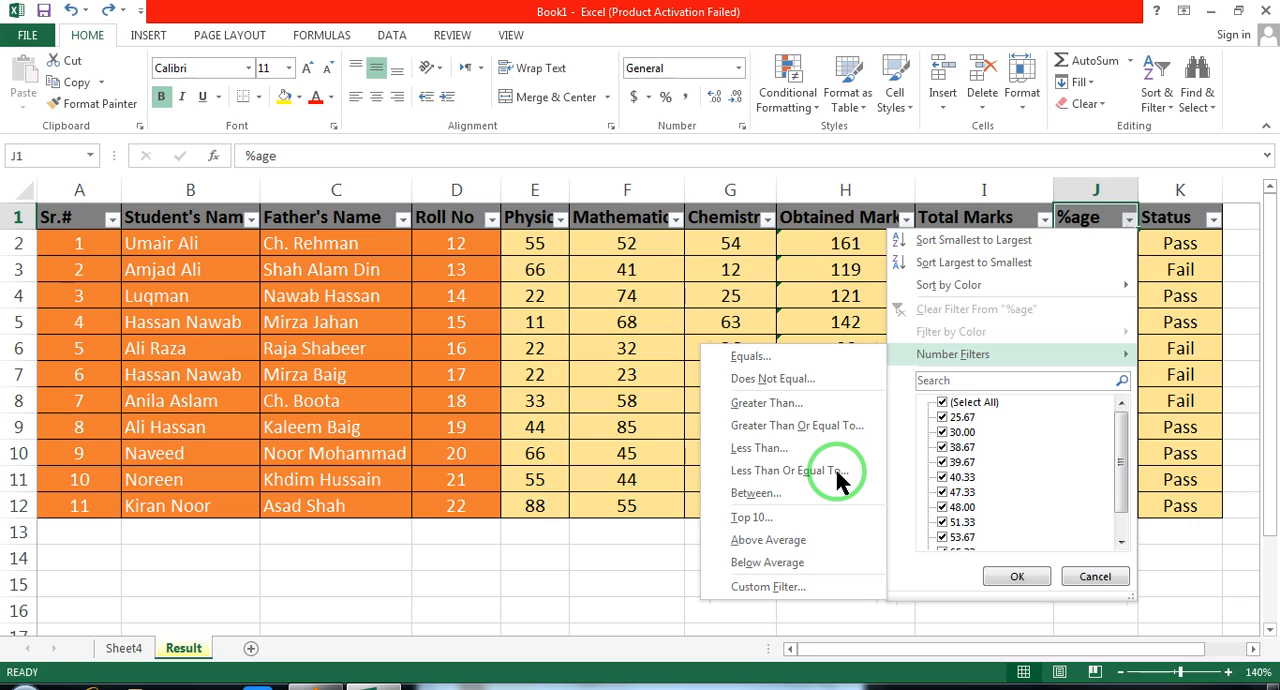
pyautogui.click(783, 493)
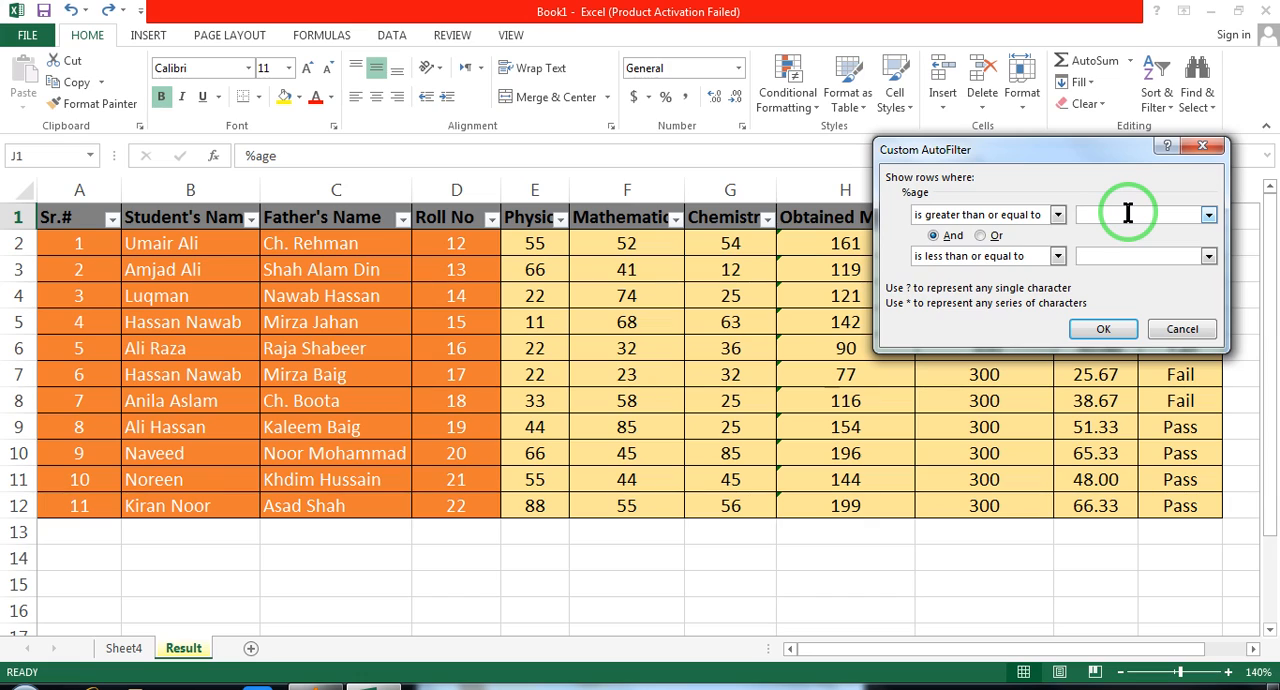
pyautogui.write('40')
pyautogui.click(1120, 256)
pyautogui.write('45')
pyautogui.click(1113, 220)
pyautogui.click(1096, 331)
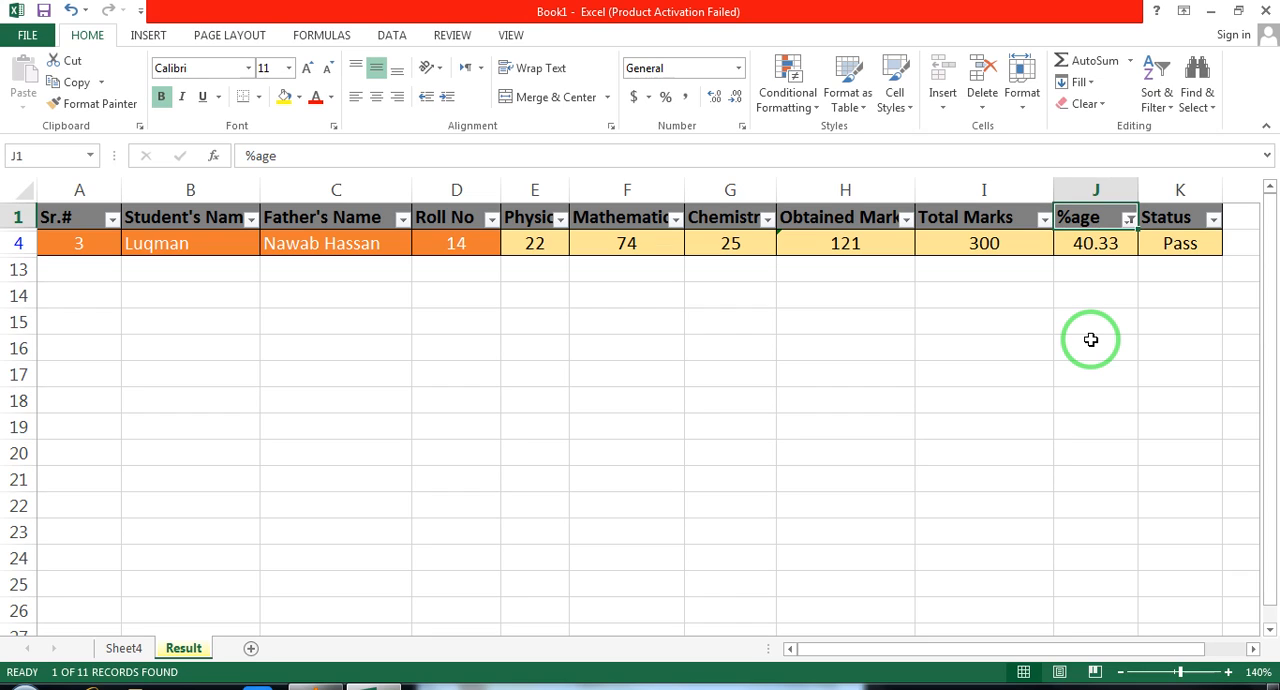
# Check the percentage cell and the %age filter options, and undo the Between filter to list every student again
pyautogui.click(1088, 248)
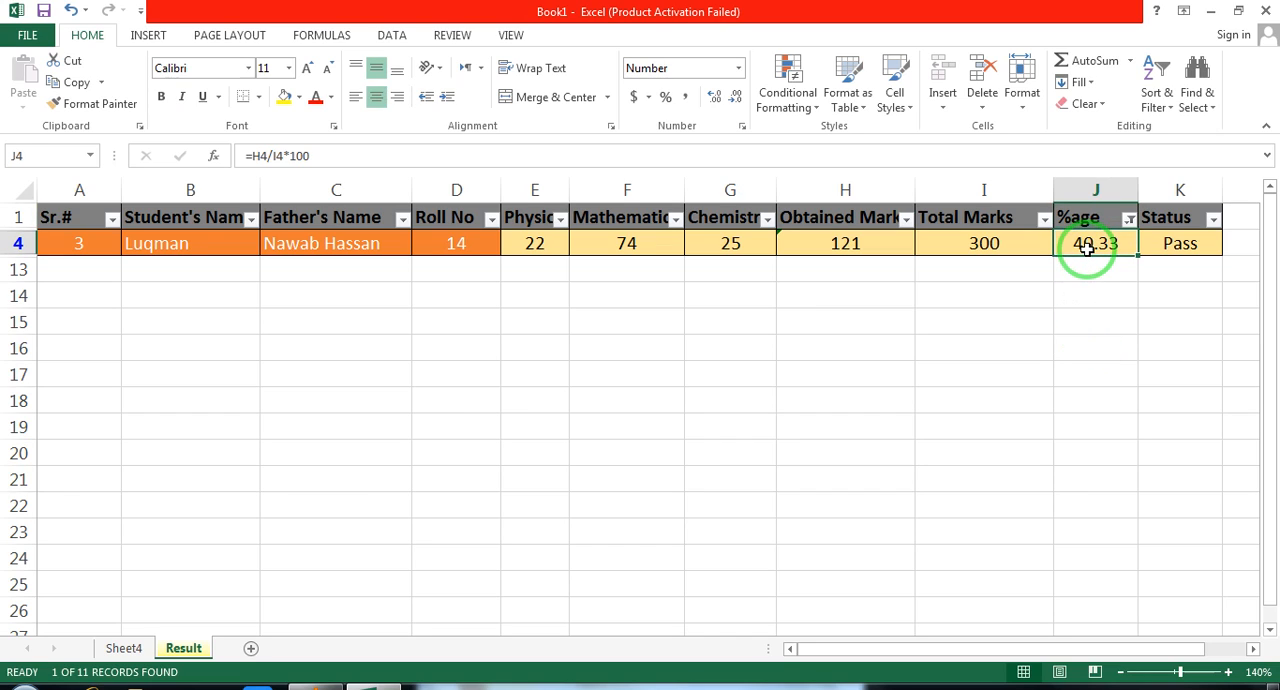
pyautogui.click(1130, 222)
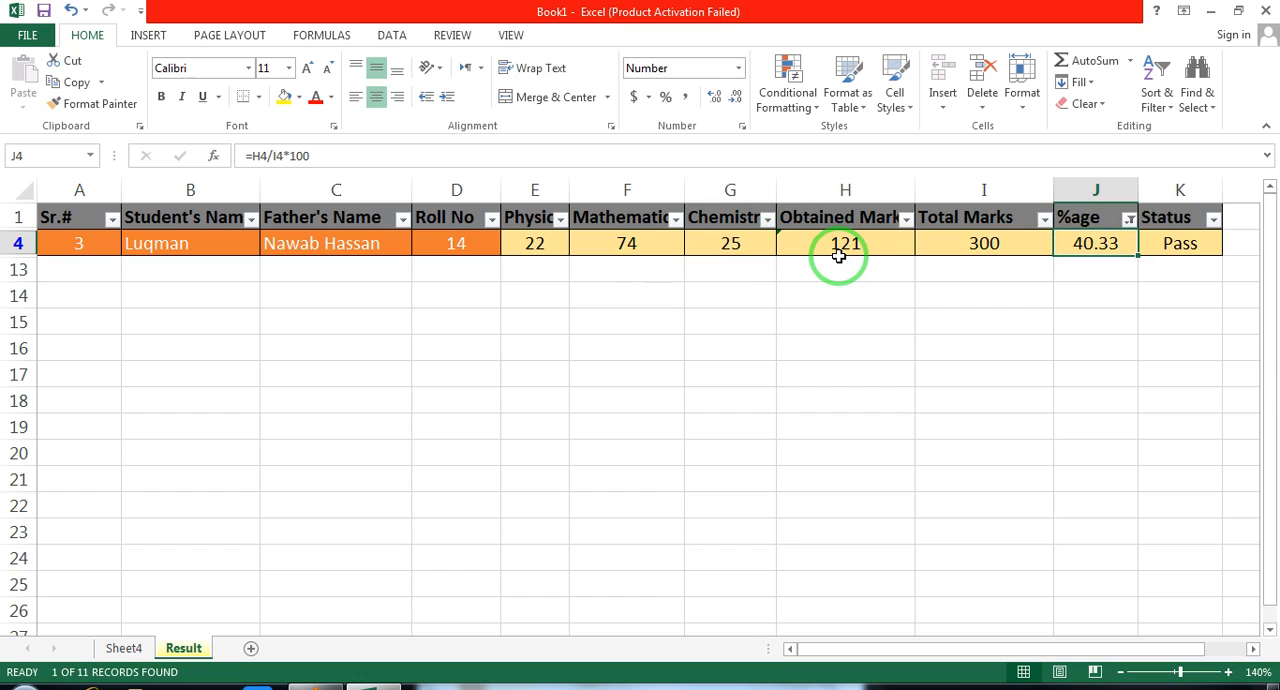
pyautogui.press('Up')
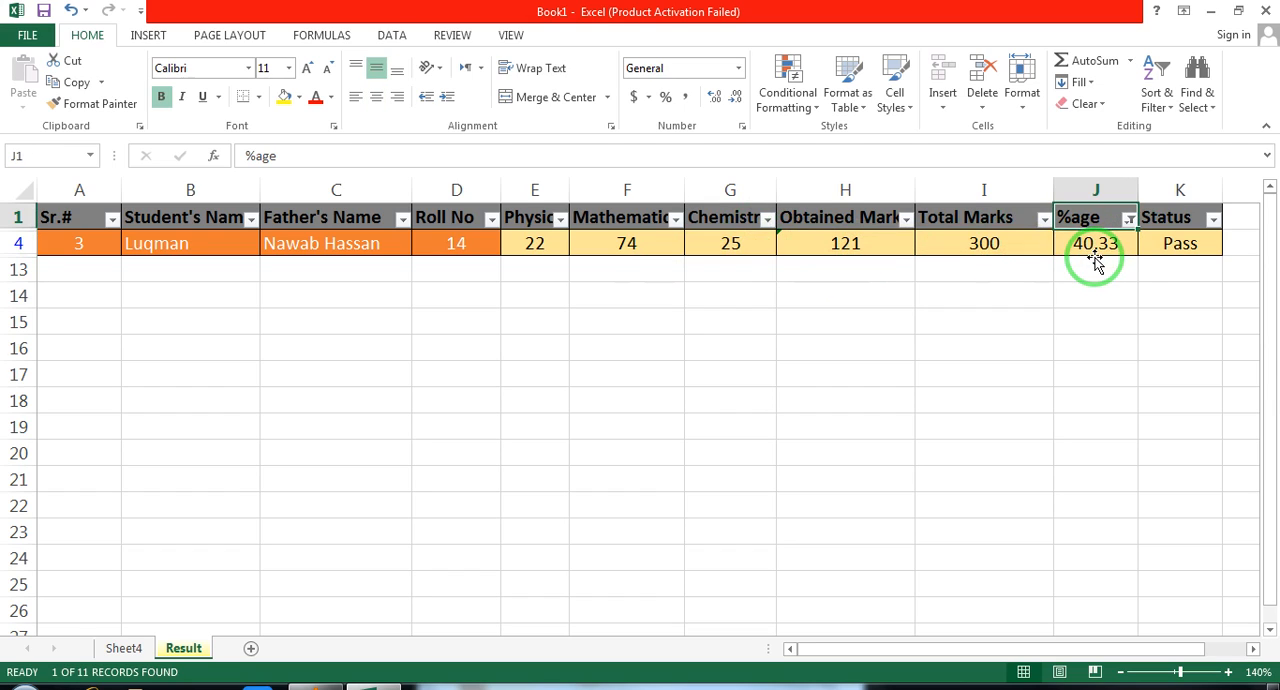
pyautogui.click(1129, 218)
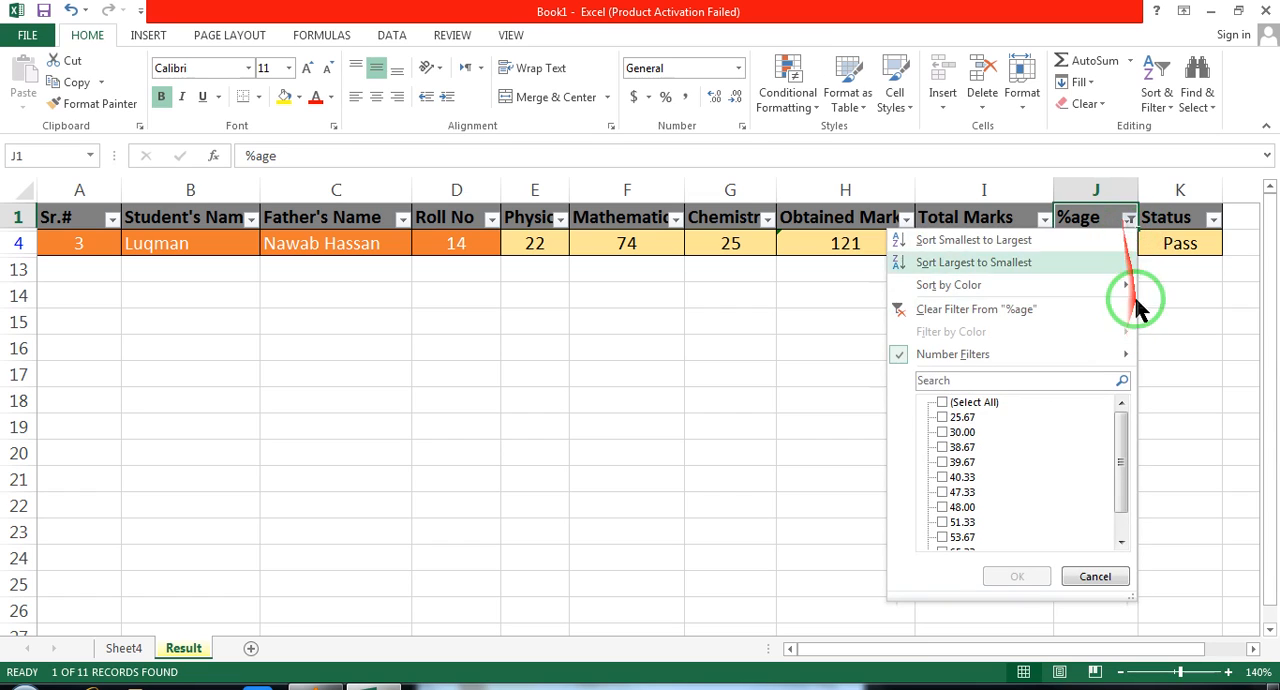
pyautogui.moveTo(1137, 287)
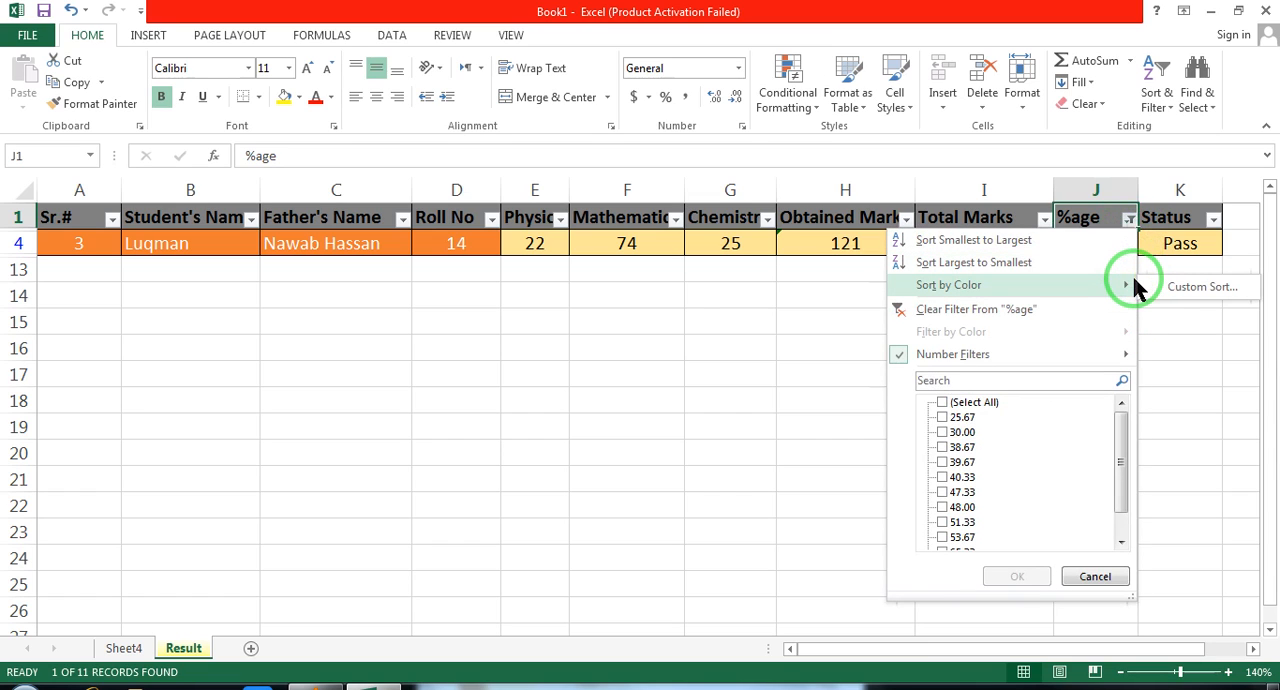
pyautogui.click(1206, 327)
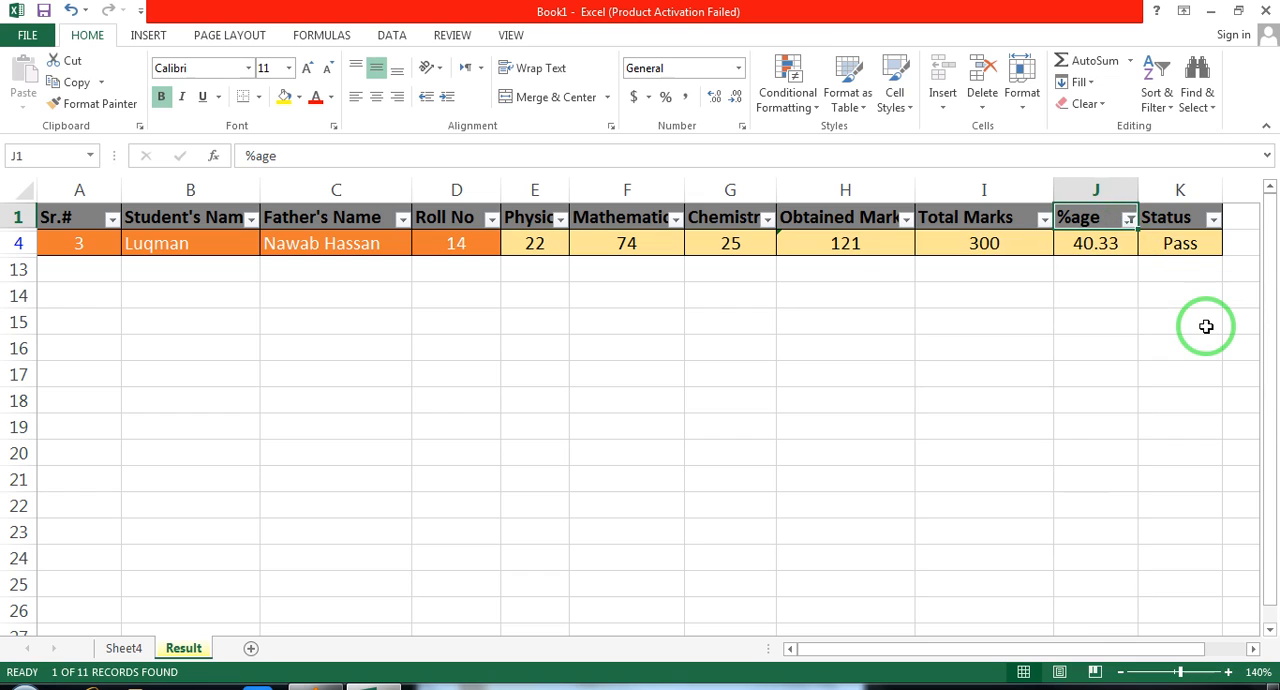
pyautogui.hotkey('ctrl', 'z')
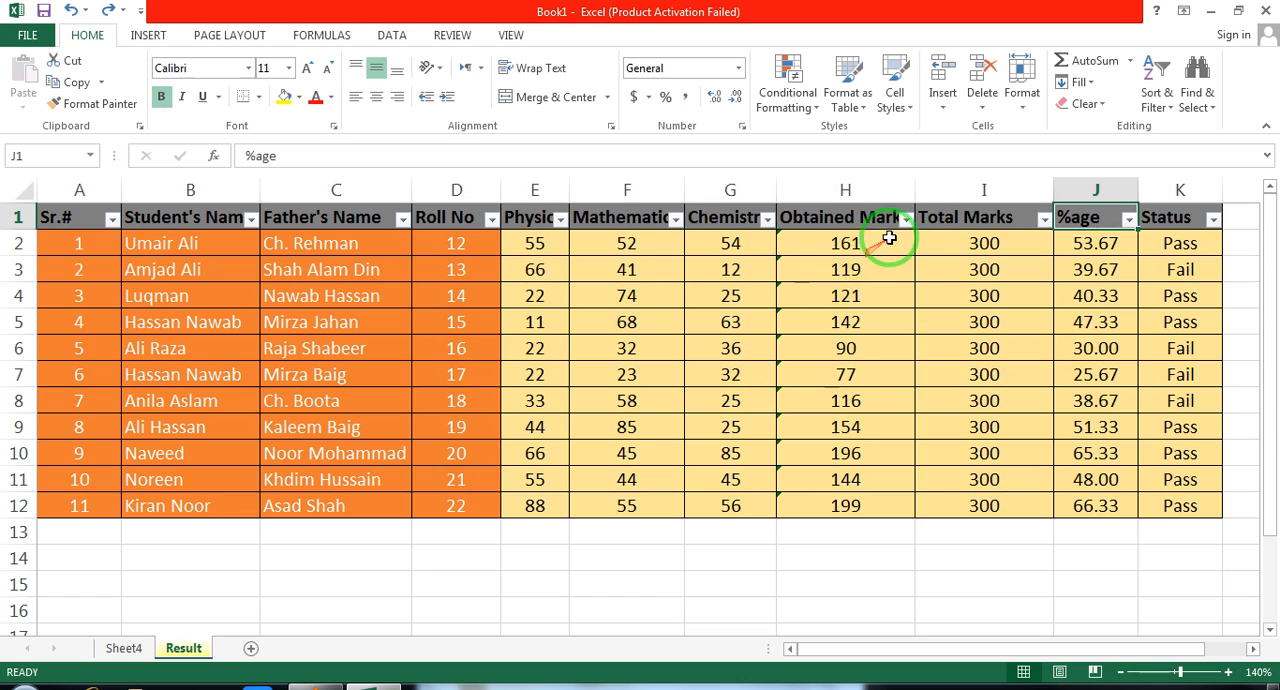
# Filter the %age column with an Equals number filter of 53.67, and undo the filter
pyautogui.click(1130, 220)
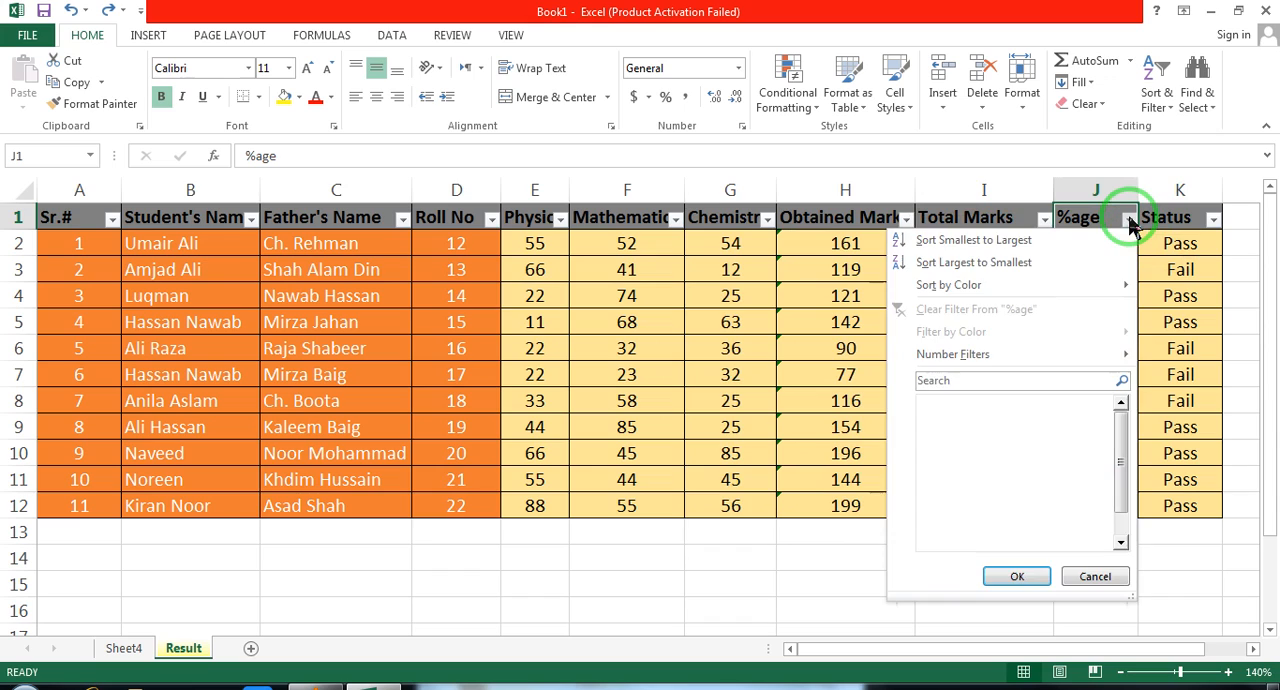
pyautogui.click(1012, 358)
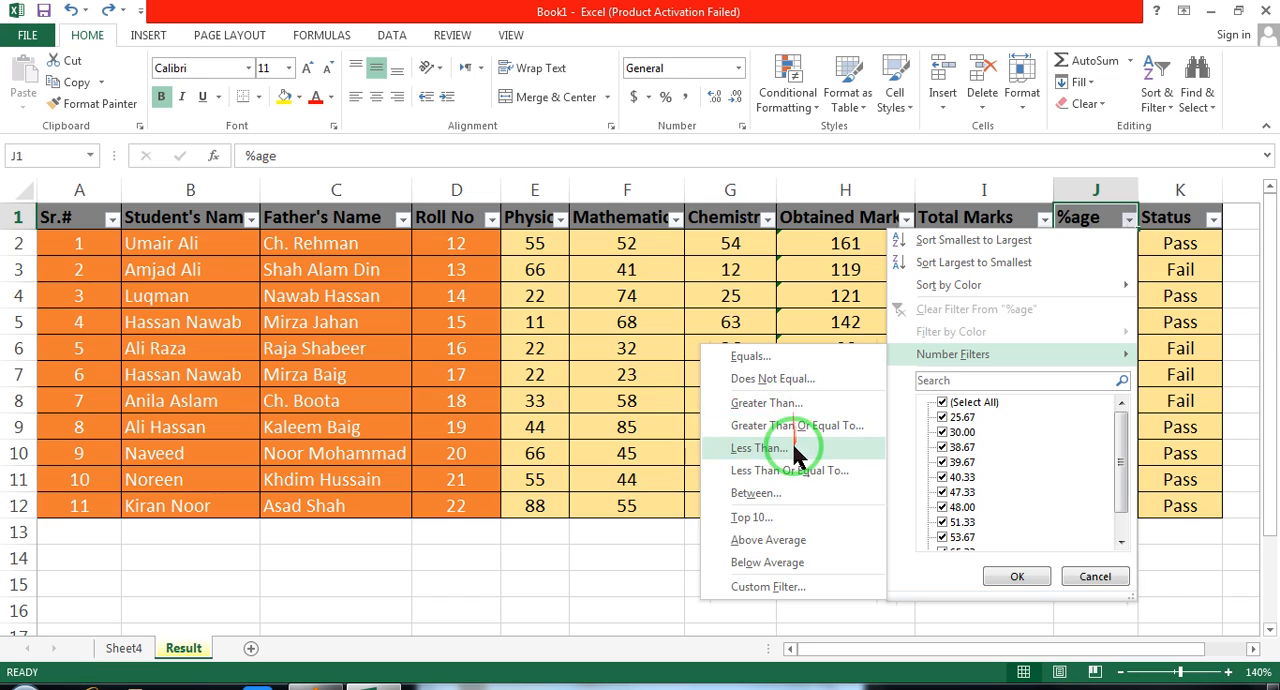
pyautogui.click(768, 354)
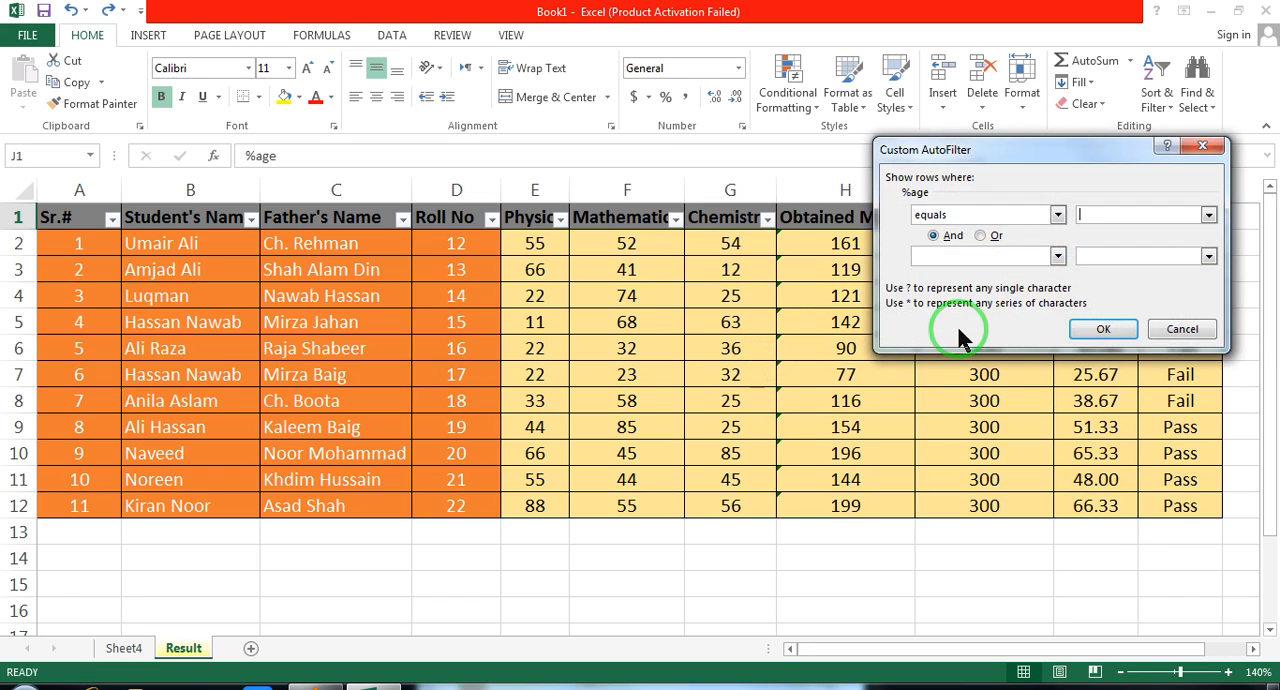
pyautogui.write('40')
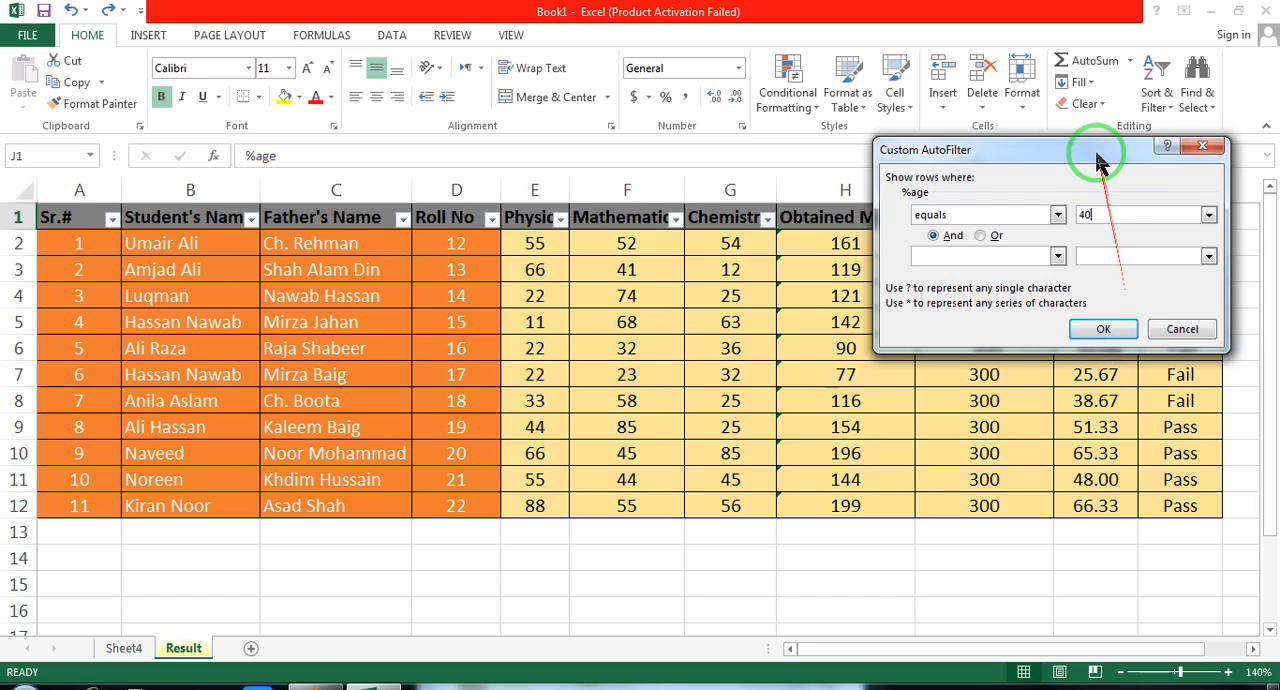
pyautogui.moveTo(1083, 151); pyautogui.dragTo(1055, 340)
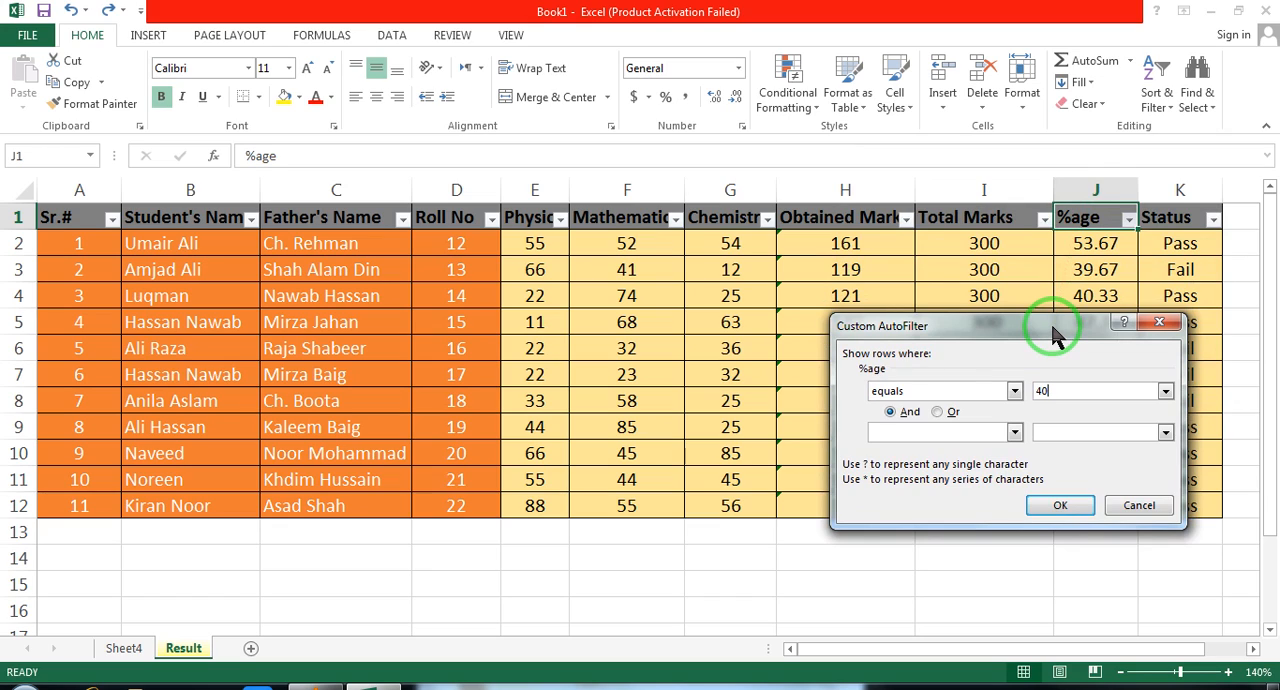
pyautogui.press('BackSpace')
pyautogui.press('BackSpace')
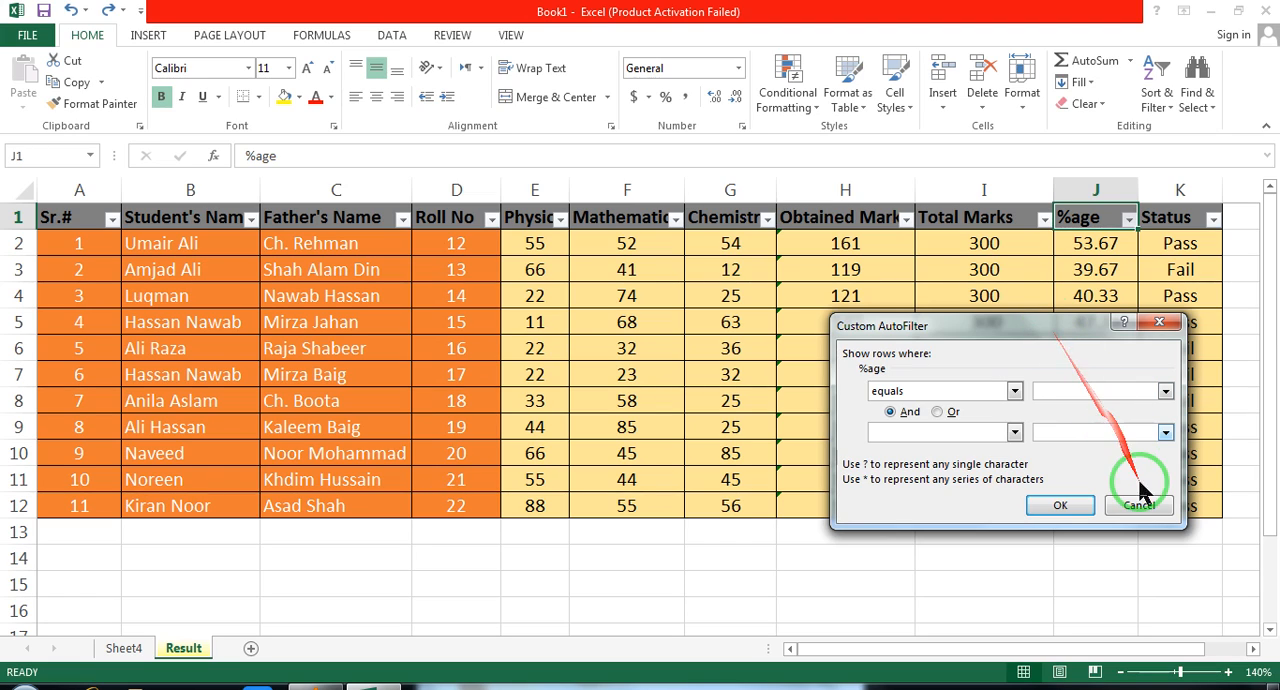
pyautogui.write('5')
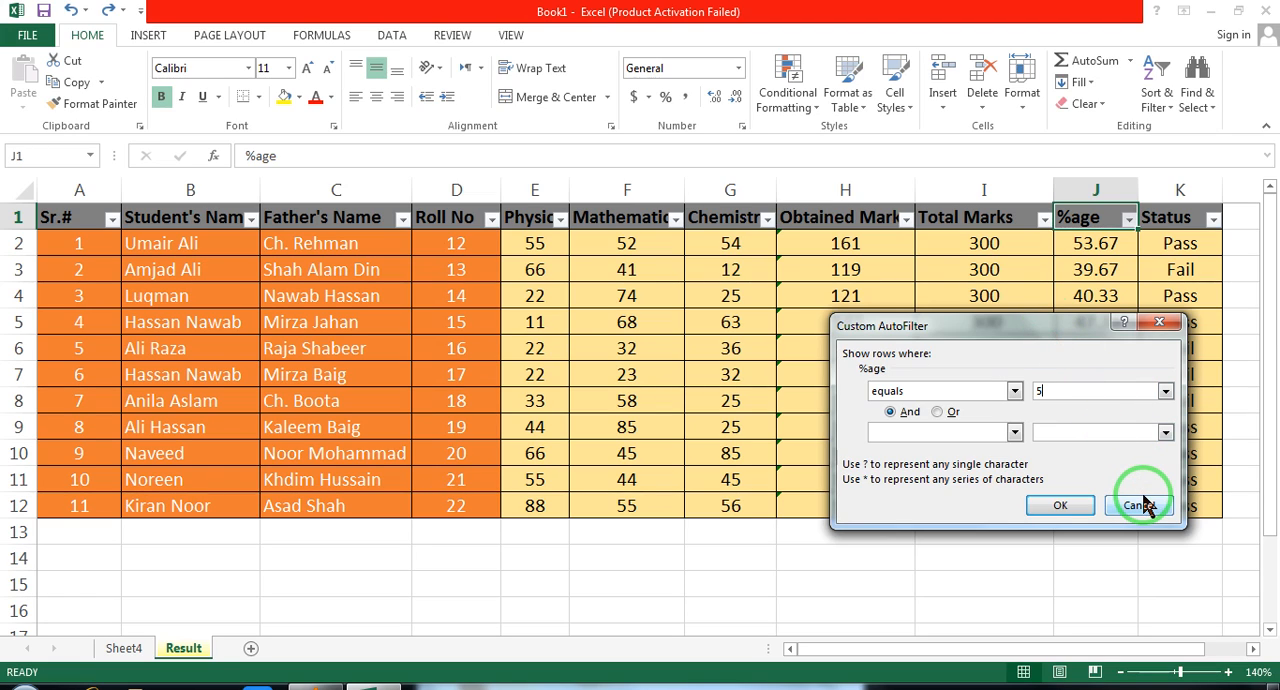
pyautogui.write('3.67')
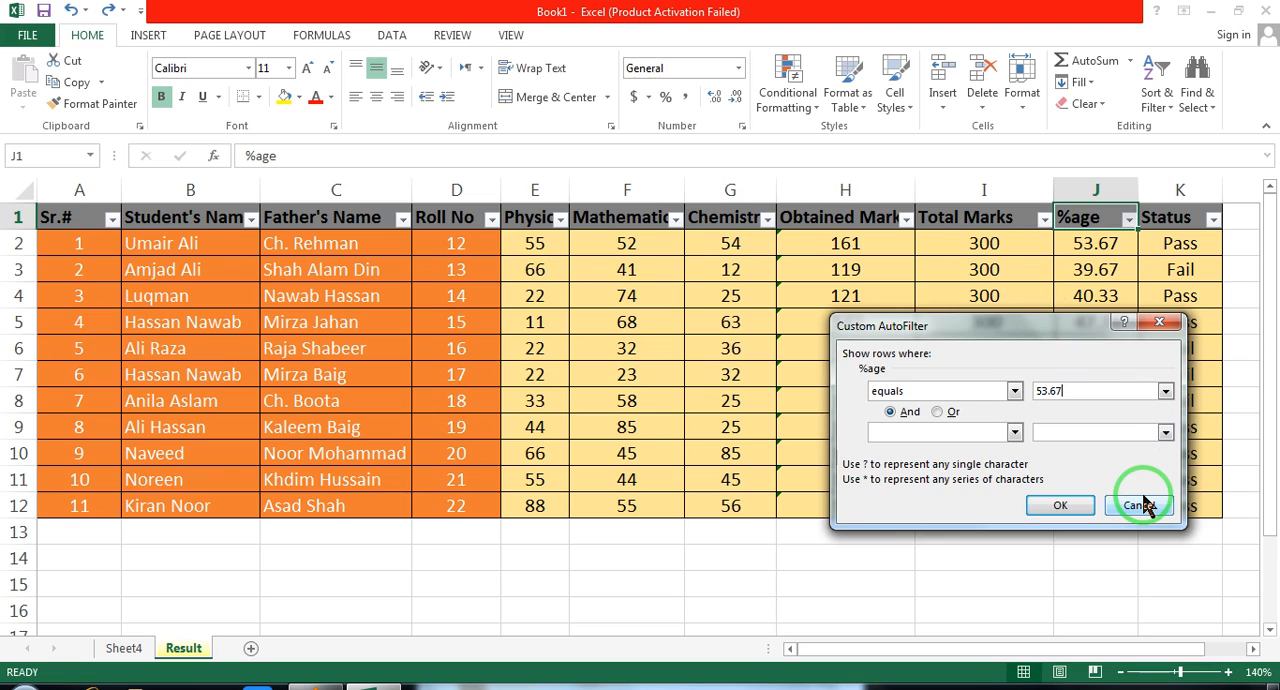
pyautogui.click(1066, 515)
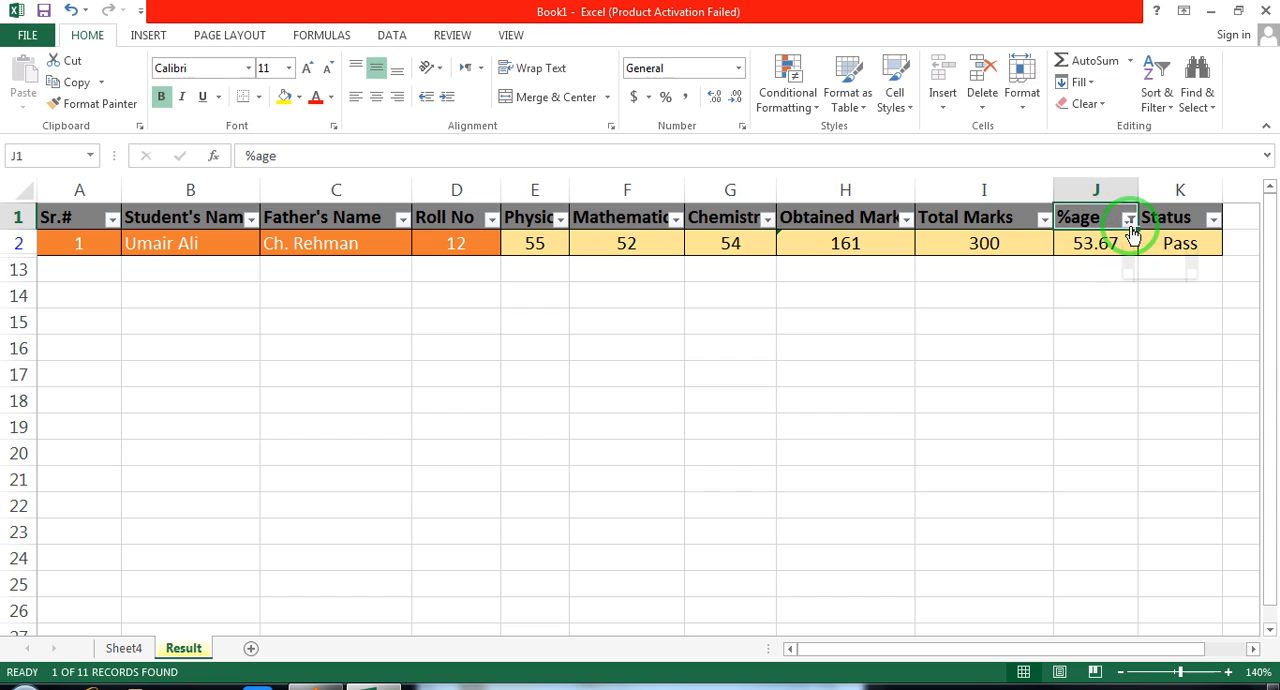
pyautogui.hotkey('ctrl', 'z')
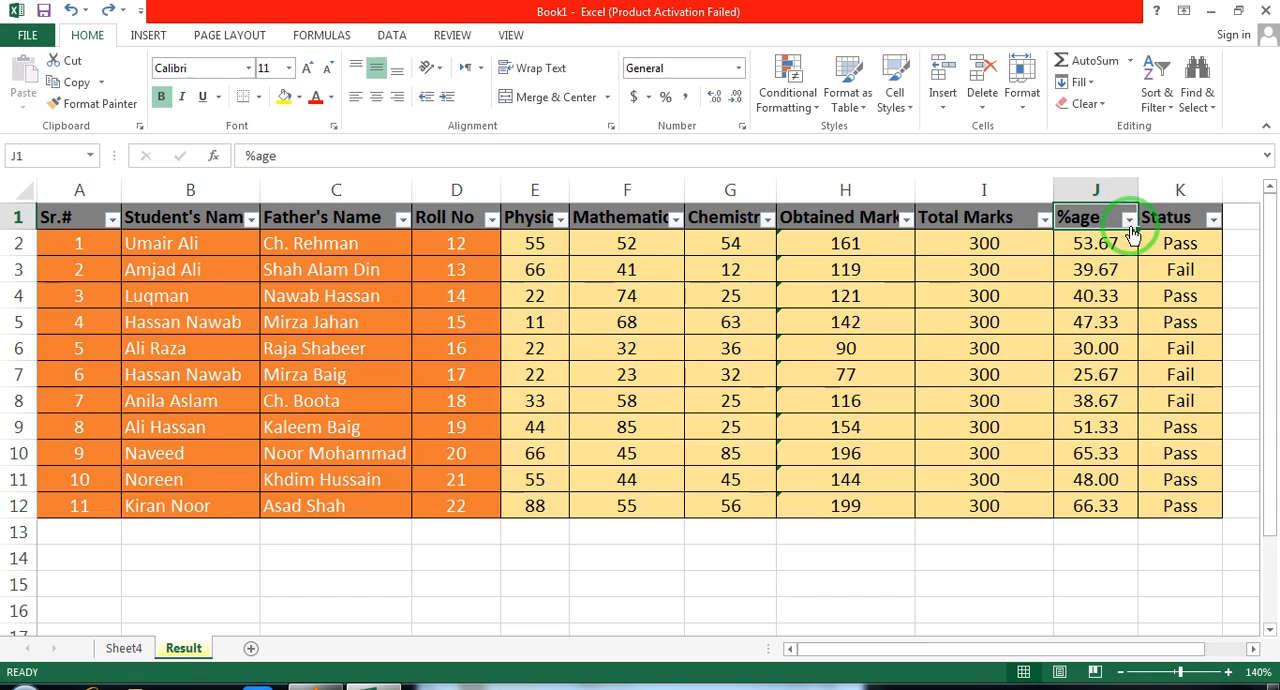
# Apply a Top 10 Items number filter to the %age column, and undo it
pyautogui.click(906, 220)
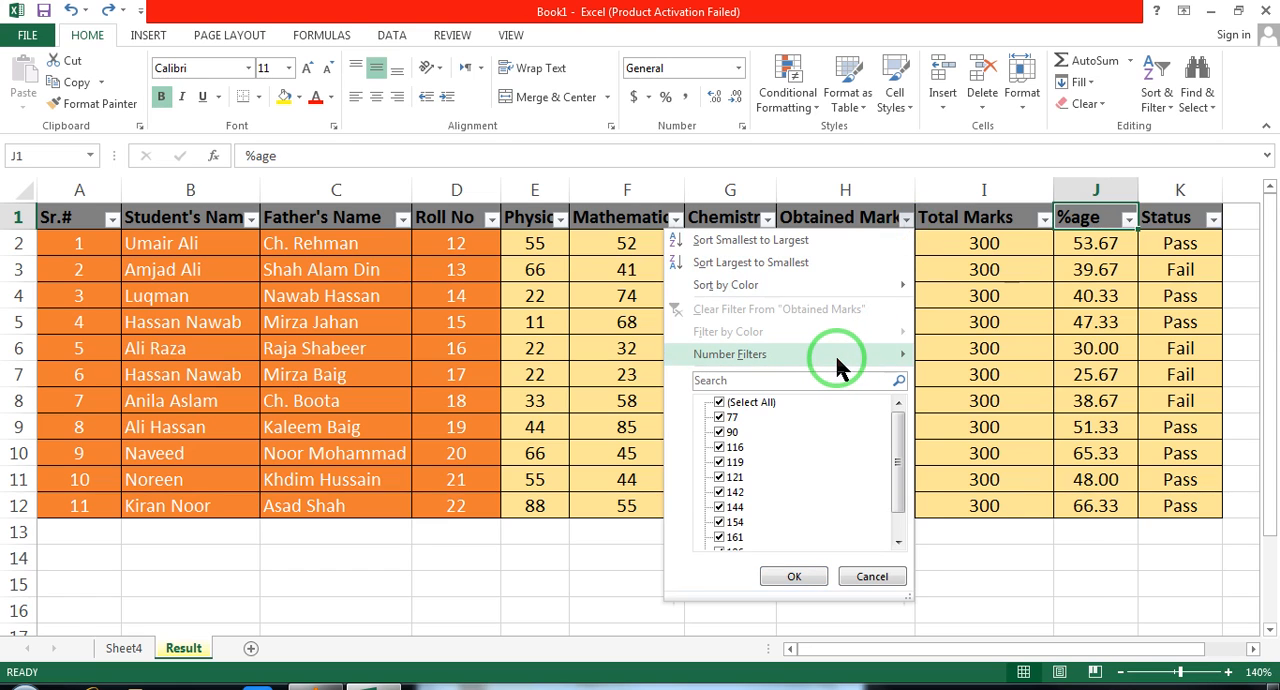
pyautogui.click(954, 147)
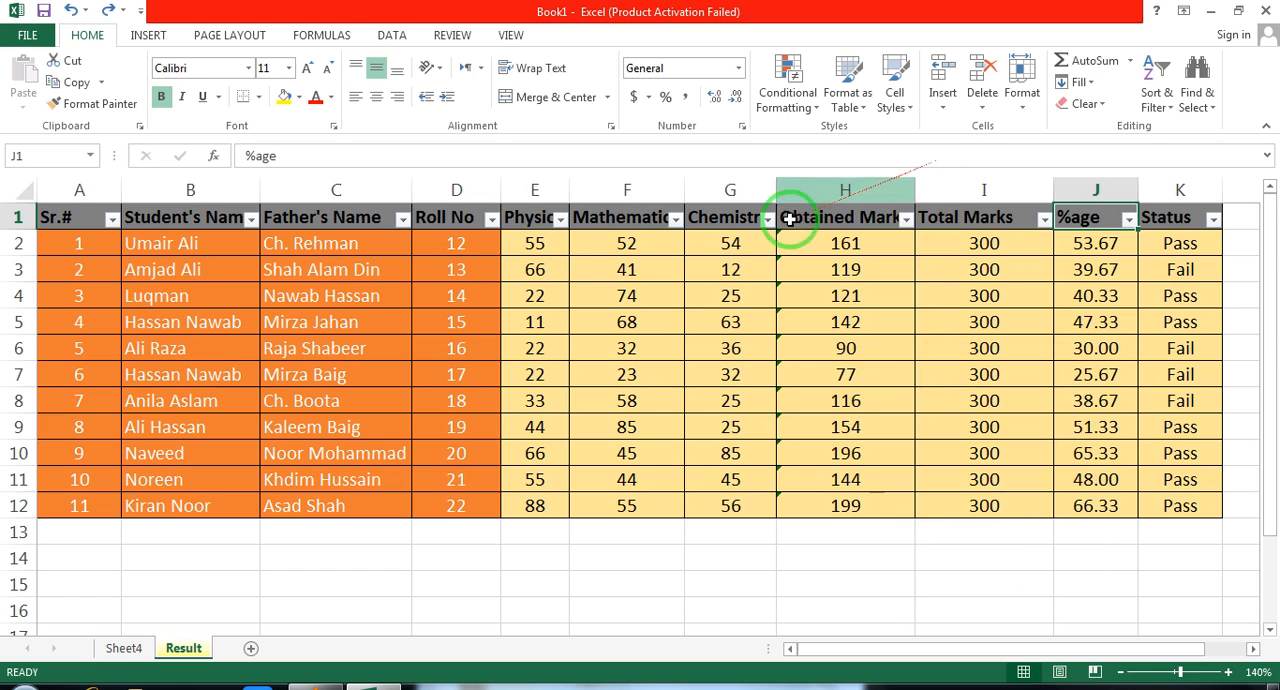
pyautogui.click(492, 240)
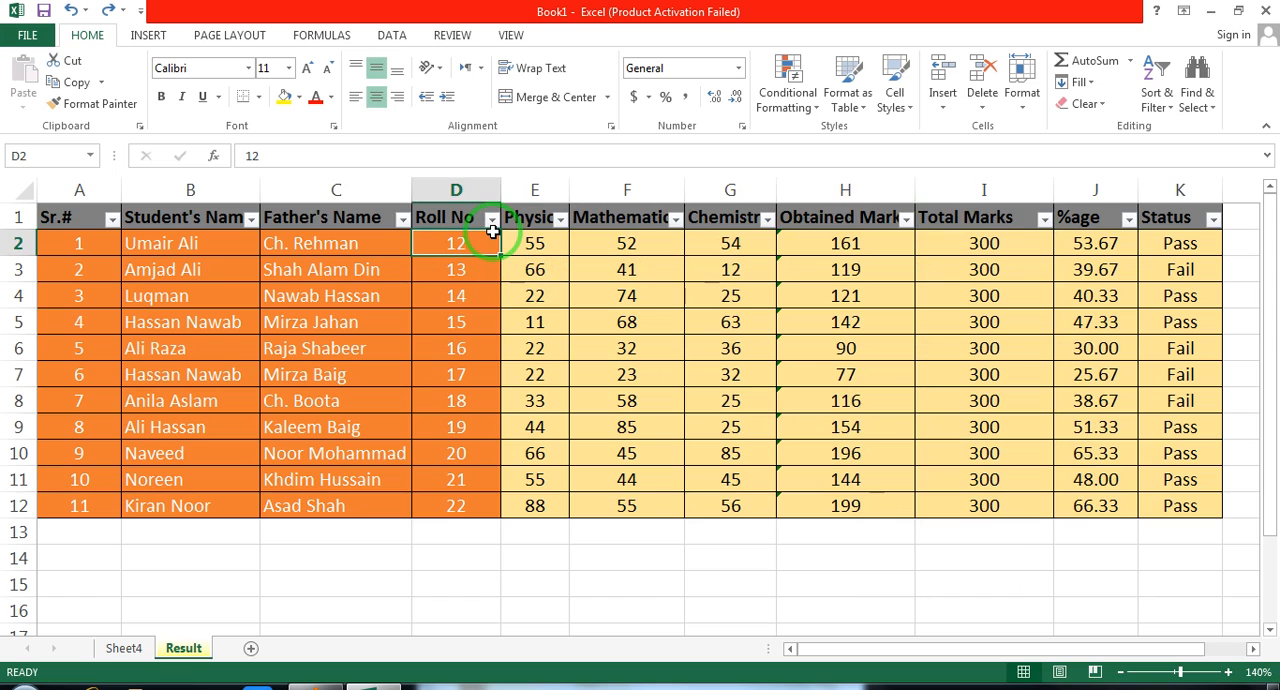
pyautogui.click(1127, 225)
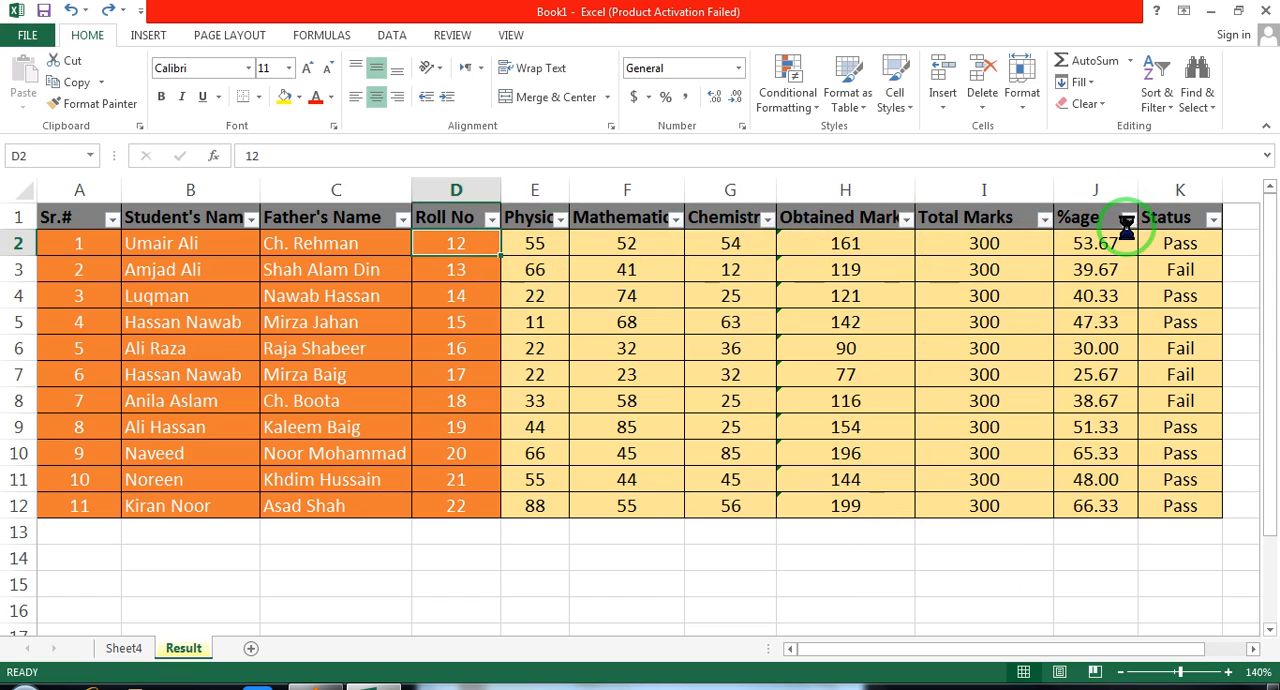
pyautogui.moveTo(1105, 345)
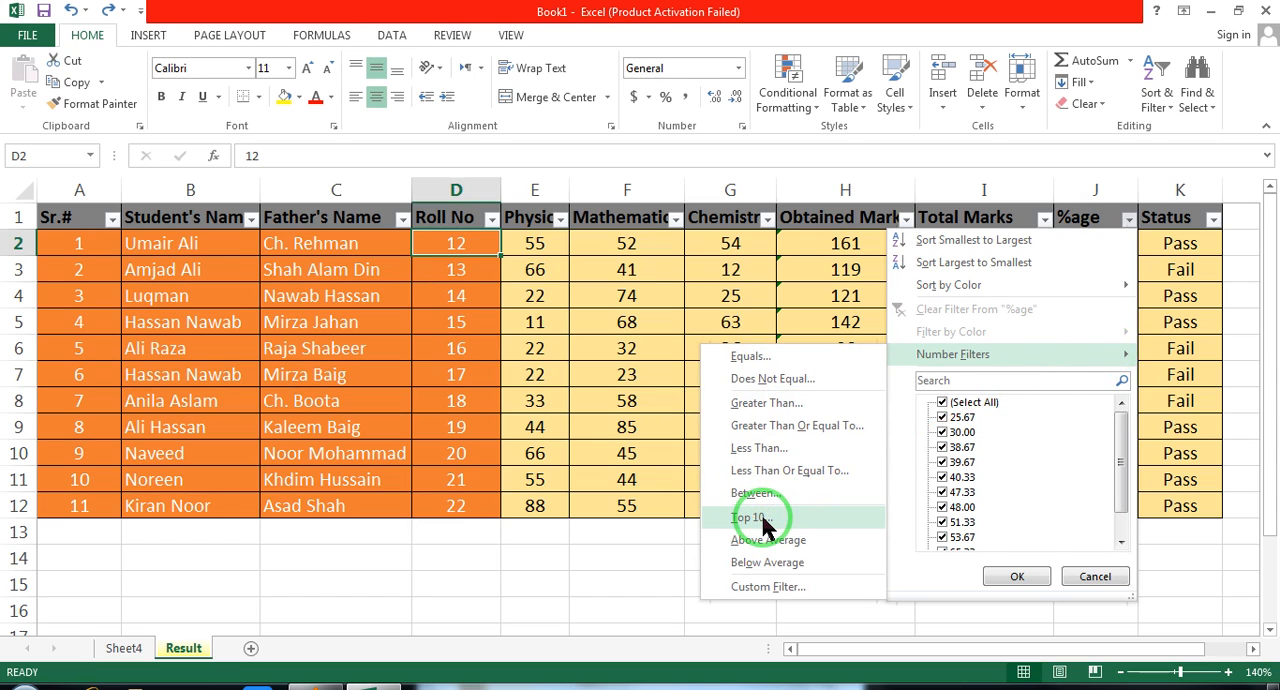
pyautogui.click(763, 518)
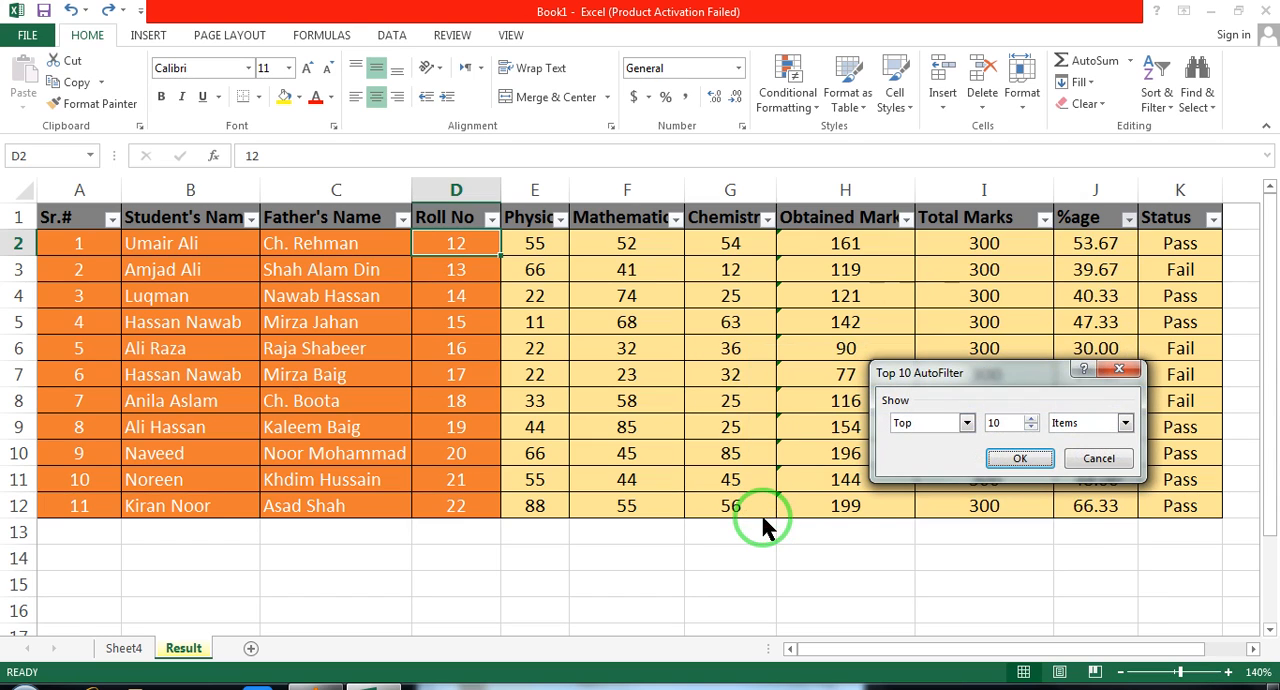
pyautogui.click(1019, 459)
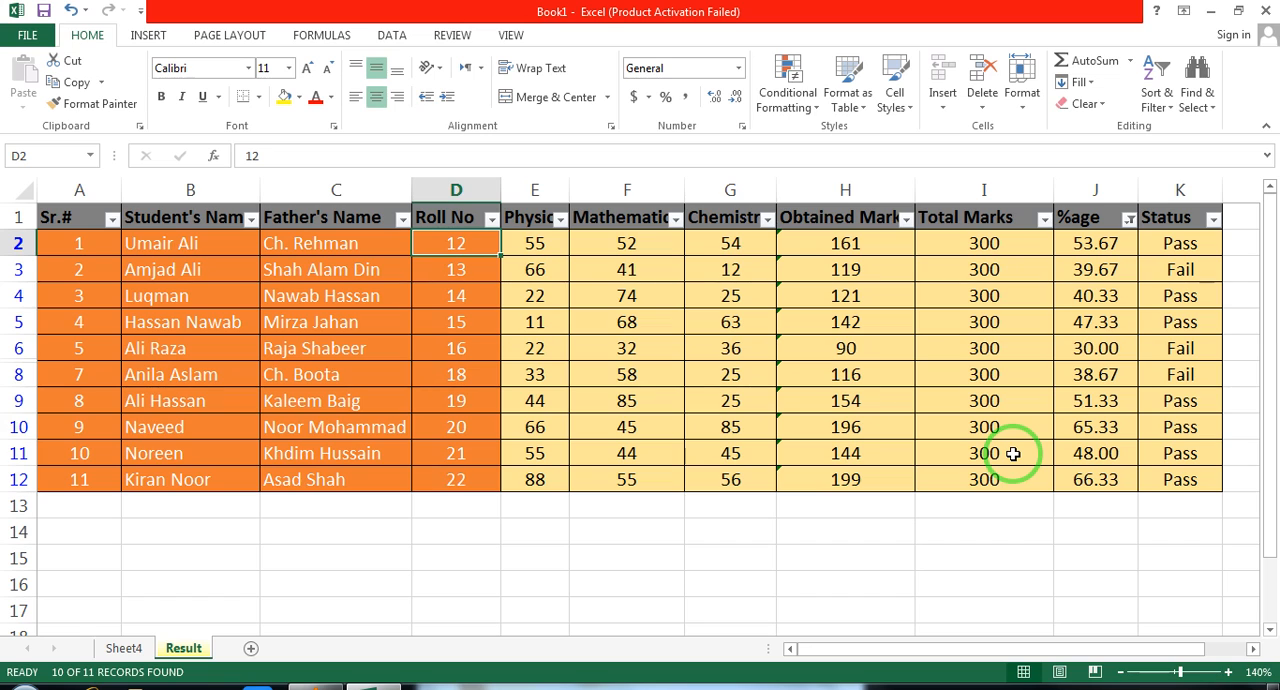
pyautogui.hotkey('ctrl', 'z')
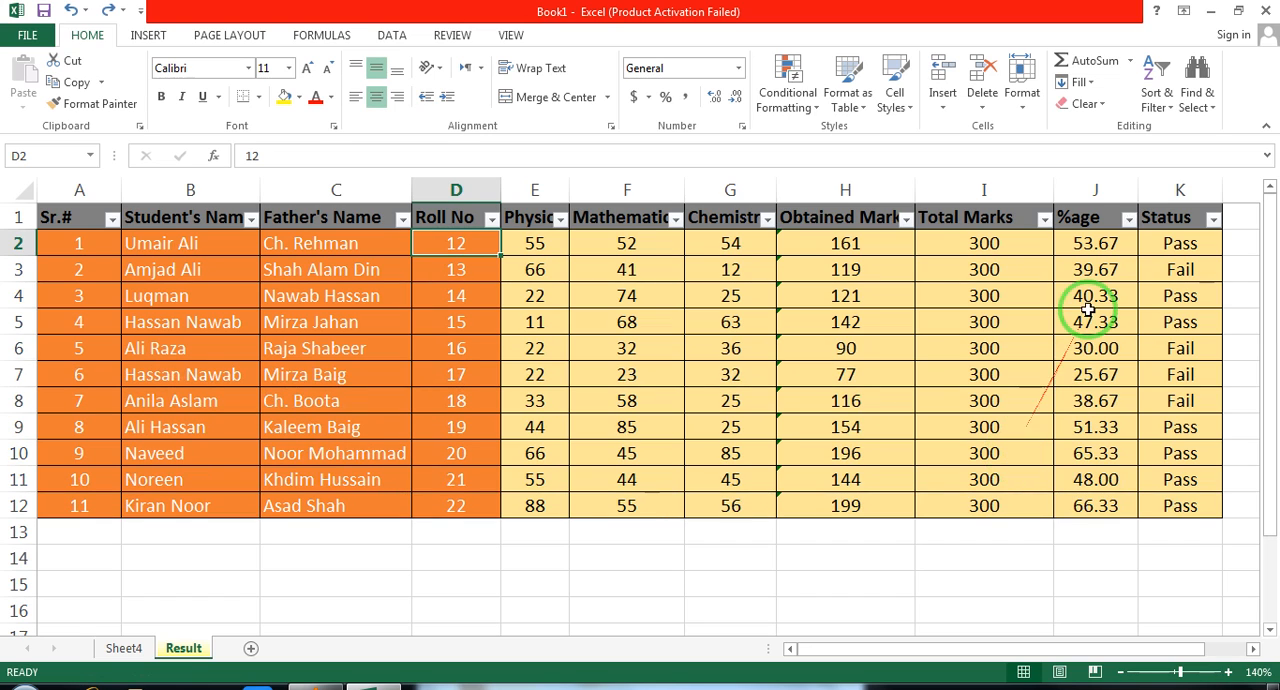
# Filter the %age column to the values above average, and undo the filter
pyautogui.click(1128, 218)
pyautogui.click(1097, 352)
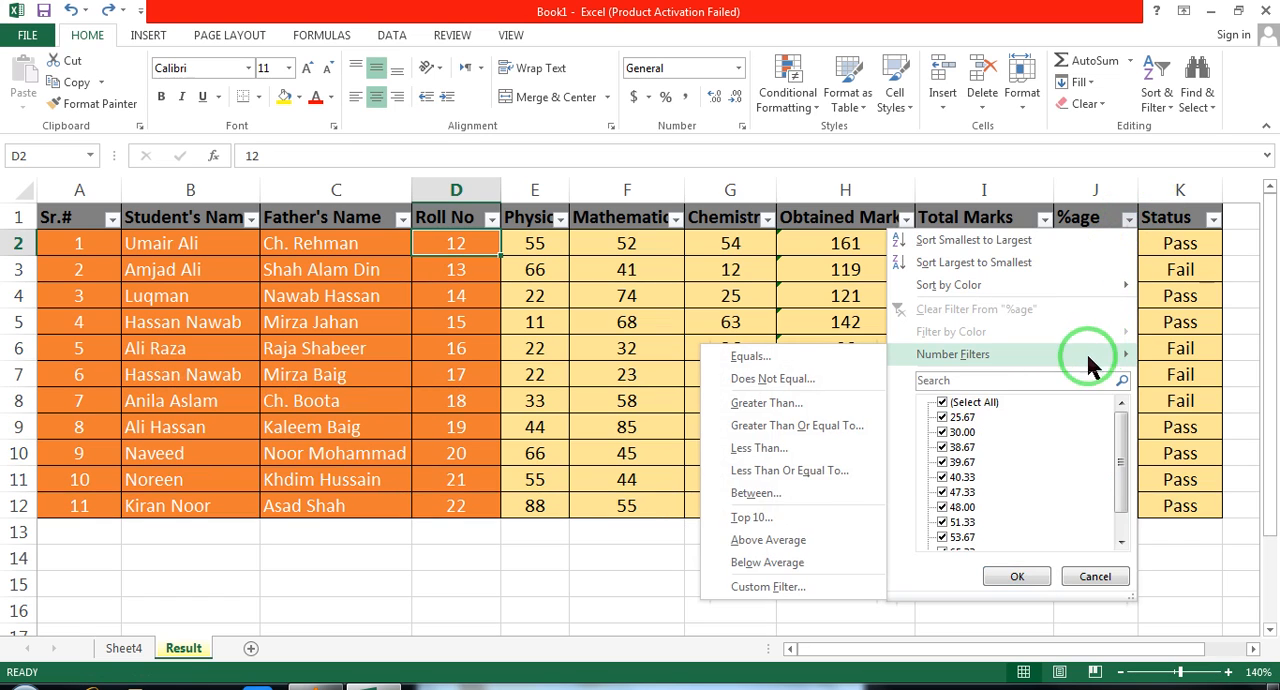
pyautogui.click(783, 541)
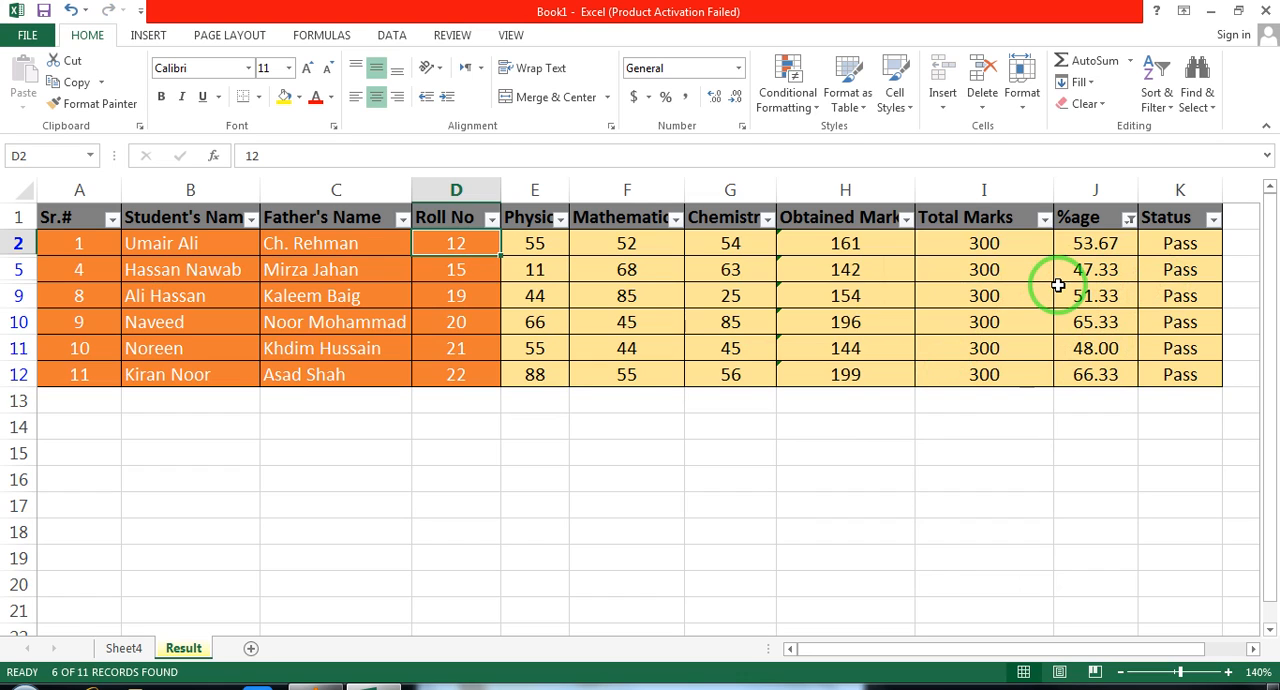
pyautogui.hotkey('ctrl', 'z')
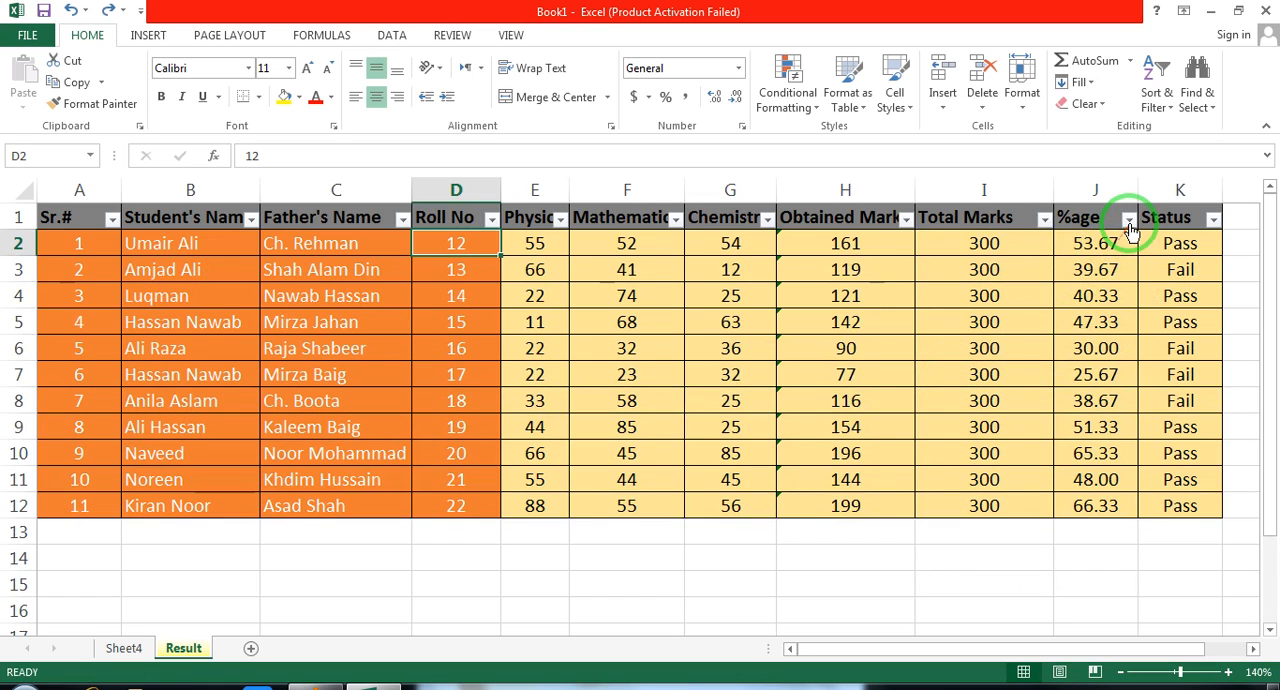
# Filter the %age column to the values below average, and undo the filter
pyautogui.click(1129, 219)
pyautogui.moveTo(991, 362)
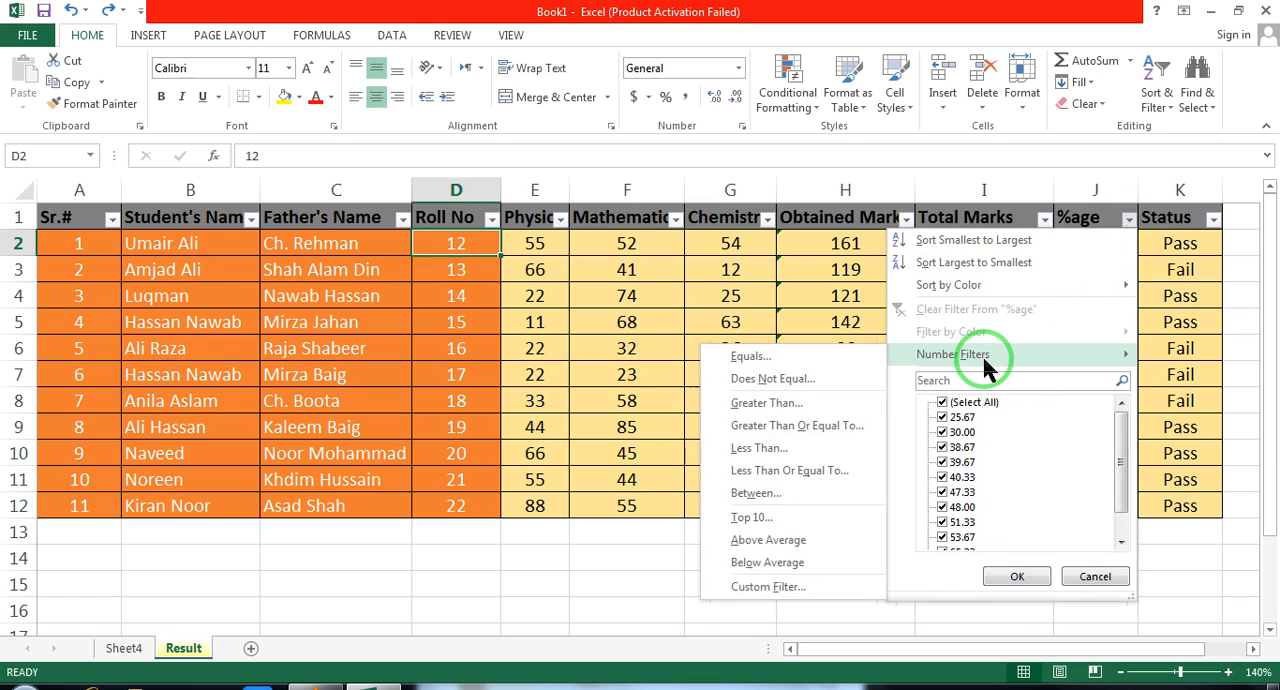
pyautogui.click(762, 565)
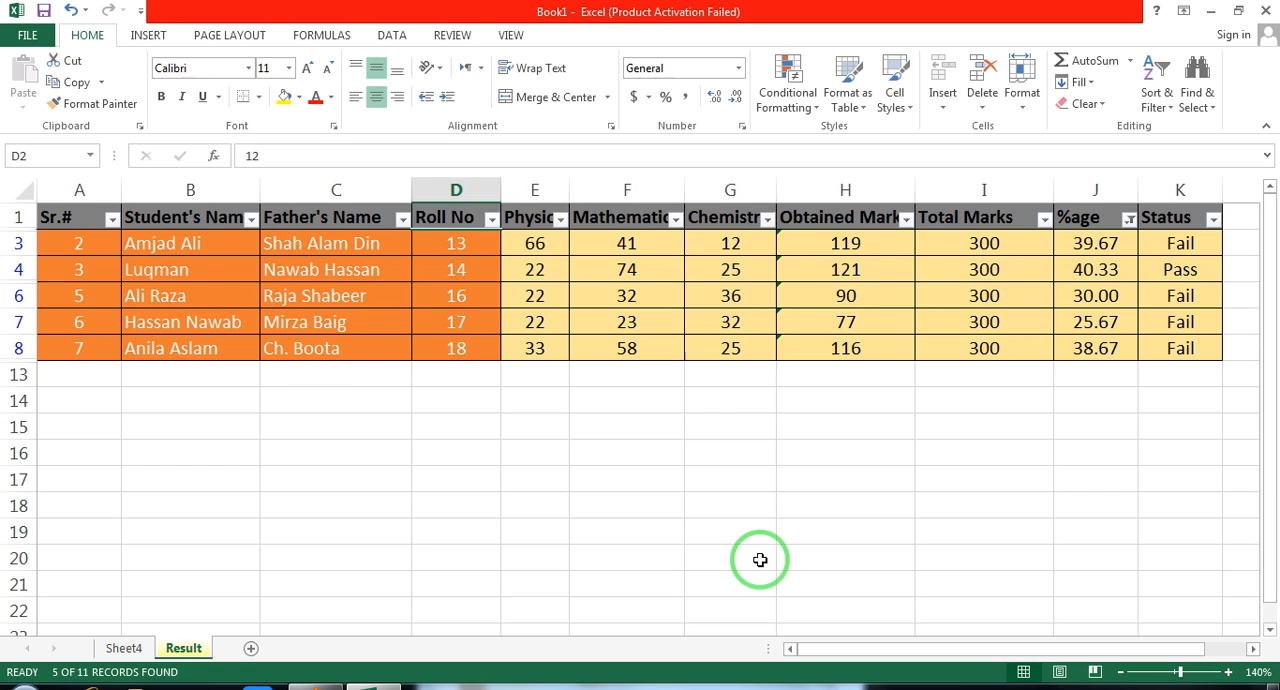
pyautogui.hotkey('ctrl', 'z')
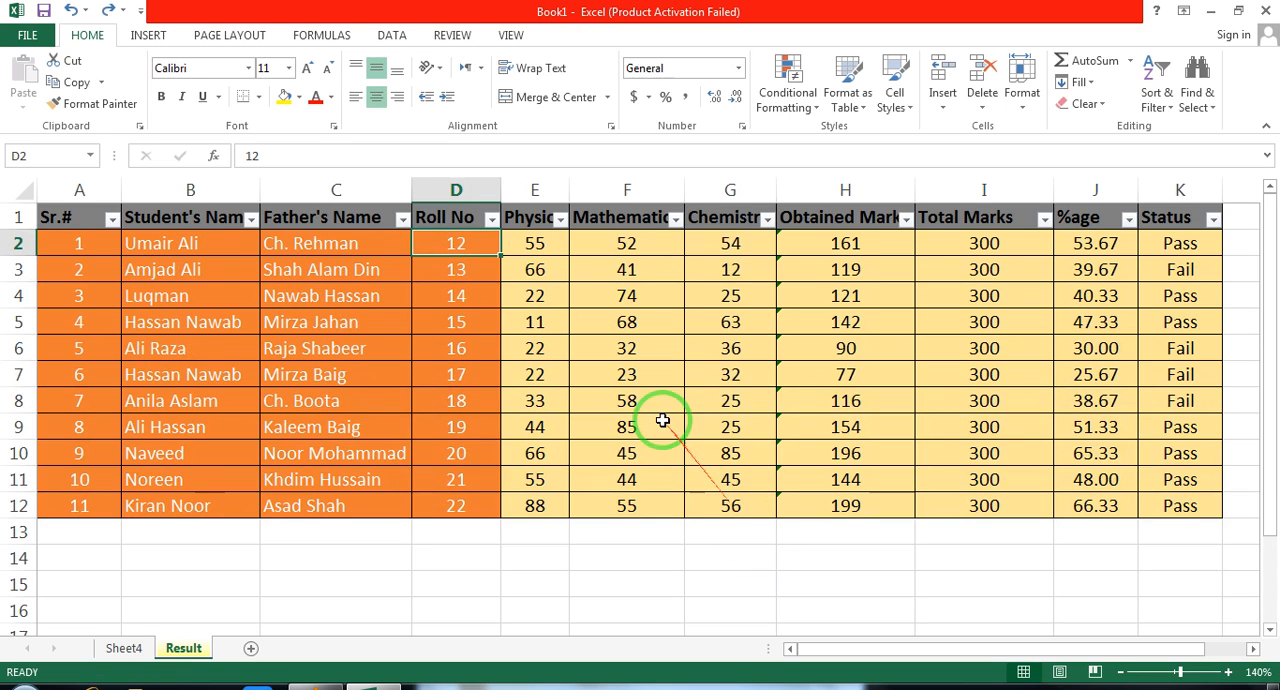
# Filter the Roll No column with an Equals number filter of 17, and undo the filter
pyautogui.click(492, 219)
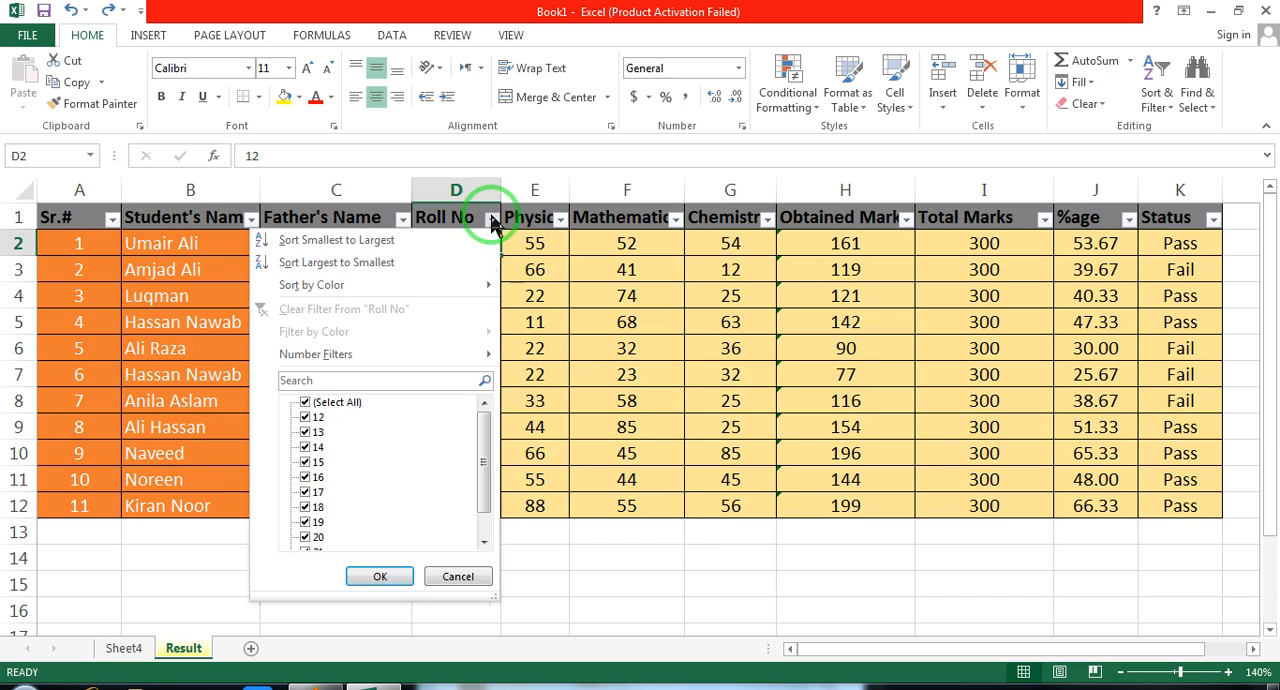
pyautogui.moveTo(409, 351)
pyautogui.moveTo(455, 322); pyautogui.dragTo(560, 192)
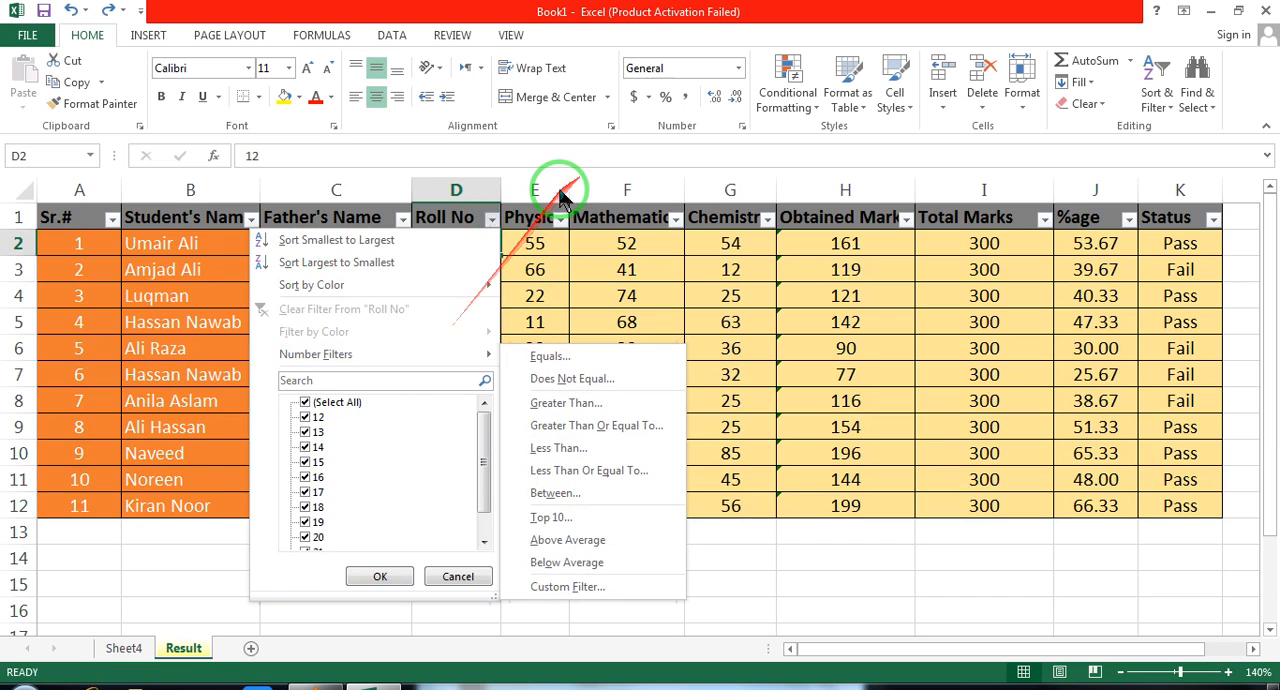
pyautogui.click(560, 192)
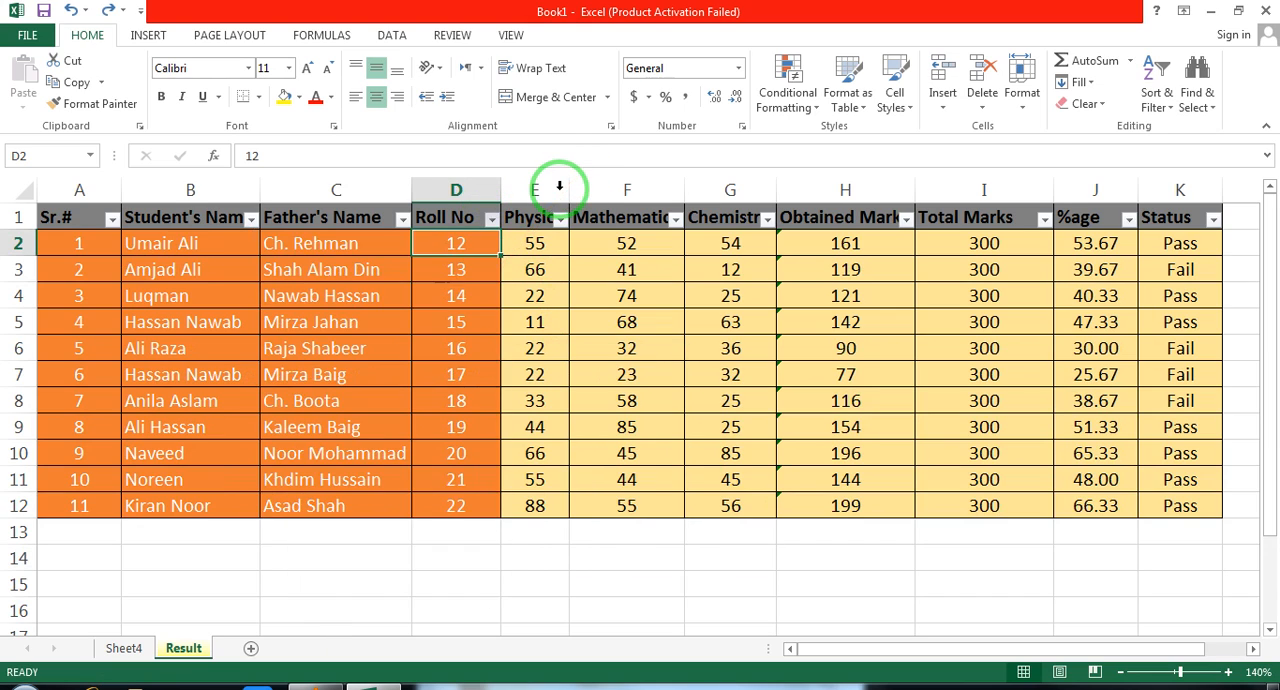
pyautogui.click(492, 219)
pyautogui.moveTo(398, 360)
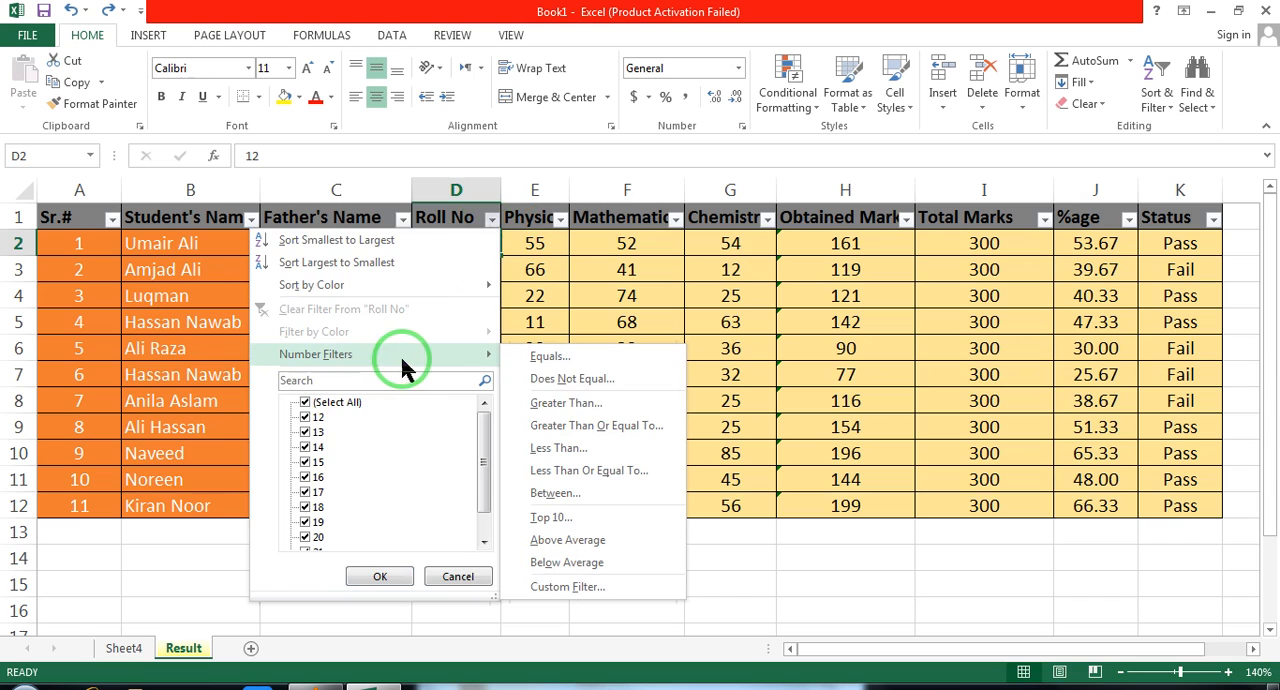
pyautogui.click(545, 360)
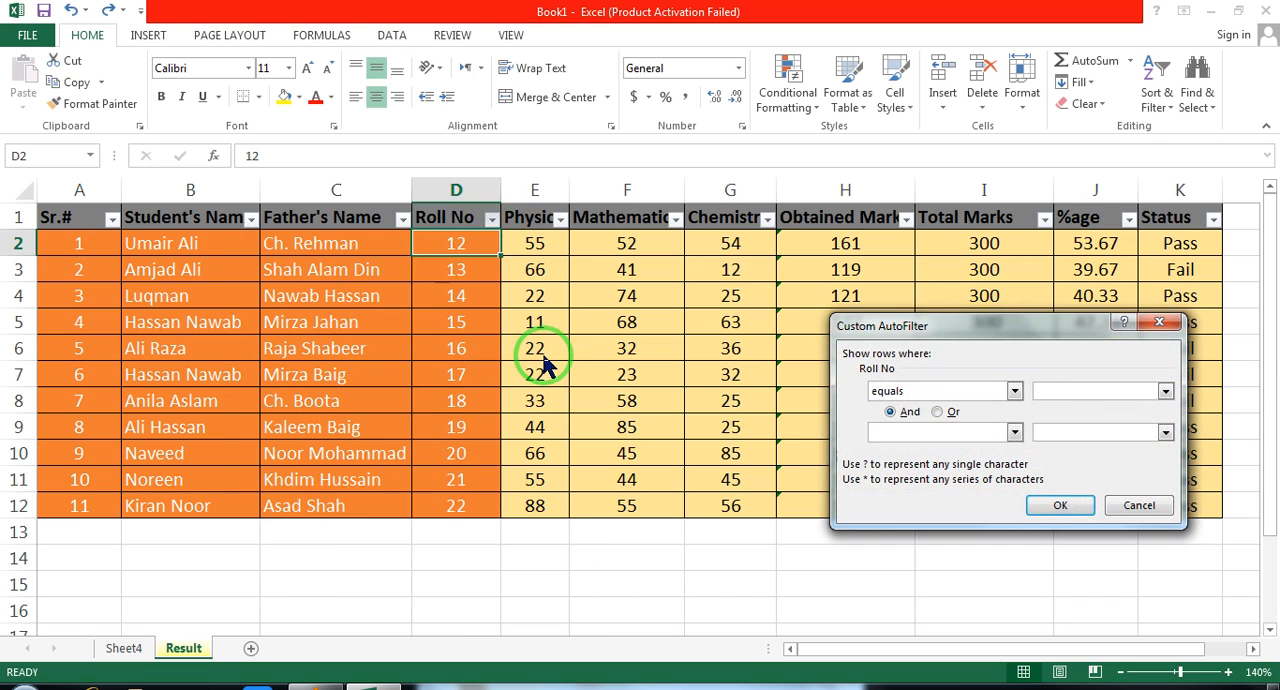
pyautogui.write('17')
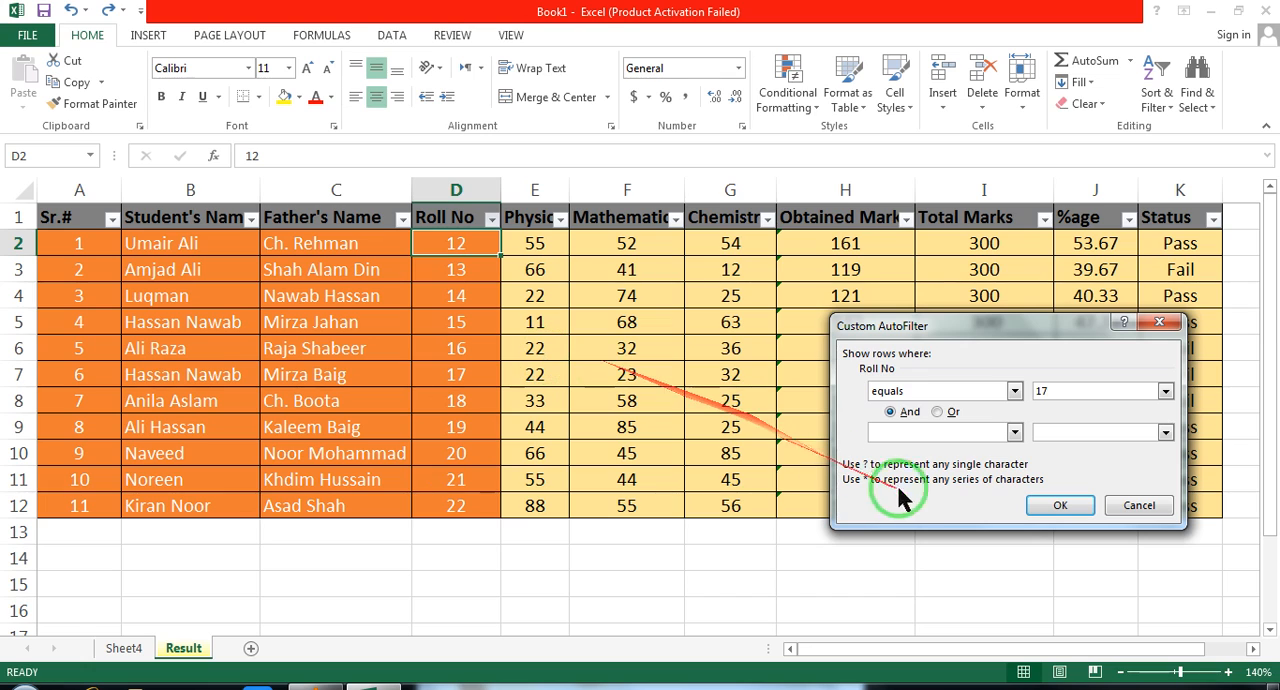
pyautogui.click(1058, 505)
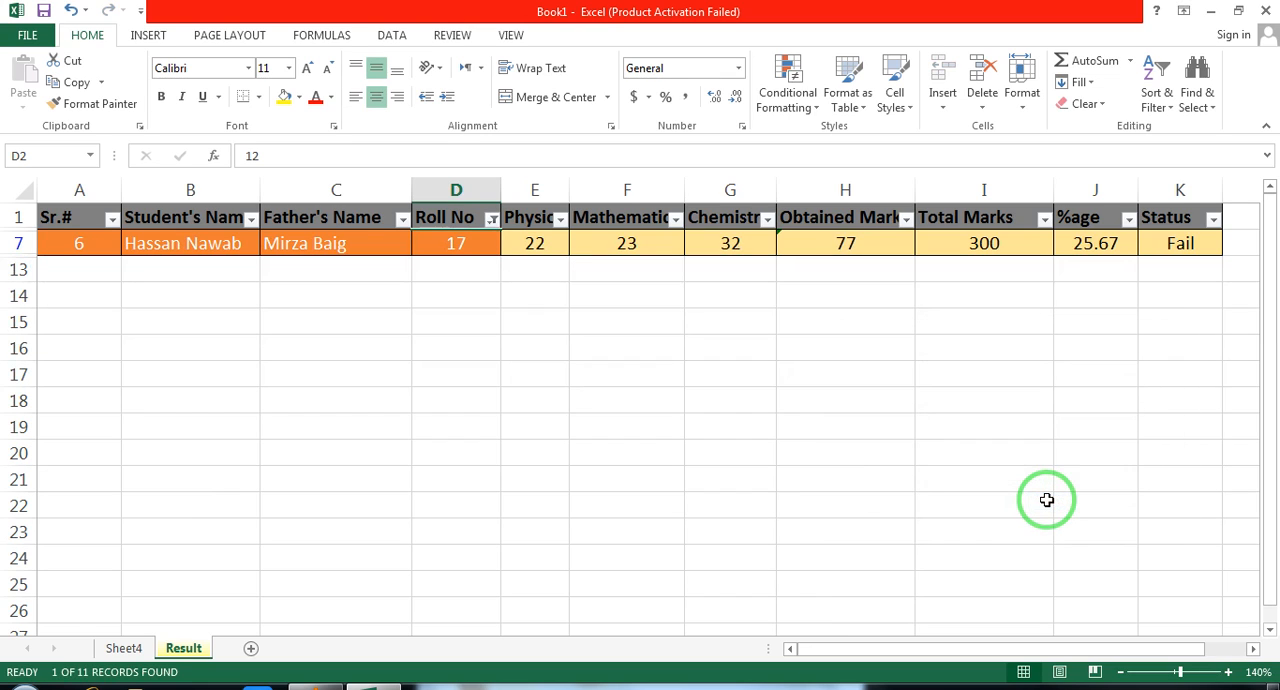
pyautogui.hotkey('ctrl', 'z')
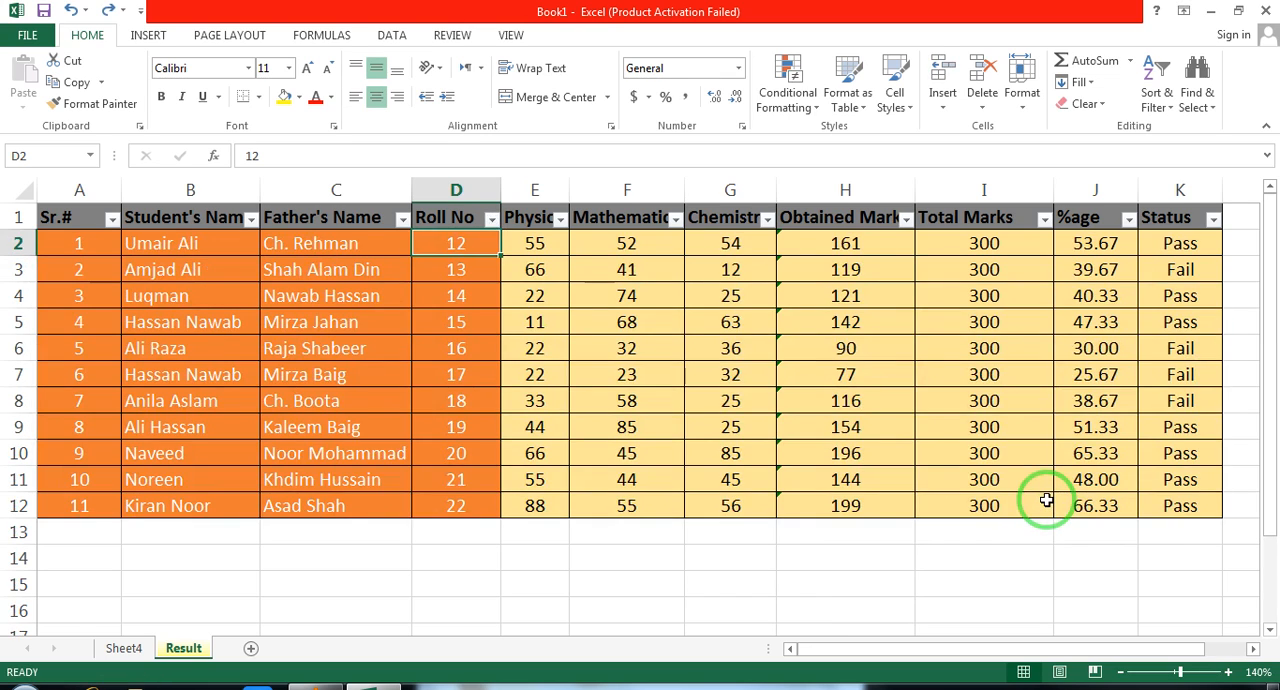
# Filter the Student's Name column with an Equals text filter for one student's full name, and undo the filter
pyautogui.click(345, 240)
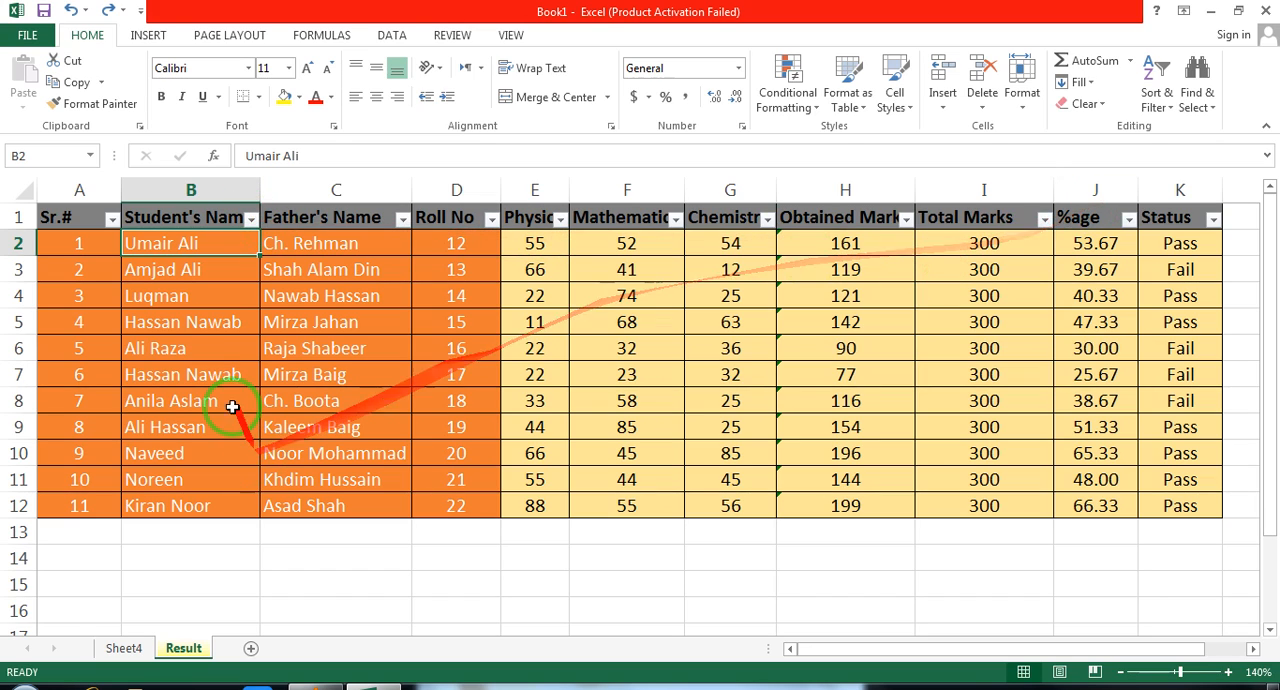
pyautogui.click(253, 220)
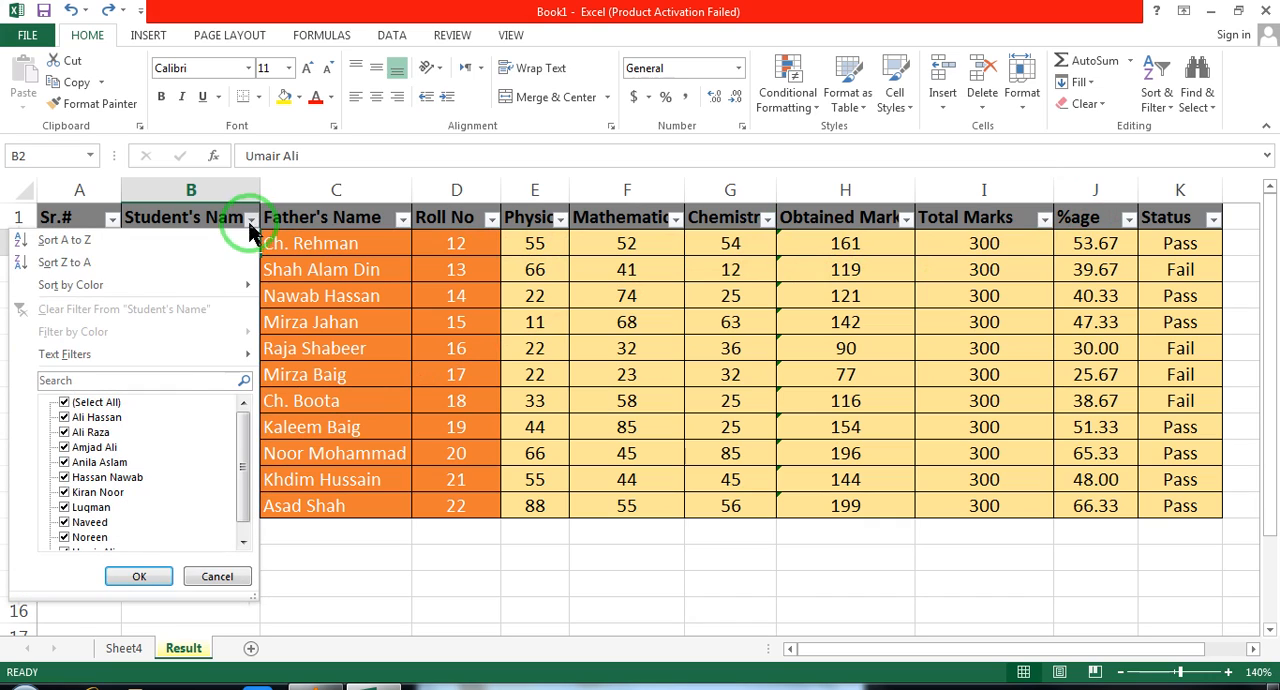
pyautogui.moveTo(176, 350)
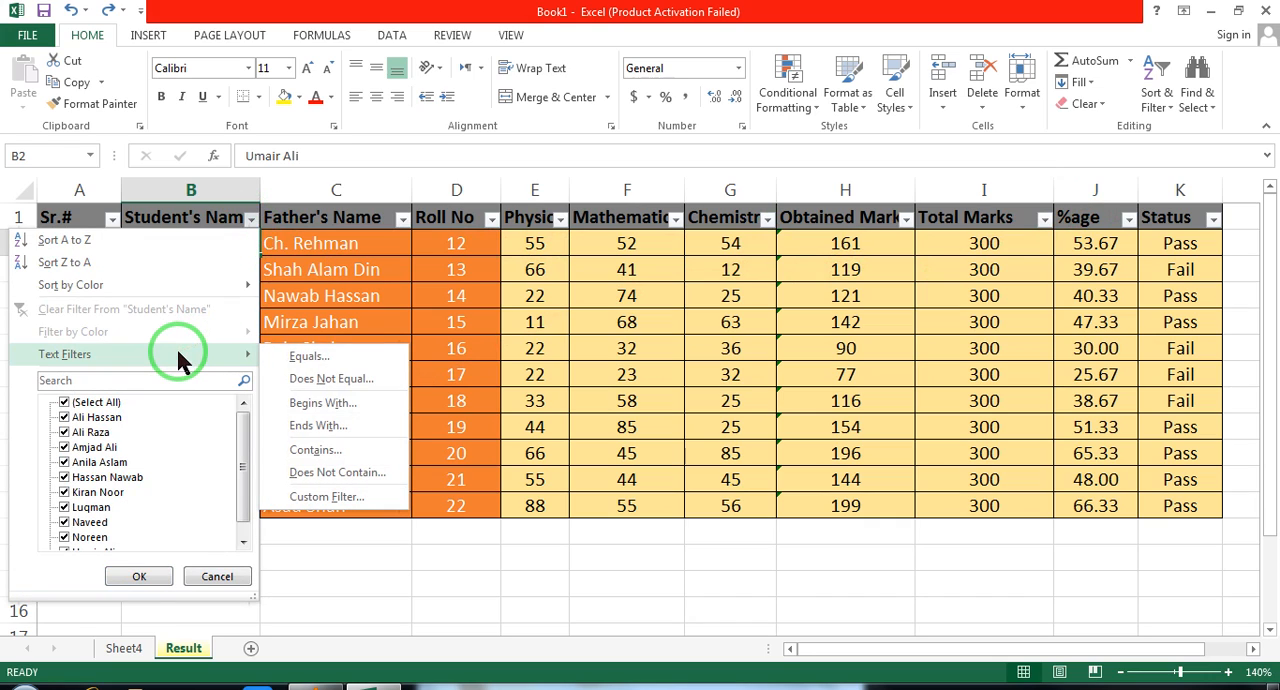
pyautogui.click(323, 362)
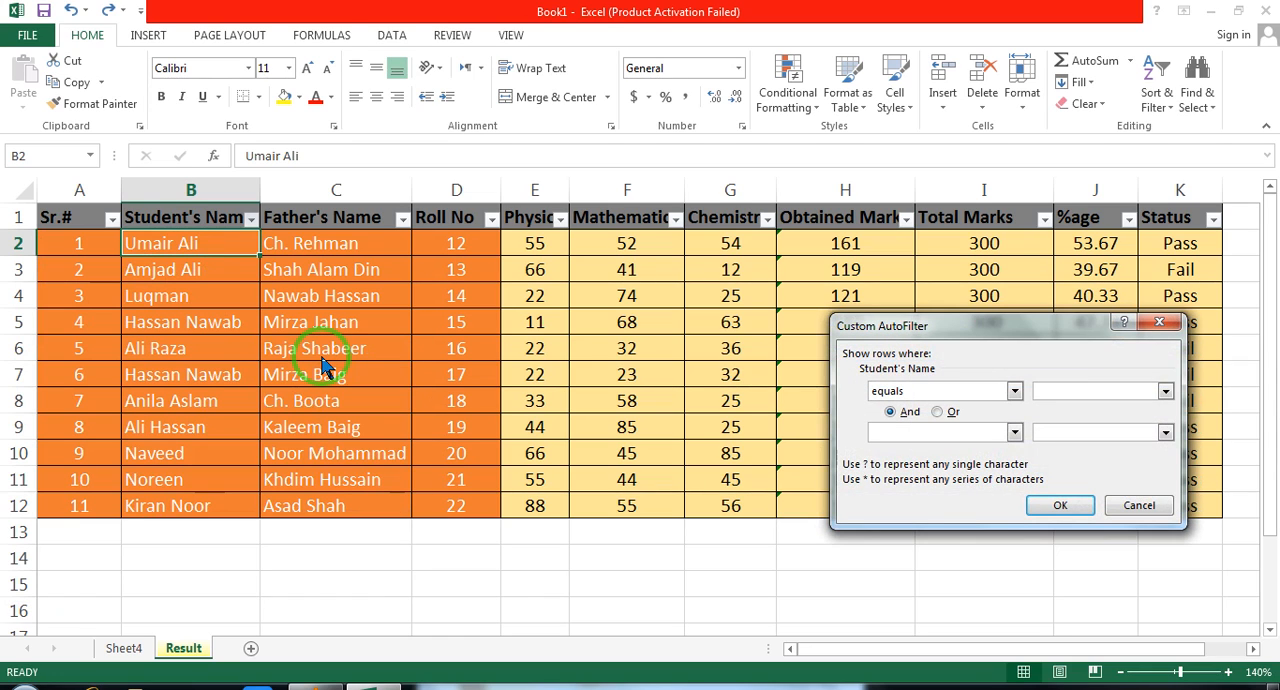
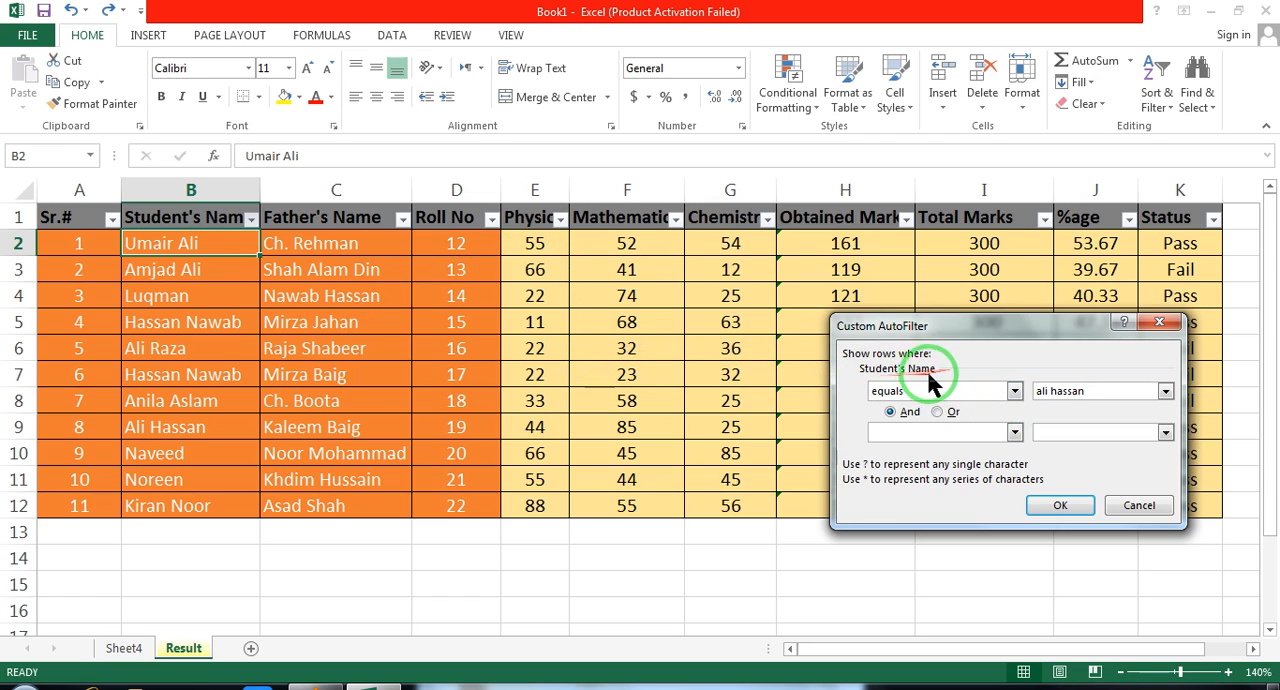
pyautogui.click(1062, 505)
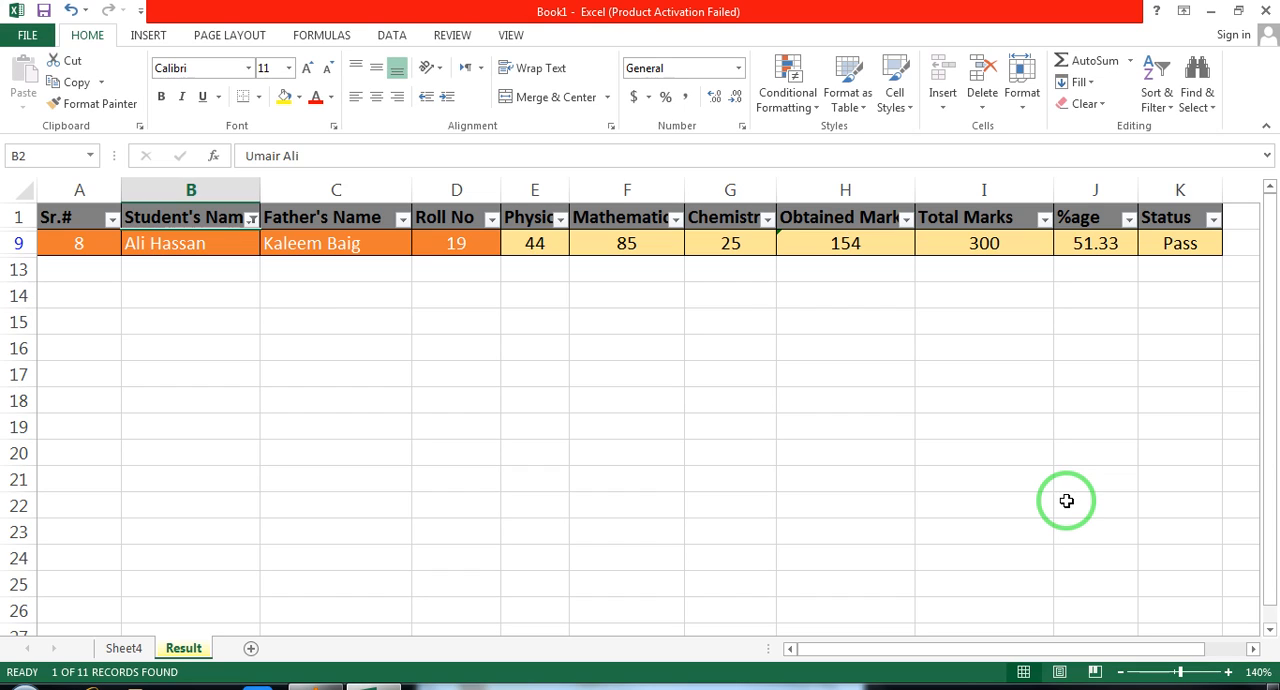
pyautogui.hotkey('ctrl', 'z')
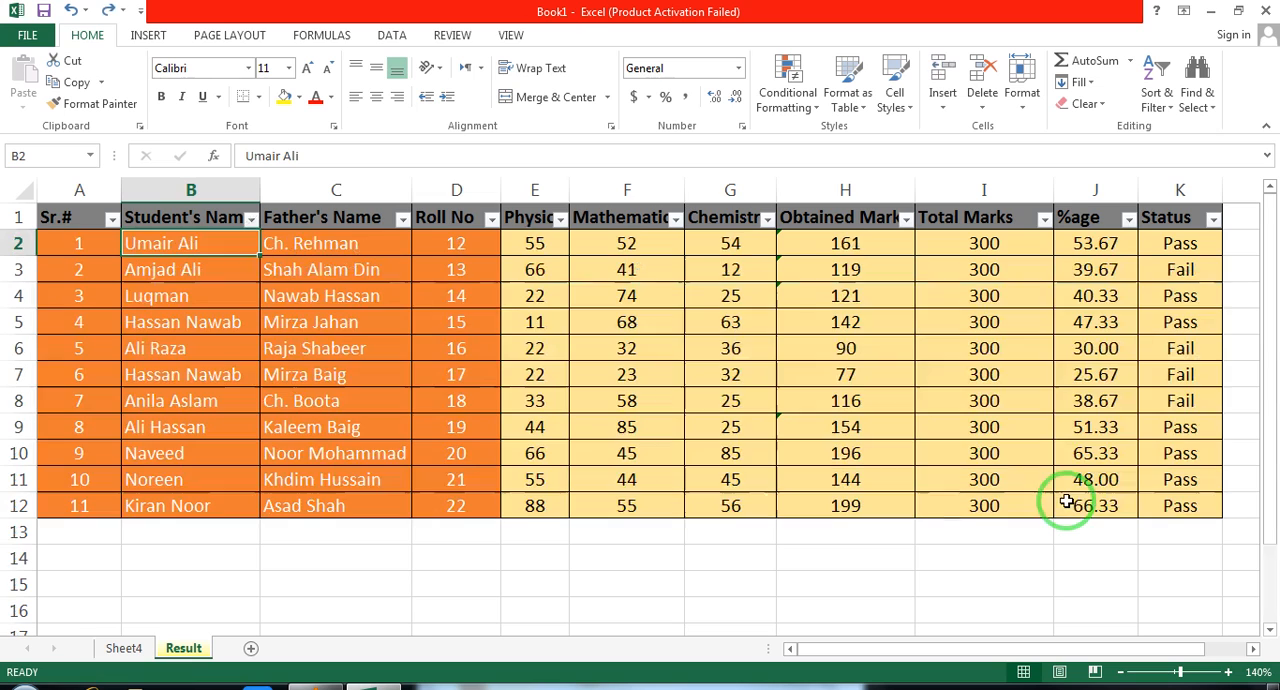
# Filter the Student's Name column with a Begins With text filter of "l", and undo the filter
pyautogui.click(252, 219)
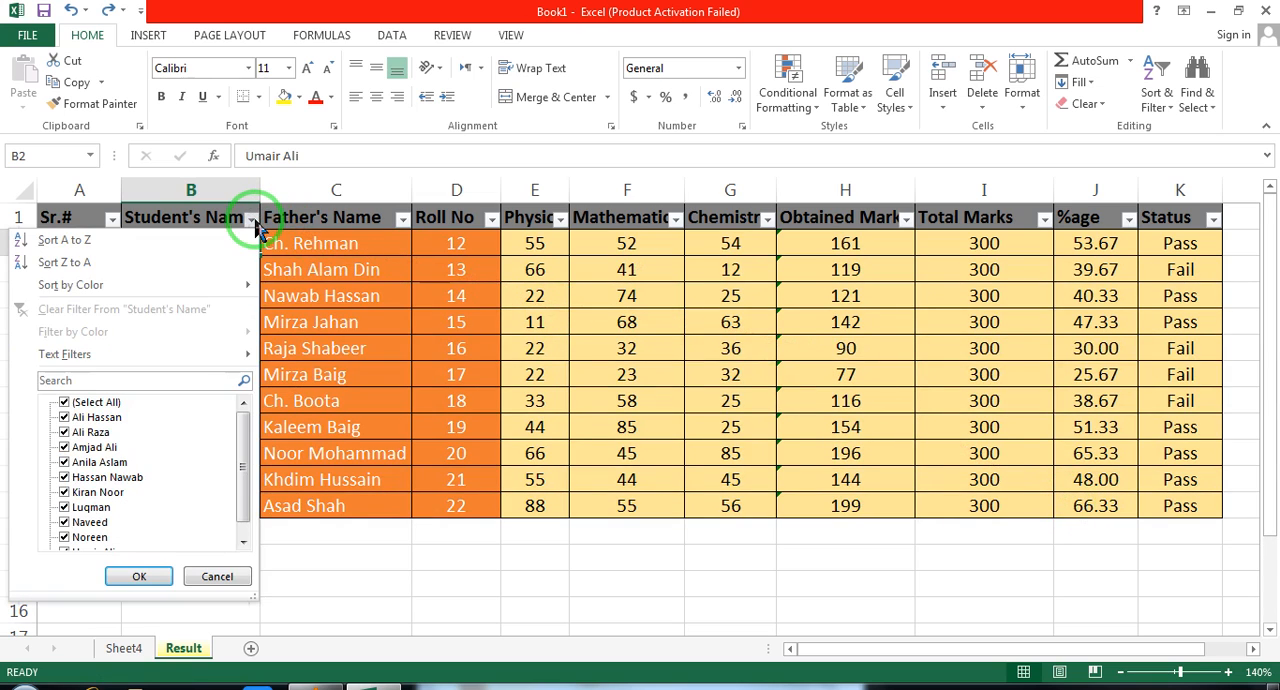
pyautogui.moveTo(209, 366)
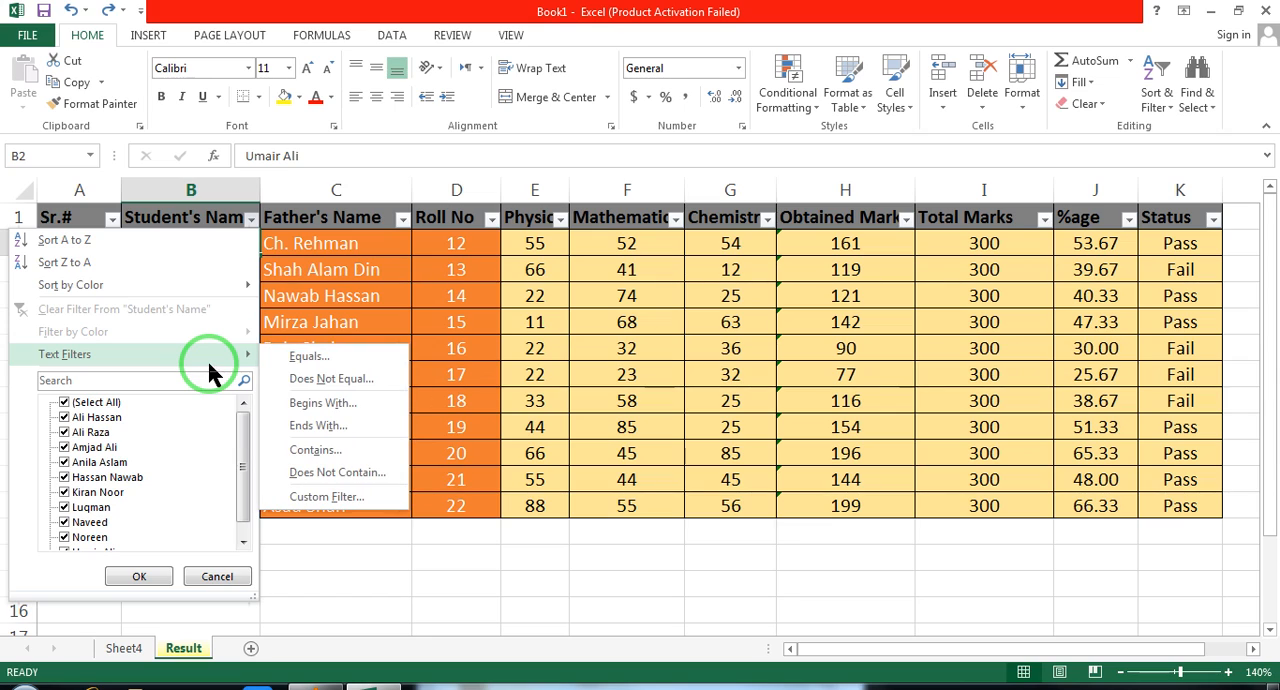
pyautogui.click(345, 402)
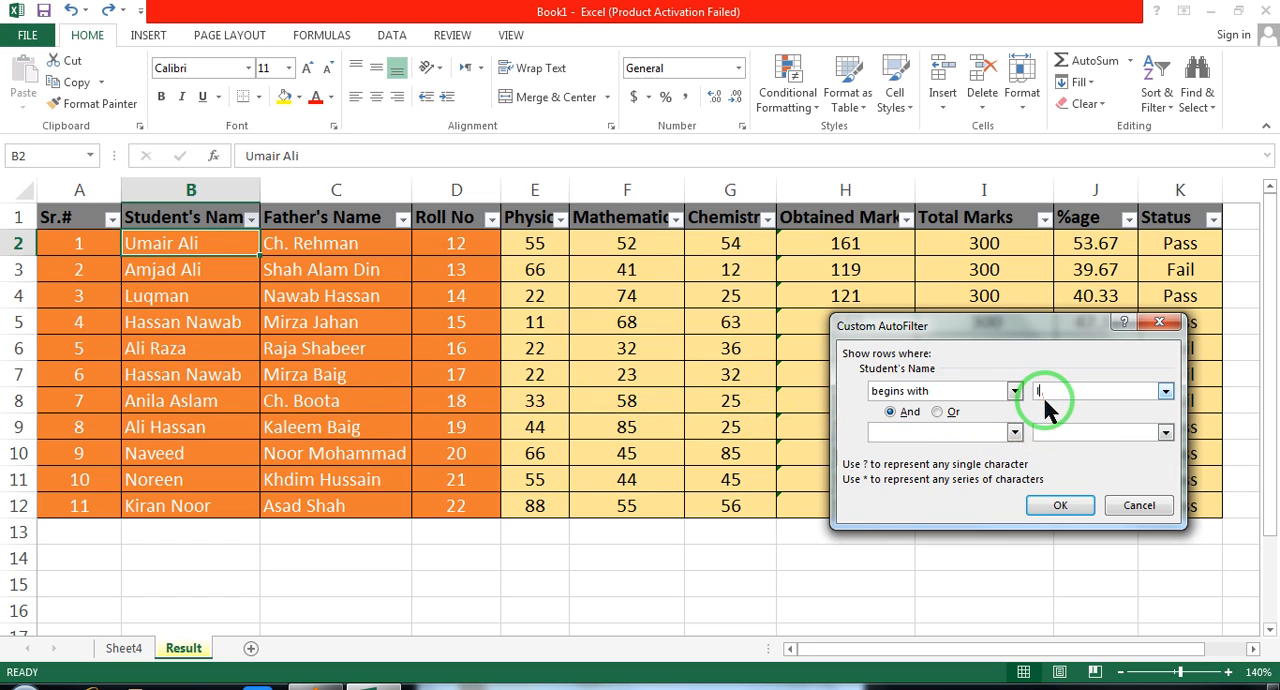
pyautogui.click(1062, 504)
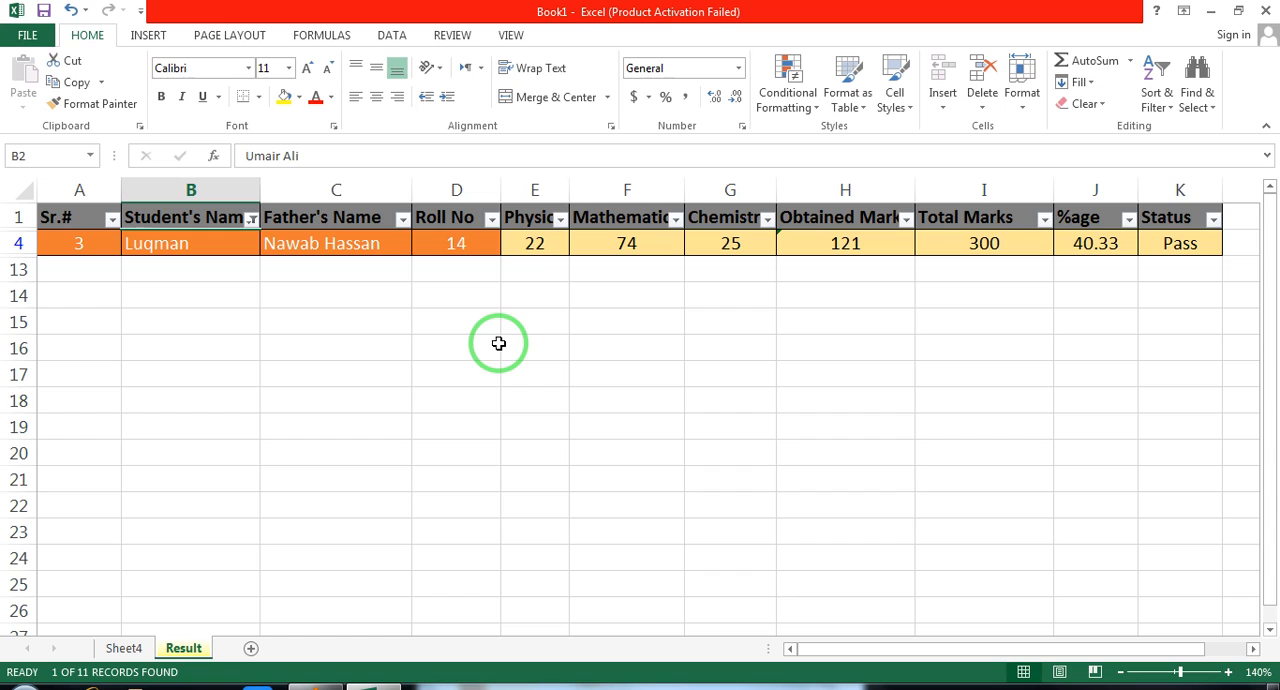
pyautogui.hotkey('ctrl', 'z')
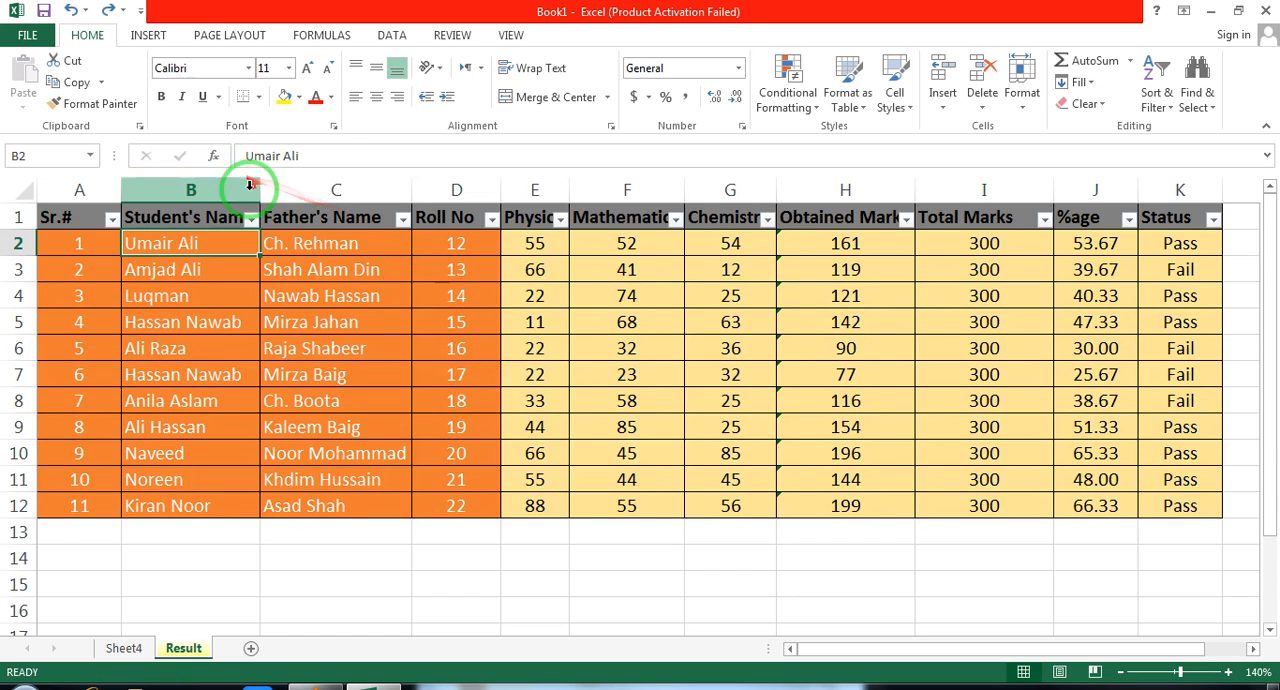
# Filter the Student's Name column with an Ends With text filter of "d", and undo the filter
pyautogui.click(252, 219)
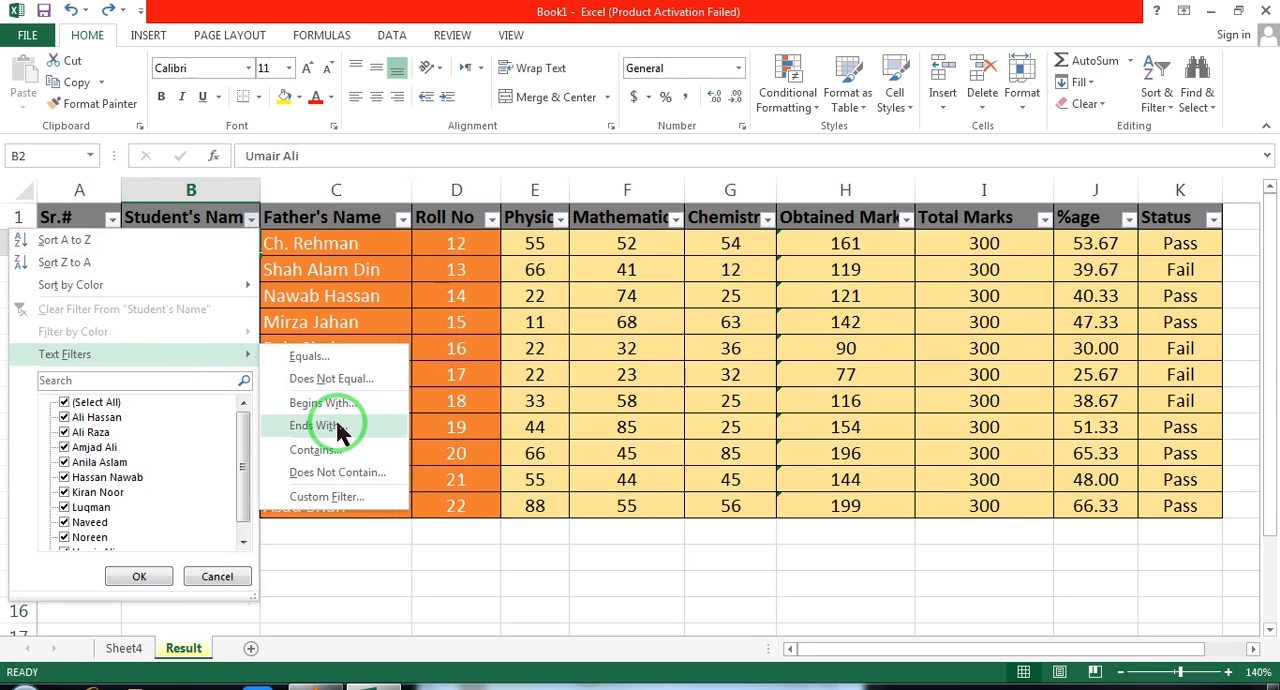
pyautogui.click(340, 428)
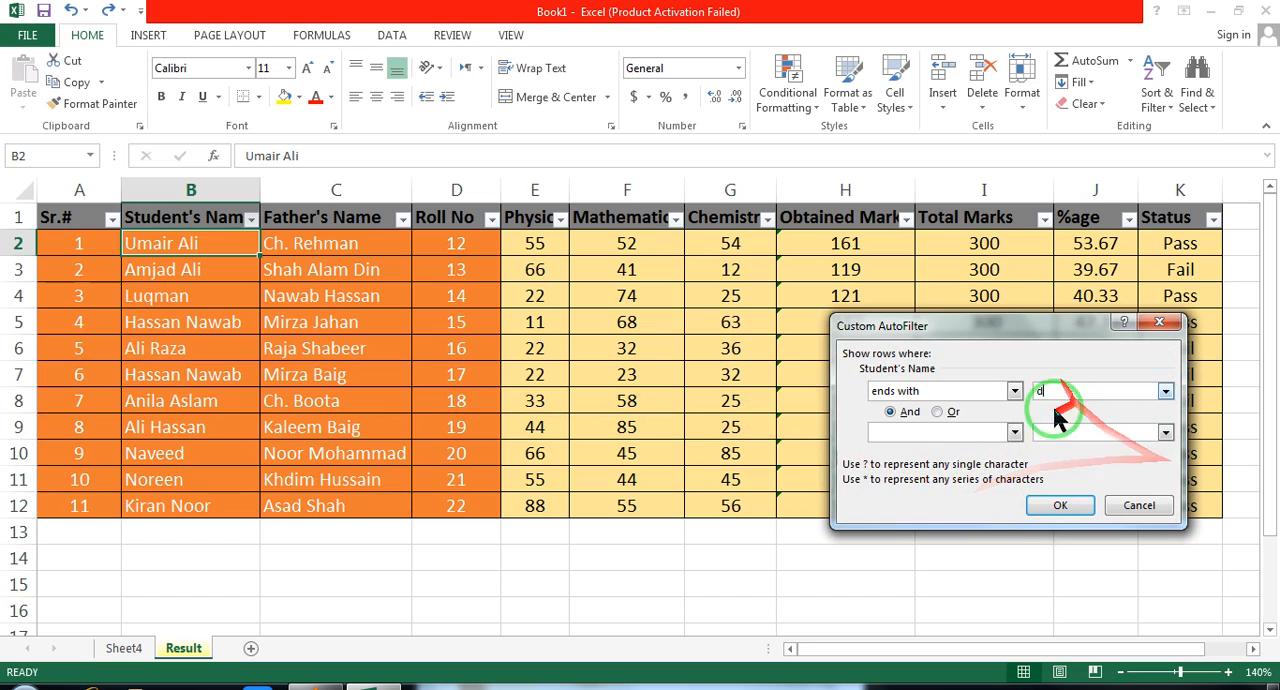
pyautogui.click(1063, 505)
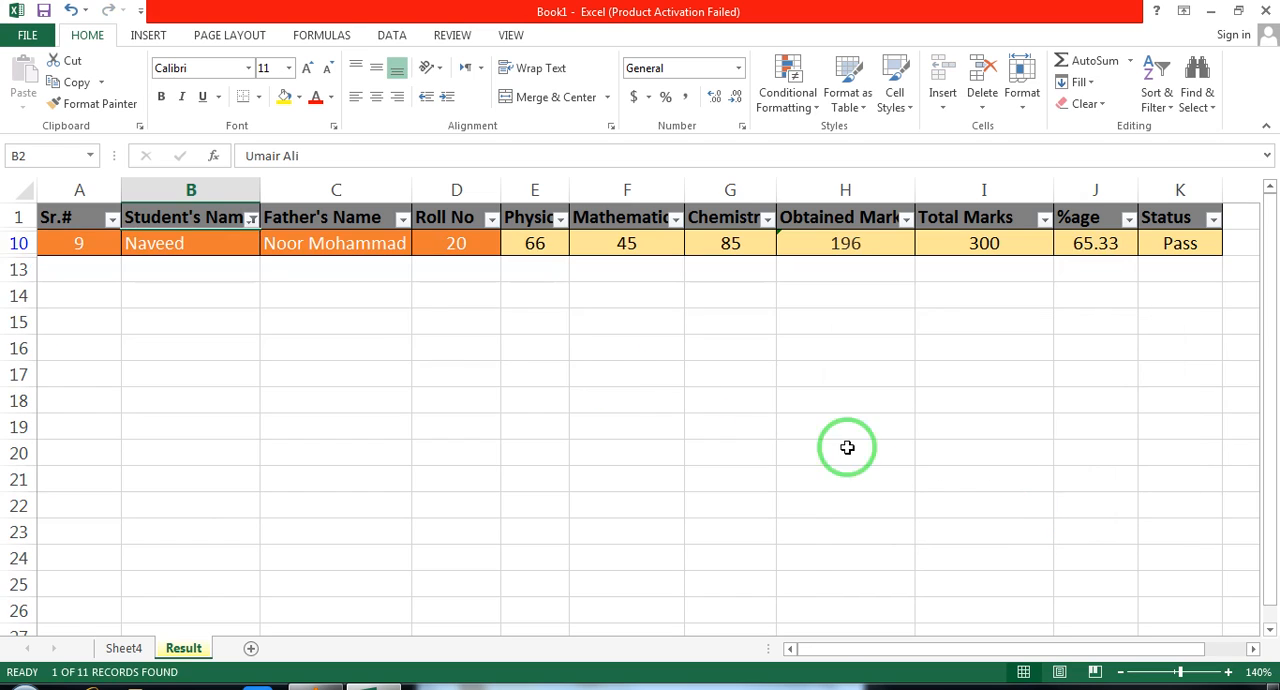
pyautogui.click(196, 243)
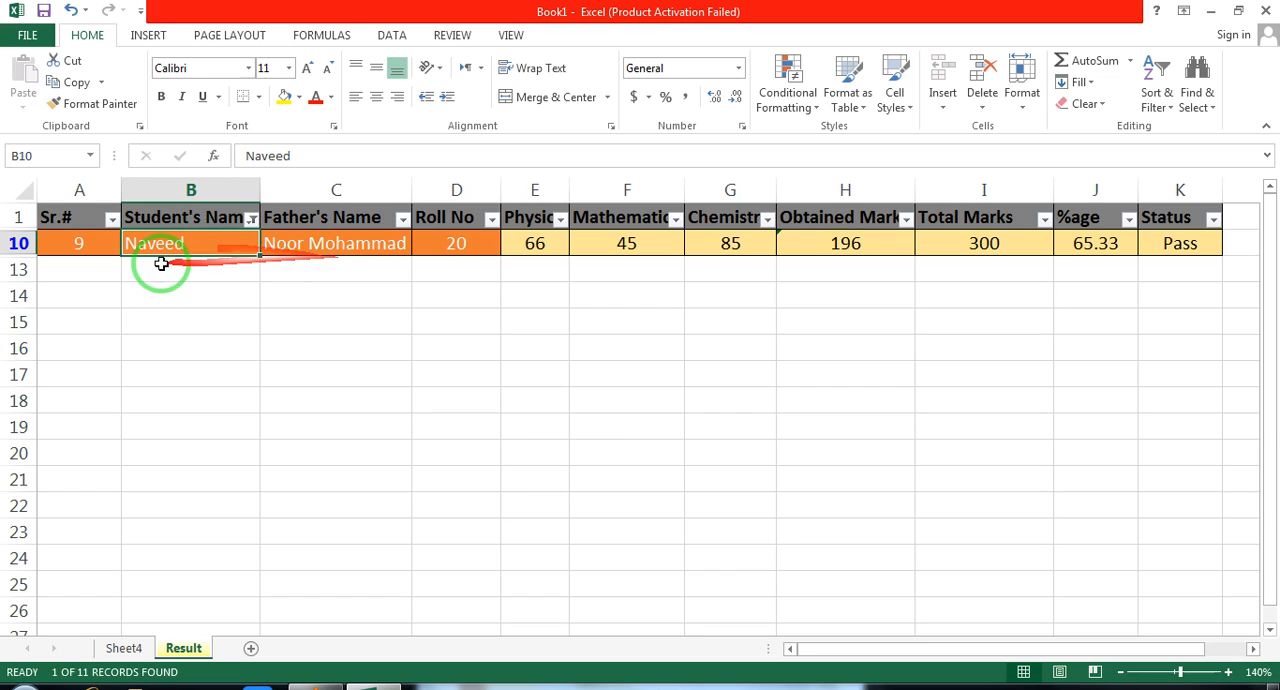
pyautogui.hotkey('ctrl', 'z')
# Filter the Student's Name column with a Contains text filter for one student's first name, and undo the filter
pyautogui.click(252, 219)
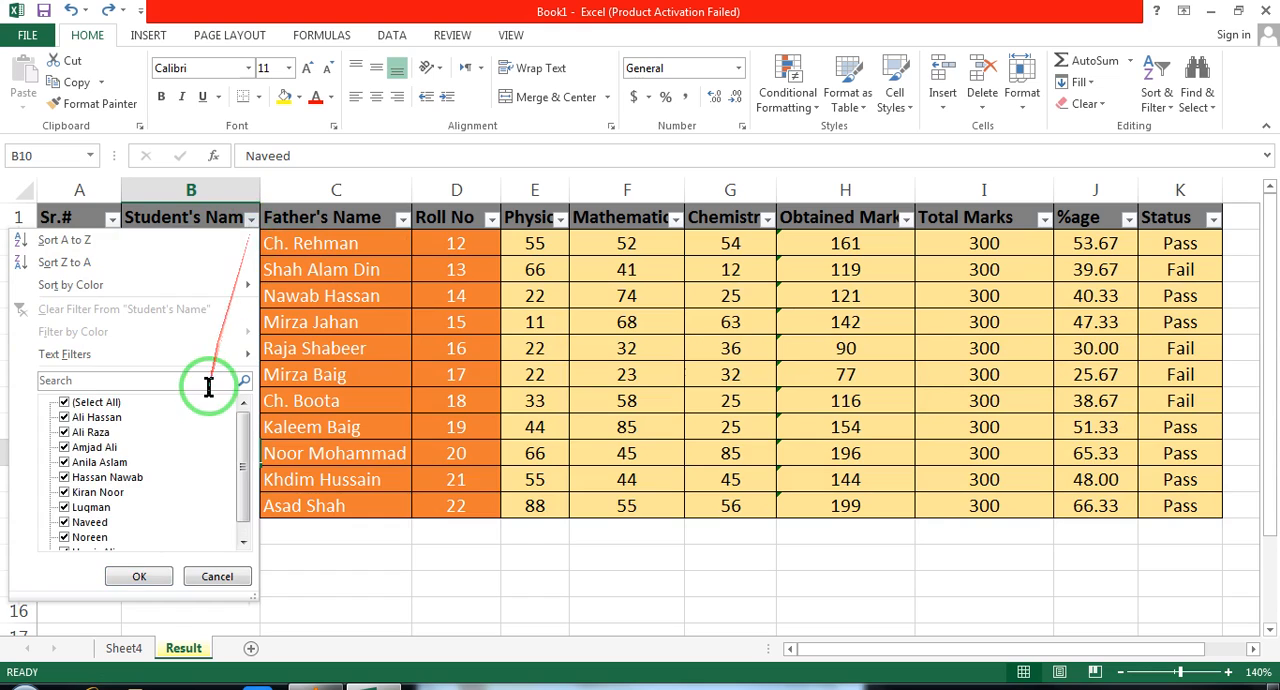
pyautogui.click(193, 357)
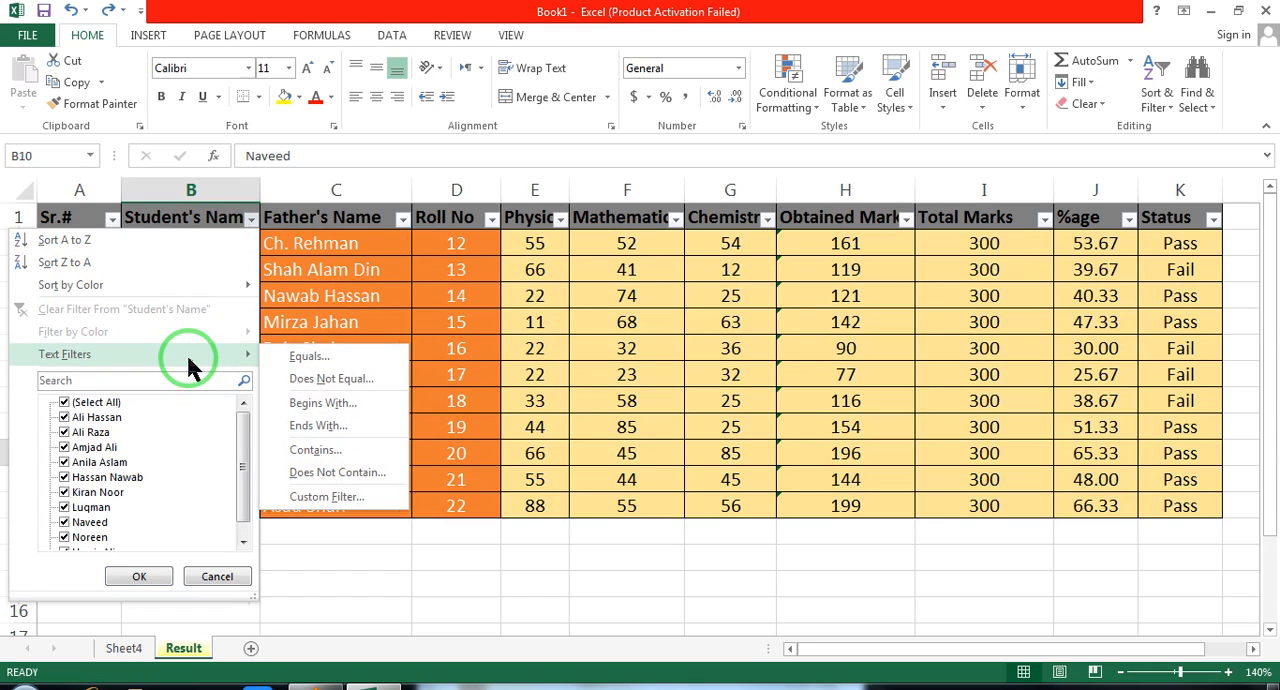
pyautogui.click(338, 452)
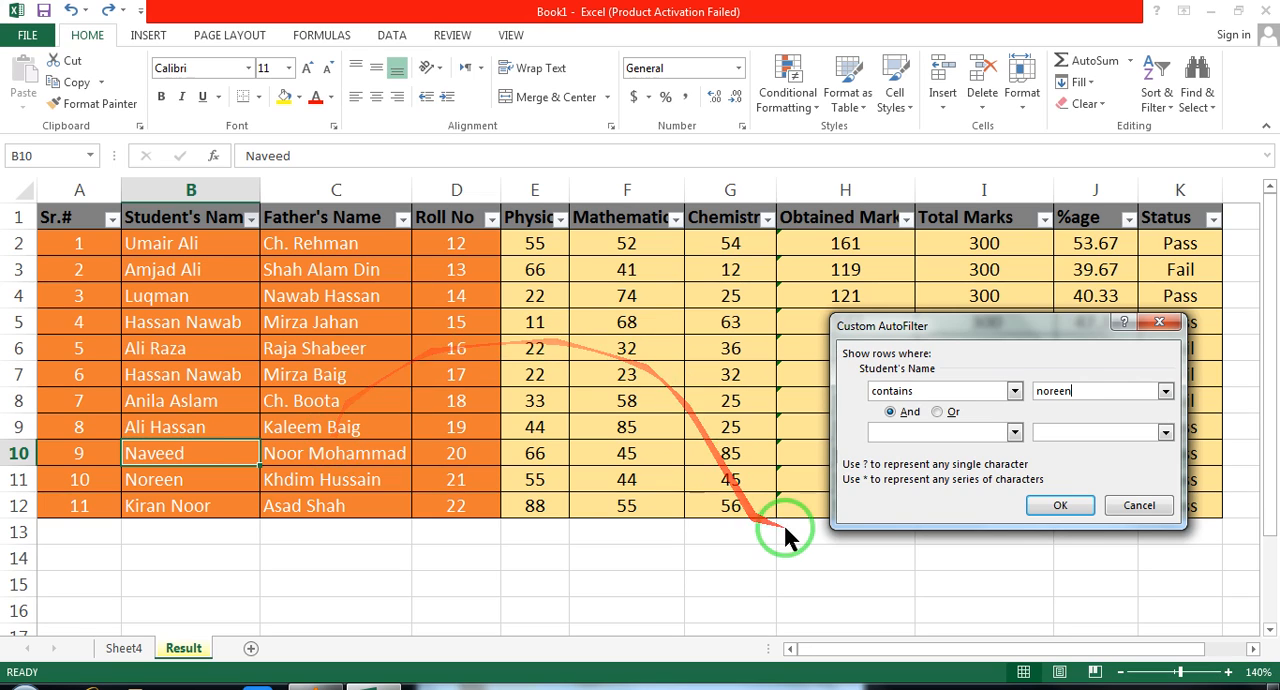
pyautogui.click(1060, 505)
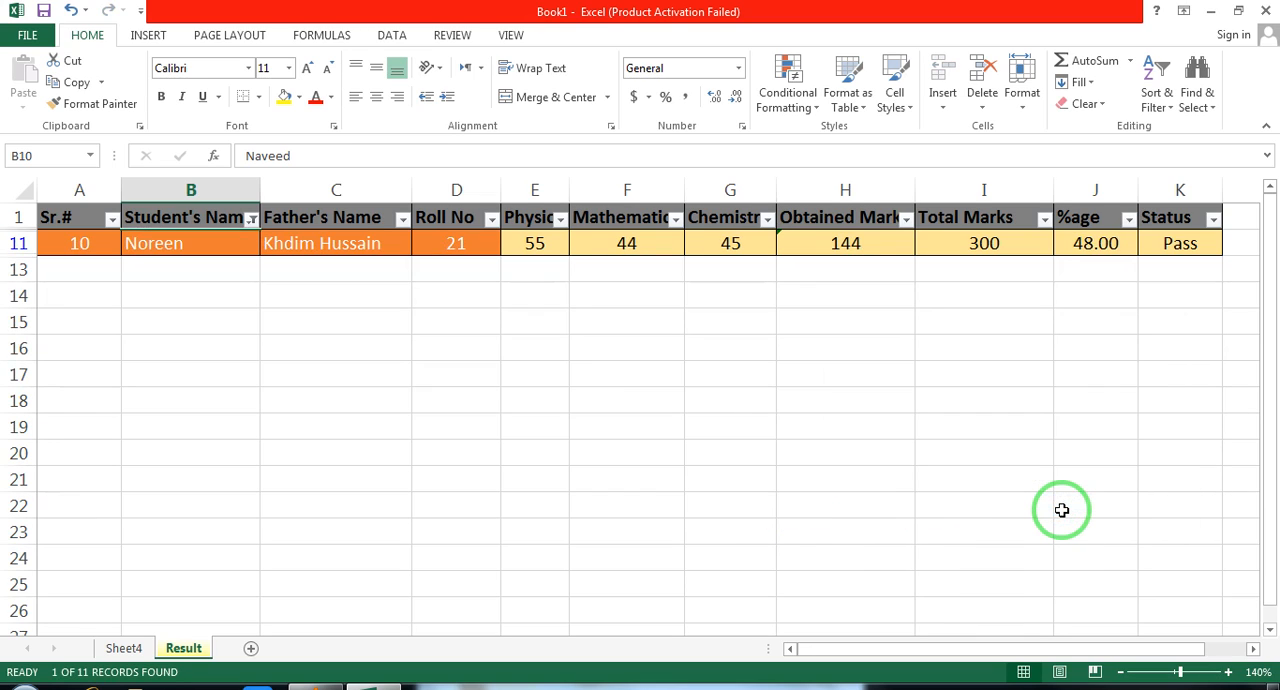
pyautogui.hotkey('ctrl', 'z')
pyautogui.click(252, 220)
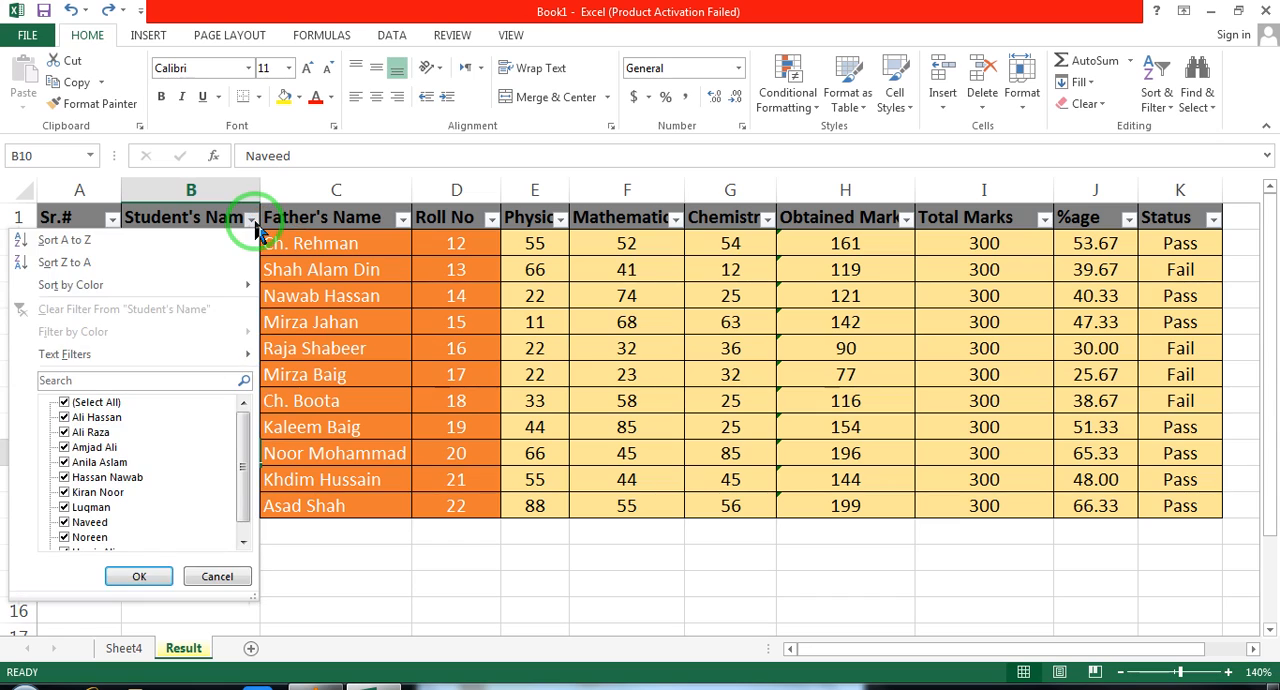
pyautogui.moveTo(131, 353)
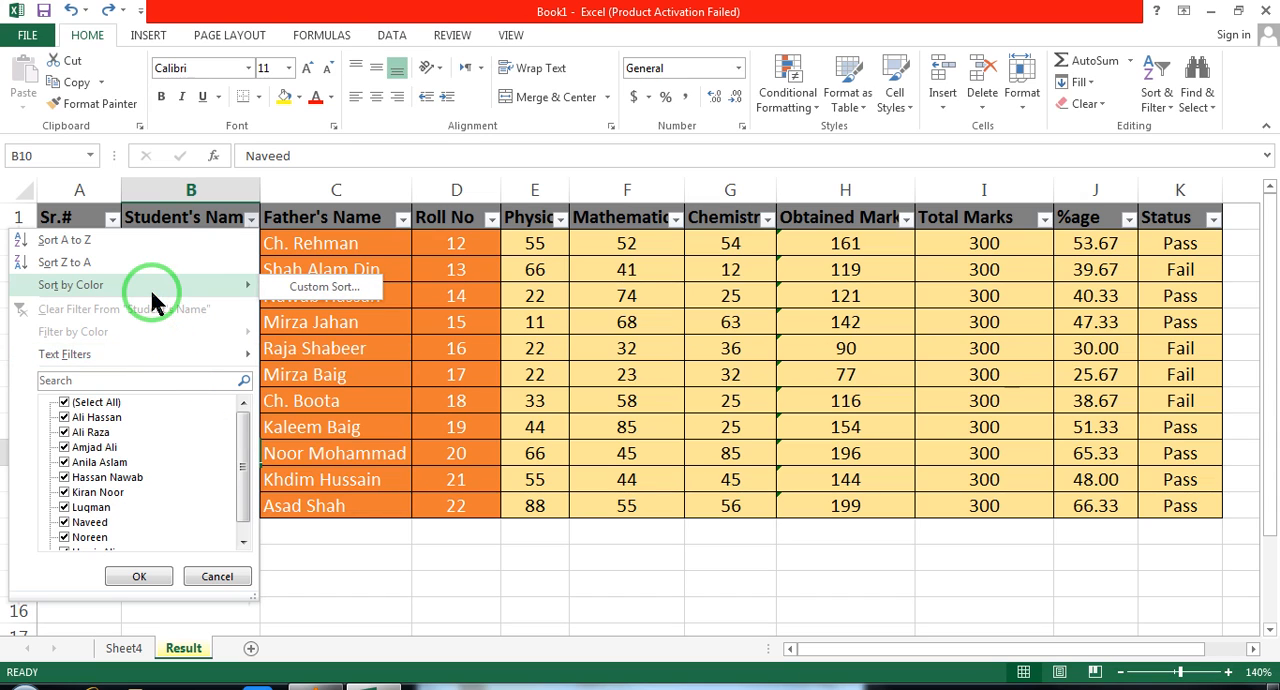
pyautogui.click(846, 309)
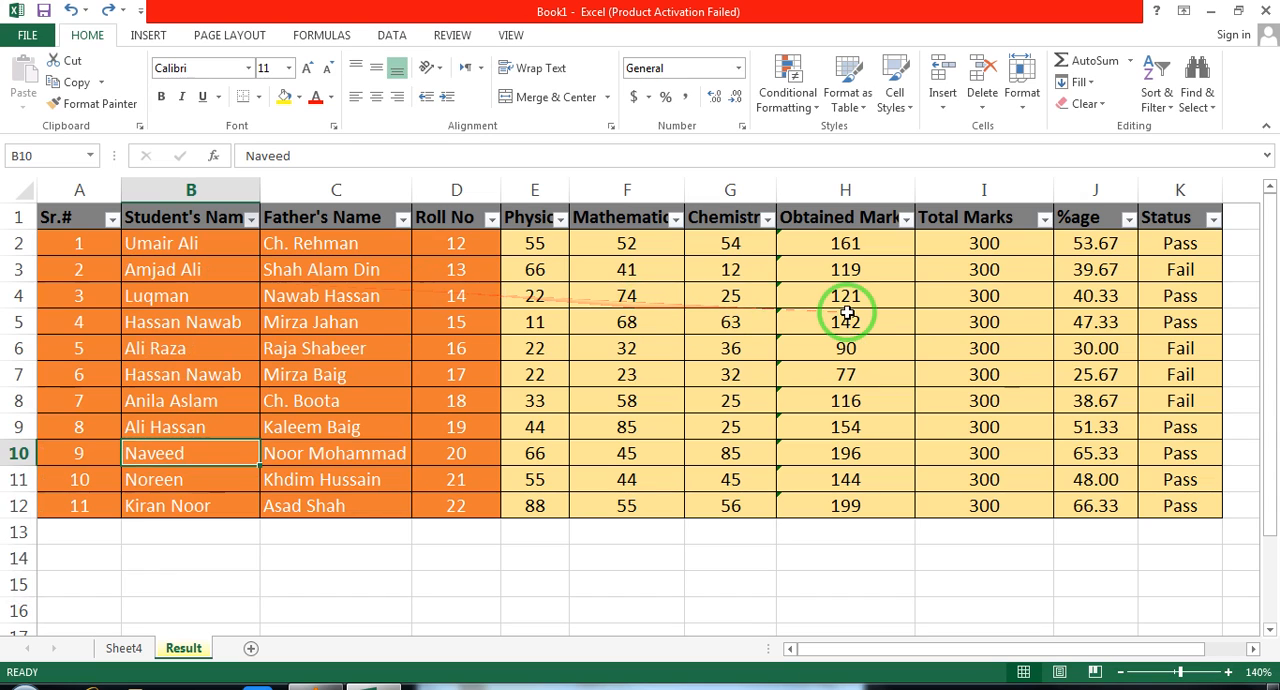
pyautogui.click(1178, 243)
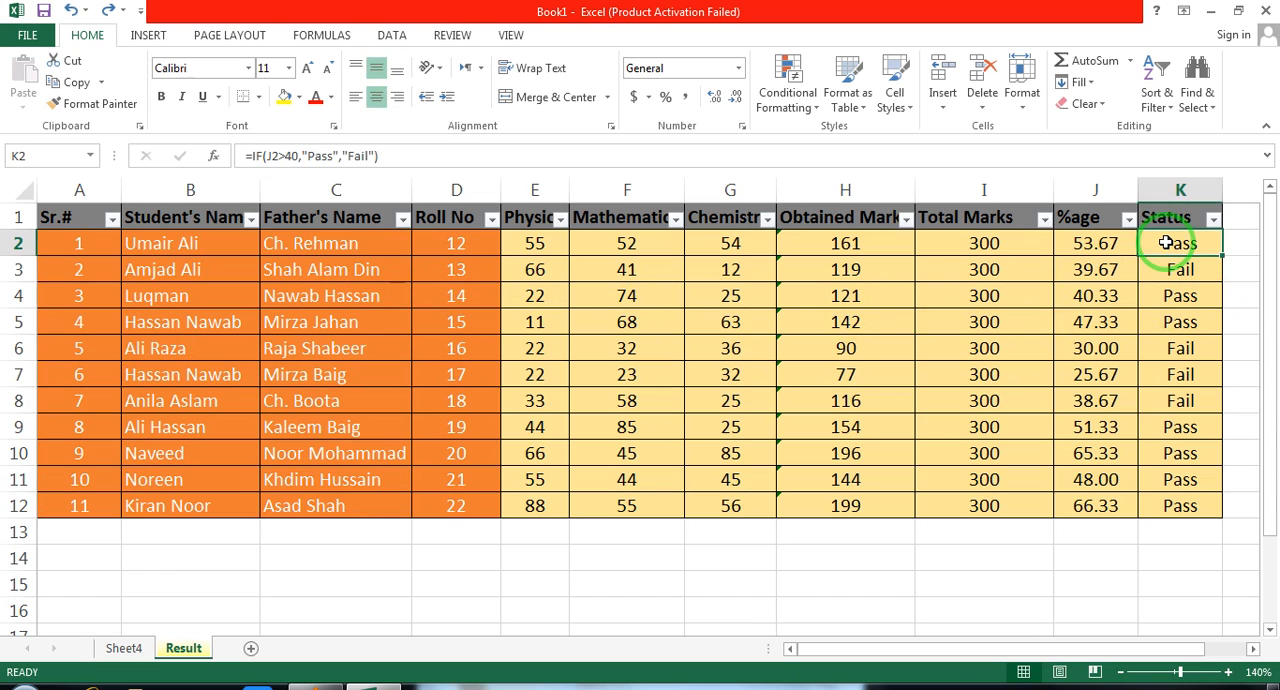
pyautogui.click(300, 97)
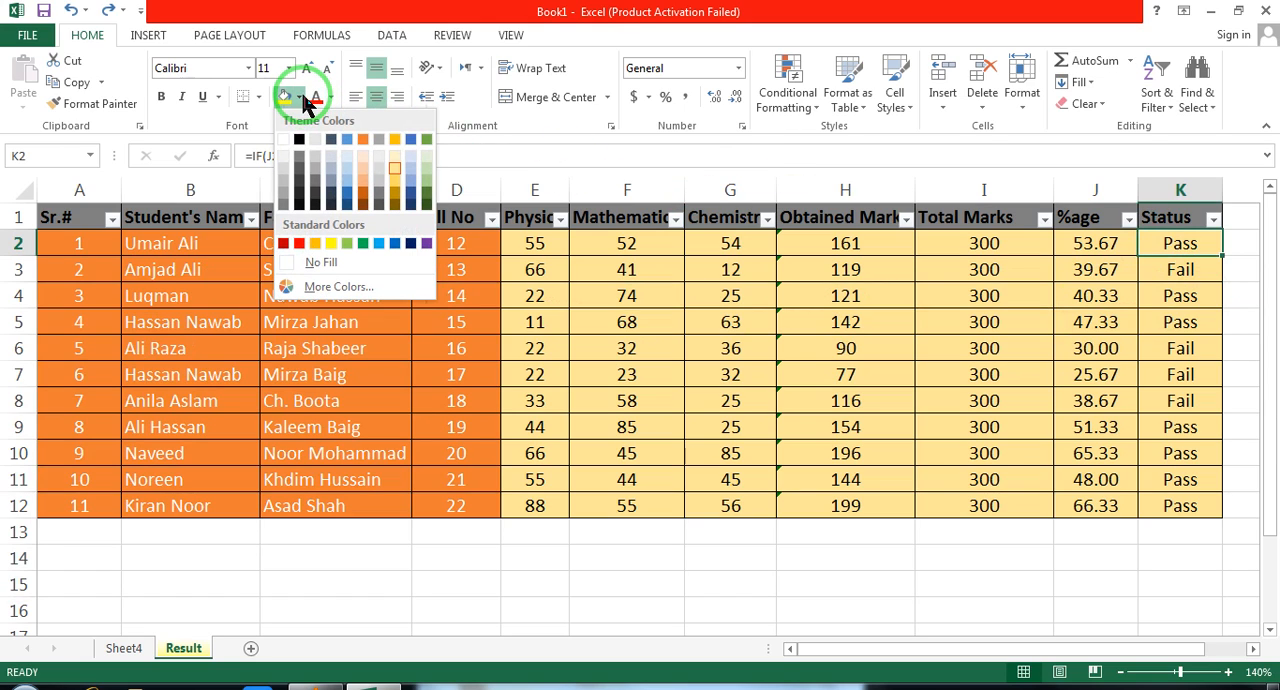
pyautogui.click(15, 243)
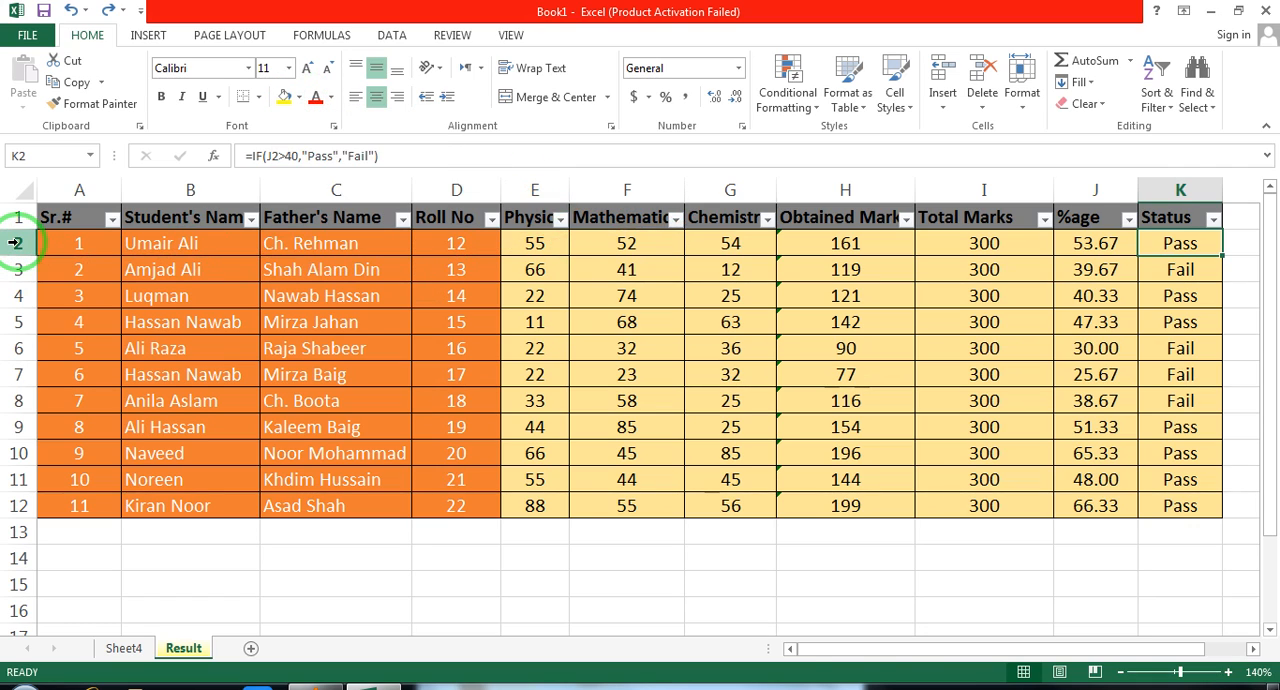
# Select the non-adjacent rows 2, 5 and 8 together, and reduce the selection to row 8
pyautogui.click(15, 243)
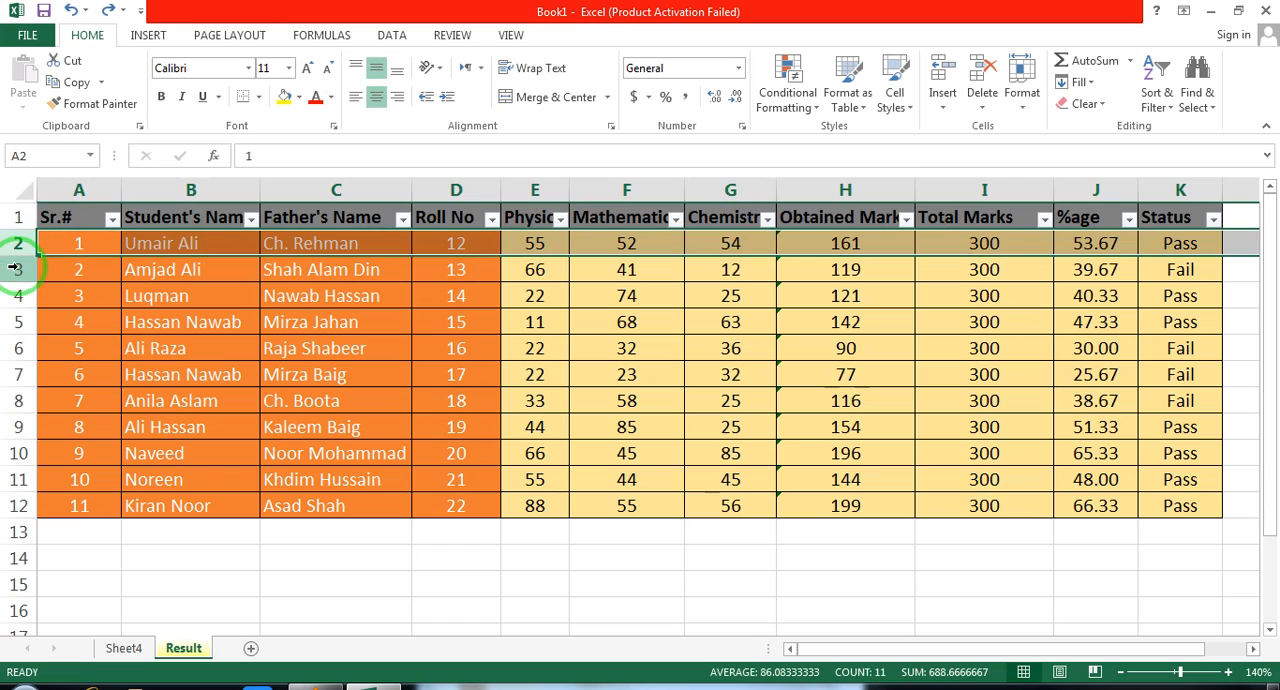
pyautogui.keyDown('ctrl'); pyautogui.click(20, 322); pyautogui.keyUp('ctrl')
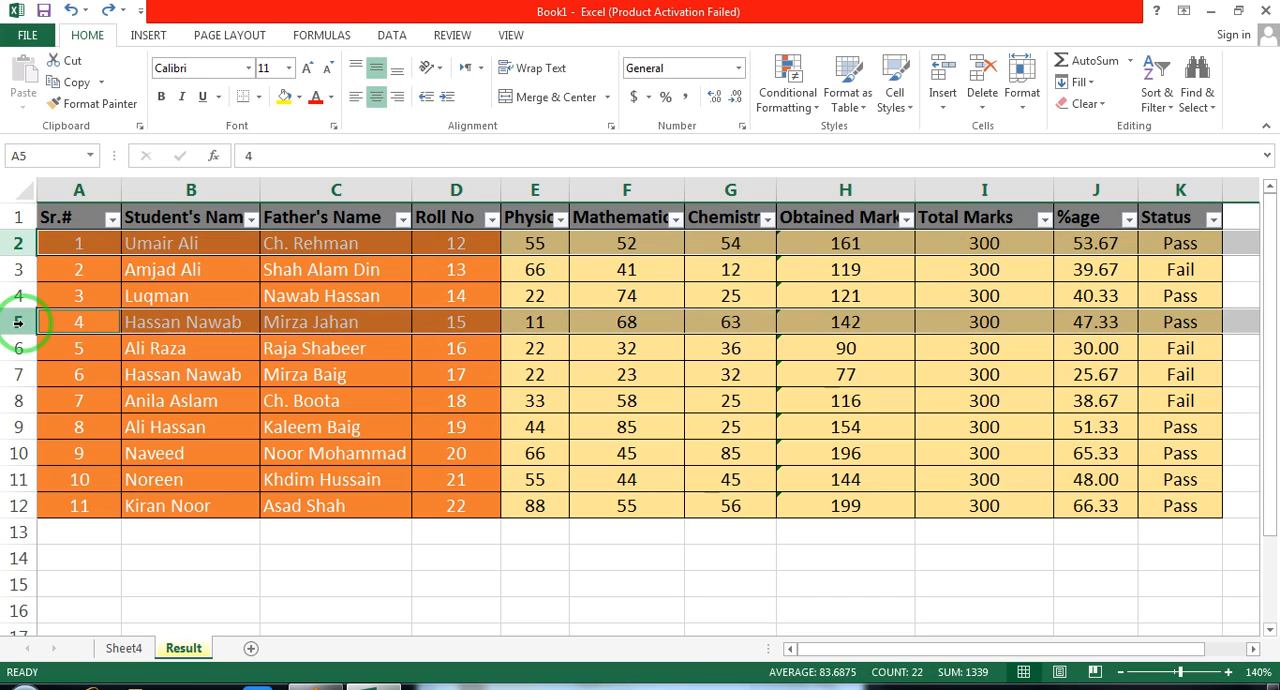
pyautogui.keyDown('ctrl'); pyautogui.click(18, 401); pyautogui.keyUp('ctrl')
pyautogui.keyDown('ctrl'); pyautogui.click(18, 407); pyautogui.keyUp('ctrl')
pyautogui.keyDown('ctrl'); pyautogui.click(18, 407); pyautogui.keyUp('ctrl')
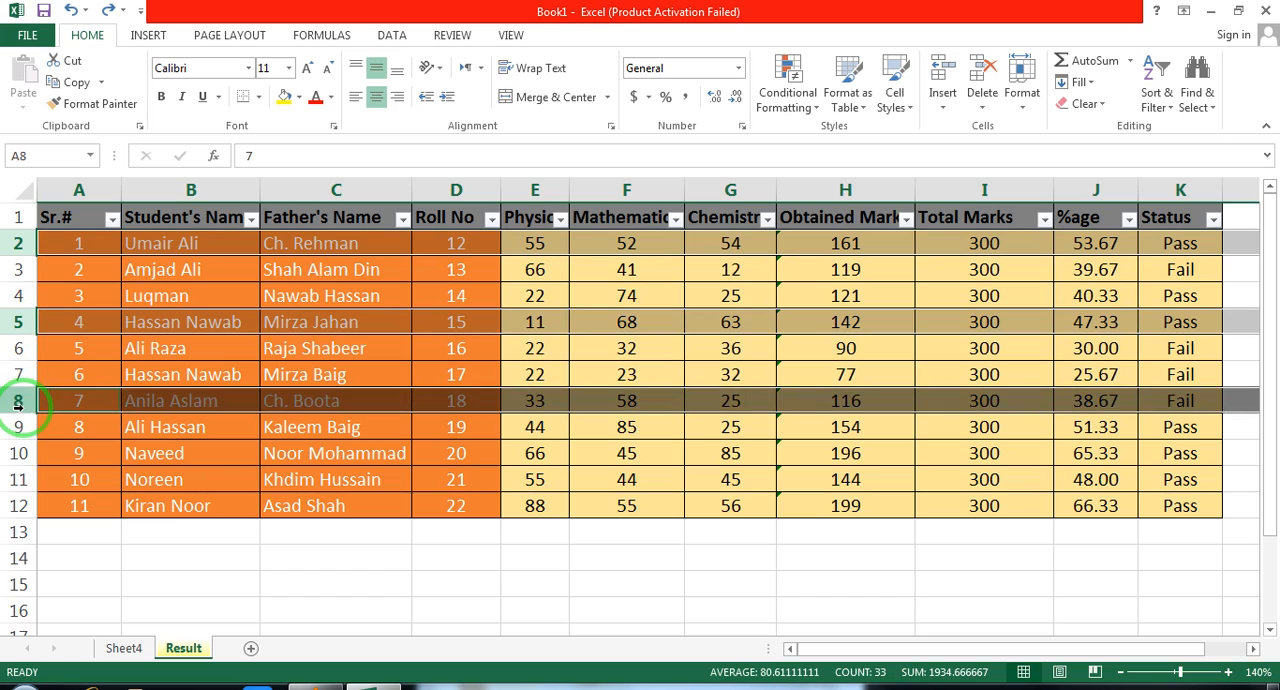
pyautogui.keyDown('ctrl'); pyautogui.click(19, 400); pyautogui.keyUp('ctrl')
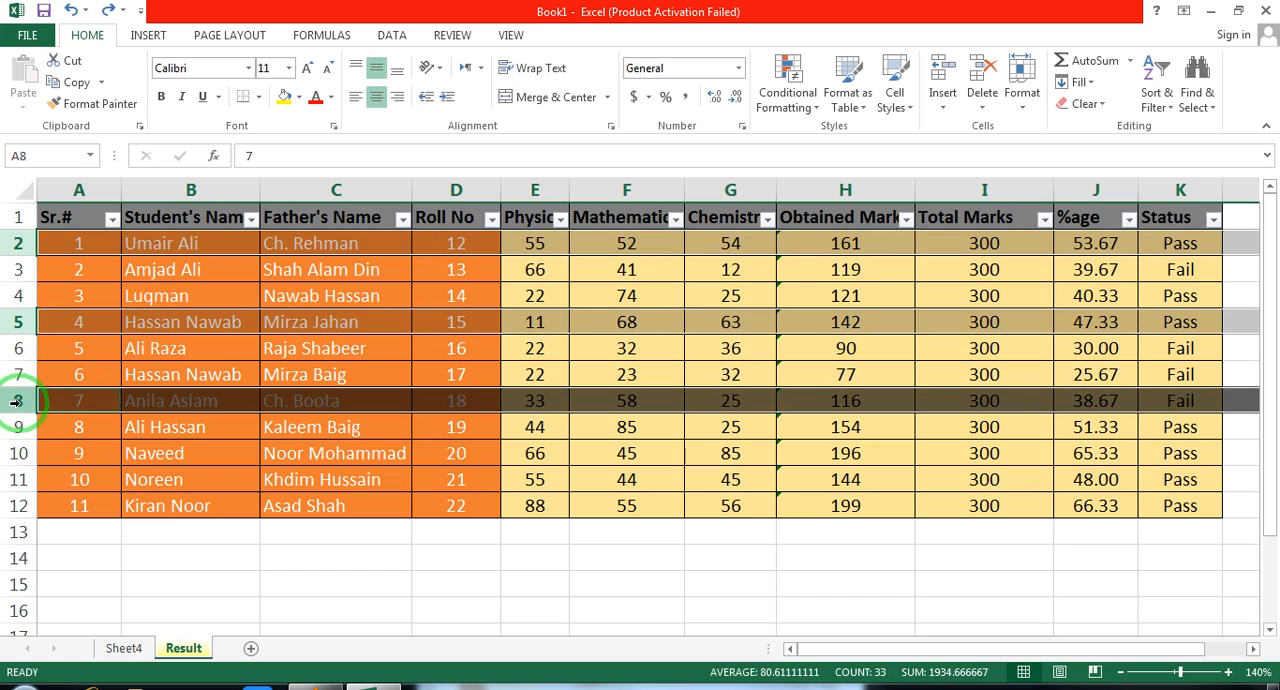
pyautogui.keyDown('ctrl'); pyautogui.click(19, 427); pyautogui.keyUp('ctrl')
pyautogui.click(19, 400)
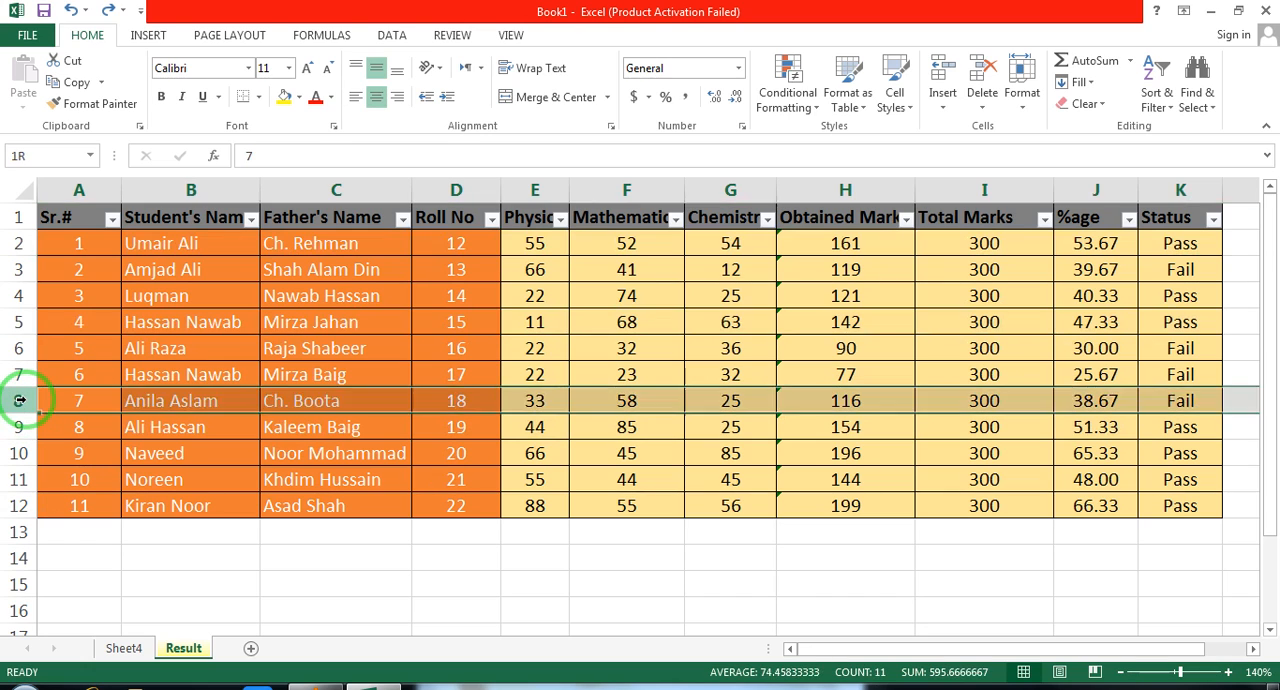
# Select all Pass cells in the Status column (K2, K4, K5 and K9 to K12) and fill them with standard green
pyautogui.click(1189, 250)
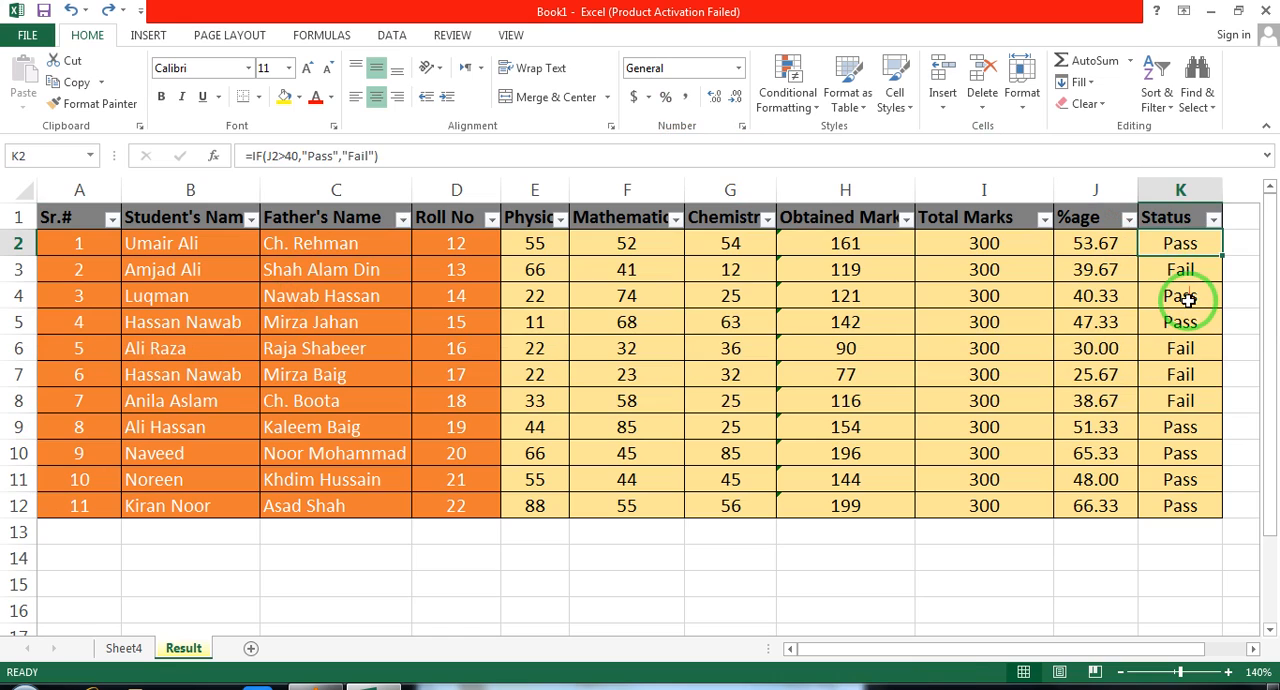
pyautogui.keyDown('ctrl'); pyautogui.click(1187, 298); pyautogui.keyUp('ctrl')
pyautogui.keyDown('ctrl'); pyautogui.click(1203, 326); pyautogui.keyUp('ctrl')
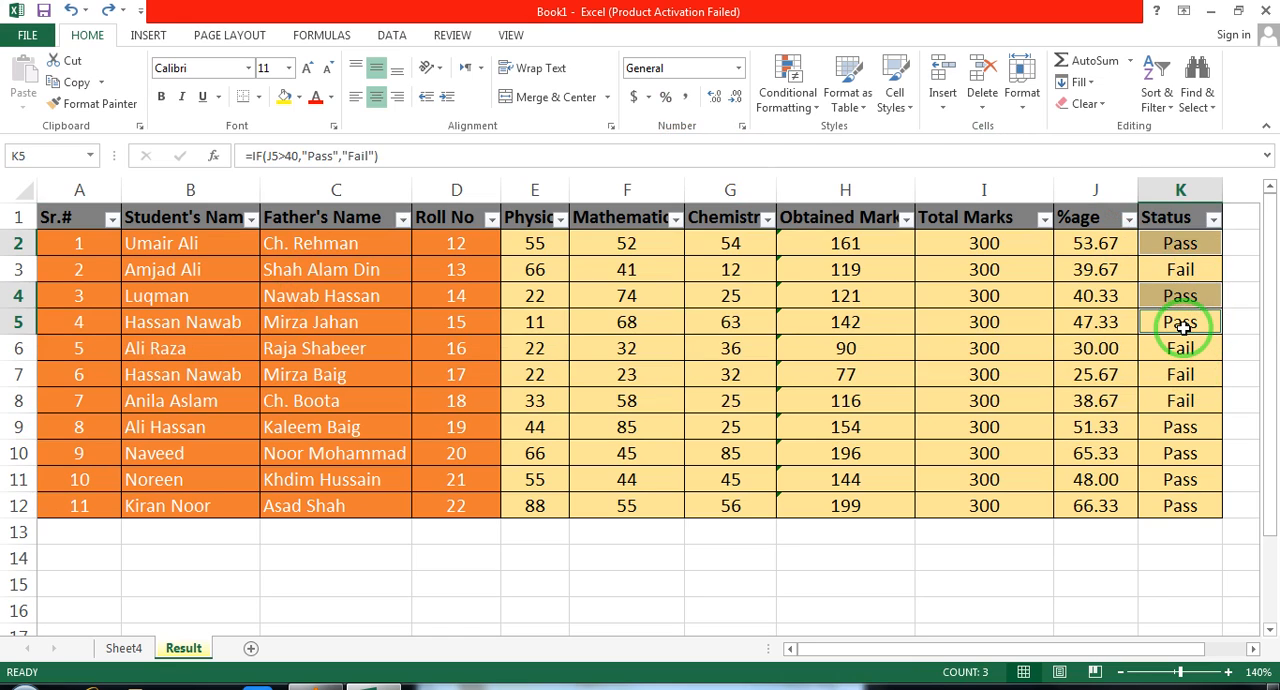
pyautogui.keyDown('ctrl'); pyautogui.click(1190, 431); pyautogui.keyUp('ctrl')
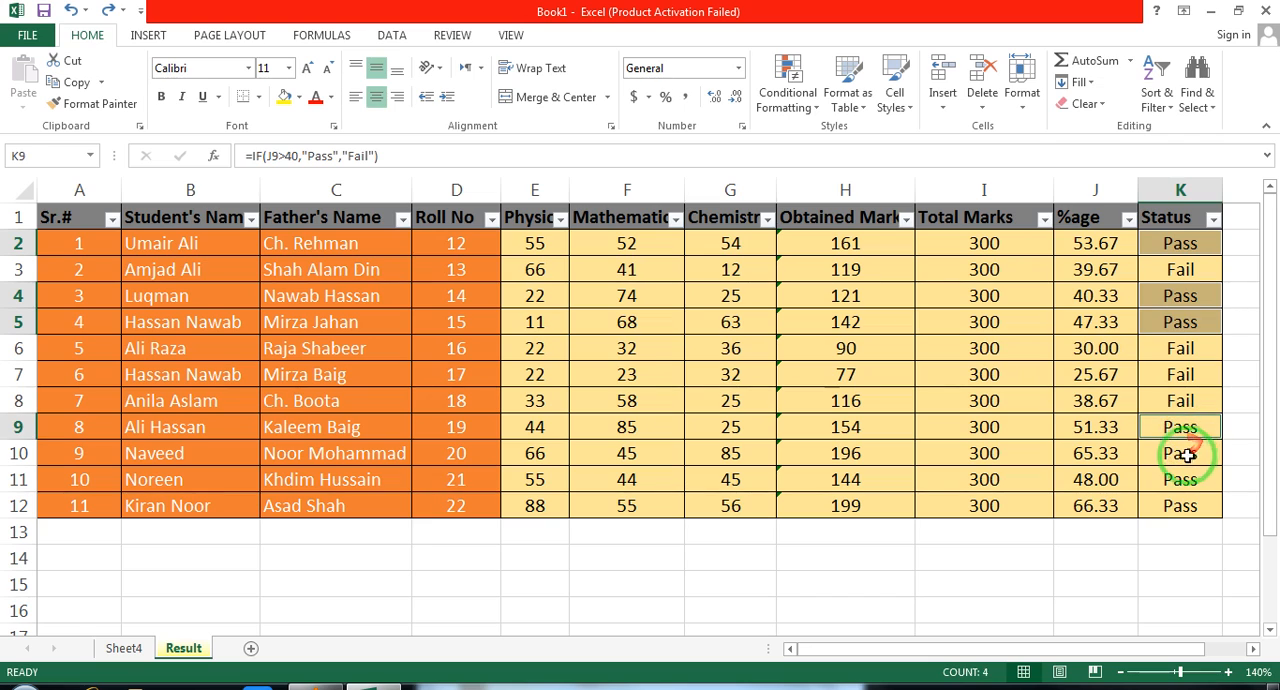
pyautogui.keyDown('ctrl'); pyautogui.click(1190, 455); pyautogui.keyUp('ctrl')
pyautogui.keyDown('ctrl'); pyautogui.click(1188, 476); pyautogui.keyUp('ctrl')
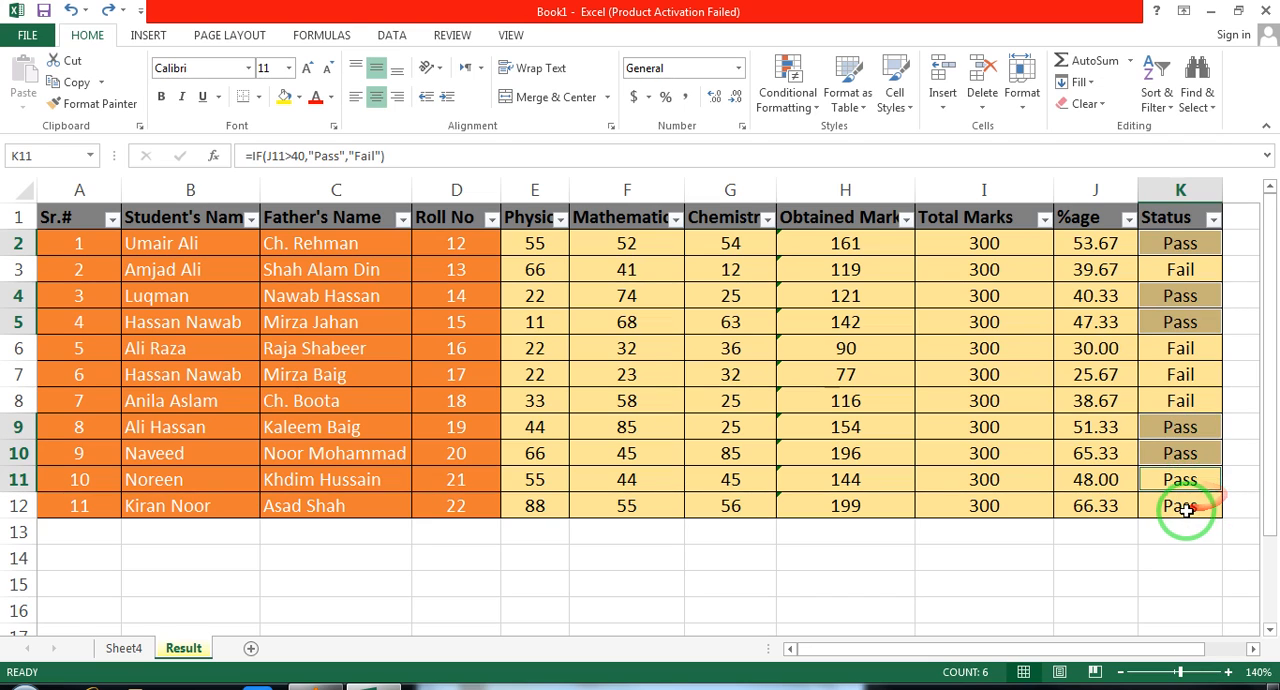
pyautogui.keyDown('ctrl'); pyautogui.click(1187, 508); pyautogui.keyUp('ctrl')
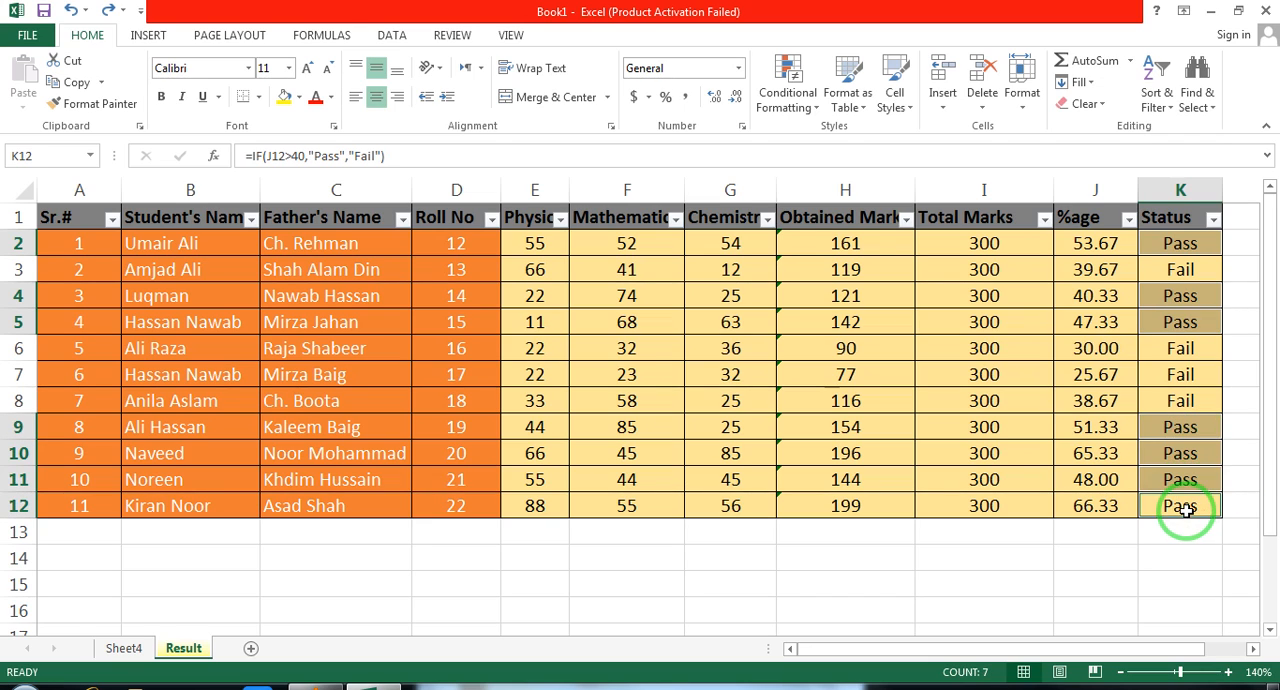
pyautogui.click(300, 96)
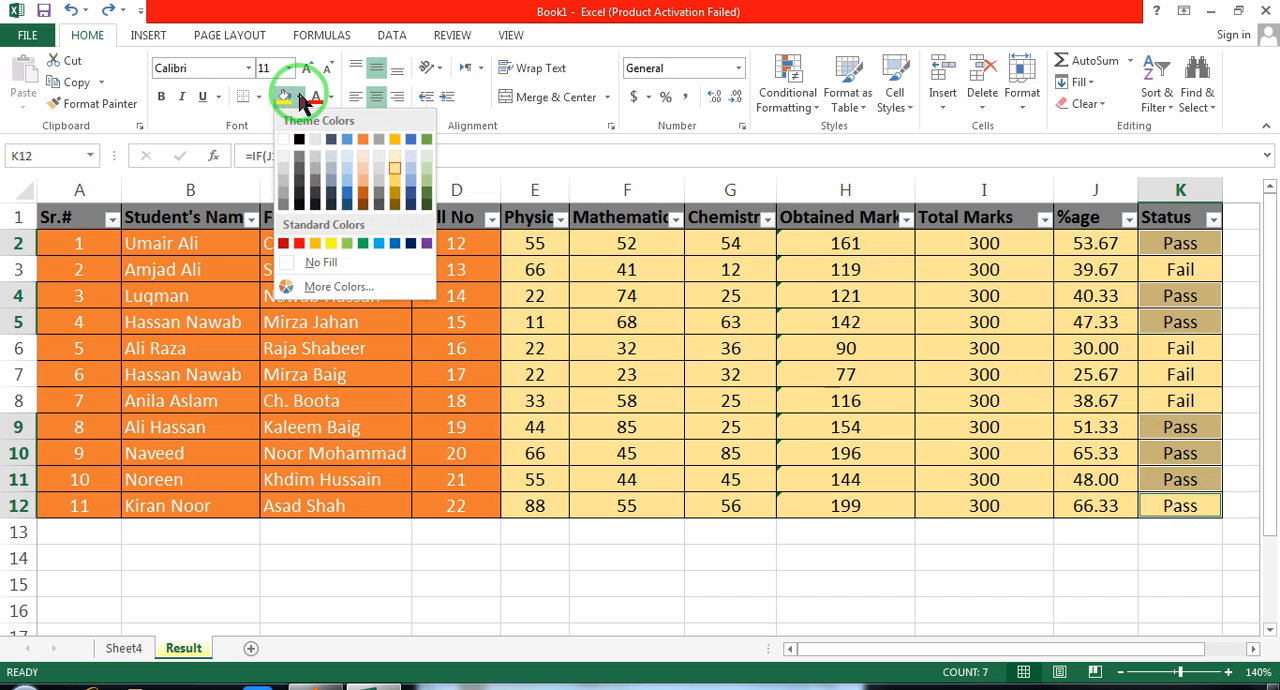
pyautogui.click(362, 243)
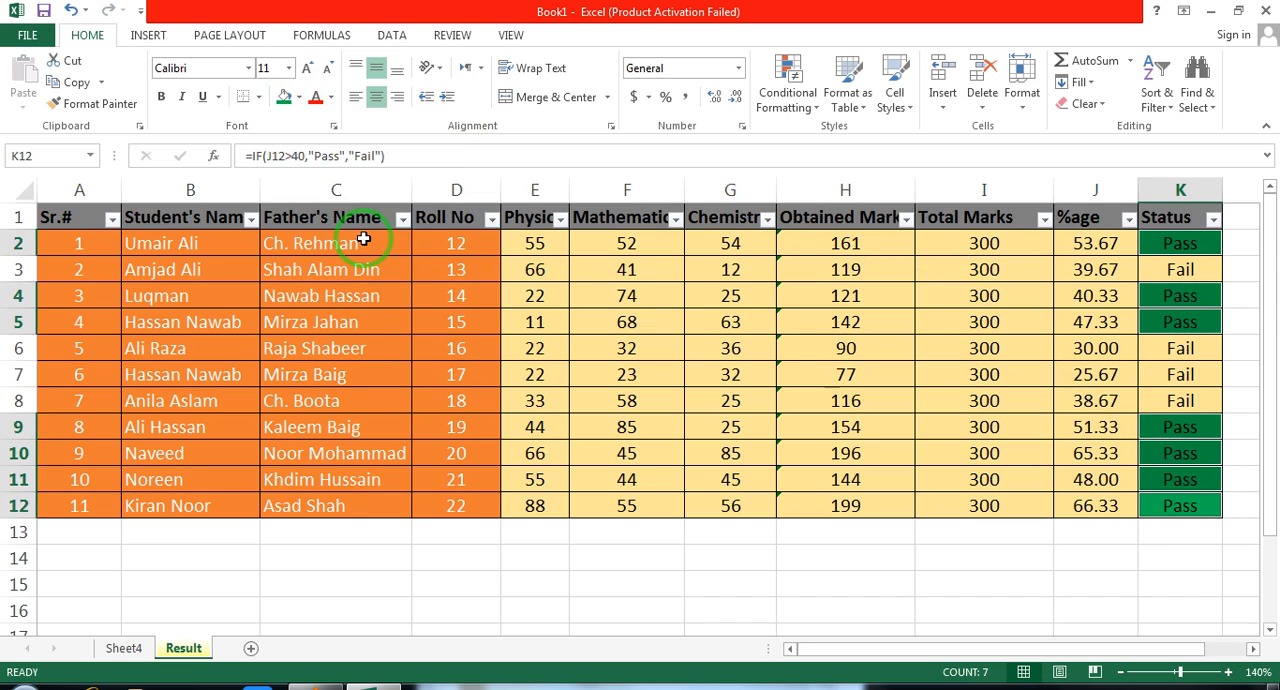
# Select all Fail cells in the Status column (K3 and K6 to K8) and fill them with standard red
pyautogui.click(1163, 269)
pyautogui.keyDown('ctrl'); pyautogui.click(1185, 350); pyautogui.keyUp('ctrl')
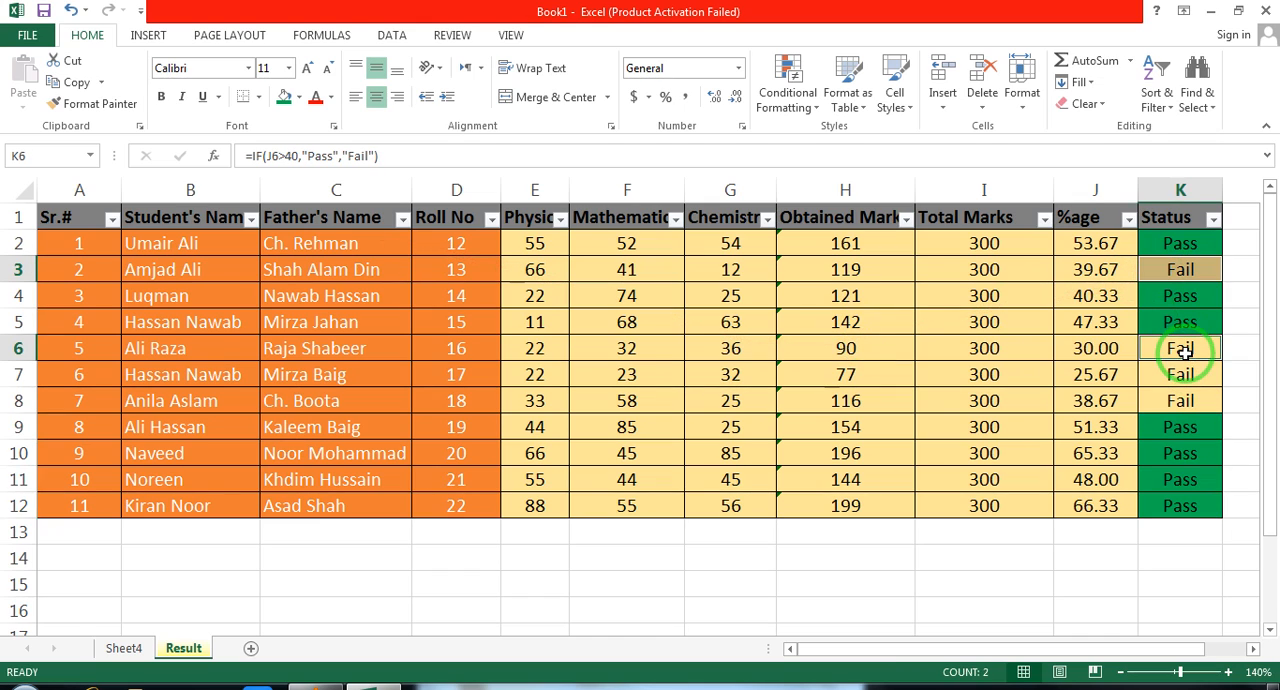
pyautogui.keyDown('ctrl'); pyautogui.click(1183, 374); pyautogui.keyUp('ctrl')
pyautogui.keyDown('ctrl'); pyautogui.click(1190, 391); pyautogui.keyUp('ctrl')
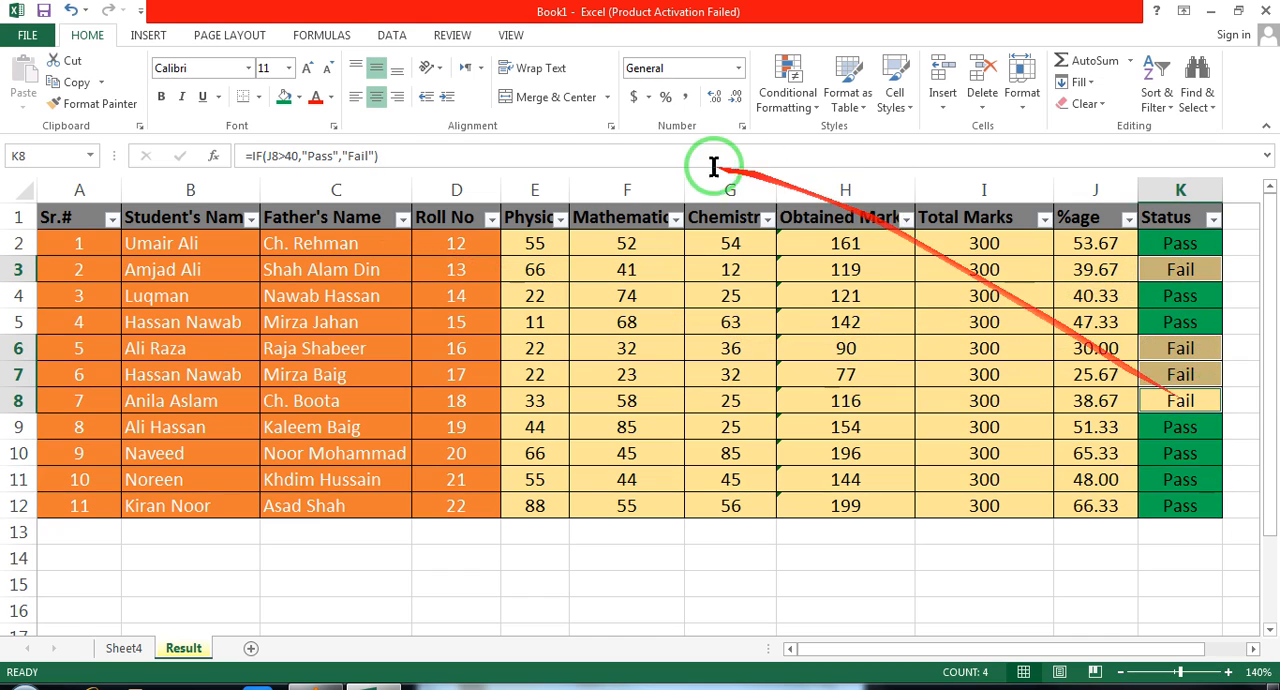
pyautogui.click(298, 98)
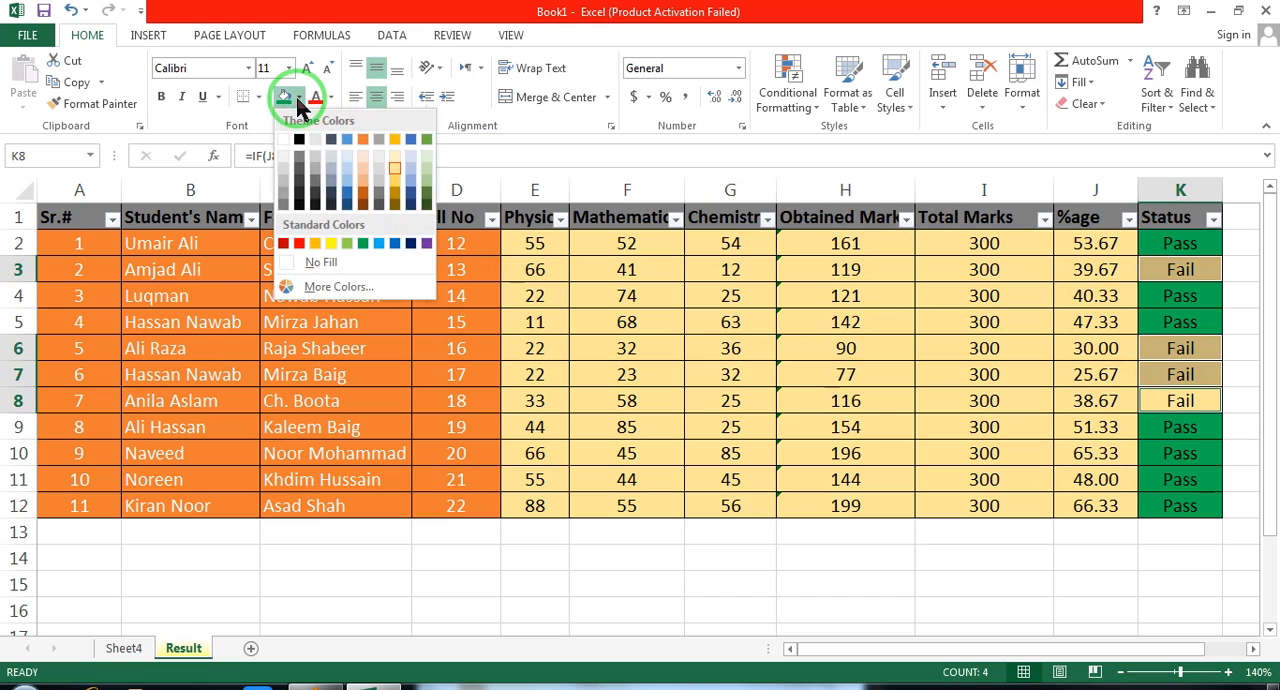
pyautogui.click(297, 242)
pyautogui.click(676, 350)
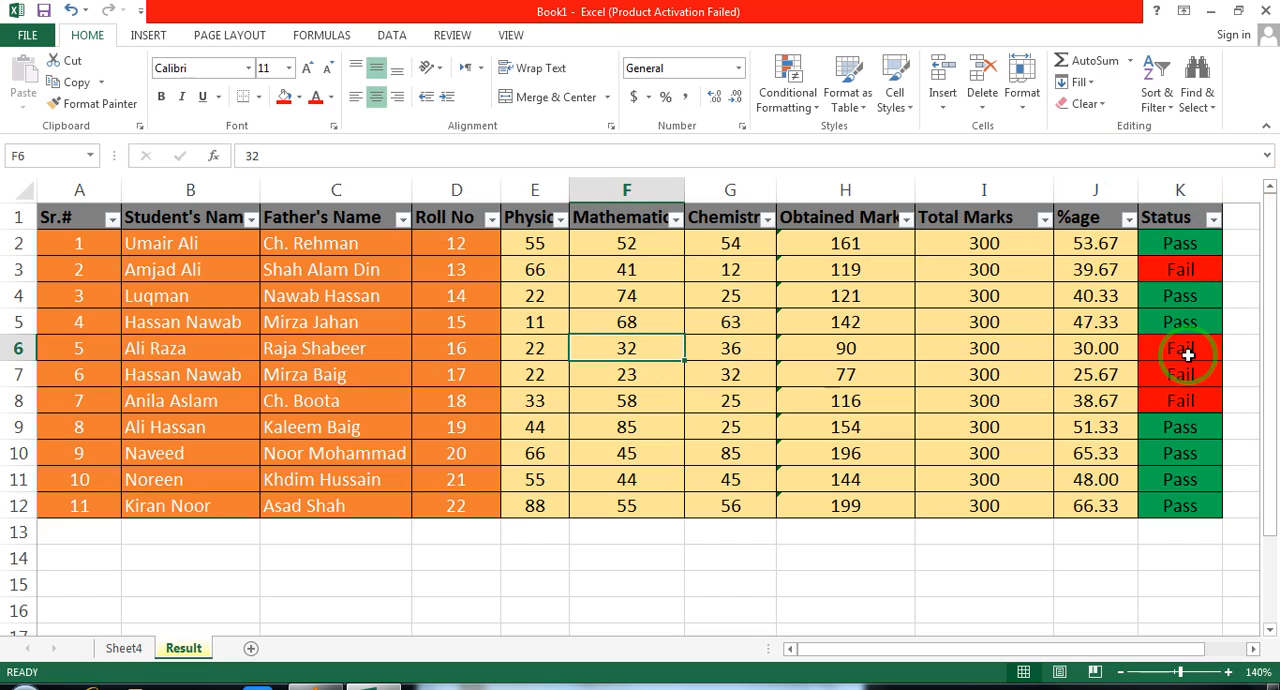
# Sort the Status column by green cell colour and by red cell colour, and undo both sorts
pyautogui.click(1214, 220)
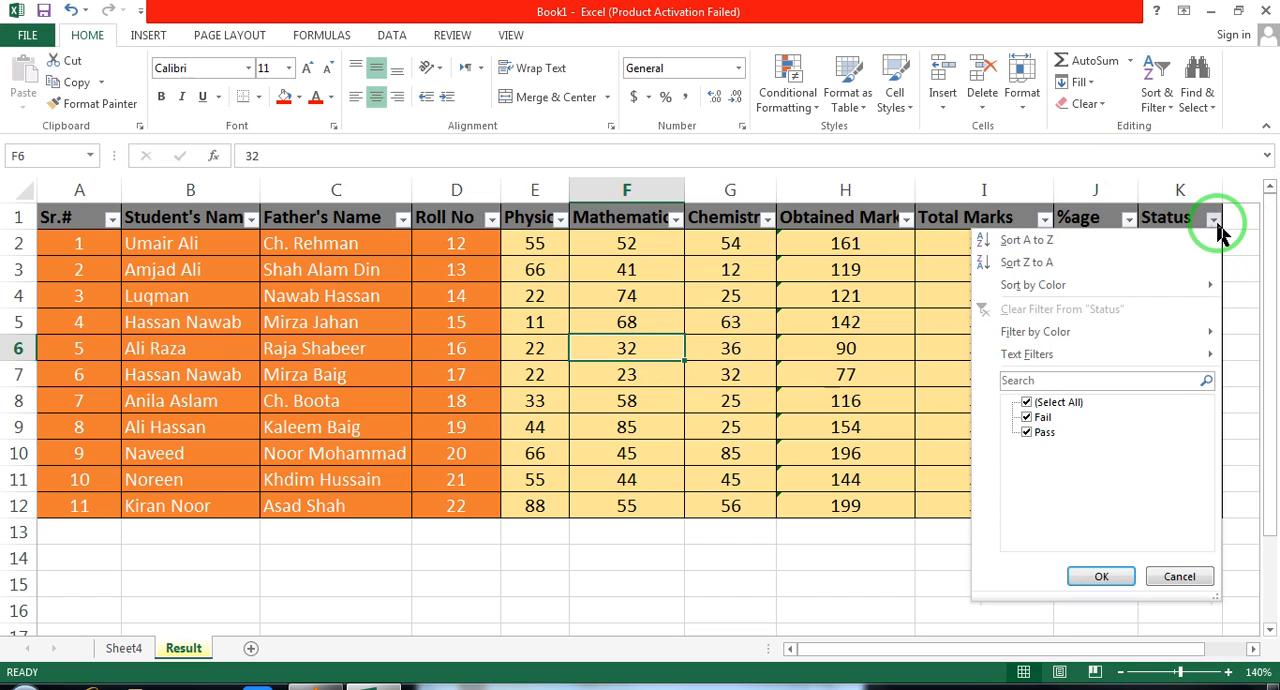
pyautogui.moveTo(1122, 288)
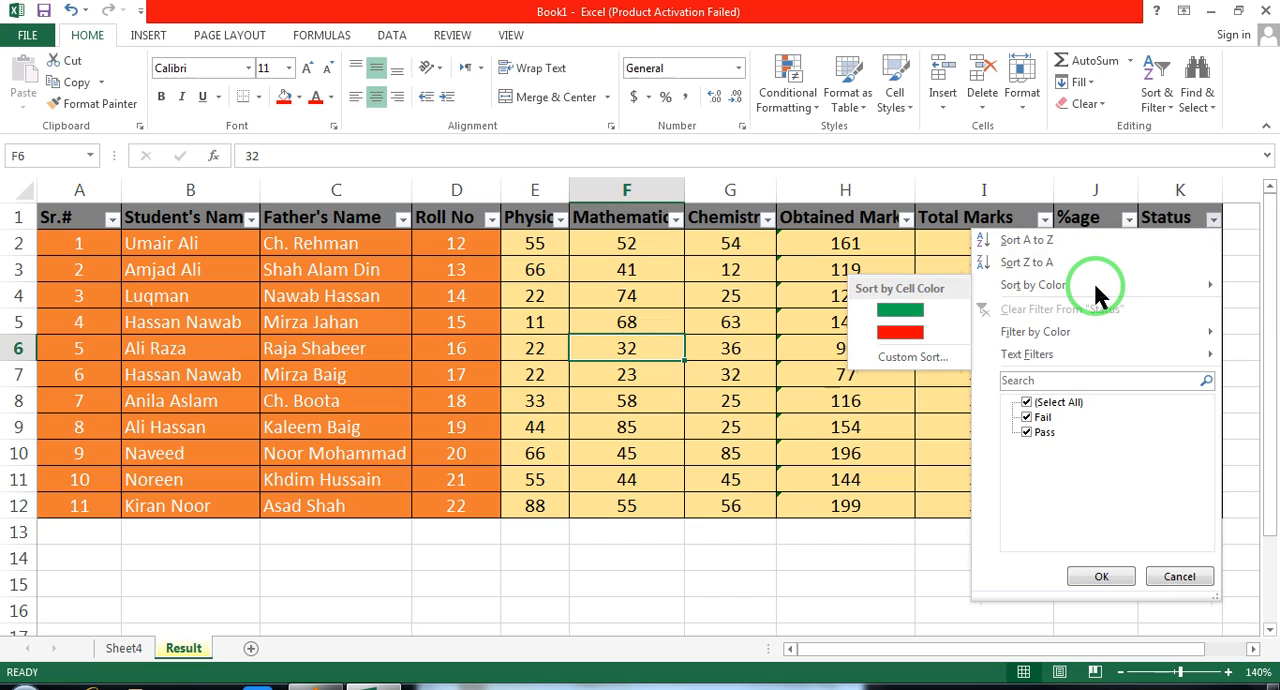
pyautogui.click(900, 310)
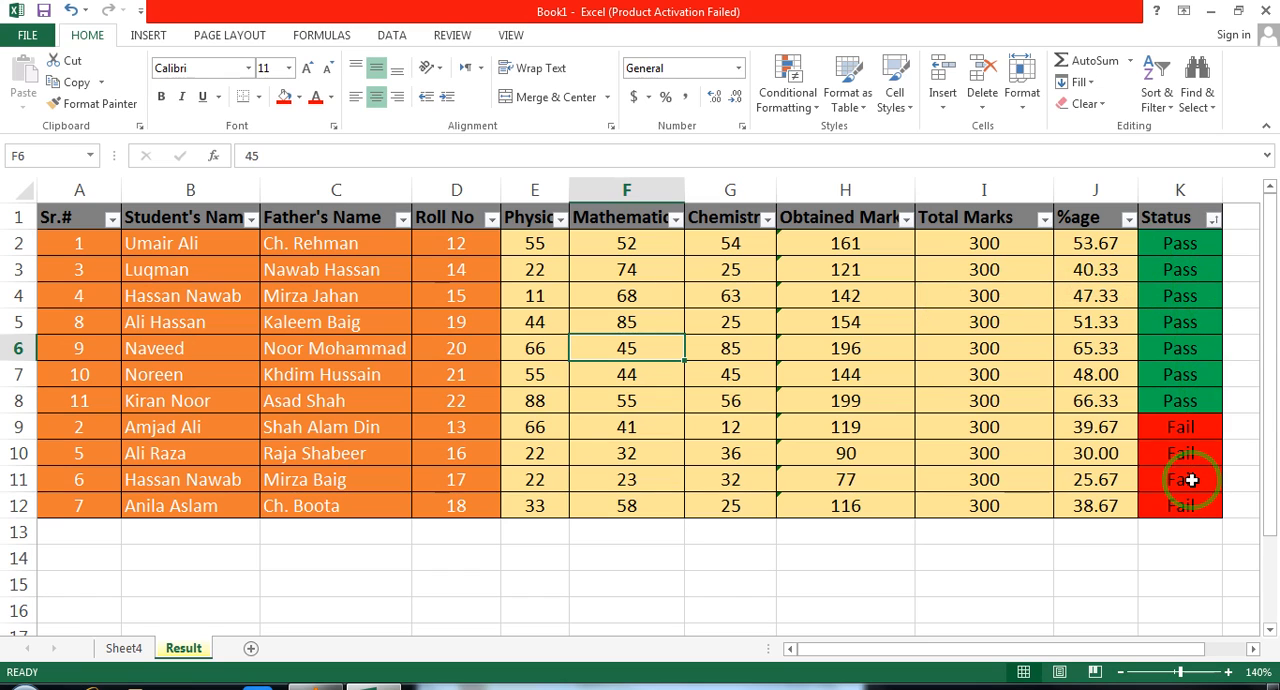
pyautogui.click(1214, 222)
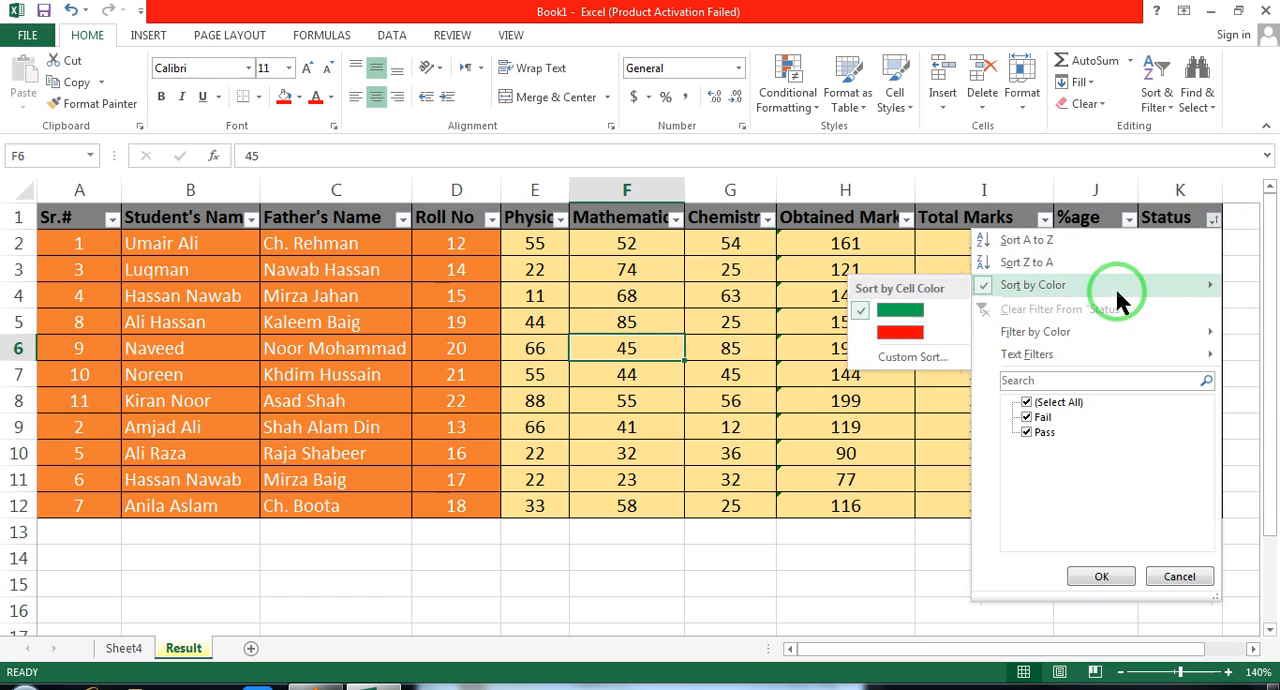
pyautogui.click(882, 338)
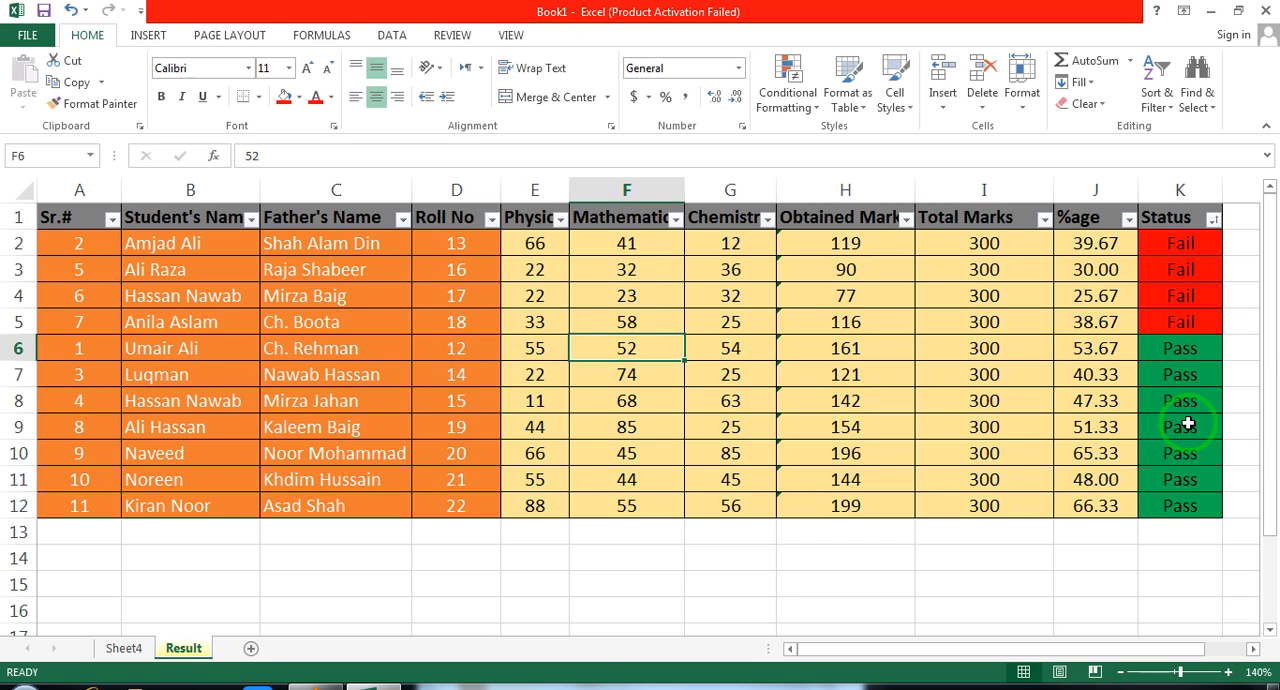
pyautogui.hotkey('ctrl', 'z')
pyautogui.hotkey('ctrl', 'z')
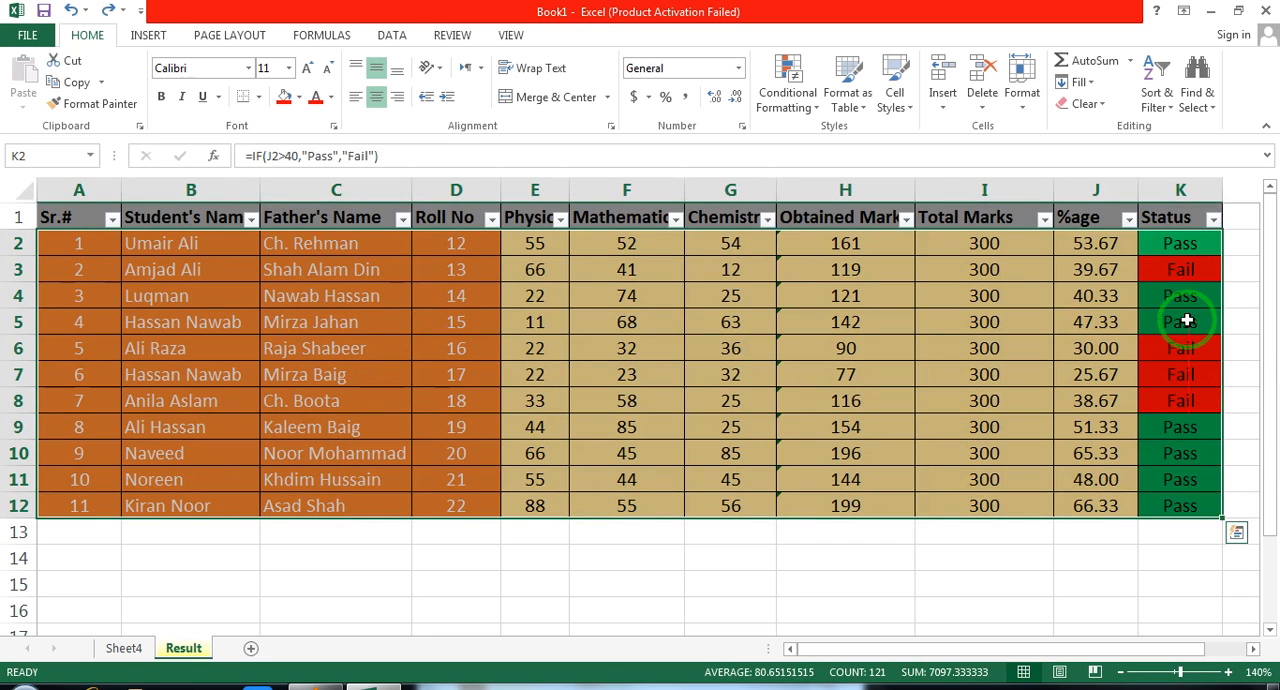
# Filter the Status column by green cell colour, and undo the filter
pyautogui.click(1213, 218)
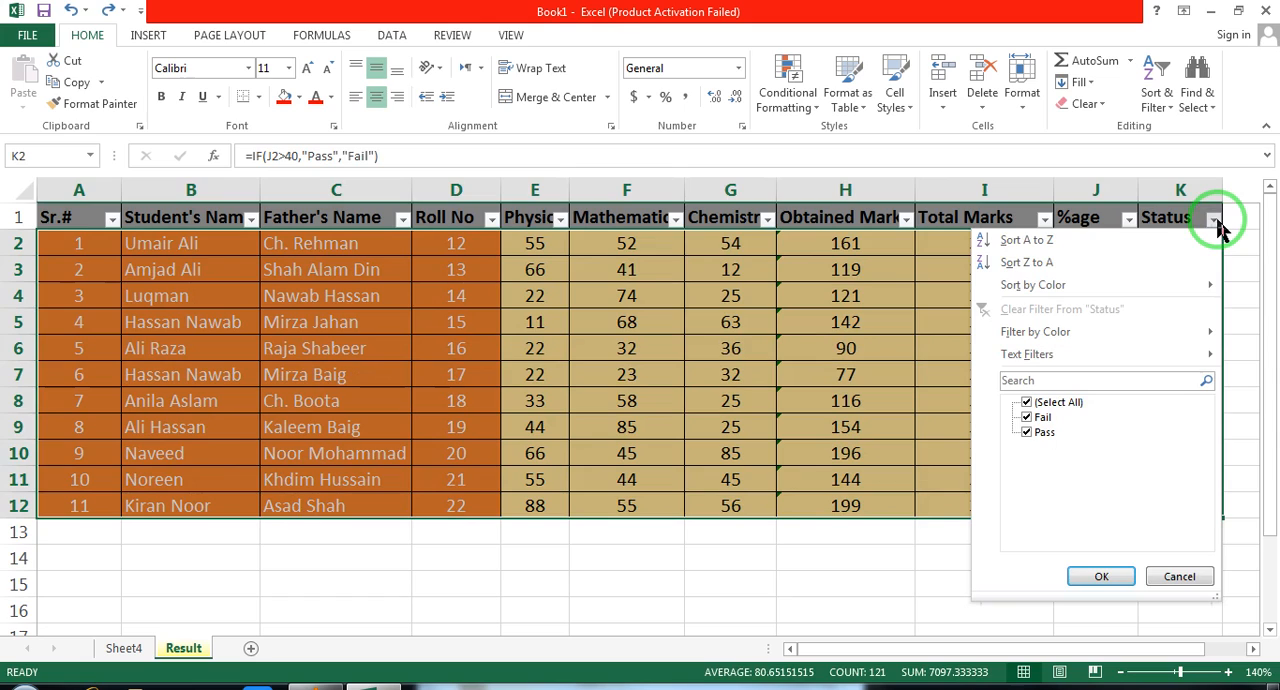
pyautogui.moveTo(1118, 336)
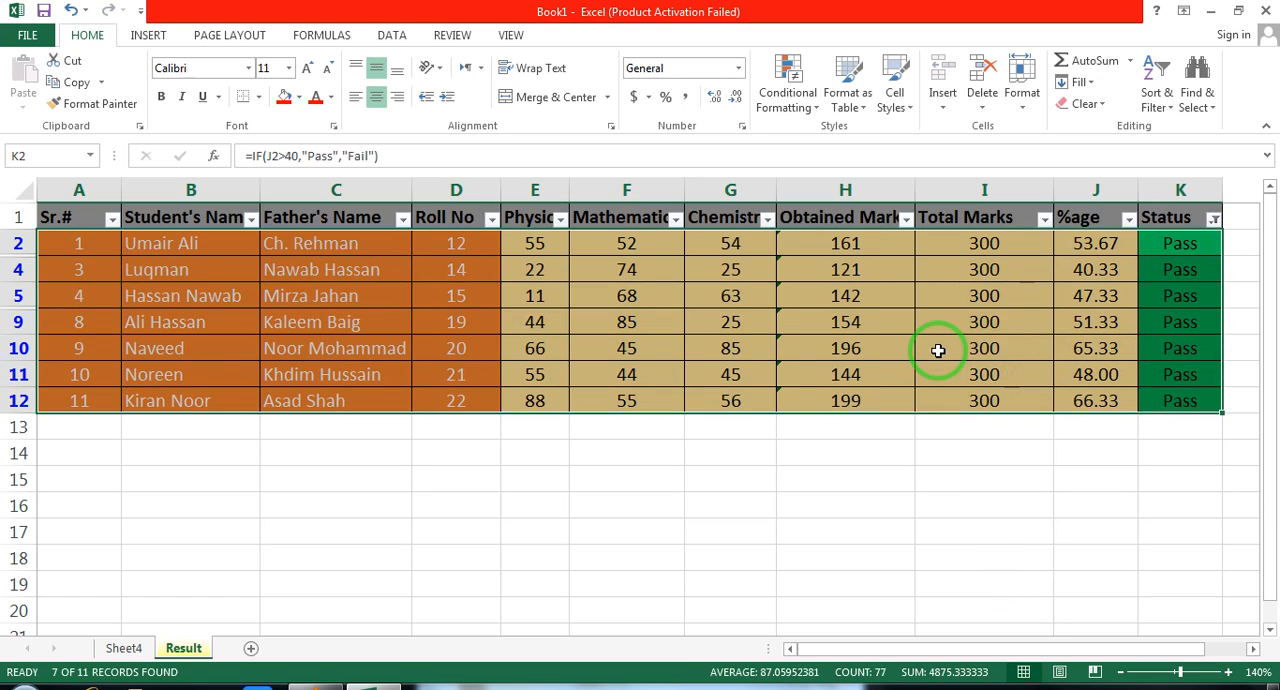
pyautogui.hotkey('ctrl', 'z')
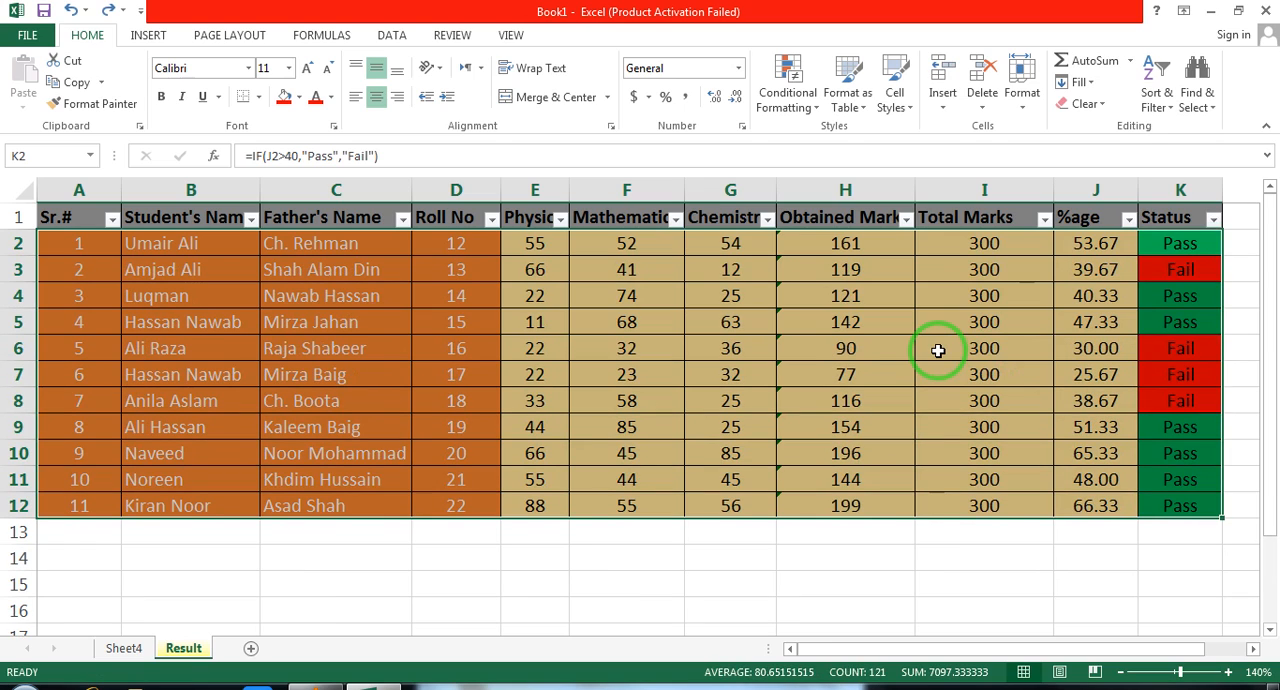
# Filter the Status column by red cell colour, undo the filter and deselect the table
pyautogui.click(1213, 219)
pyautogui.moveTo(1095, 352)
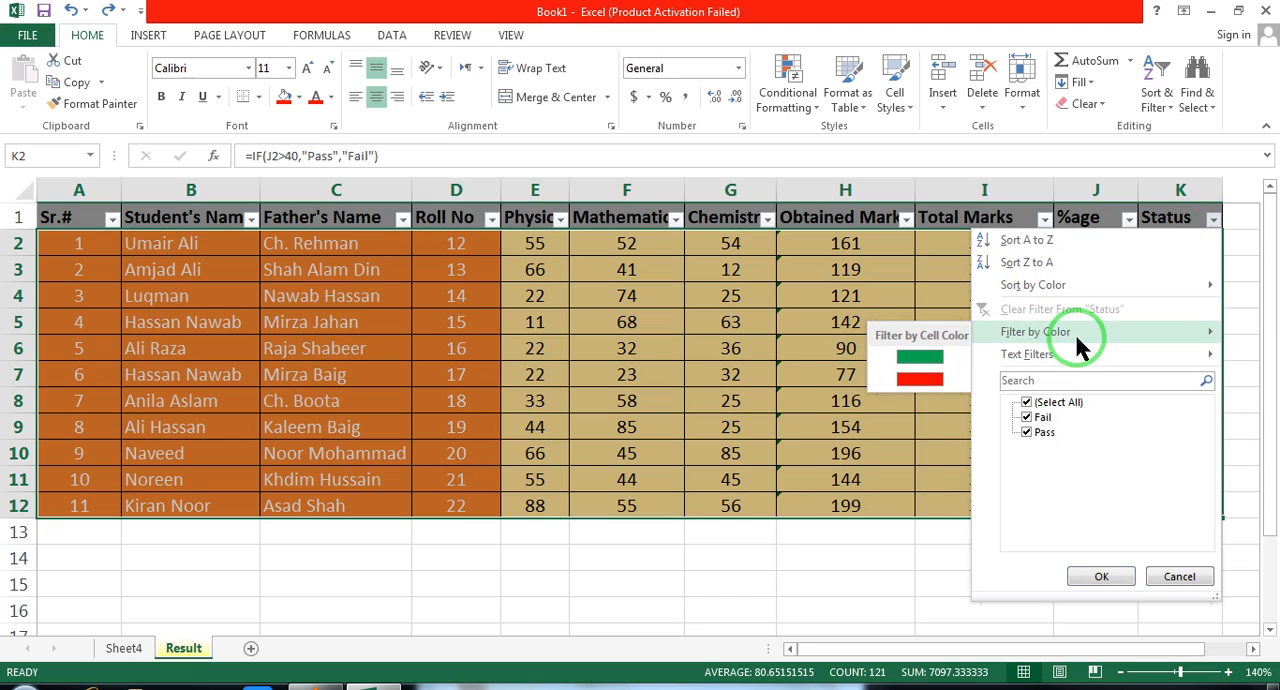
pyautogui.moveTo(1010, 331)
pyautogui.click(917, 370)
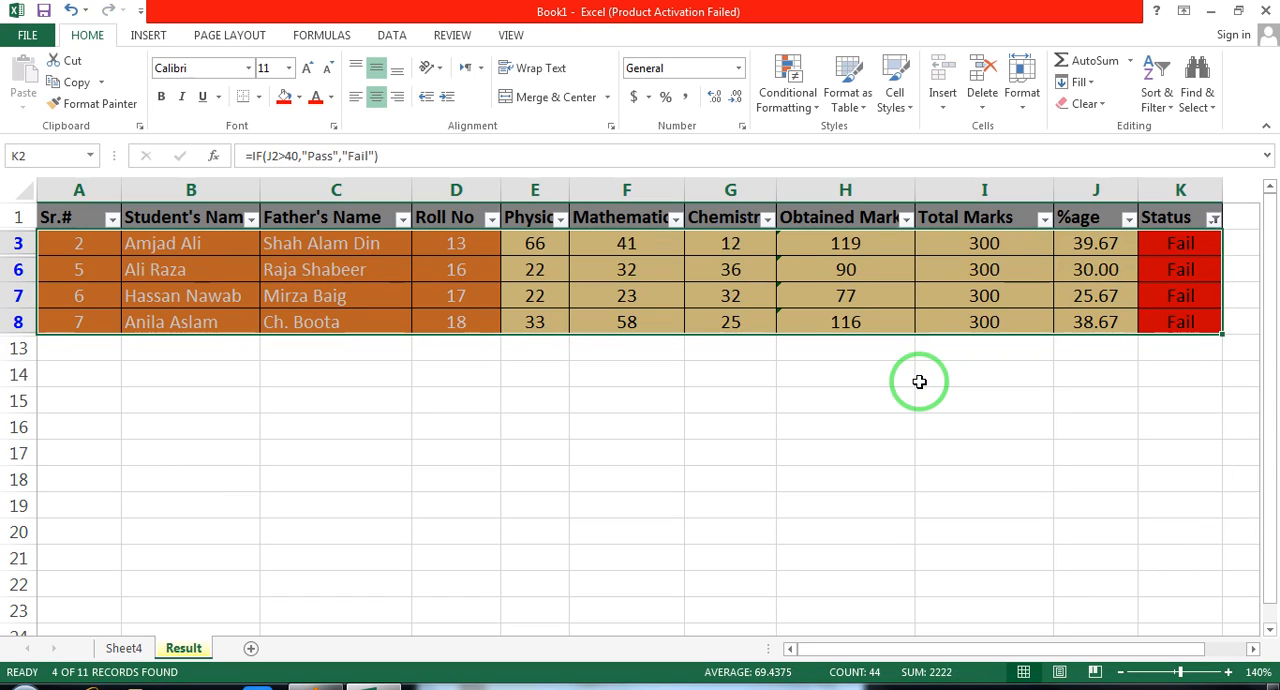
pyautogui.hotkey('ctrl', 'z')
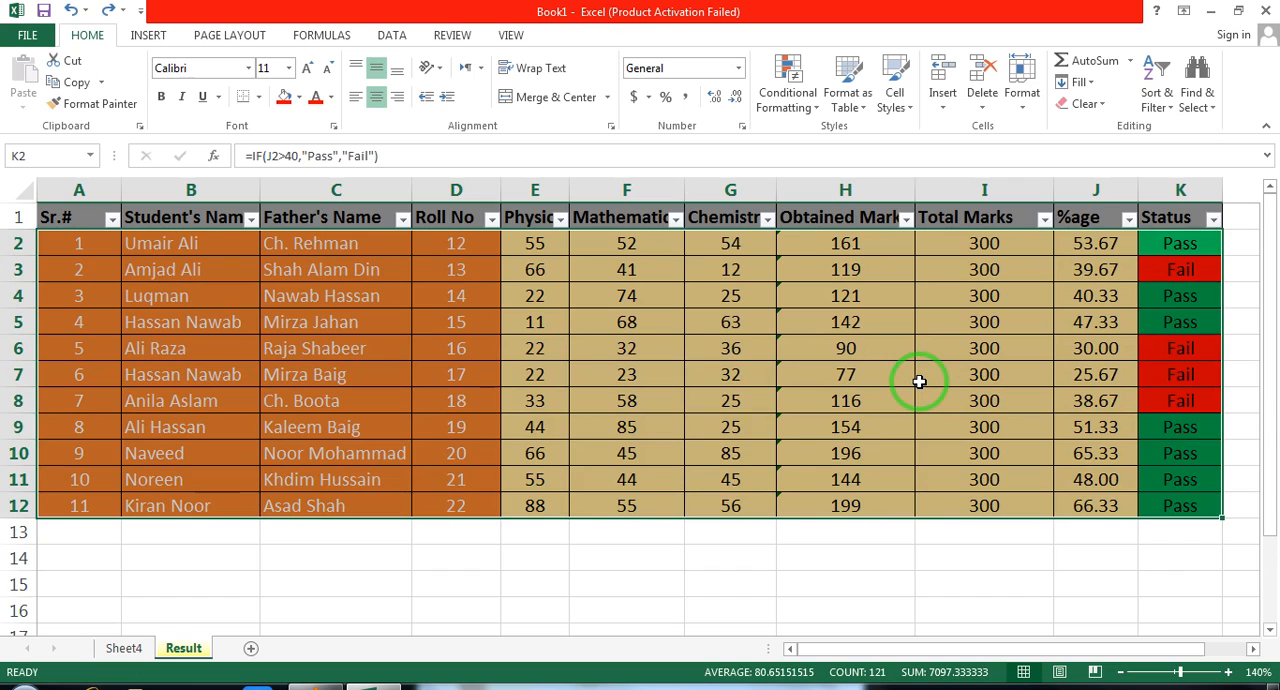
pyautogui.click(457, 285)
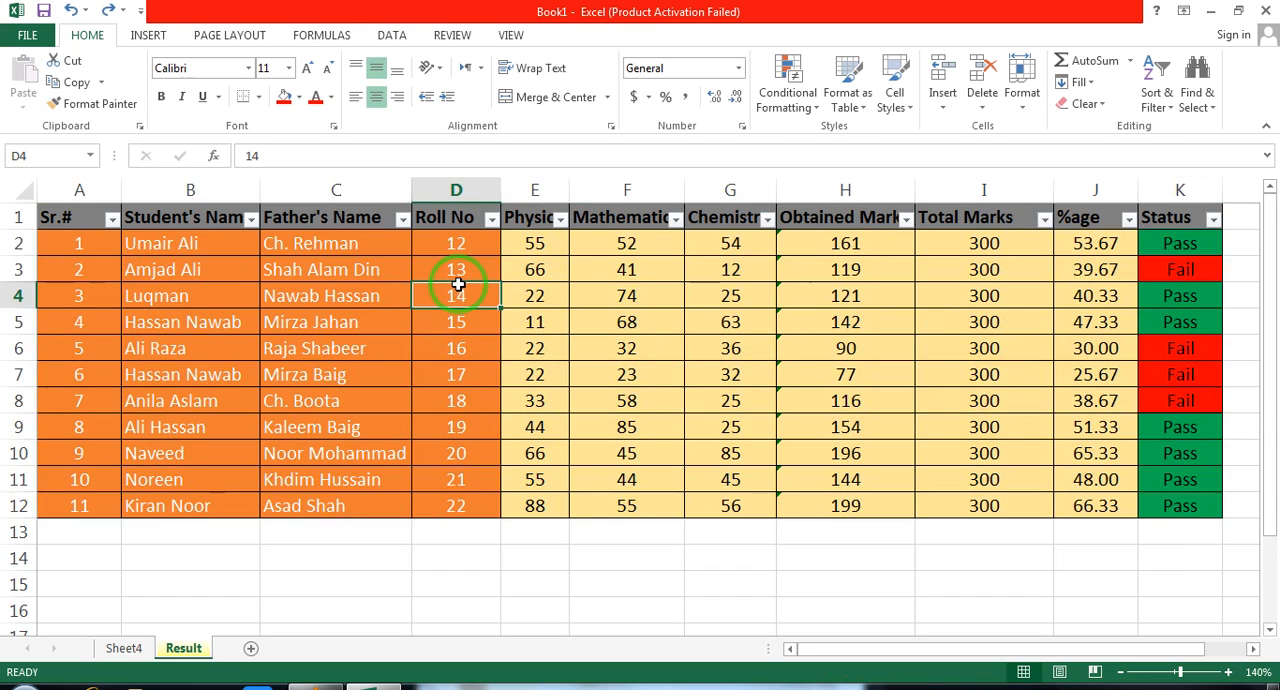
# Check whether filtering by colour is offered for the Student's Name column, and close its filter options
pyautogui.click(186, 253)
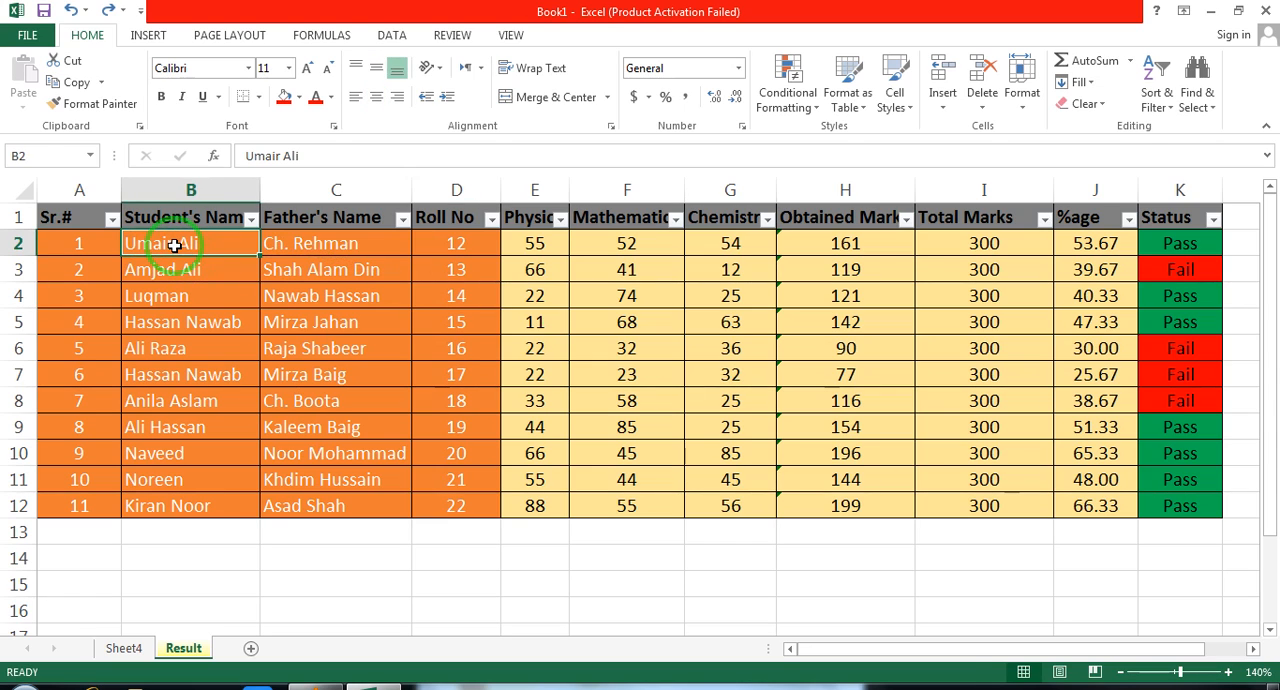
pyautogui.moveTo(186, 253); pyautogui.dragTo(174, 330)
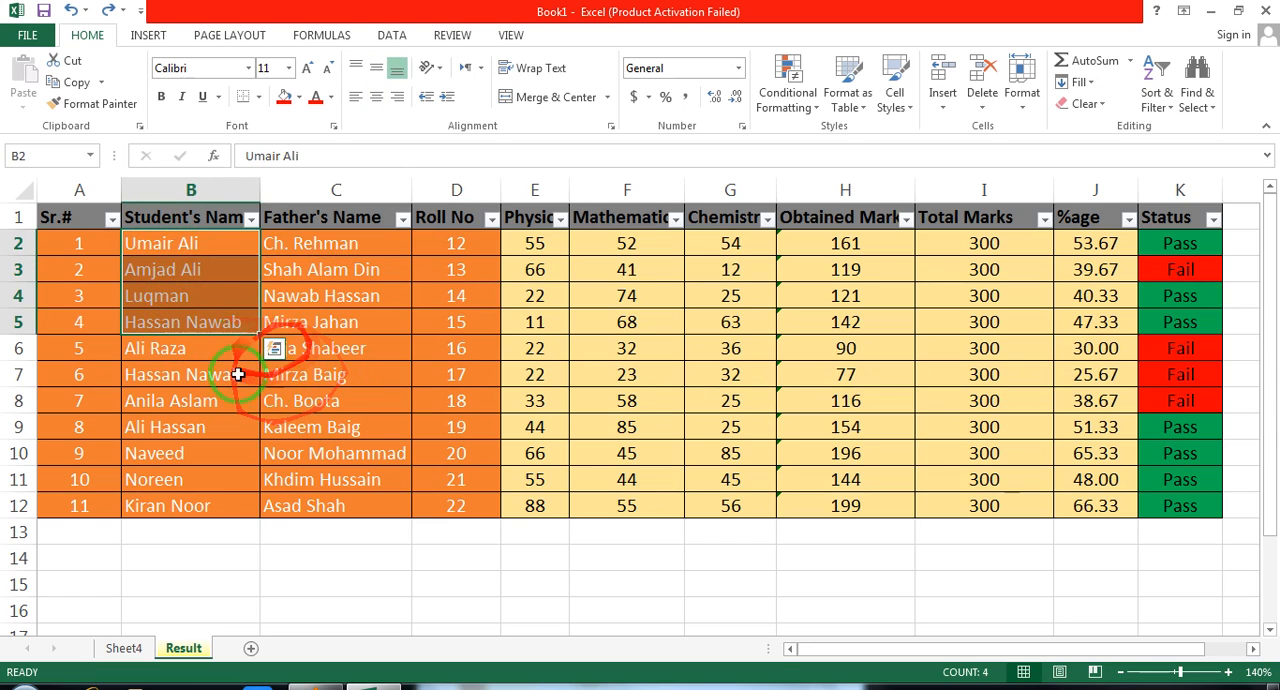
pyautogui.click(252, 219)
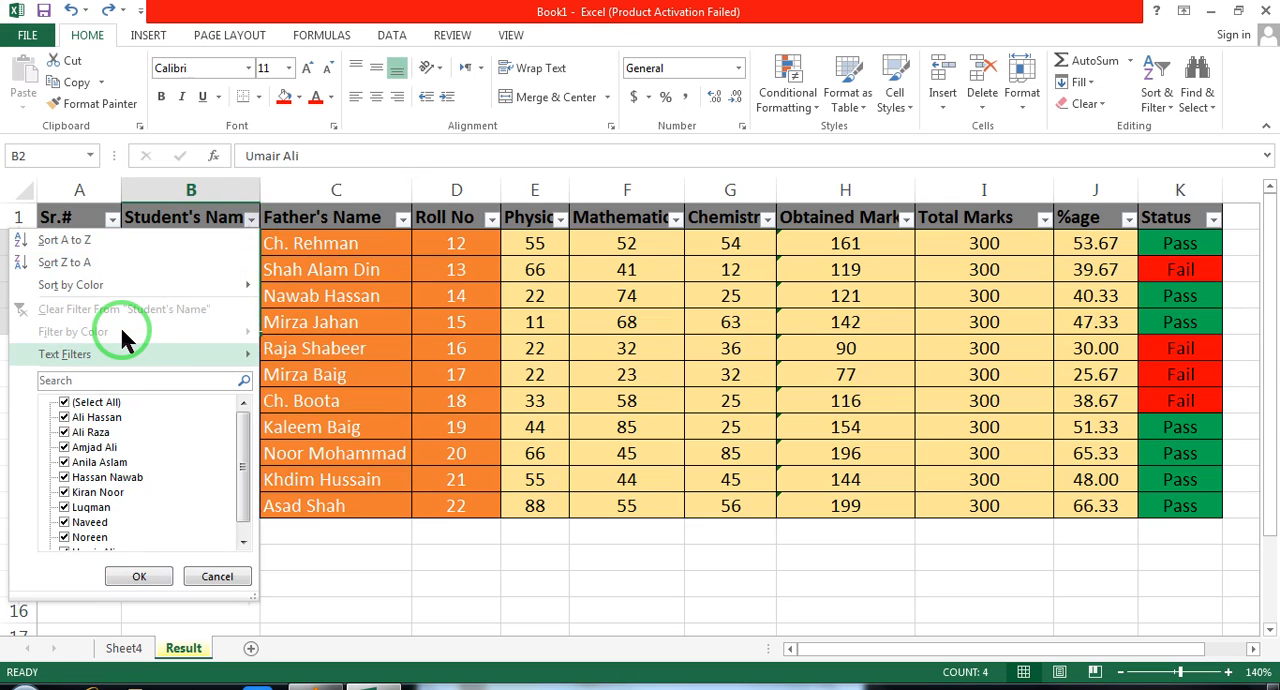
pyautogui.click(330, 372)
# Fill the student name cells B3 to B7 with standard orange
pyautogui.click(177, 322)
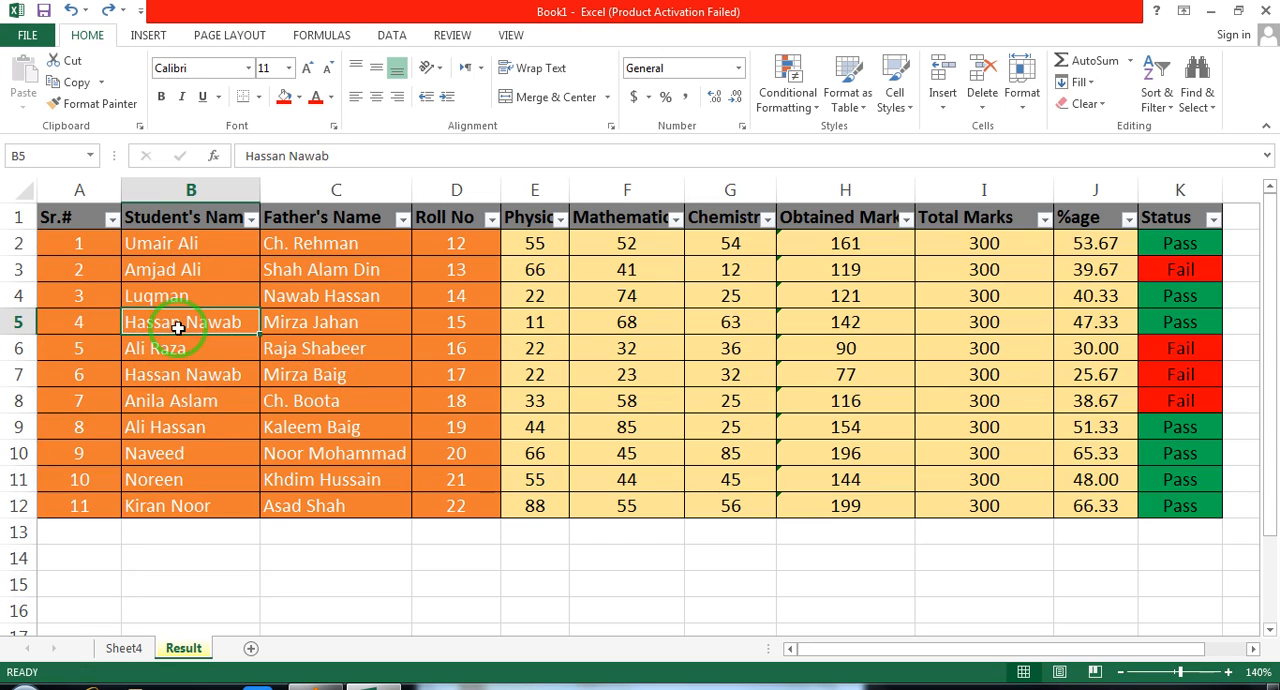
pyautogui.moveTo(173, 268); pyautogui.dragTo(180, 374)
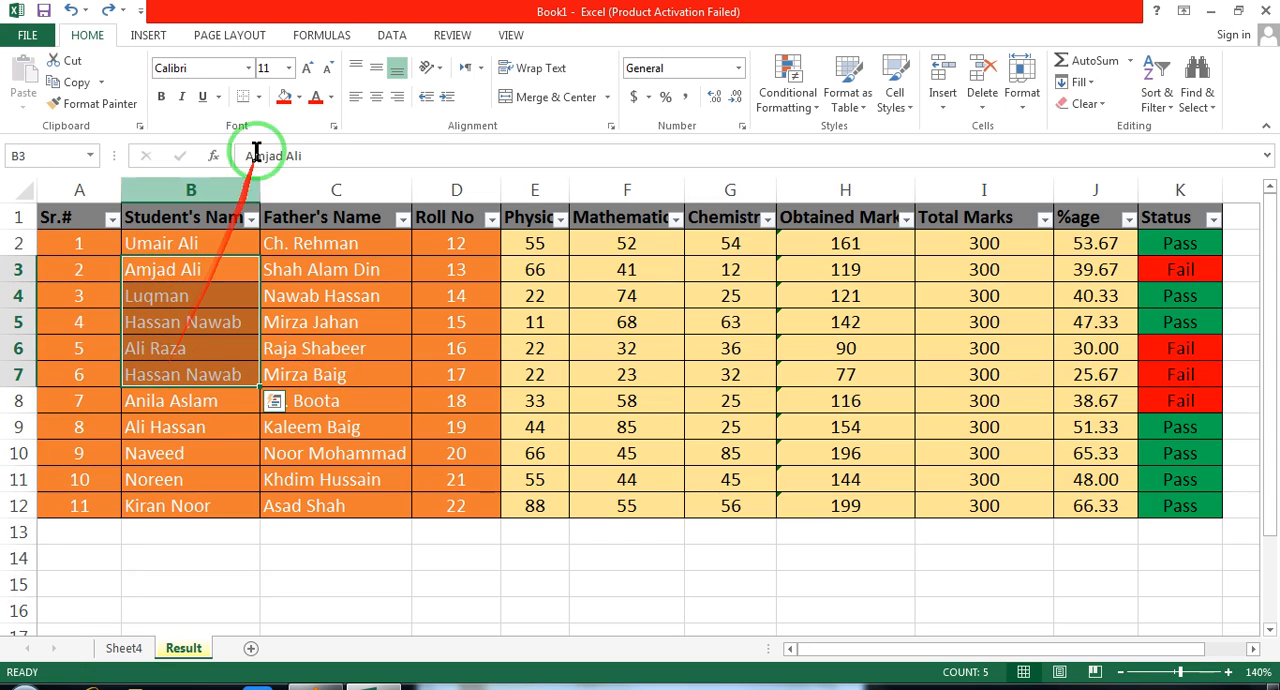
pyautogui.click(298, 97)
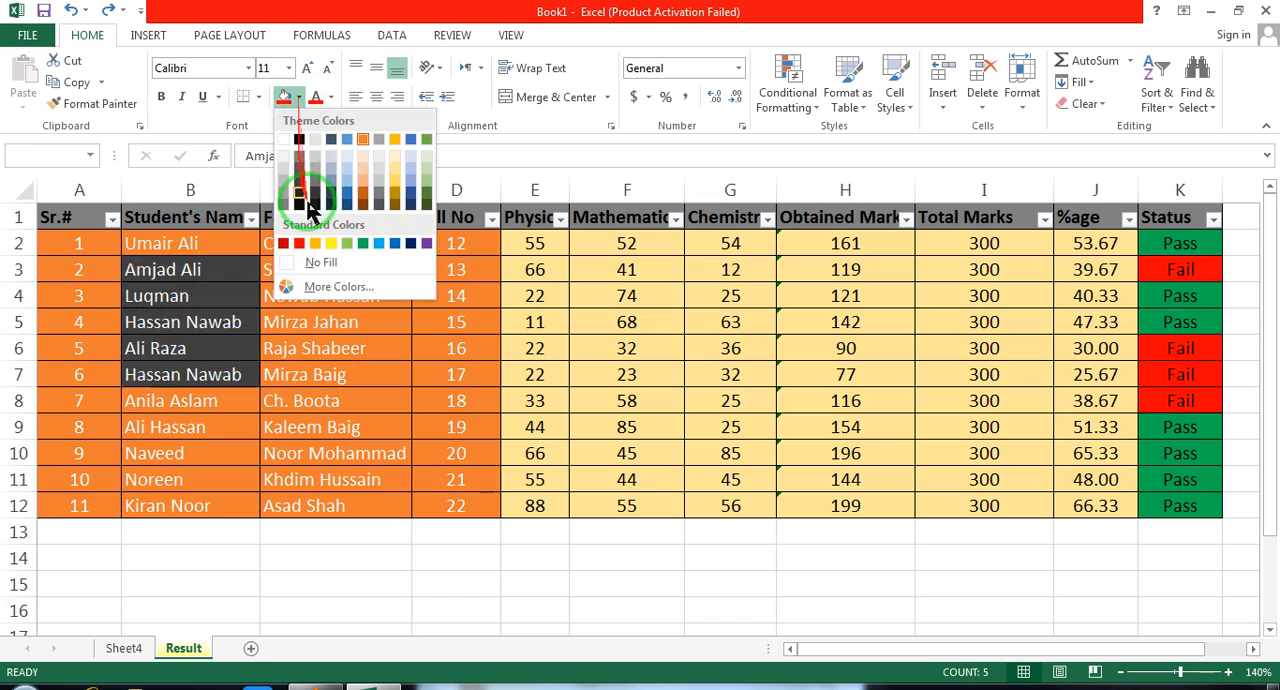
pyautogui.click(315, 241)
# Fill the student name cells B8 and B9 with standard purple
pyautogui.moveTo(168, 410); pyautogui.dragTo(165, 438)
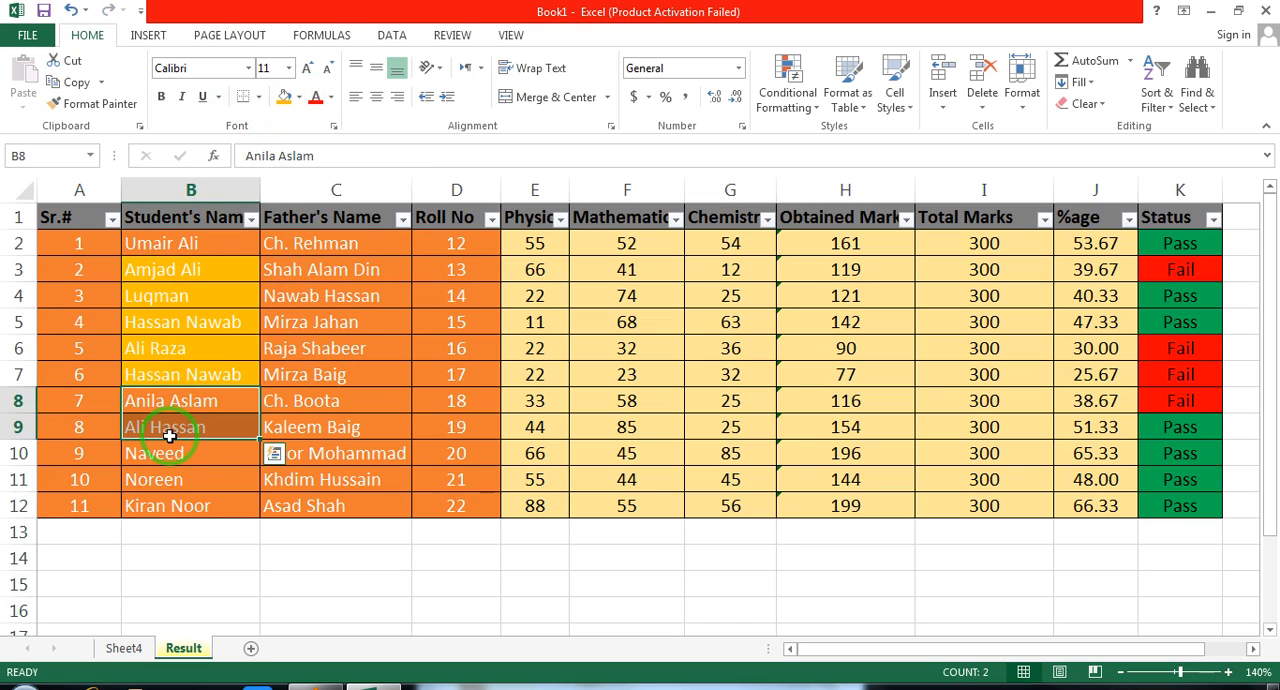
pyautogui.click(298, 97)
pyautogui.click(426, 243)
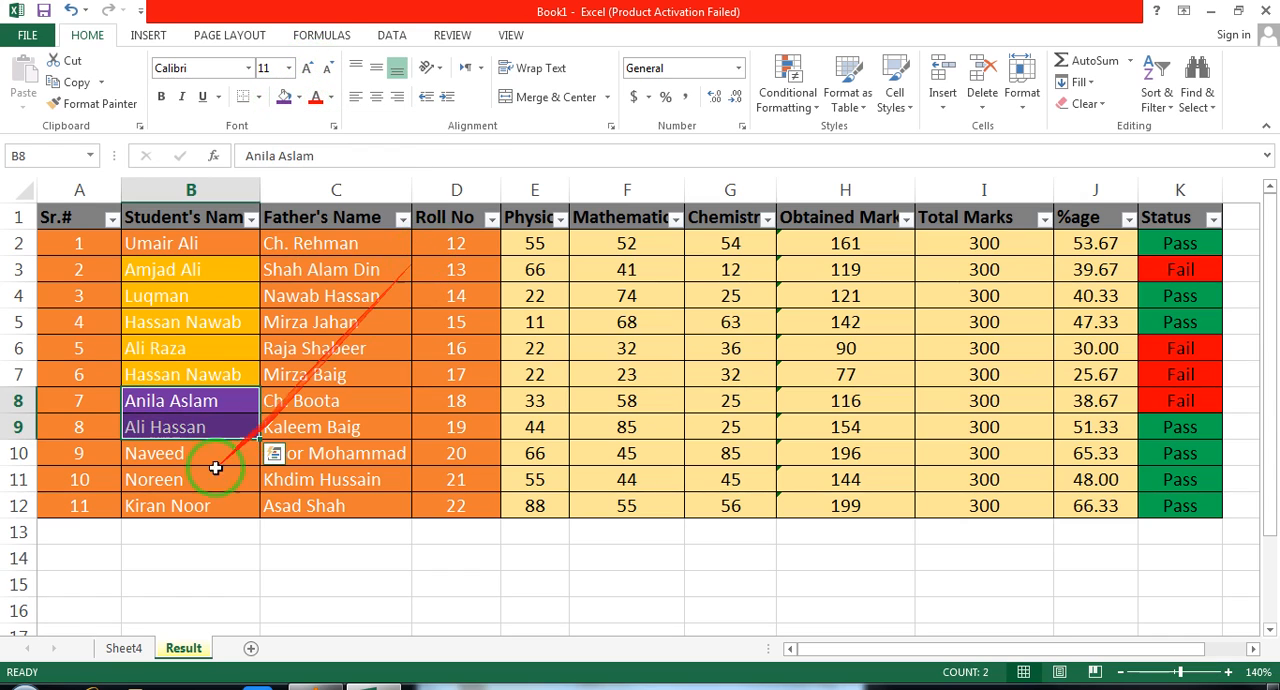
# Fill the student name cells B10 to B12 with standard light blue, and select cell B2
pyautogui.moveTo(160, 453); pyautogui.dragTo(157, 508)
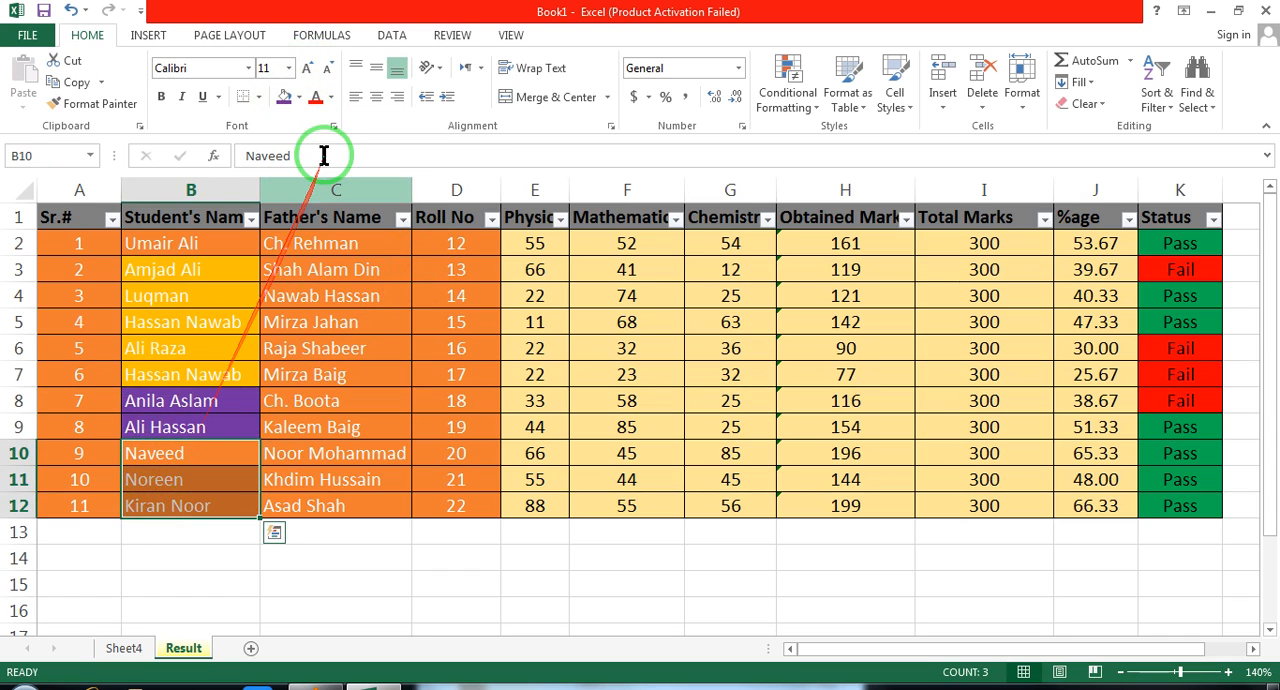
pyautogui.click(298, 97)
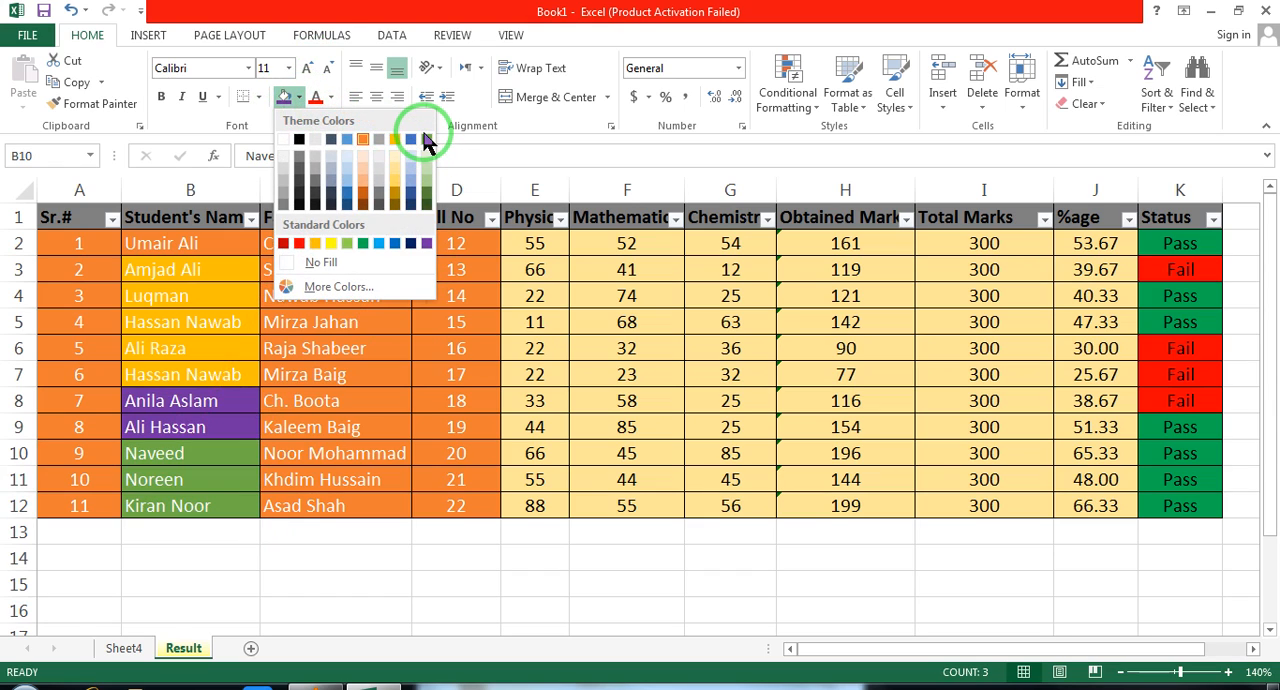
pyautogui.click(381, 245)
pyautogui.click(180, 243)
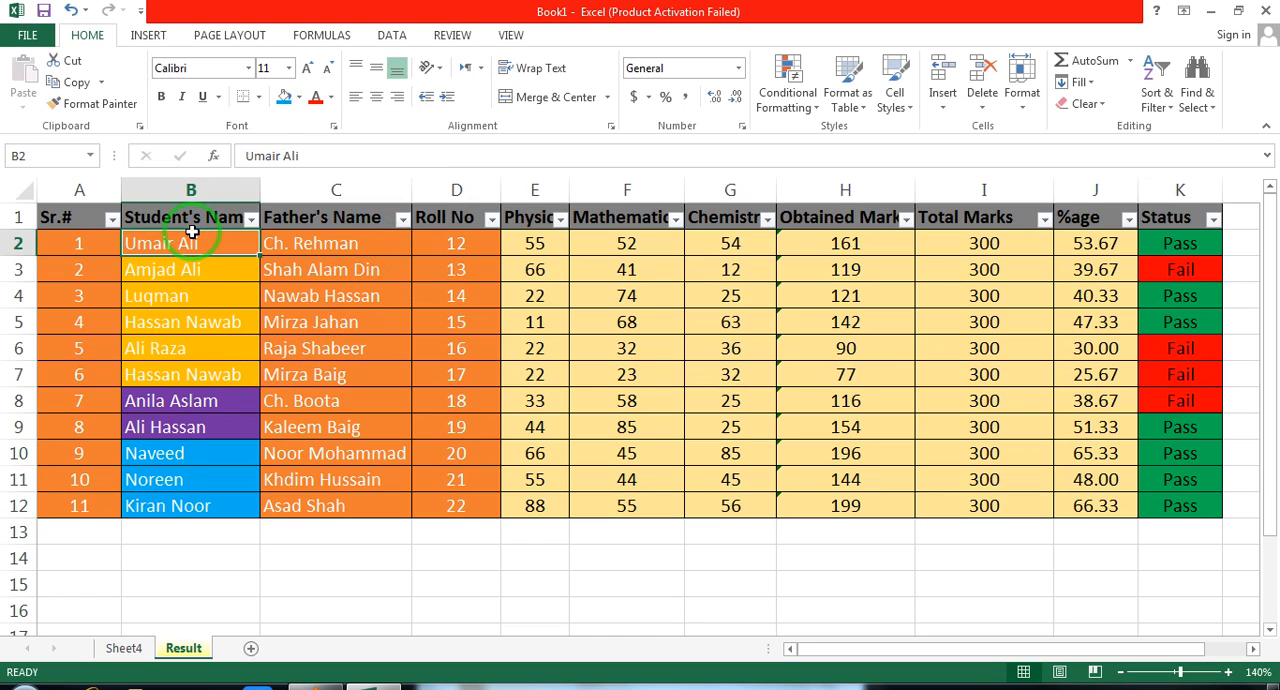
# Filter the Student's Name column by the light blue cell colour, and undo the filter
pyautogui.click(250, 220)
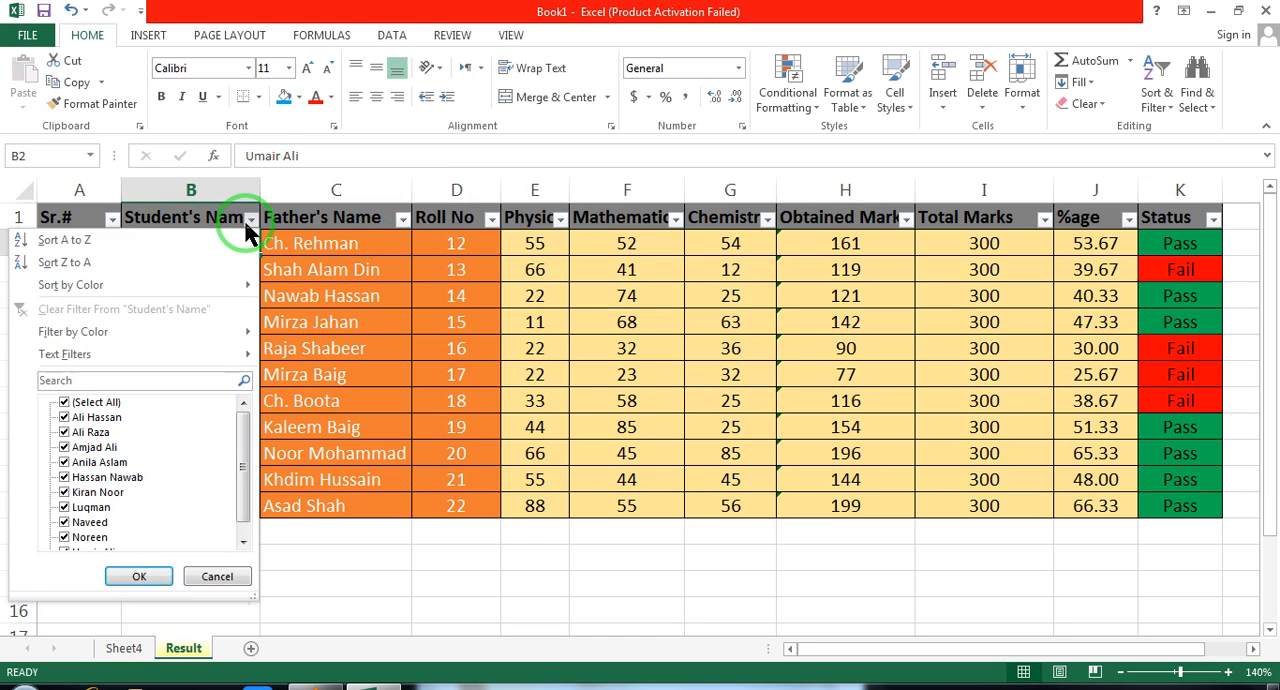
pyautogui.moveTo(168, 334)
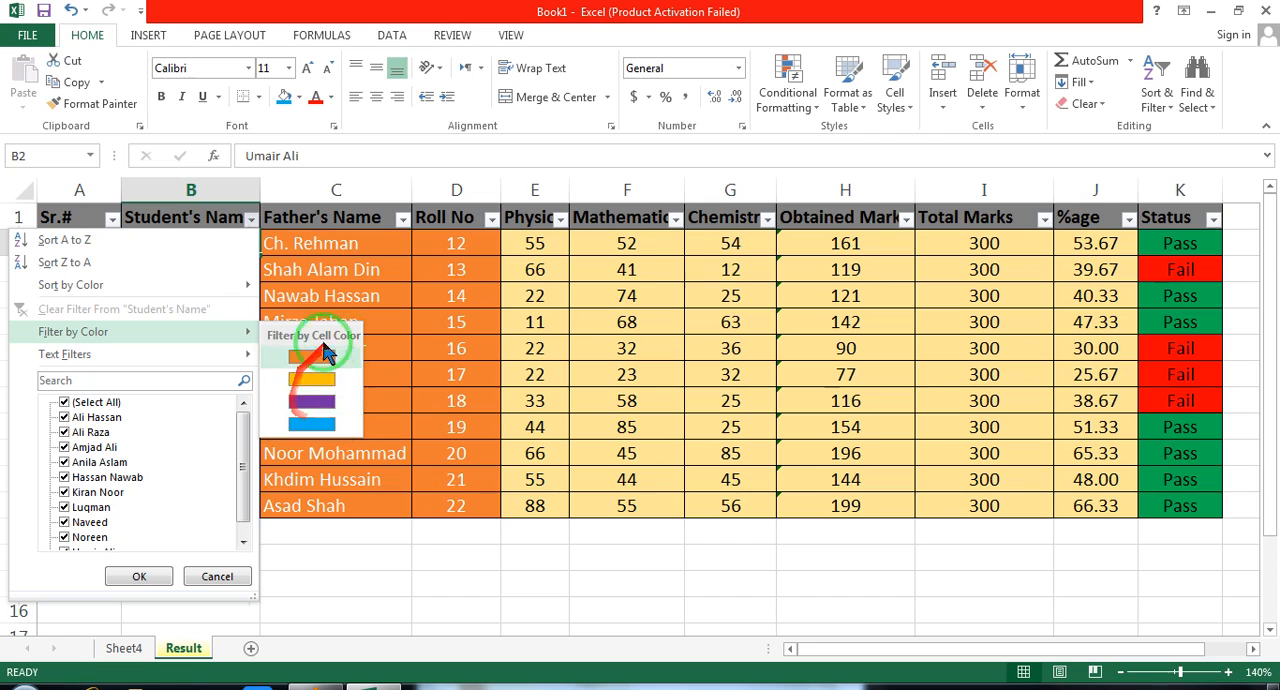
pyautogui.click(321, 420)
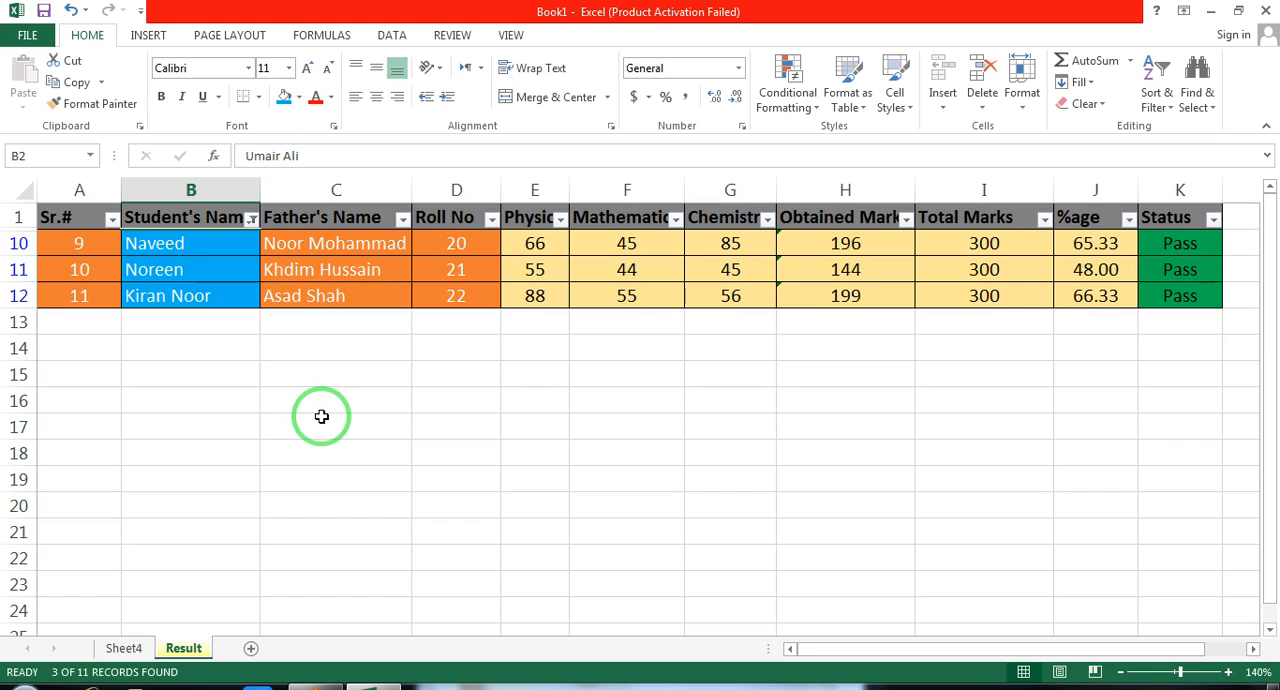
pyautogui.hotkey('ctrl', 'z')
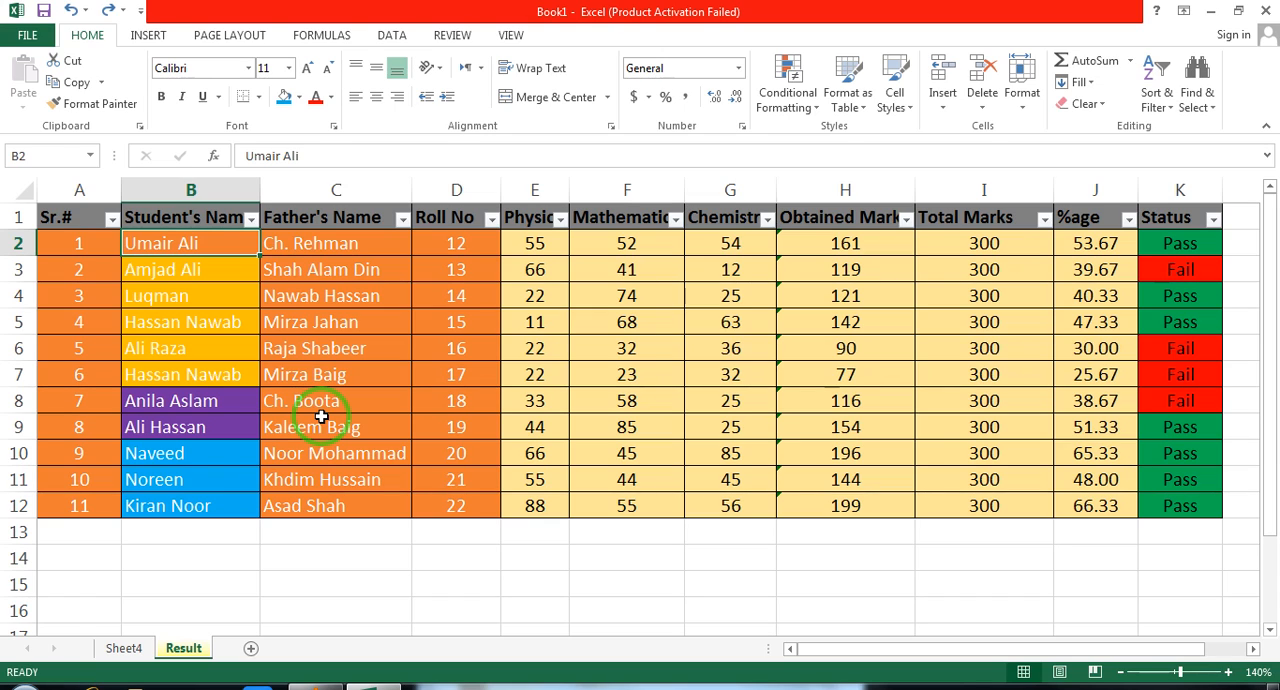
pyautogui.click(252, 218)
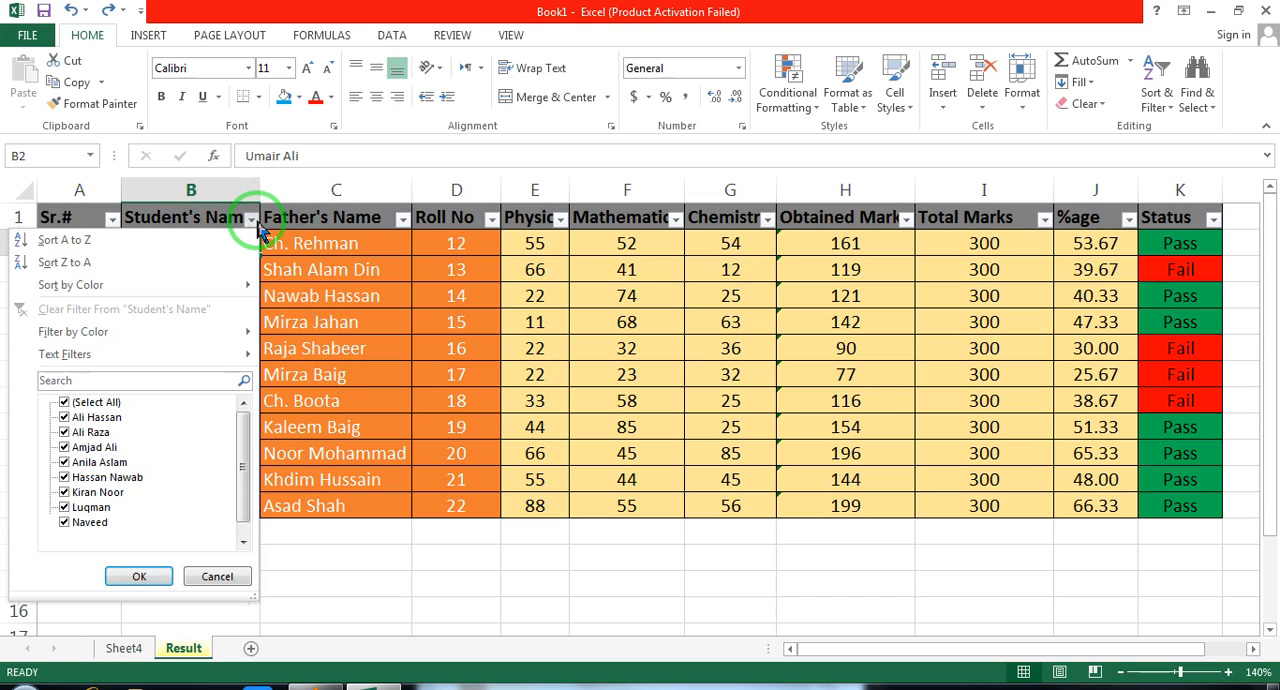
pyautogui.click(257, 226)
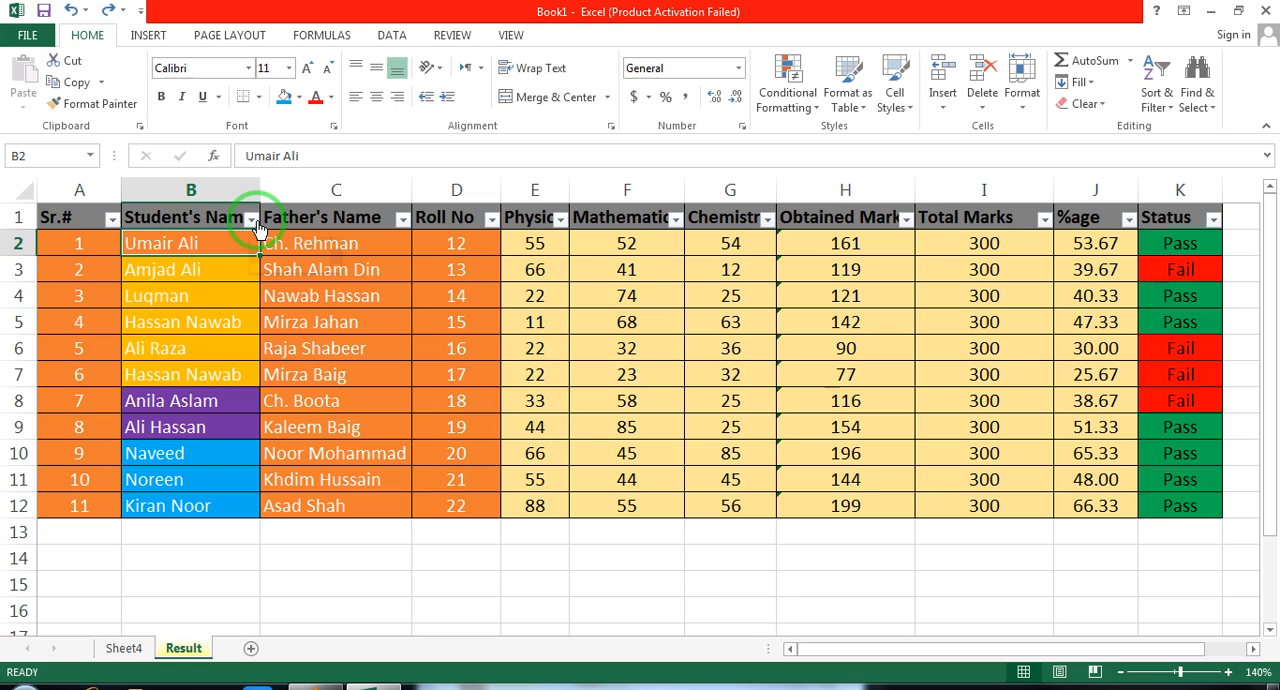
pyautogui.click(793, 179)
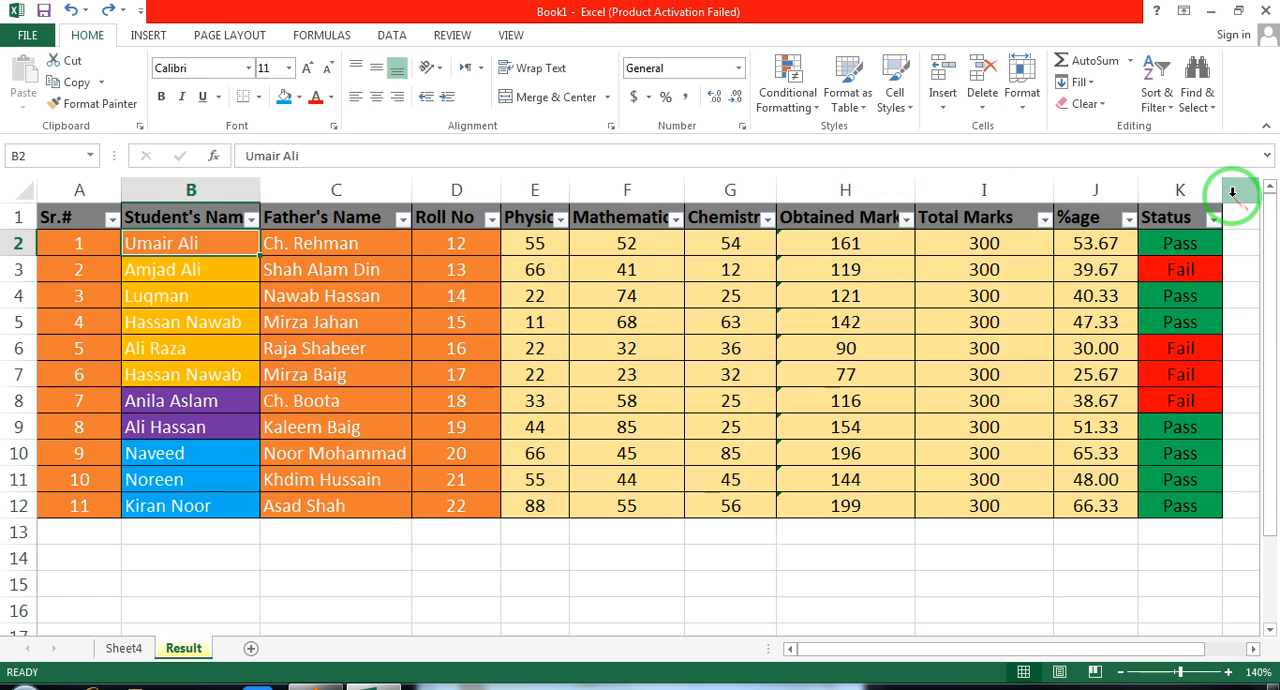
# Insert a new column before the Roll No column and give it the header Gender
pyautogui.click(1120, 672)
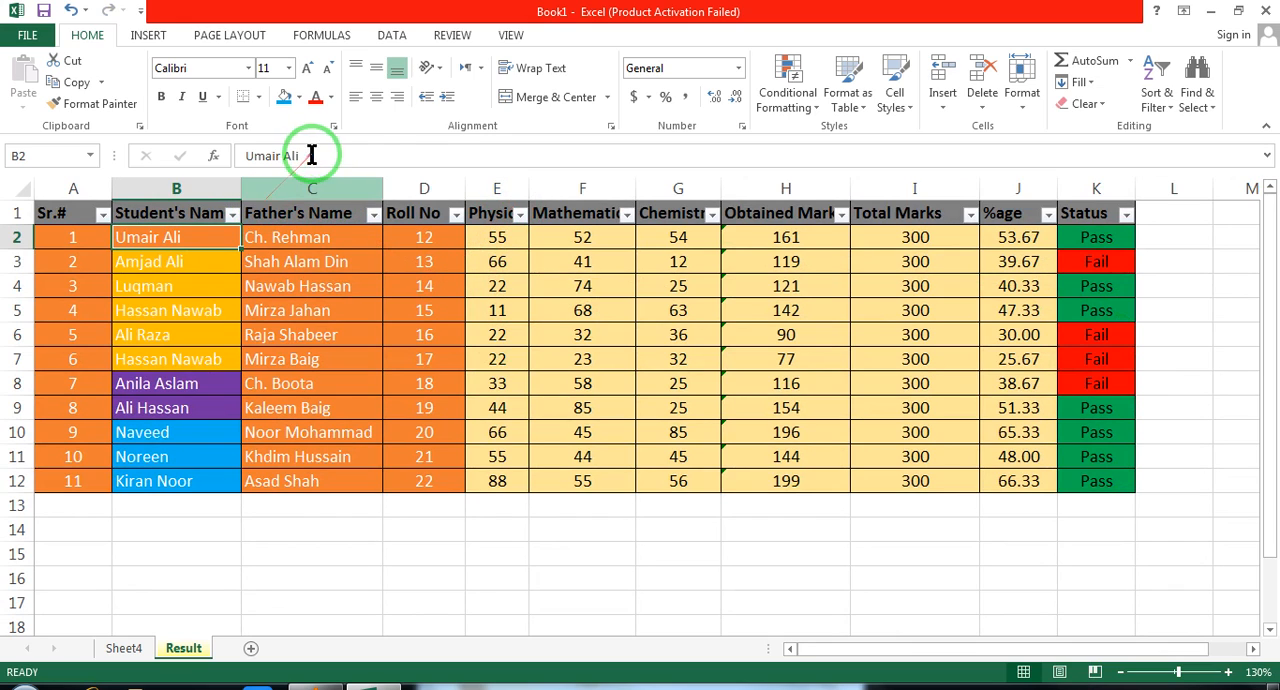
pyautogui.rightClick(424, 188)
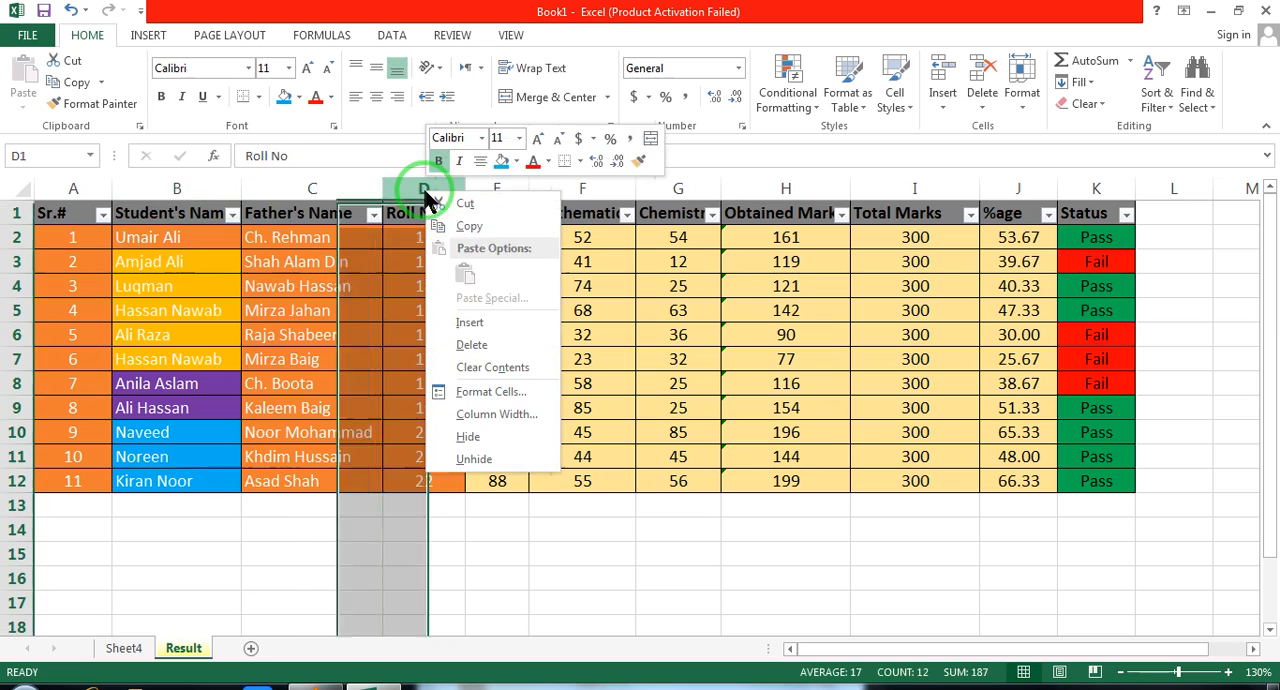
pyautogui.click(487, 323)
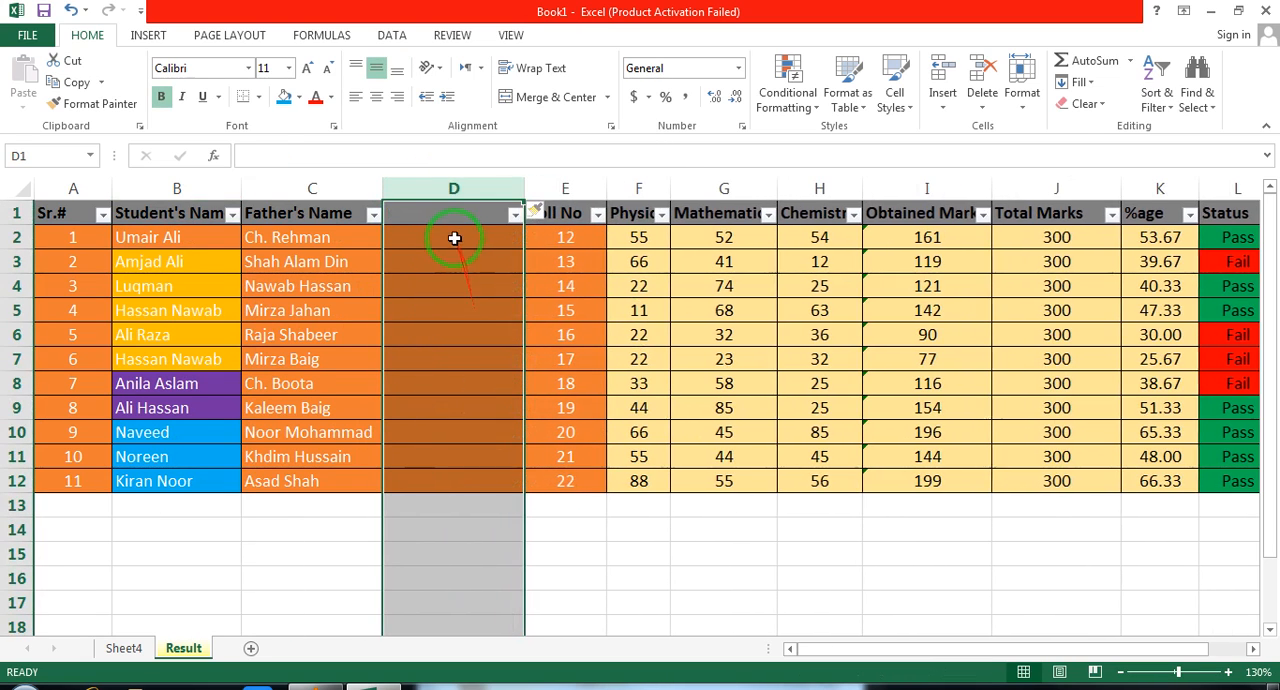
pyautogui.click(447, 222)
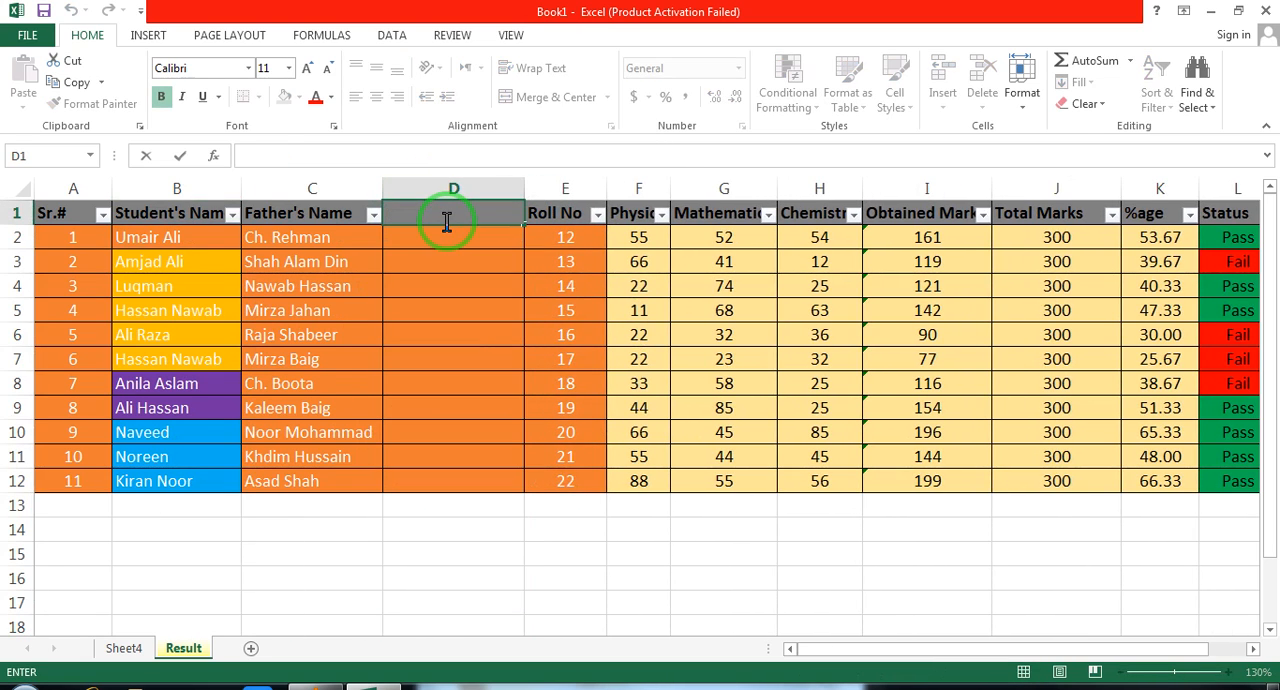
pyautogui.write('Gender')
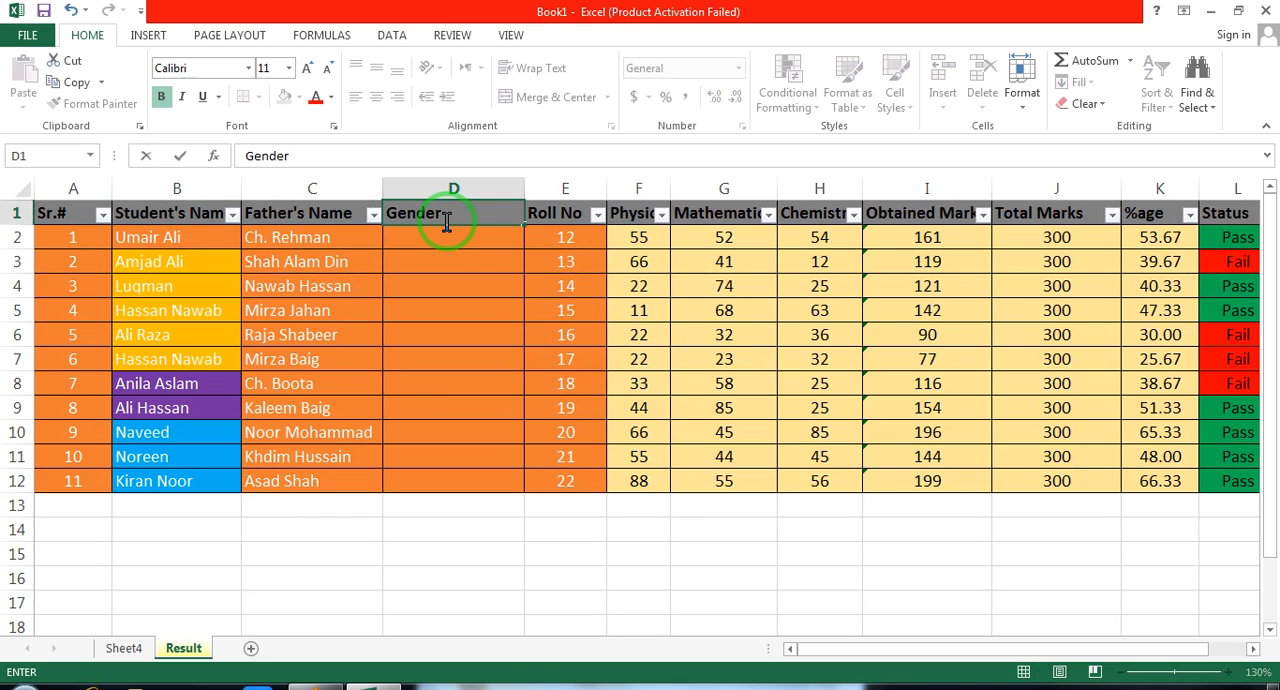
# Enter Male in the Gender cells D2 to D7
pyautogui.click(436, 240)
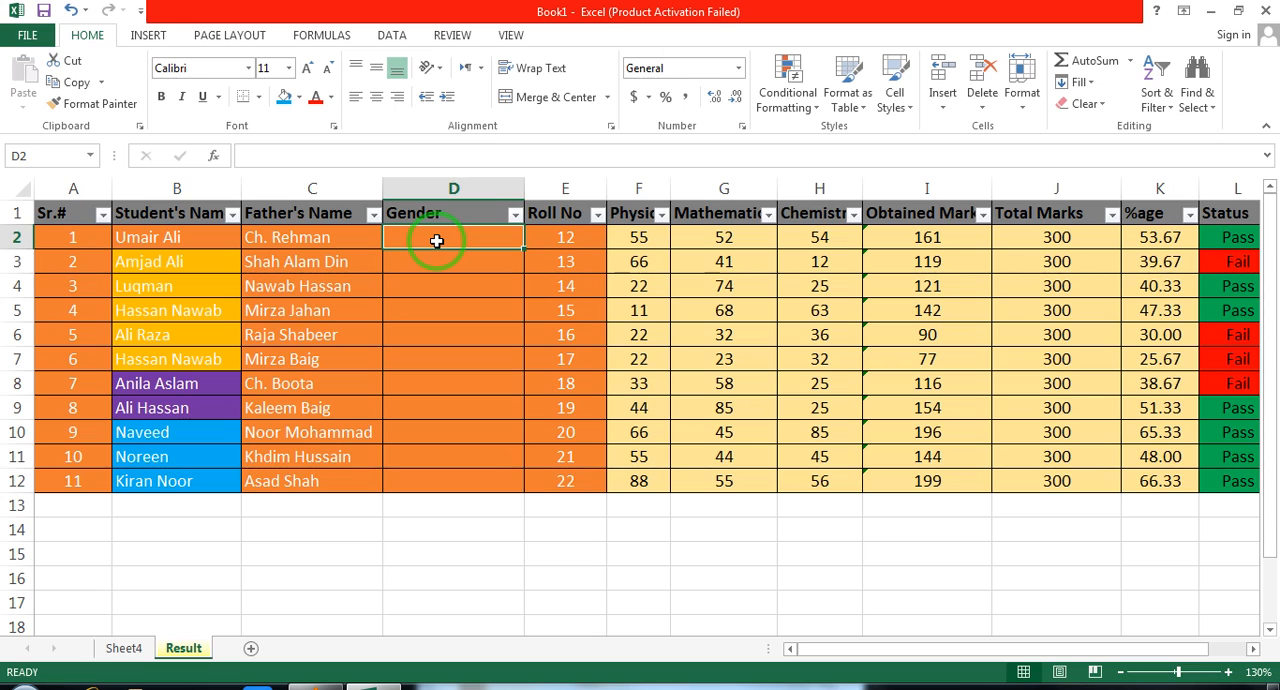
pyautogui.write('Male')
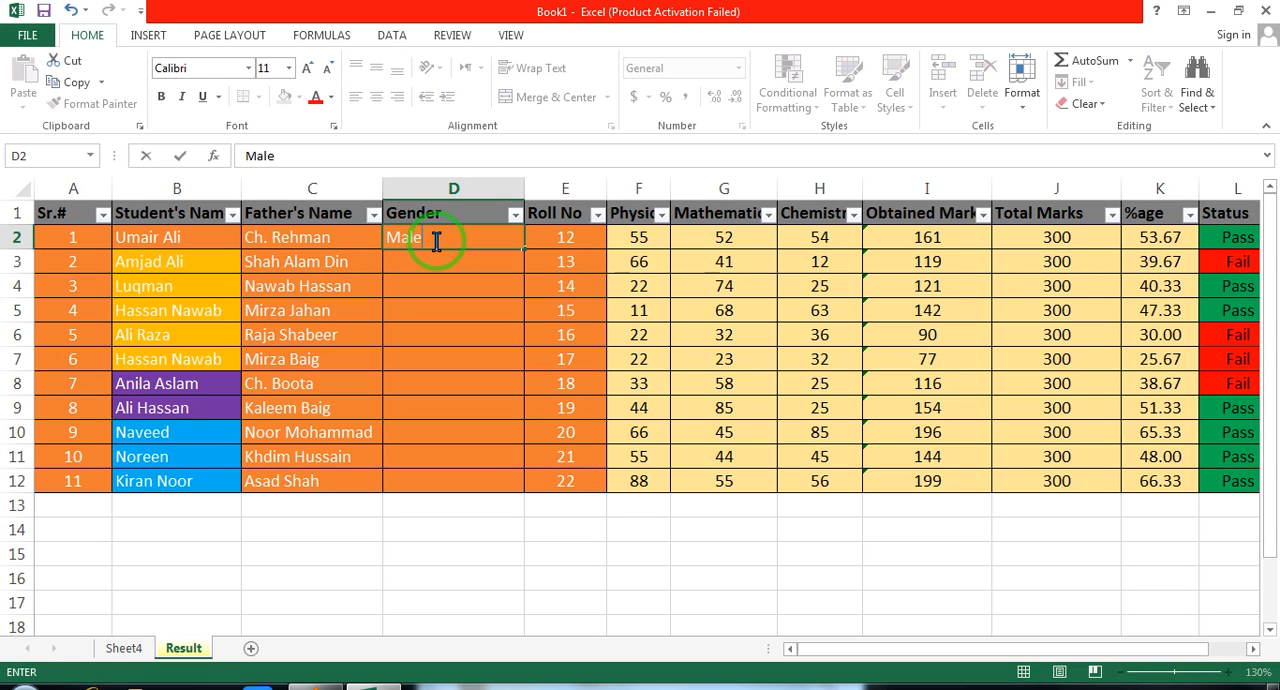
pyautogui.press('Return')
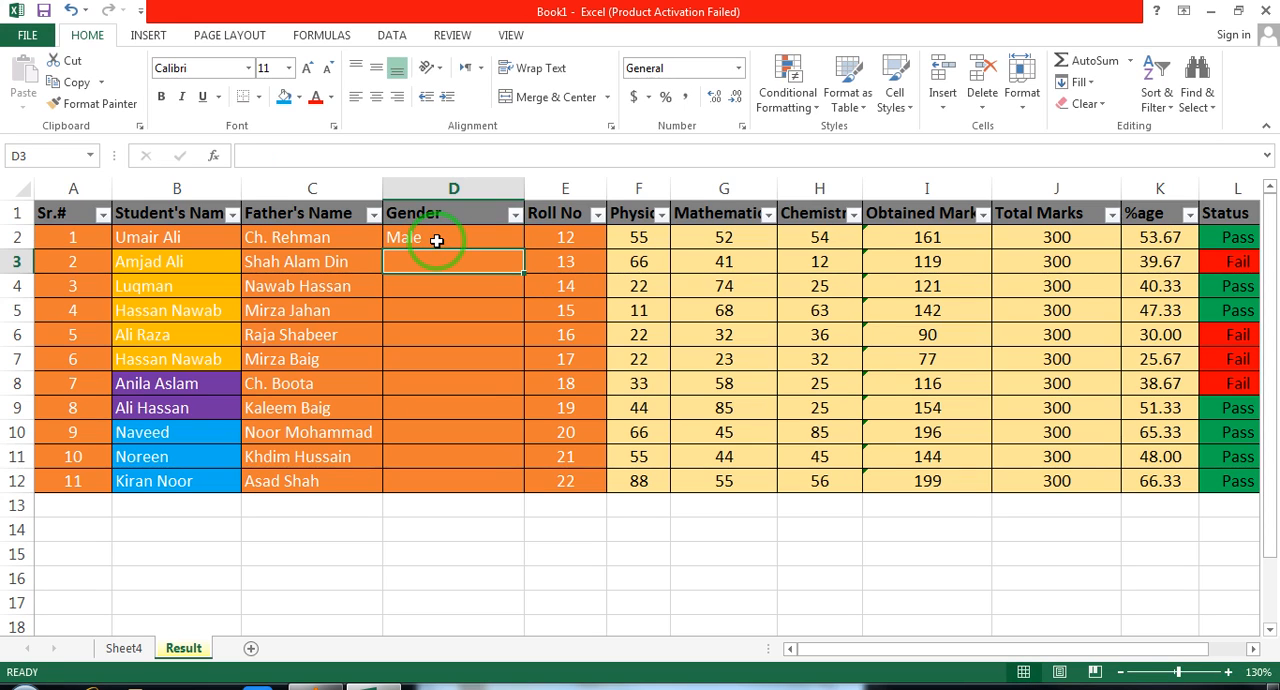
pyautogui.write('male')
pyautogui.press('Return')
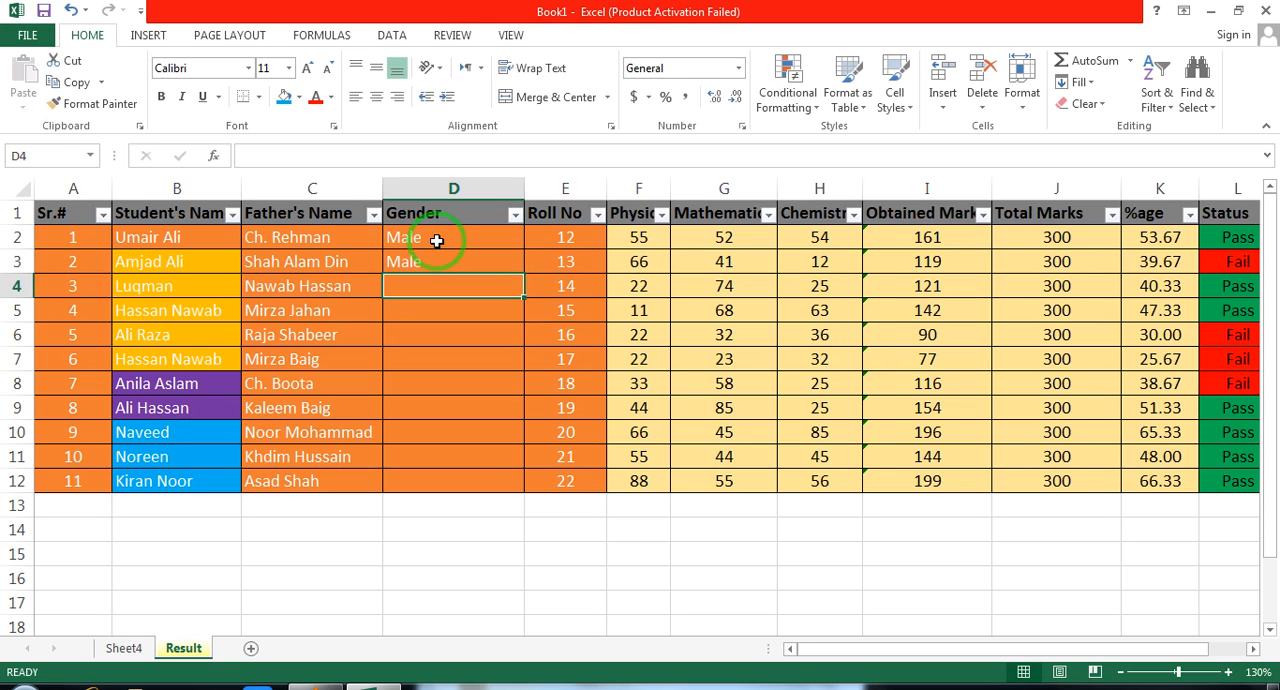
pyautogui.write('m')
pyautogui.press('Return')
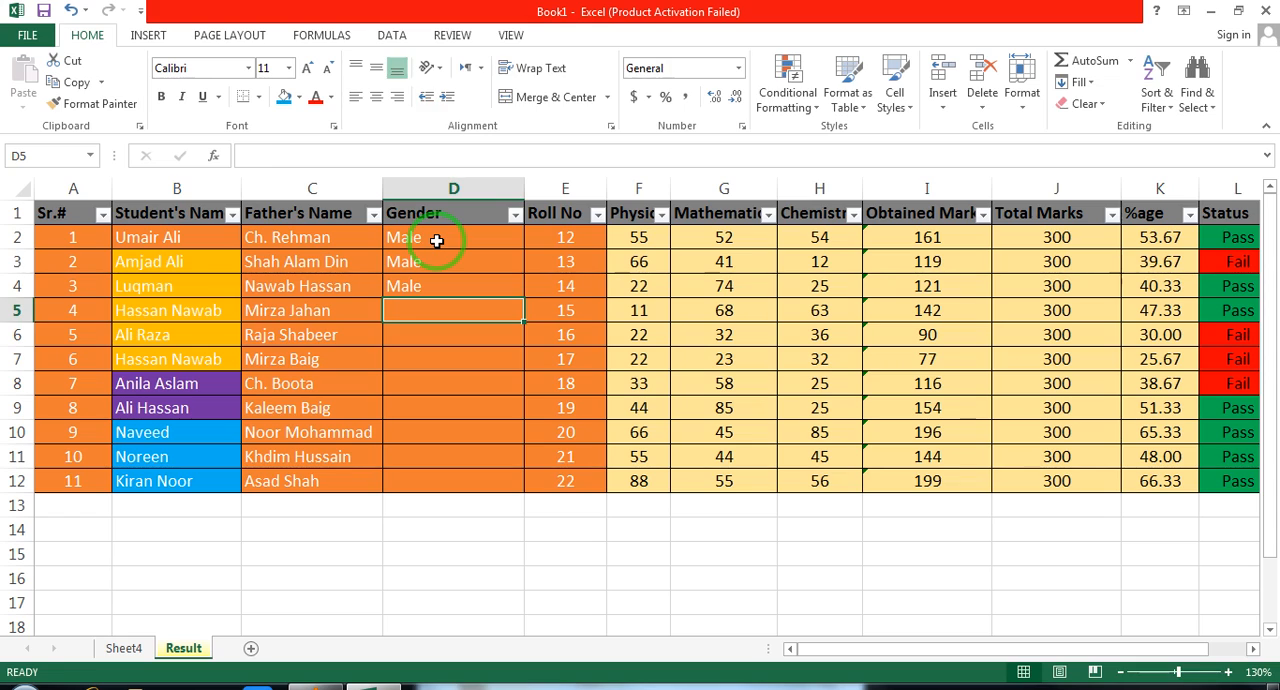
pyautogui.write('m')
pyautogui.press('Return')
pyautogui.write('m')
pyautogui.press('Return')
pyautogui.write('m')
pyautogui.press('Return')
pyautogui.press('Return')
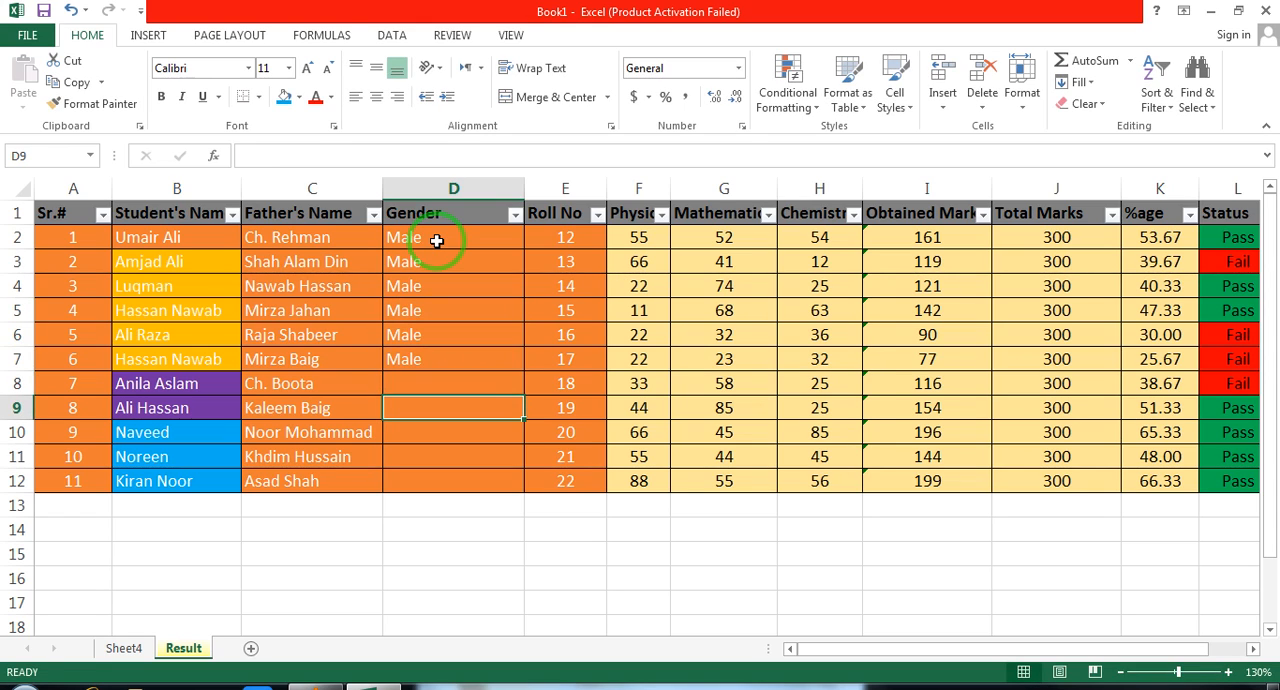
# Enter Female in Gender cell D8 and Male in cells D9 and D10
pyautogui.press('Up')
pyautogui.write('Female')
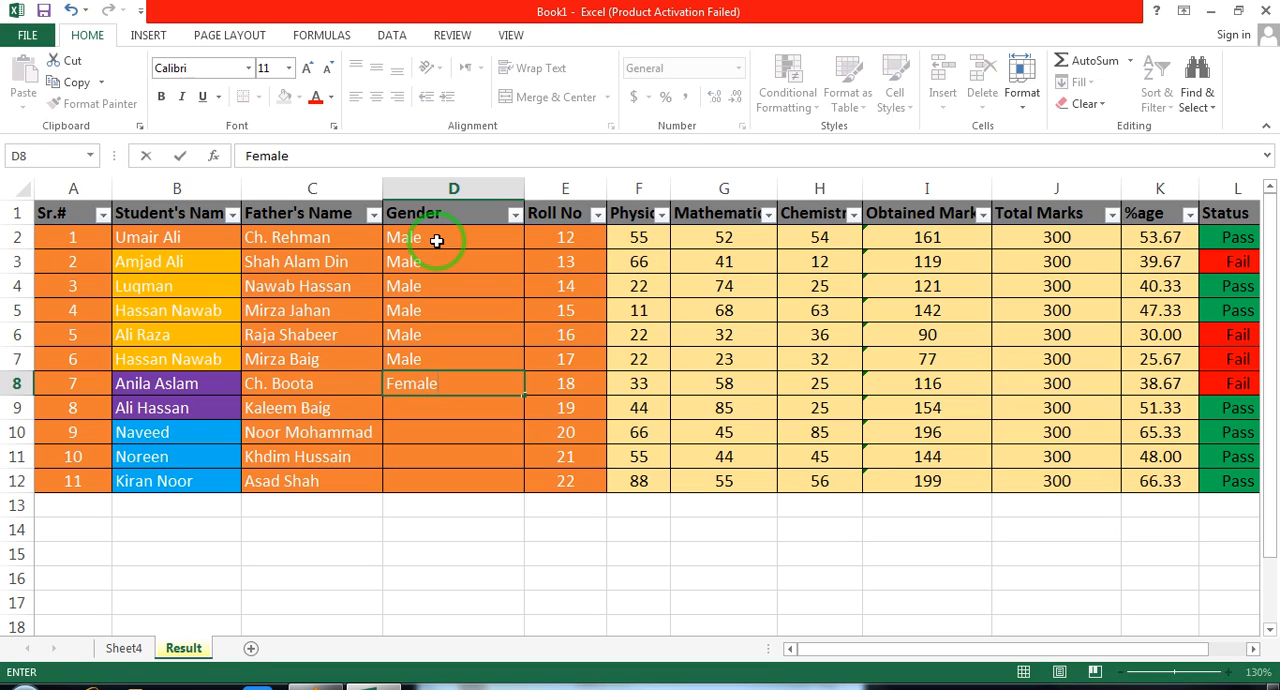
pyautogui.press('Return')
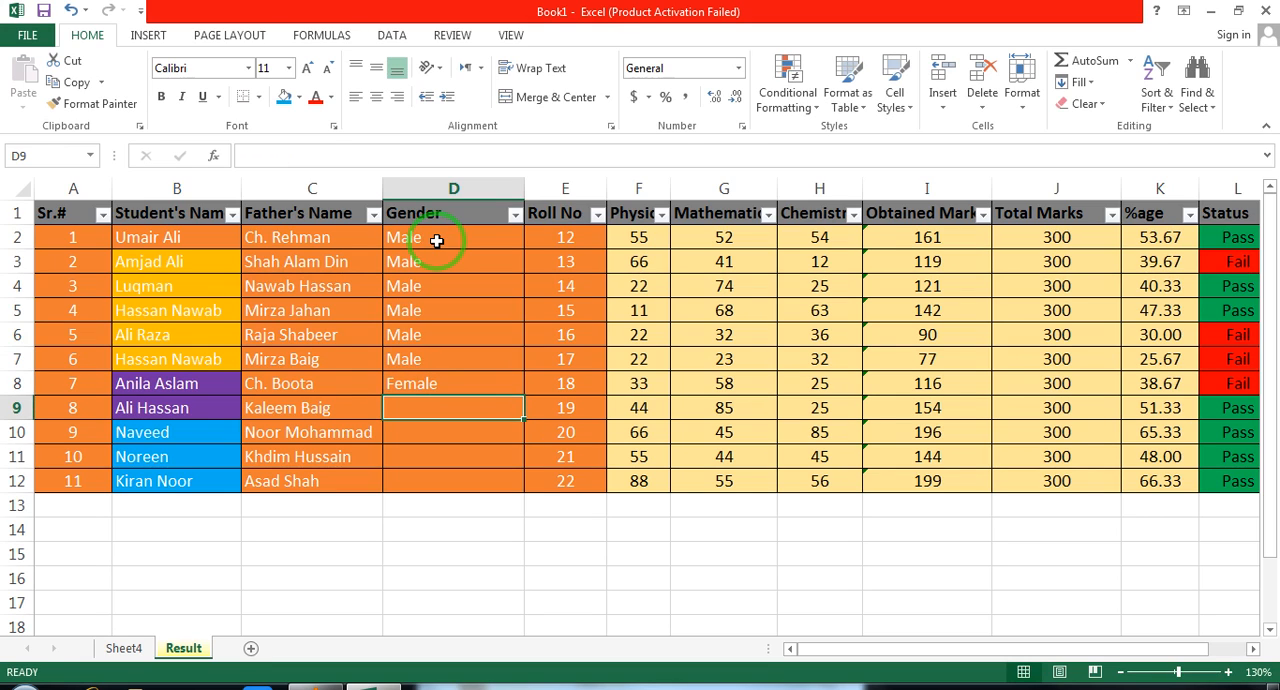
pyautogui.write('m')
pyautogui.press('Return')
pyautogui.write('m')
pyautogui.press('Return')
# Enter Female in Gender cells D11 and D12, and fit the Gender column's width to its contents
pyautogui.write('m')
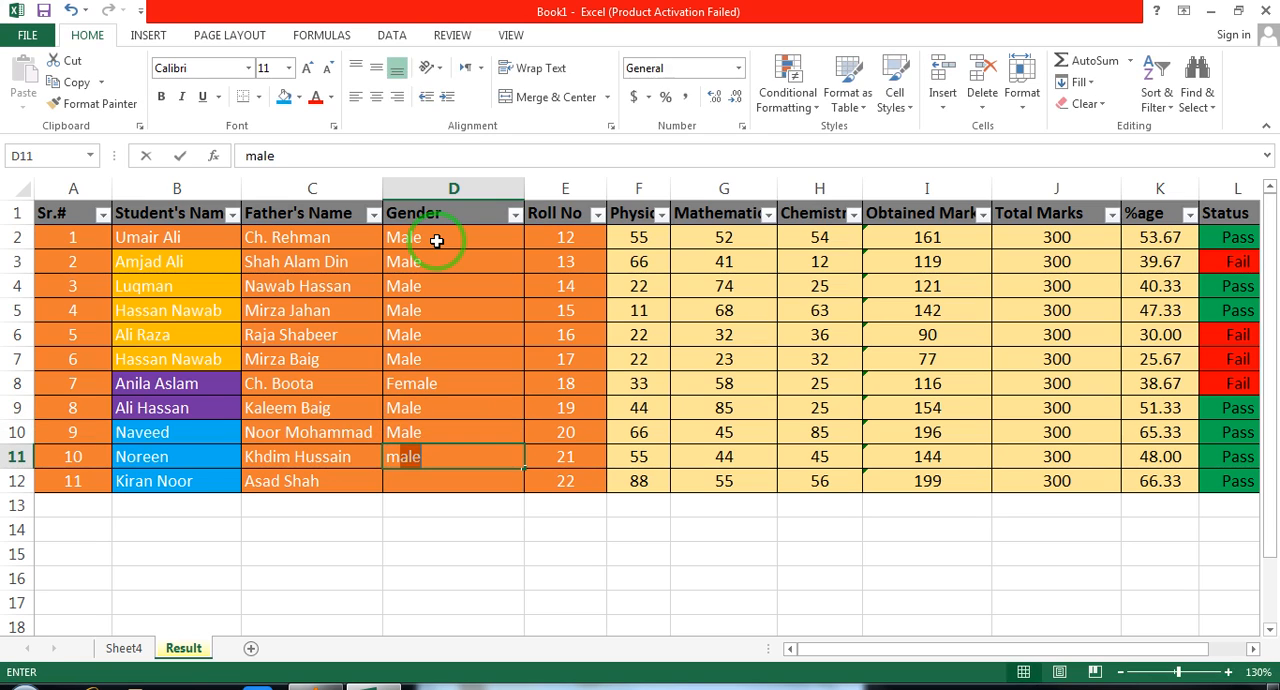
pyautogui.press('BackSpace')
pyautogui.press('BackSpace')
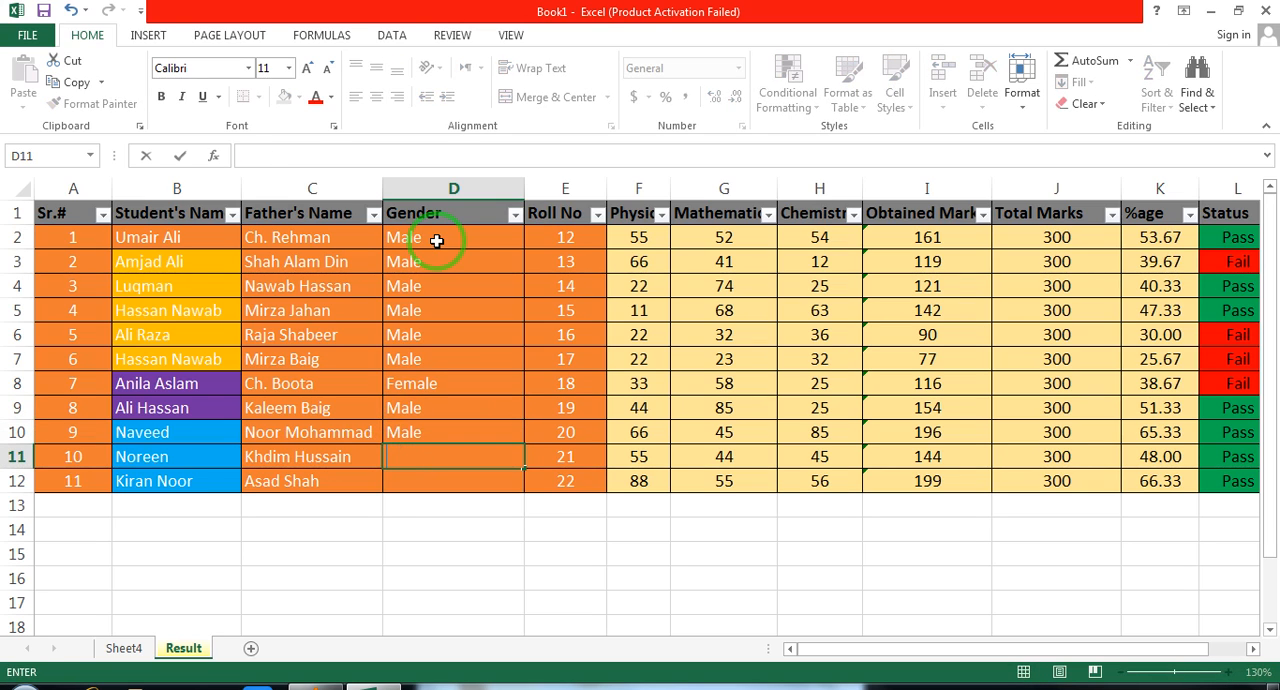
pyautogui.write('female')
pyautogui.press('Return')
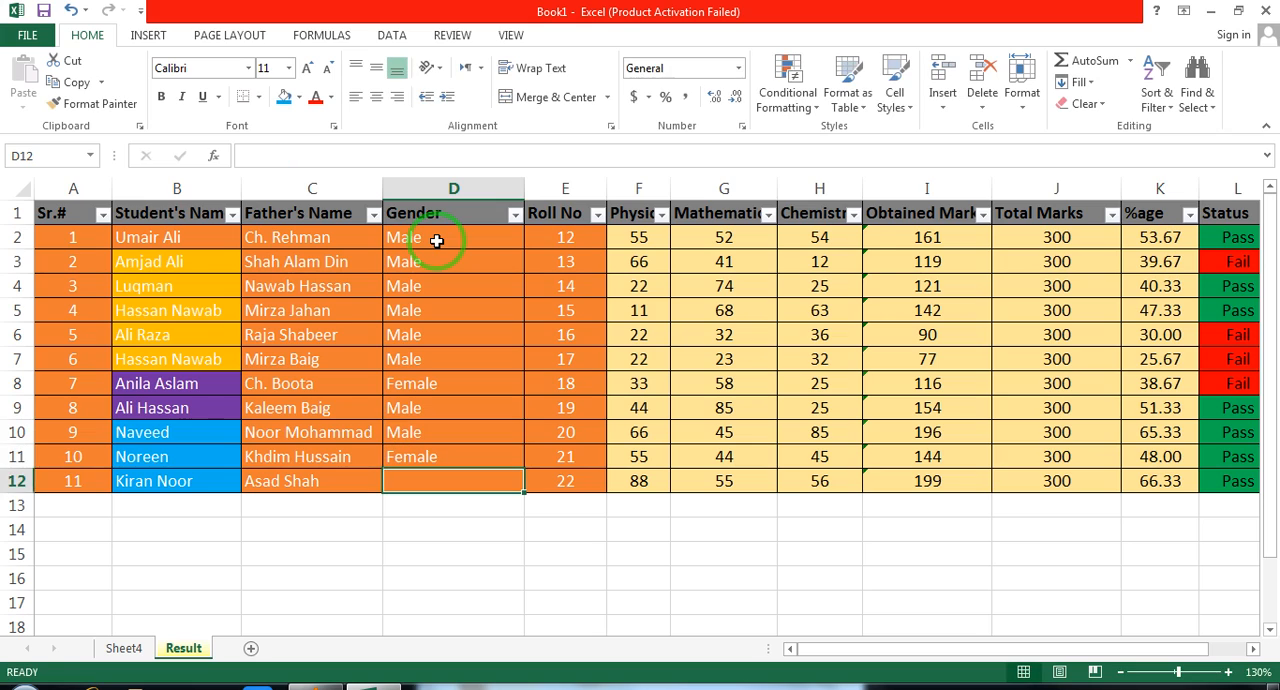
pyautogui.write('female')
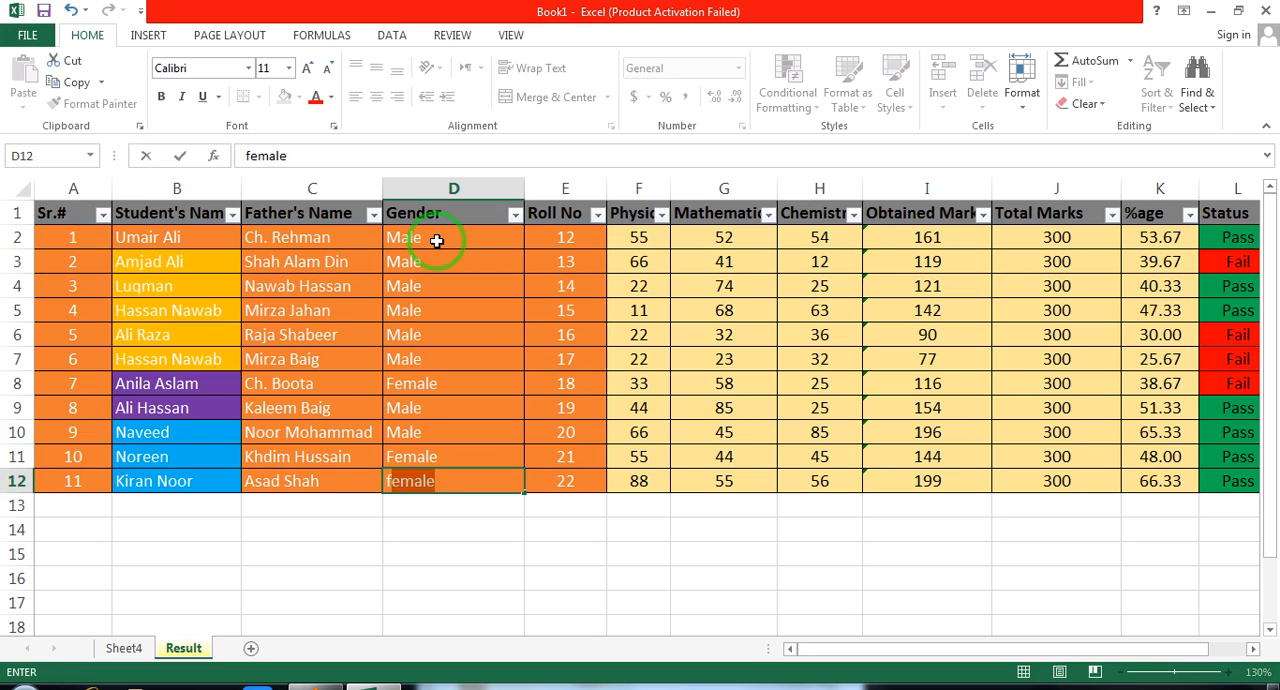
pyautogui.hotkey('ctrl', 'Return')
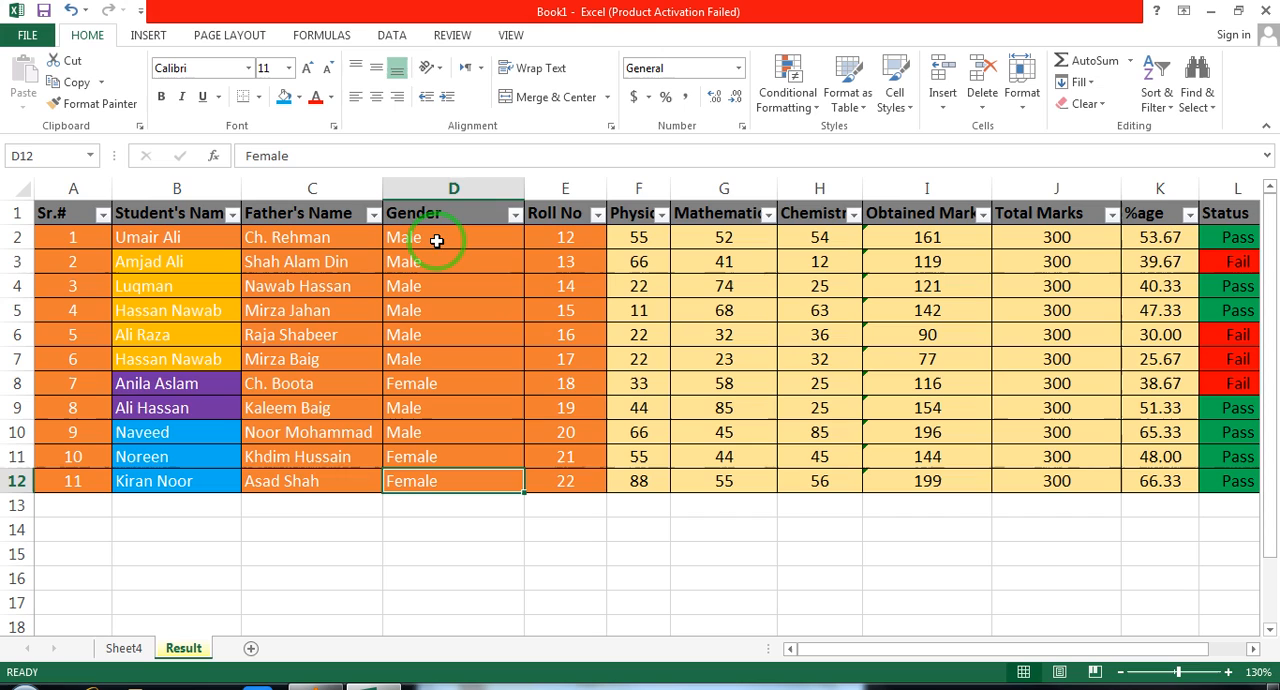
pyautogui.doubleClick(524, 189)
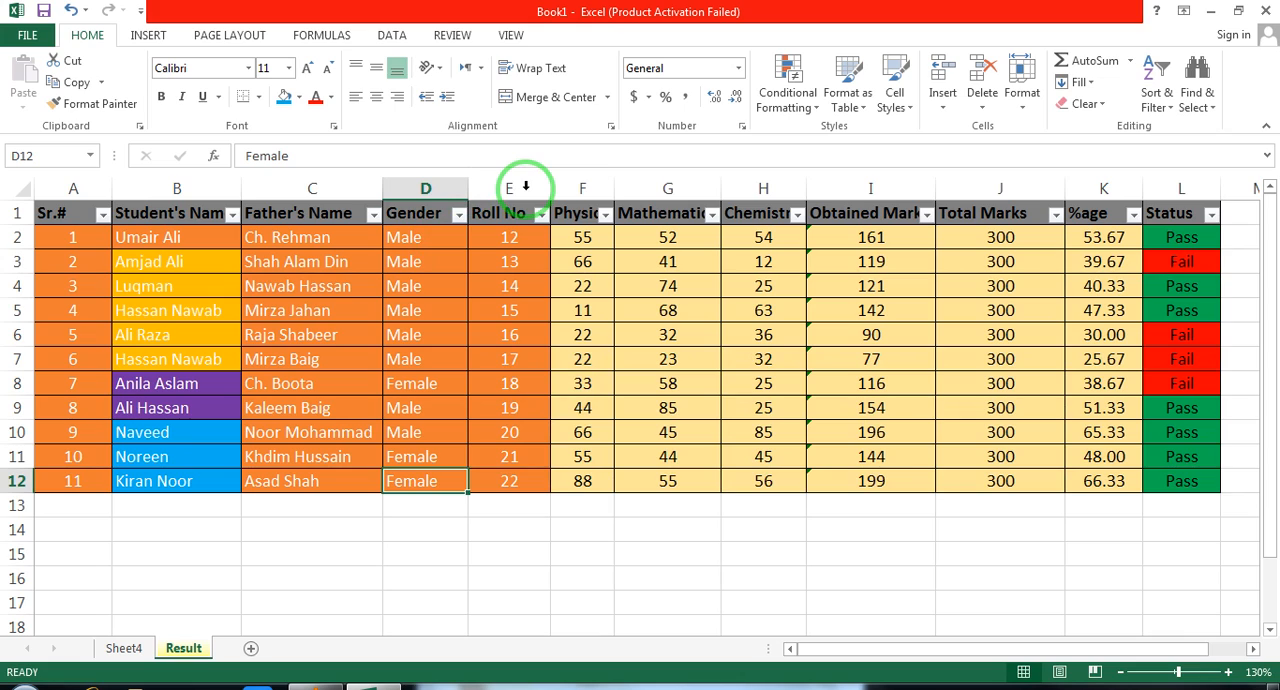
# Filter the Gender column with an Equals text filter for female, and undo the filter
pyautogui.click(462, 220)
pyautogui.moveTo(351, 357)
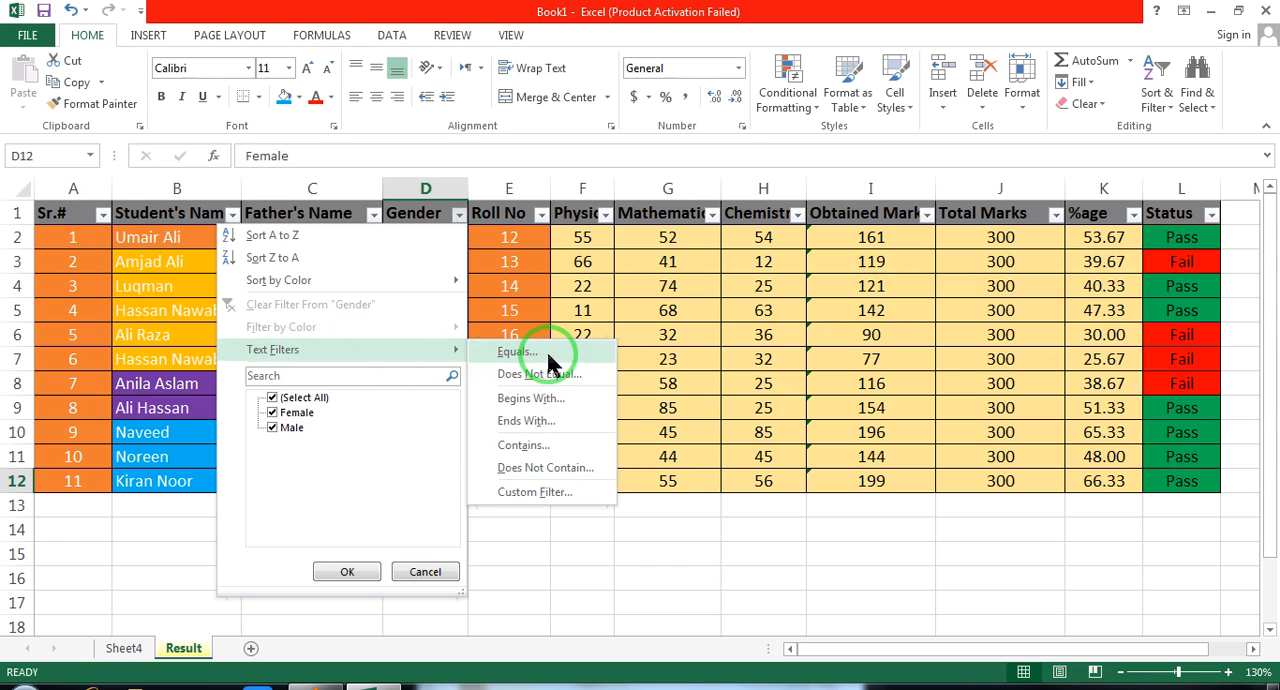
pyautogui.click(518, 352)
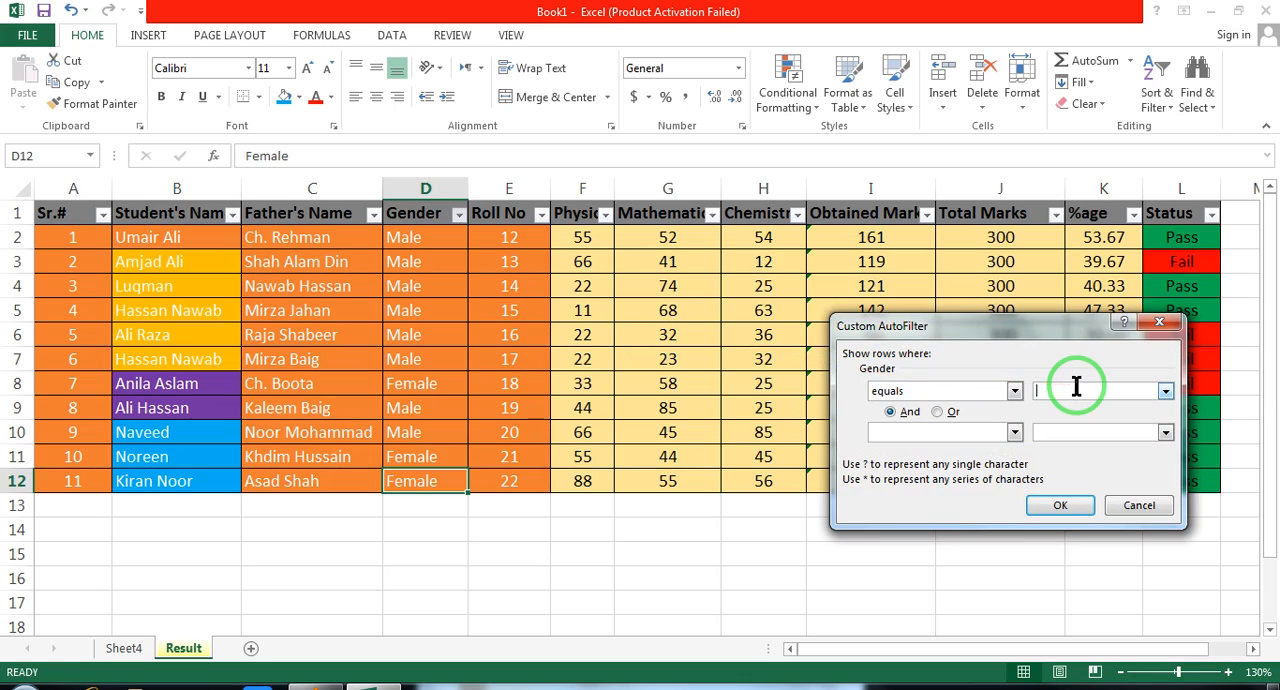
pyautogui.write('female')
pyautogui.click(1060, 505)
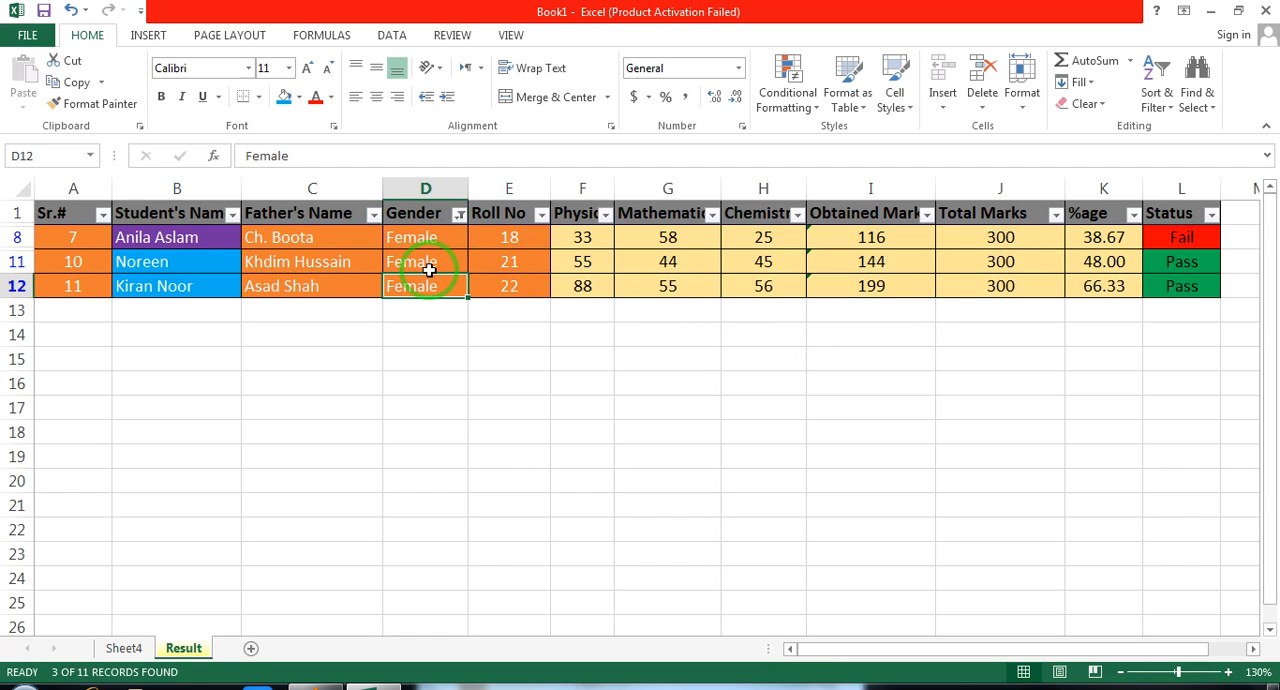
pyautogui.hotkey('ctrl', 'z')
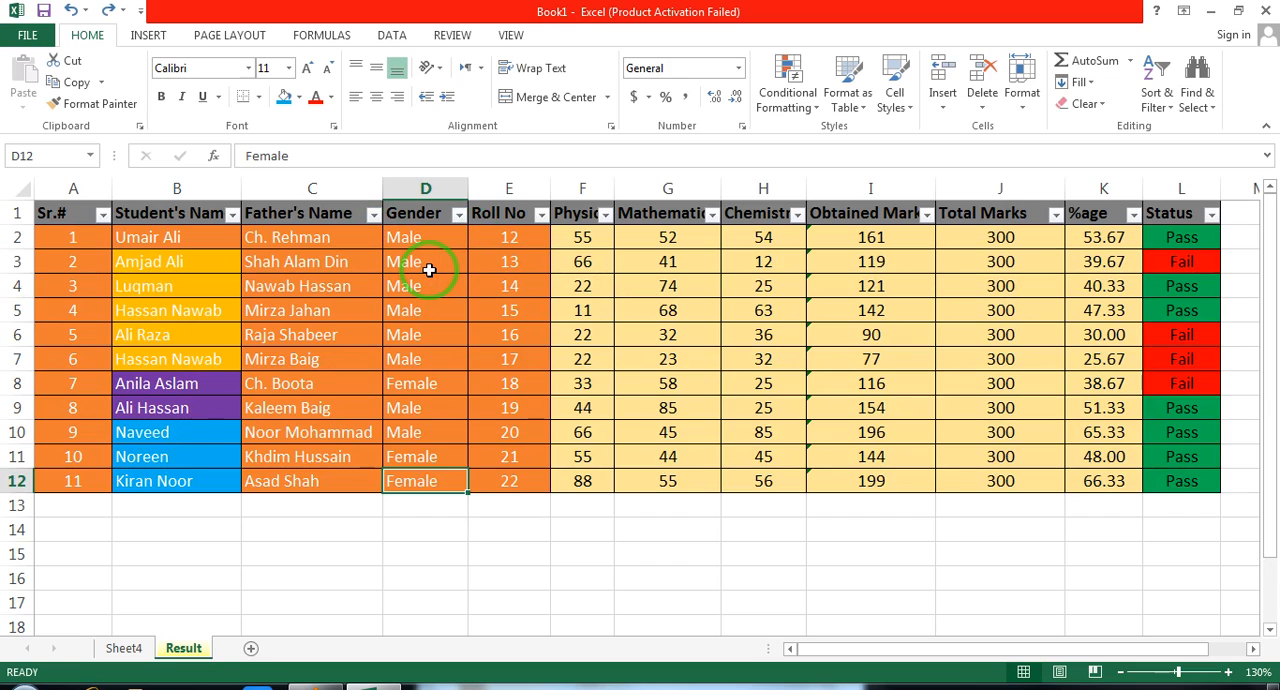
# Filter the Gender column with an Equals text filter for male, and undo the filter
pyautogui.click(458, 214)
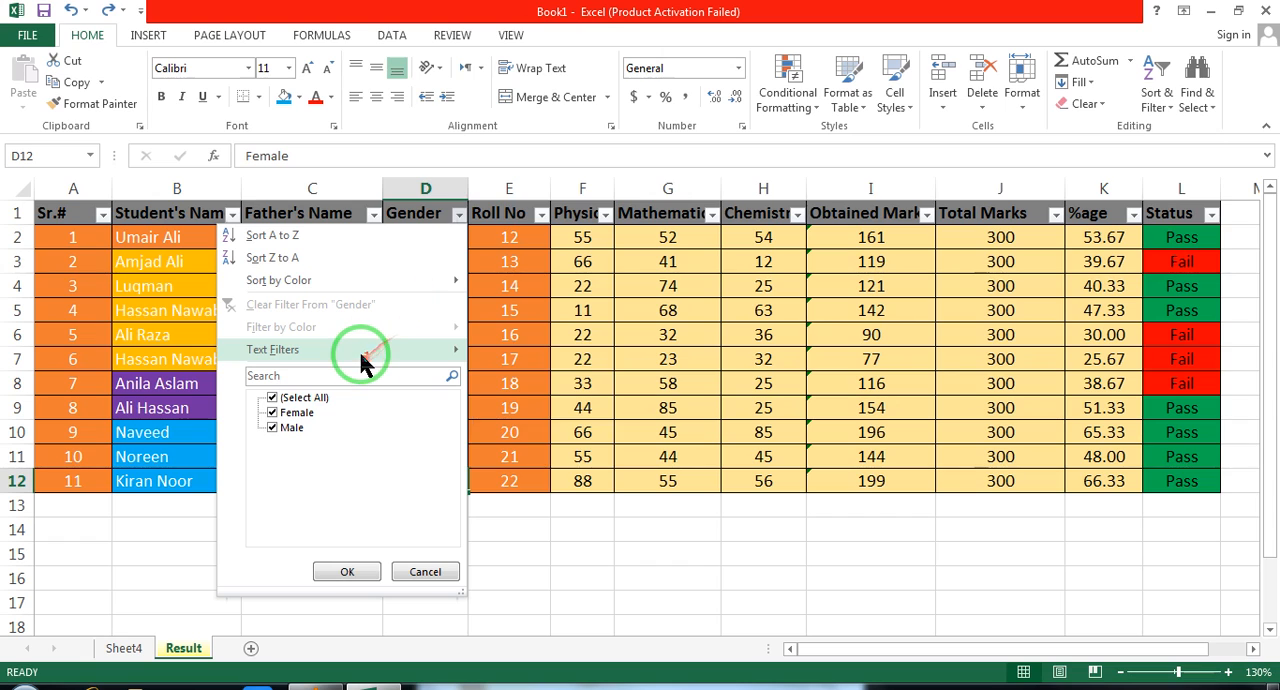
pyautogui.moveTo(358, 348)
pyautogui.click(538, 356)
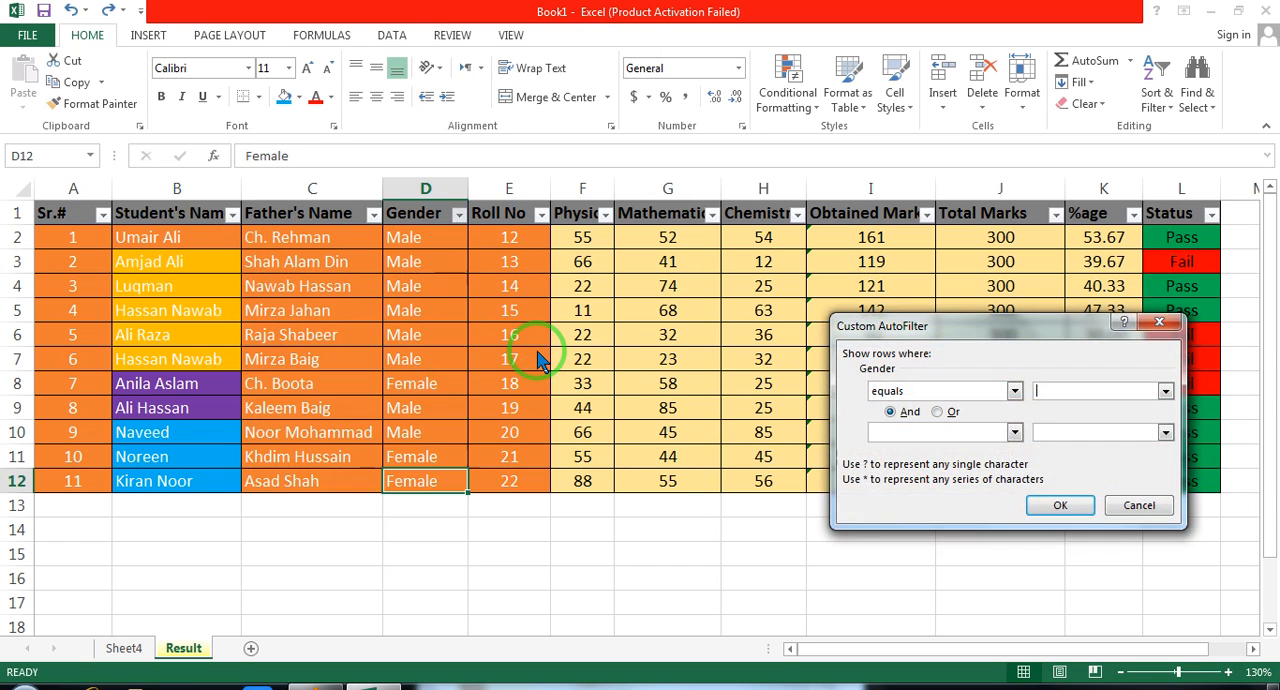
pyautogui.write('male')
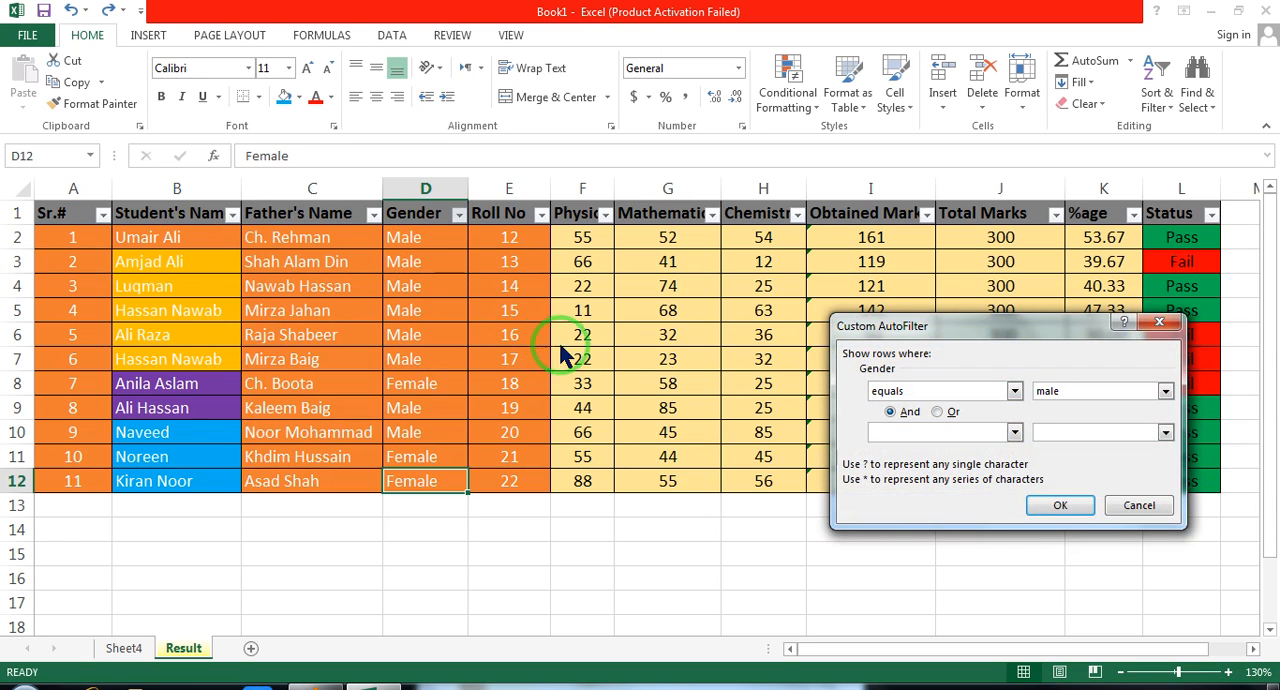
pyautogui.click(1053, 506)
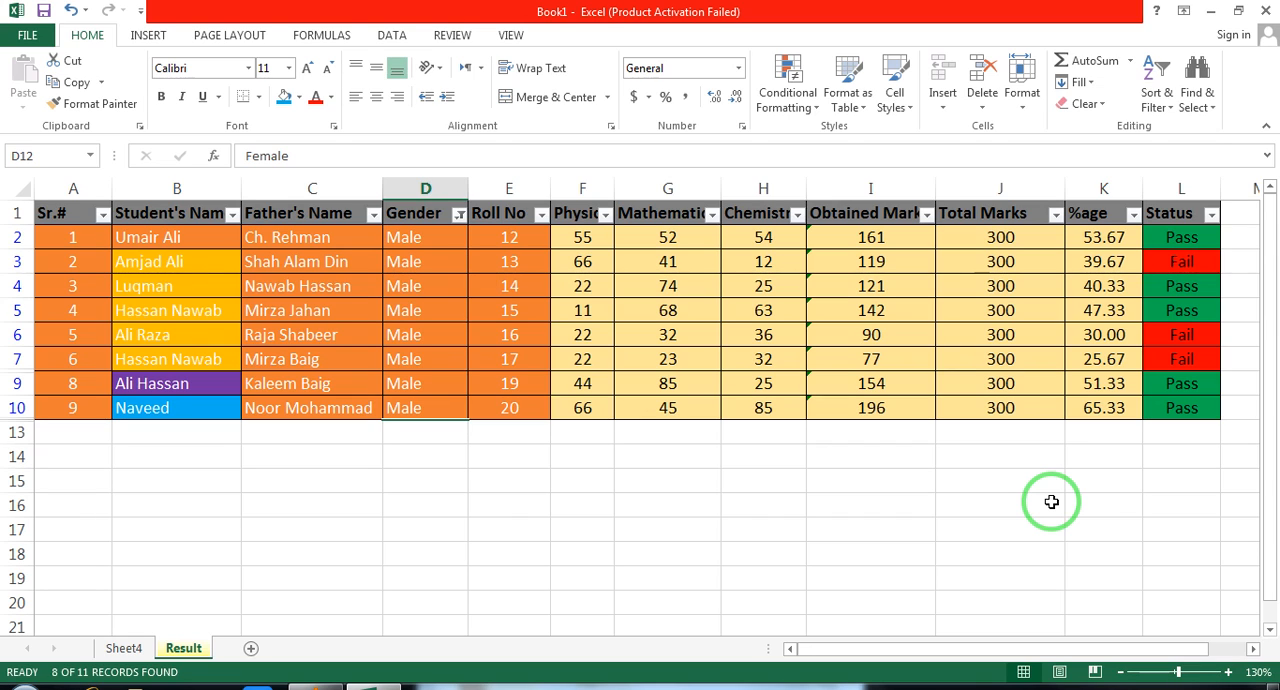
pyautogui.hotkey('ctrl', 'z')
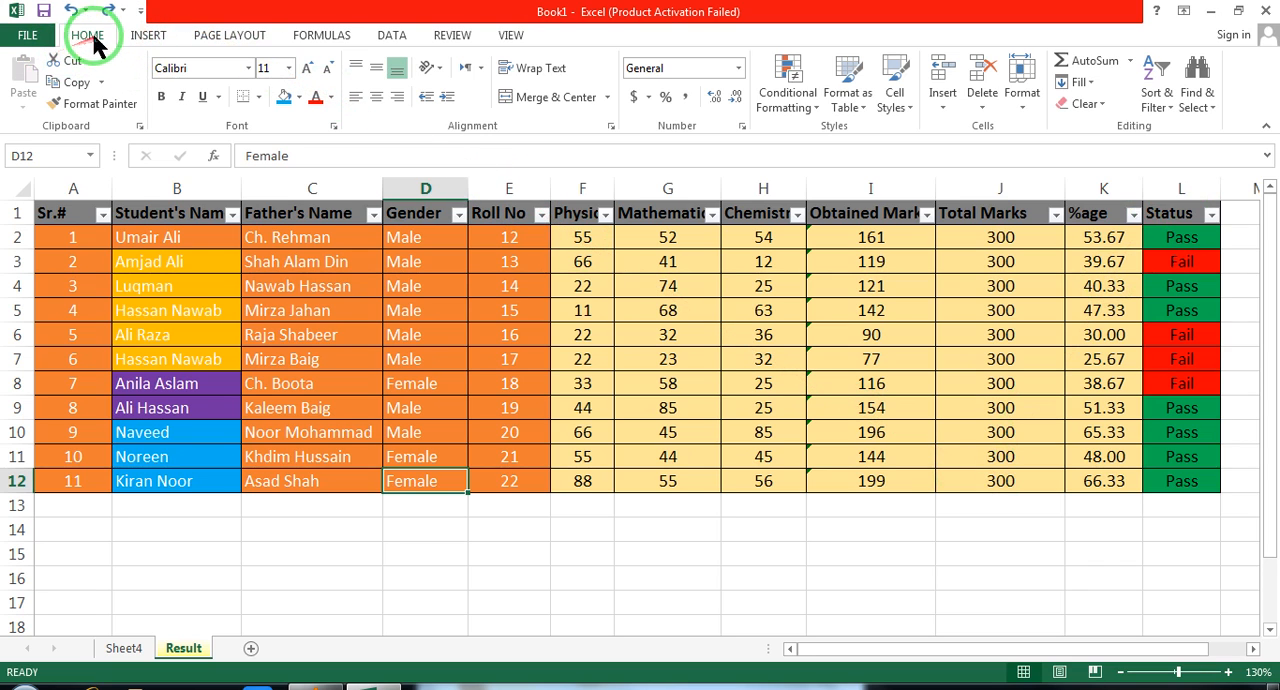
pyautogui.click(30, 36)
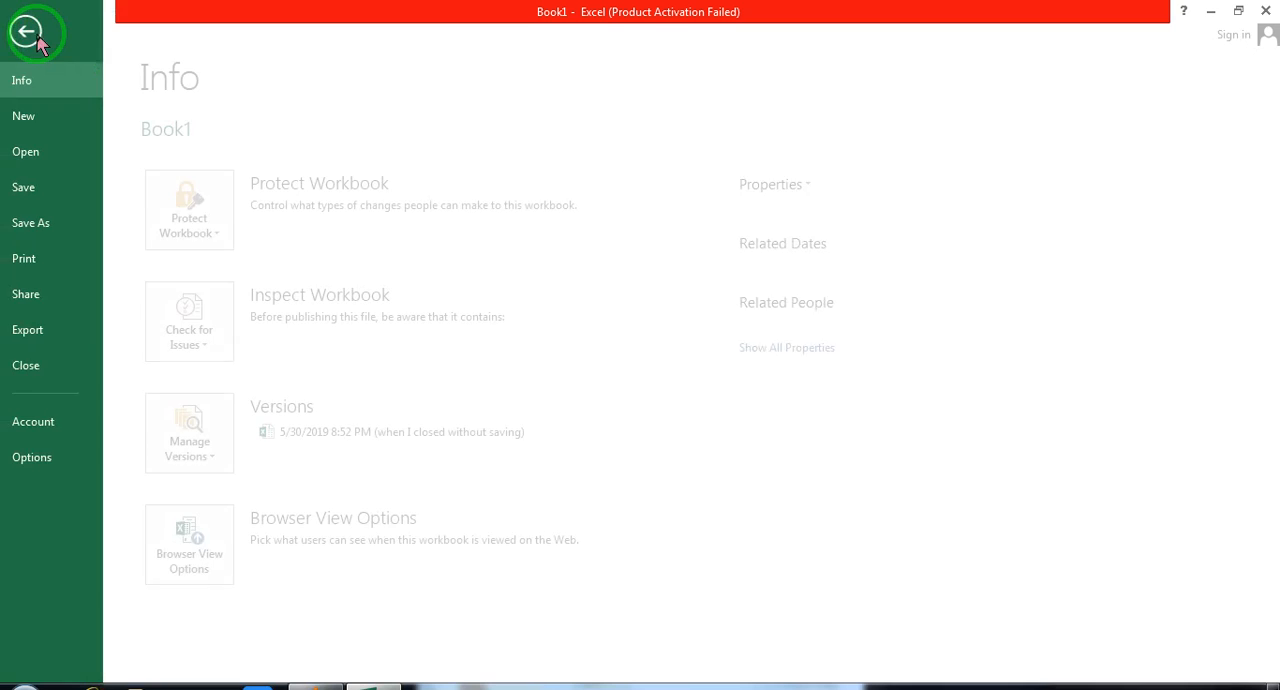
pyautogui.click(32, 33)
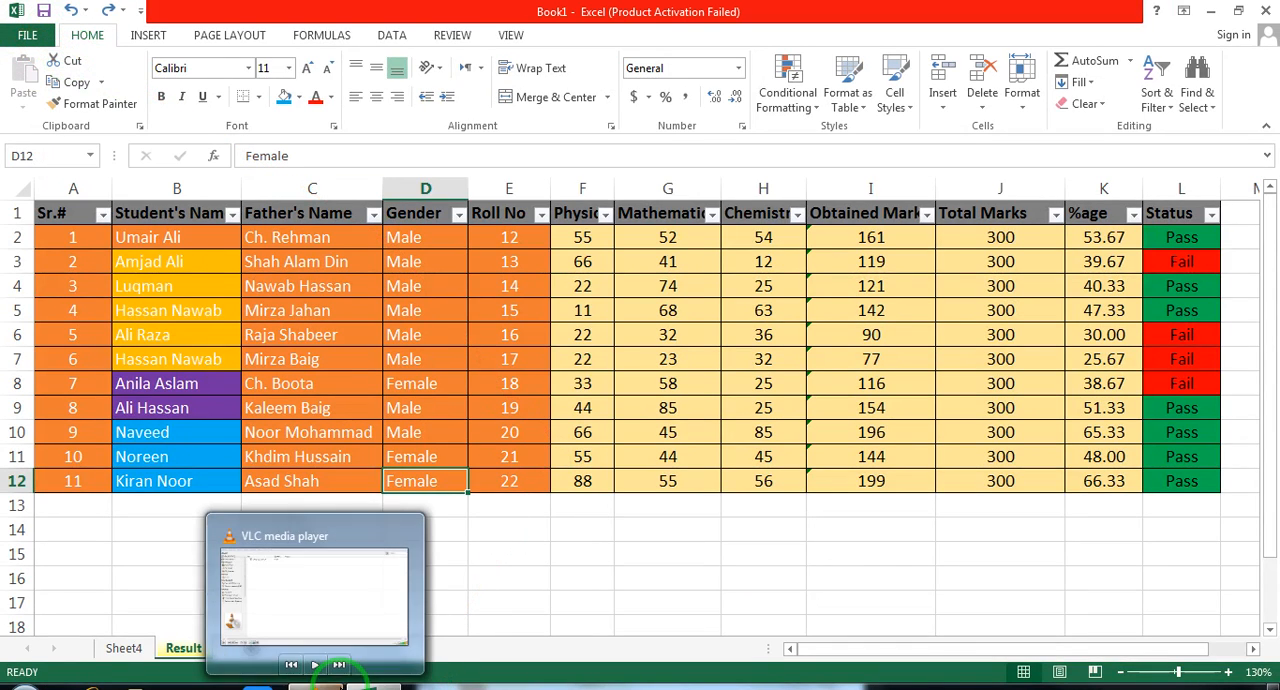
# Switch to VLC media player and show the video every vid end.mp4 in full screen
pyautogui.click(340, 684)
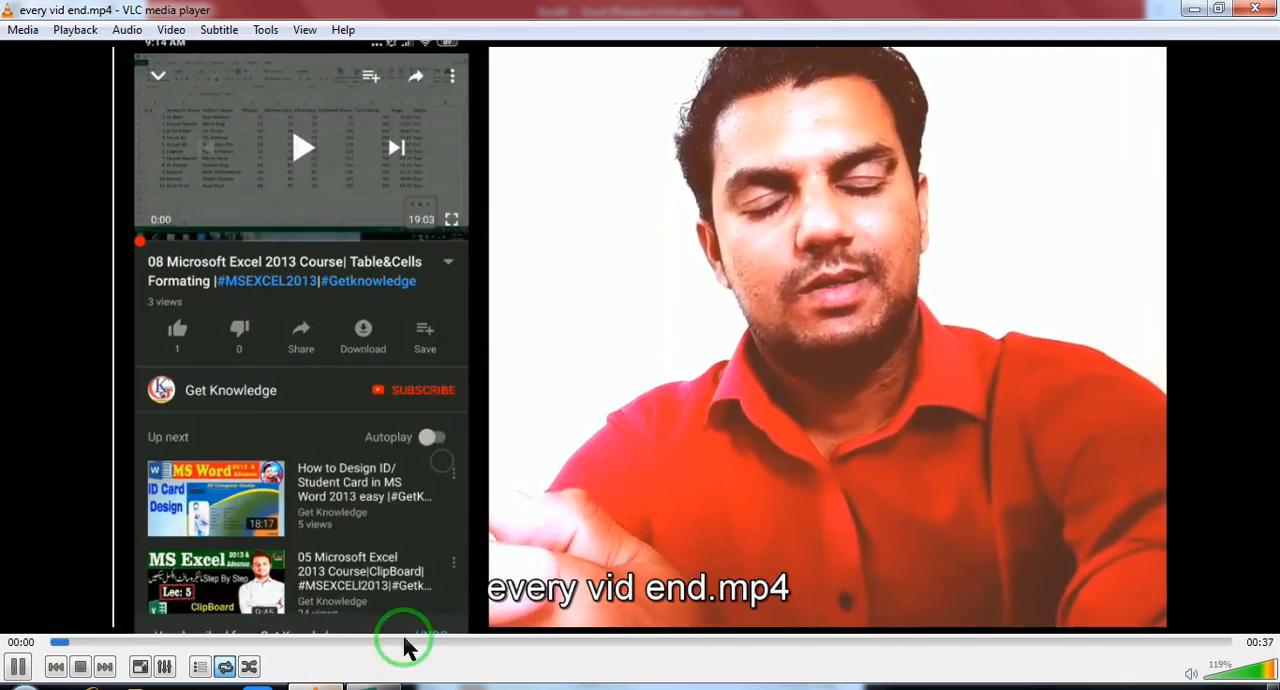
pyautogui.doubleClick(504, 538)
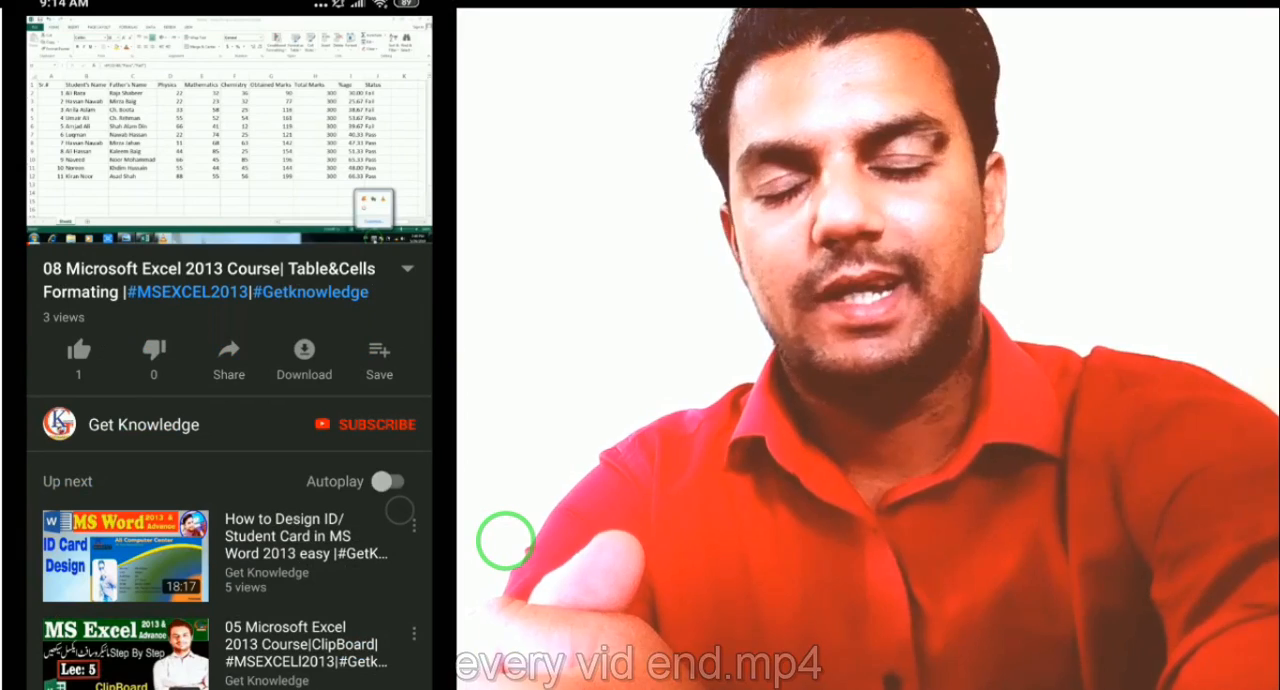
pyautogui.scroll(3, 505, 540)
pyautogui.scroll(6, 505, 540)
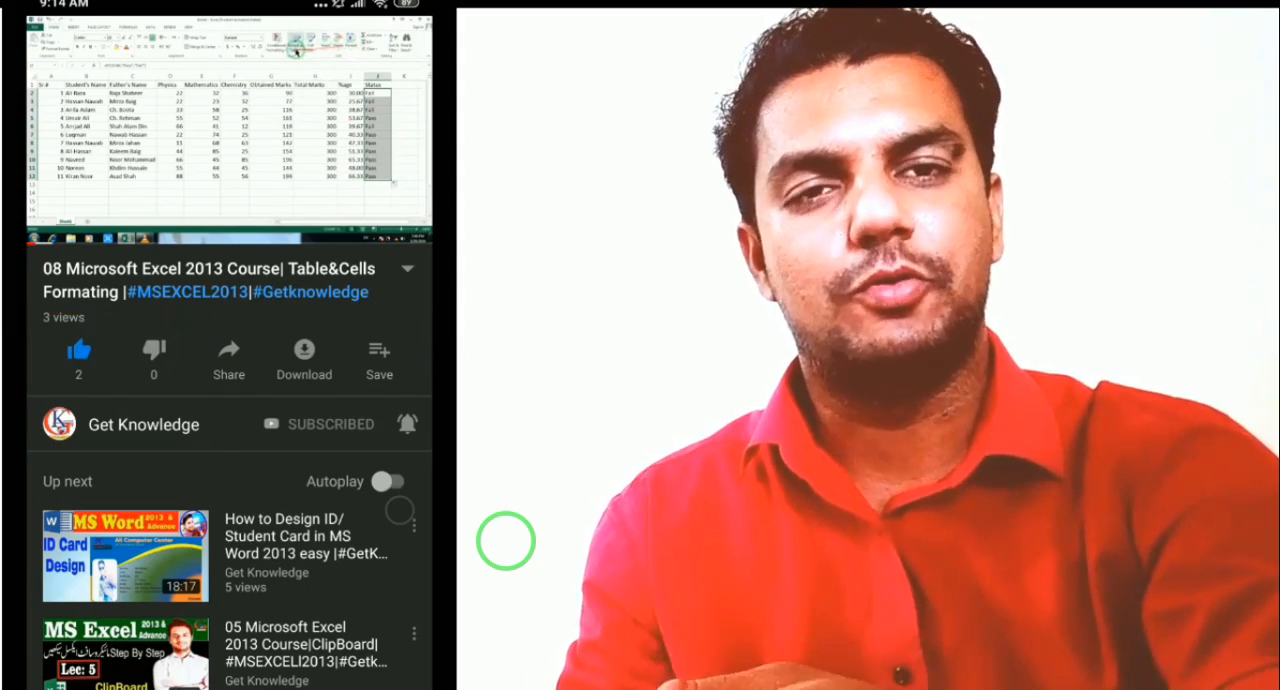
pyautogui.click(407, 269)
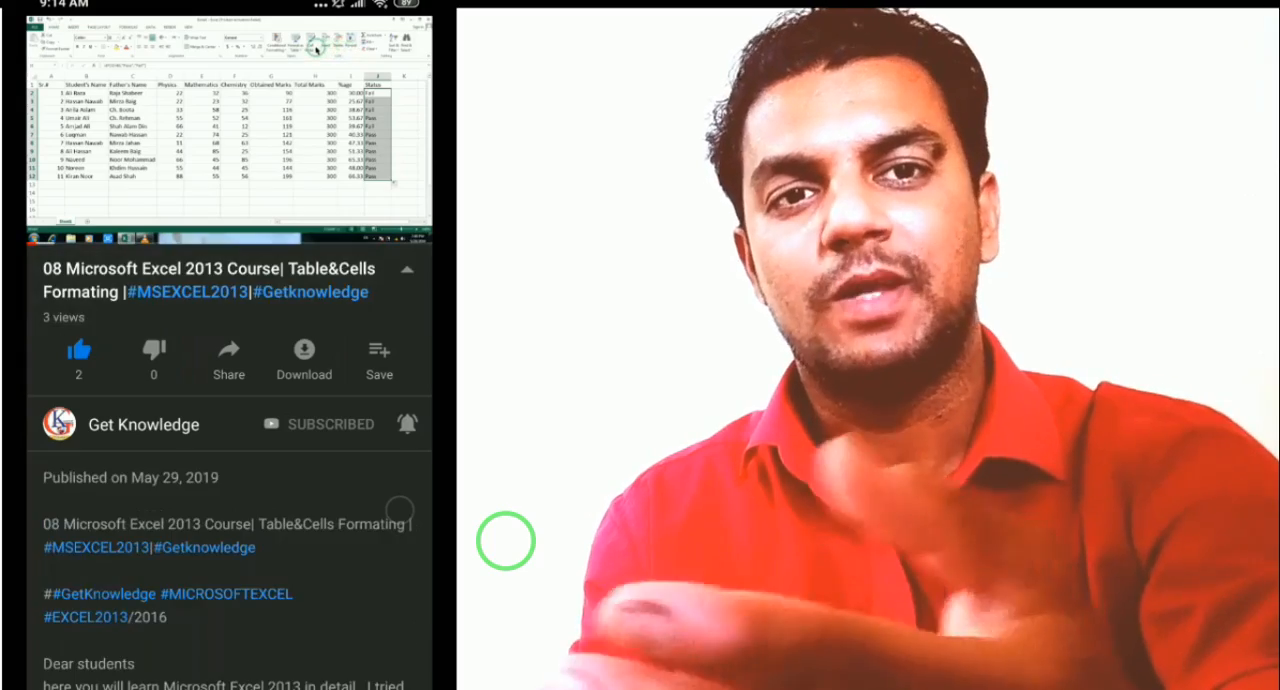
pyautogui.scroll(-5, 230, 465)
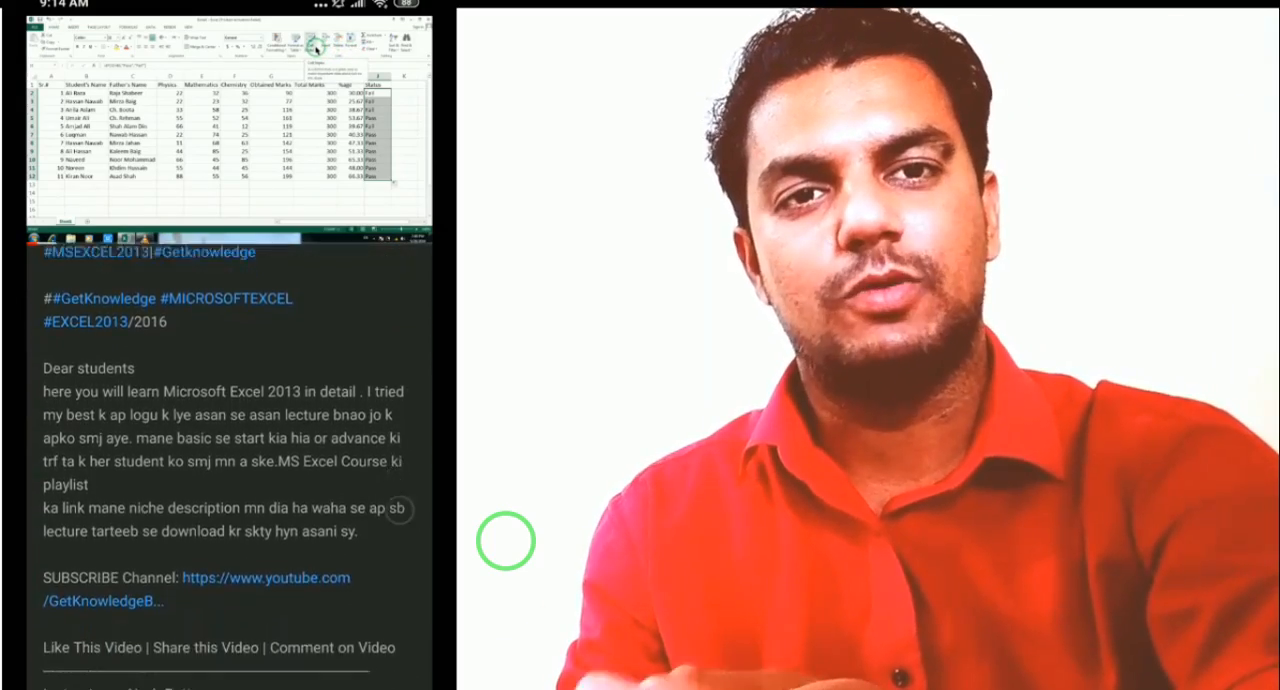
pyautogui.scroll(-4, 230, 465)
pyautogui.scroll(1, 230, 465)
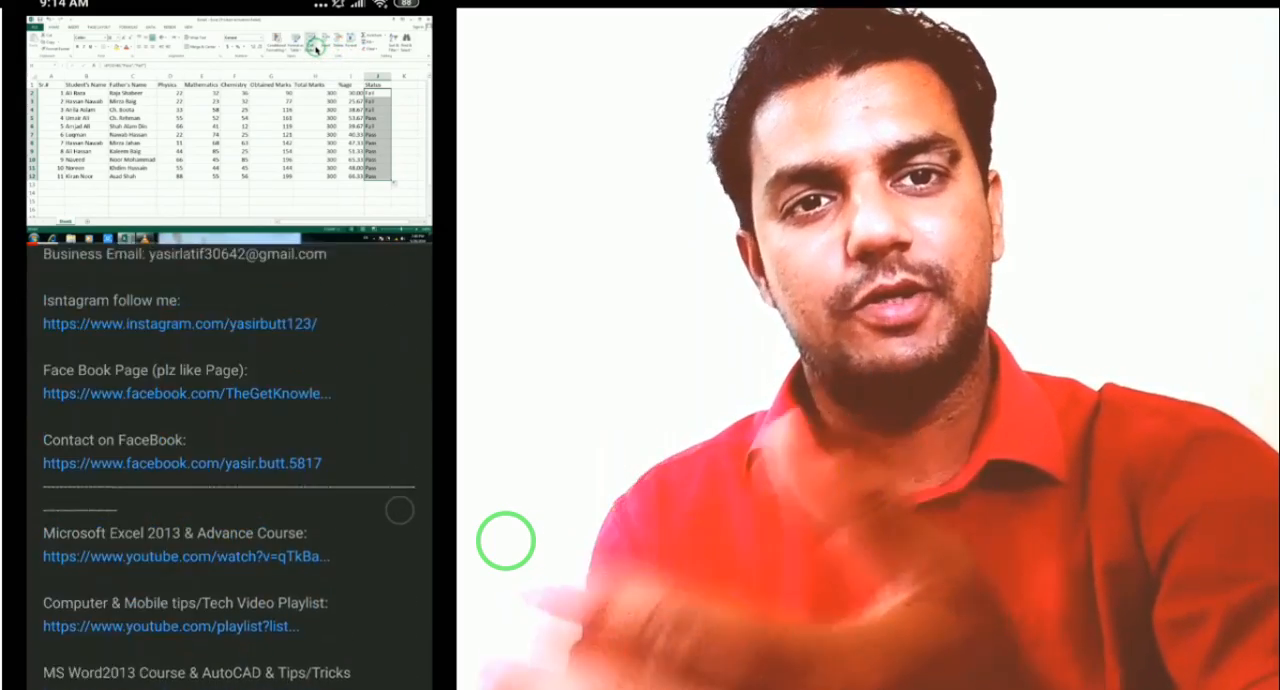